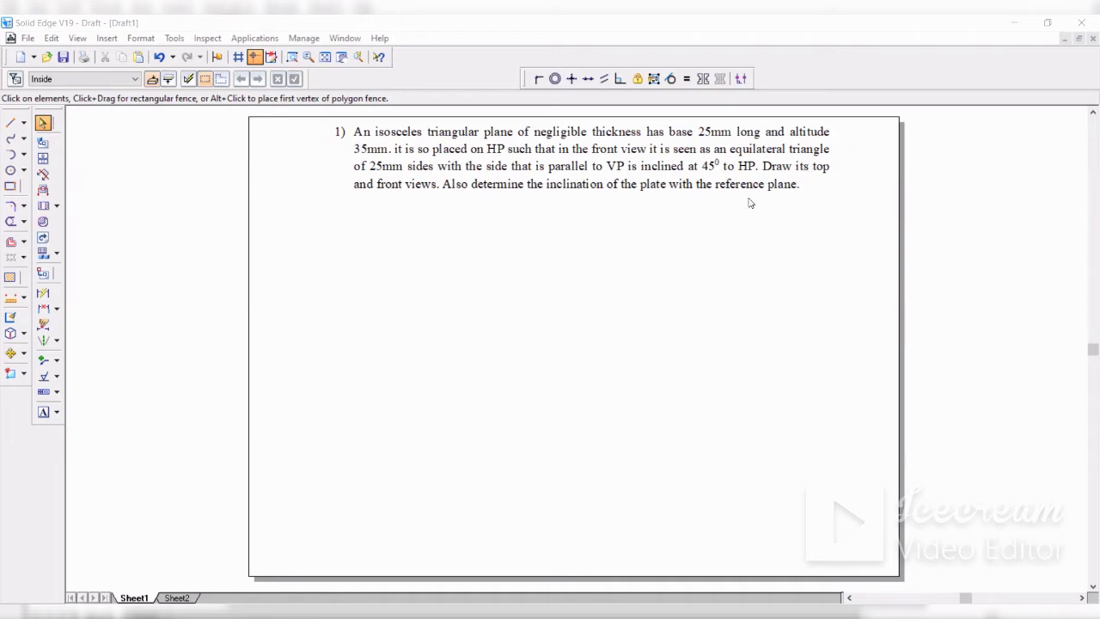
Draw a long horizontal reference line across the lower middle of the sheet with the Line tool in Normal style
left_click(10, 124)
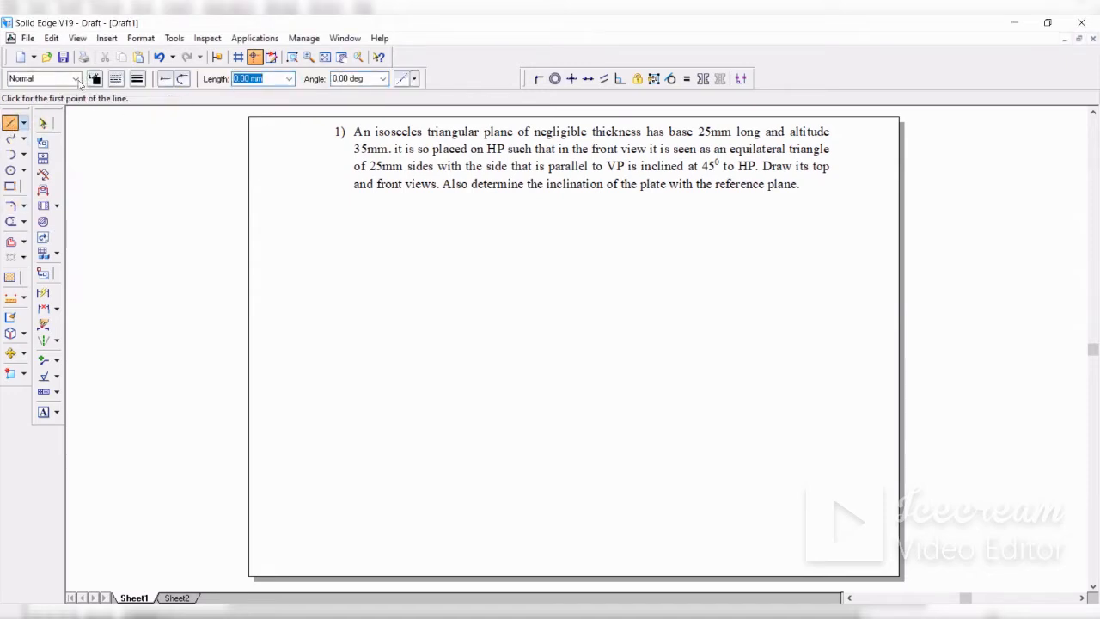
left_click(275, 382)
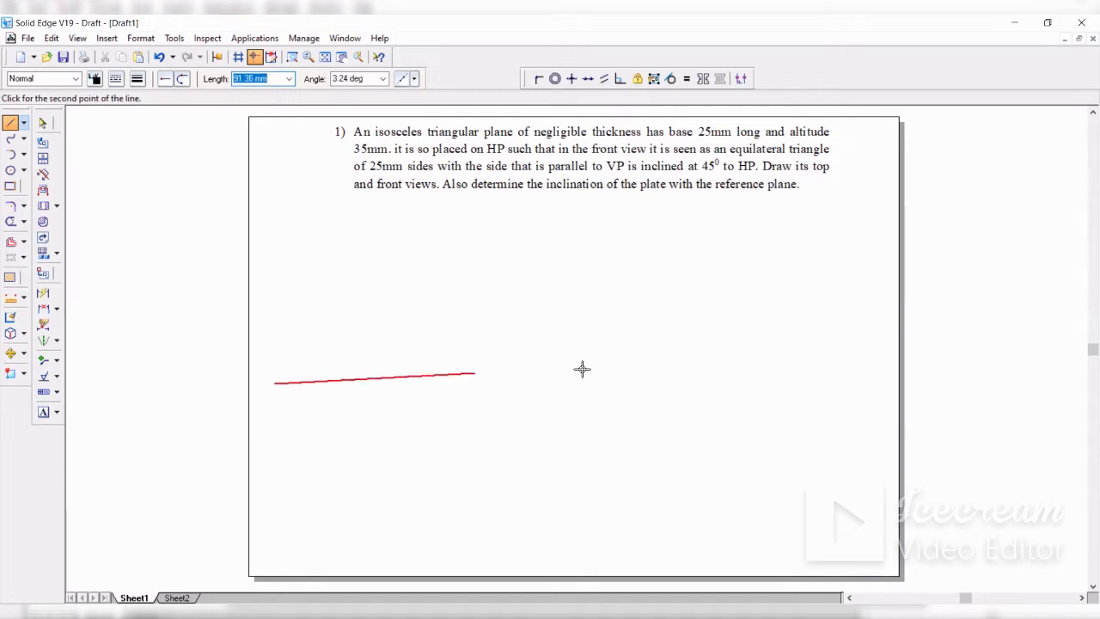
left_click(866, 383)
Label the reference line's ends X and Y, and add VP above and HP below it near the X end
left_click(43, 412)
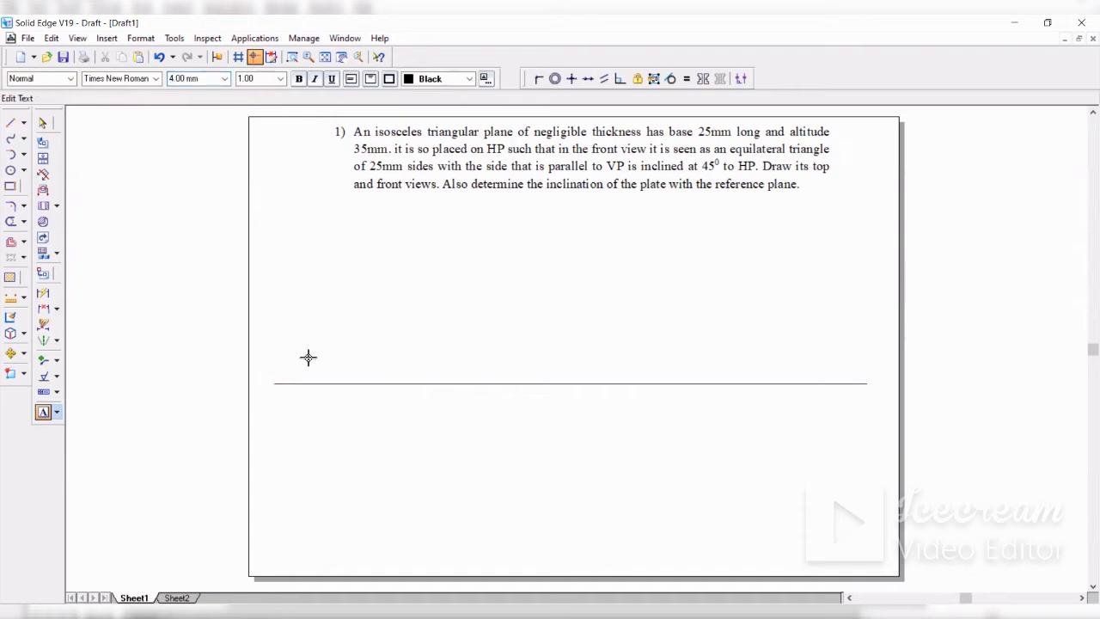
left_click(264, 378)
type("X")
left_click(880, 375)
type("Y")
left_click(303, 376)
type("VP")
left_click(291, 394)
type("HP")
Draw the triangle's base as a 25 mm vertical line in Visible style, rising from the XY line at 90 degrees
left_click(10, 124)
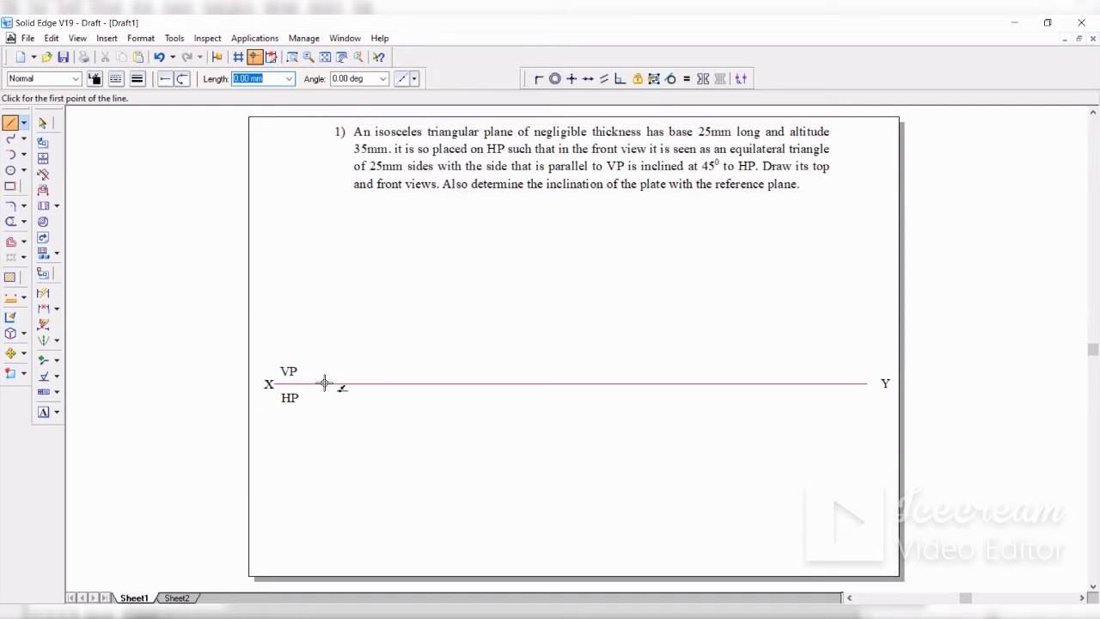
left_click(76, 78)
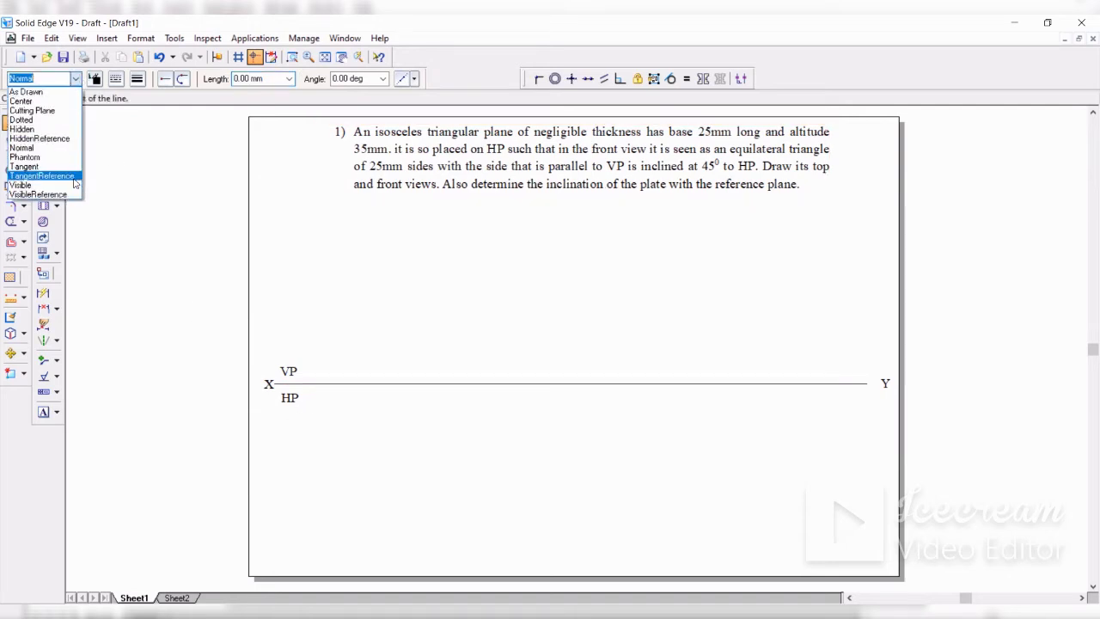
left_click(75, 185)
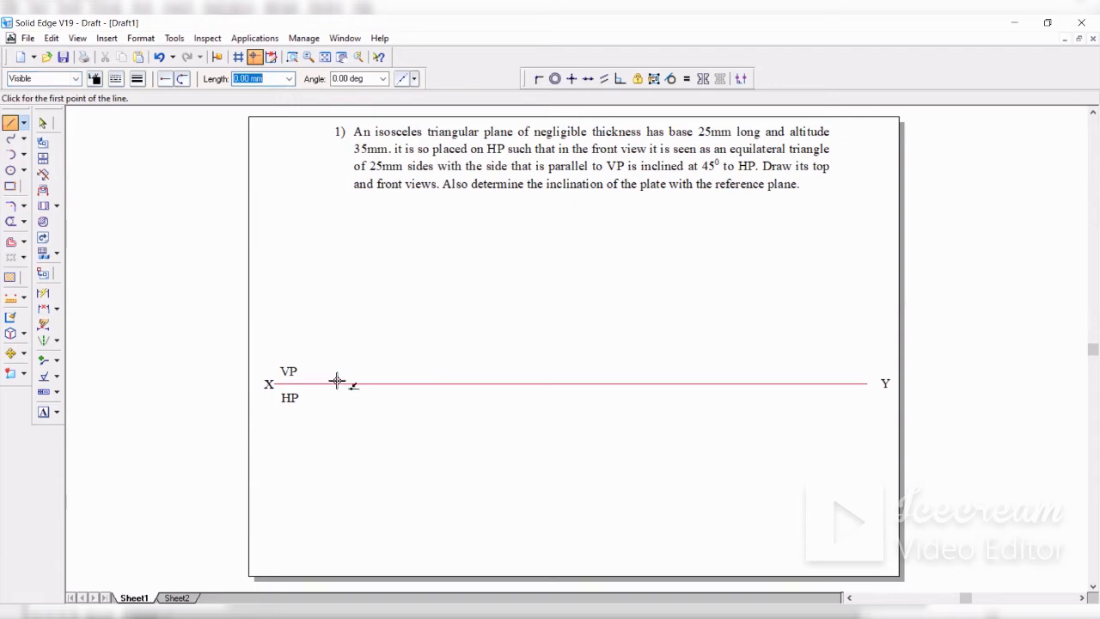
left_click(336, 383)
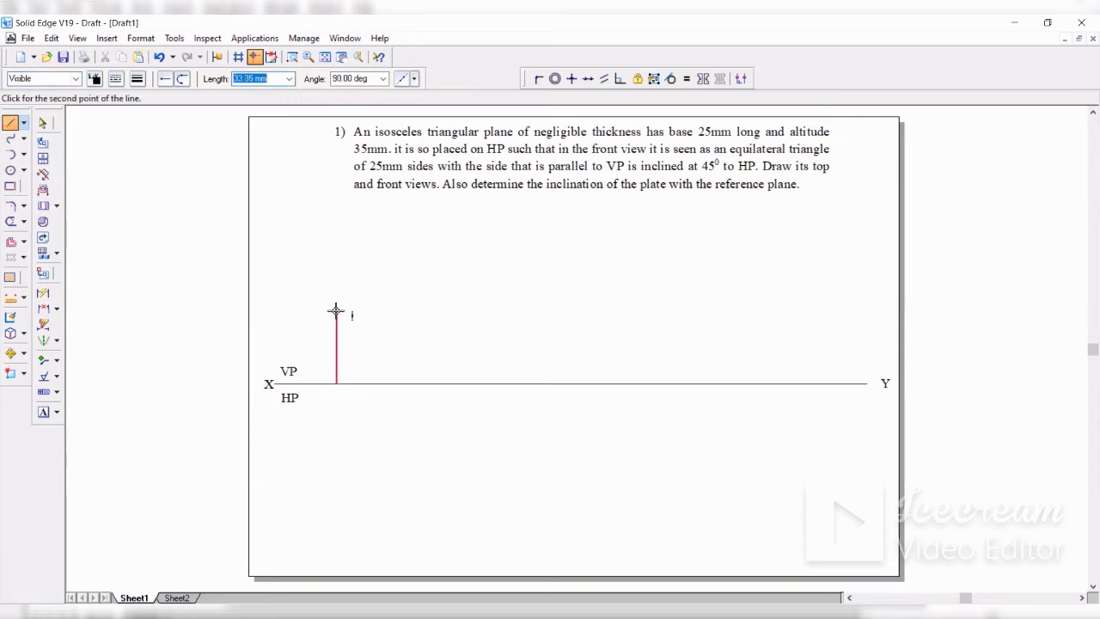
type("25")
key("Tab")
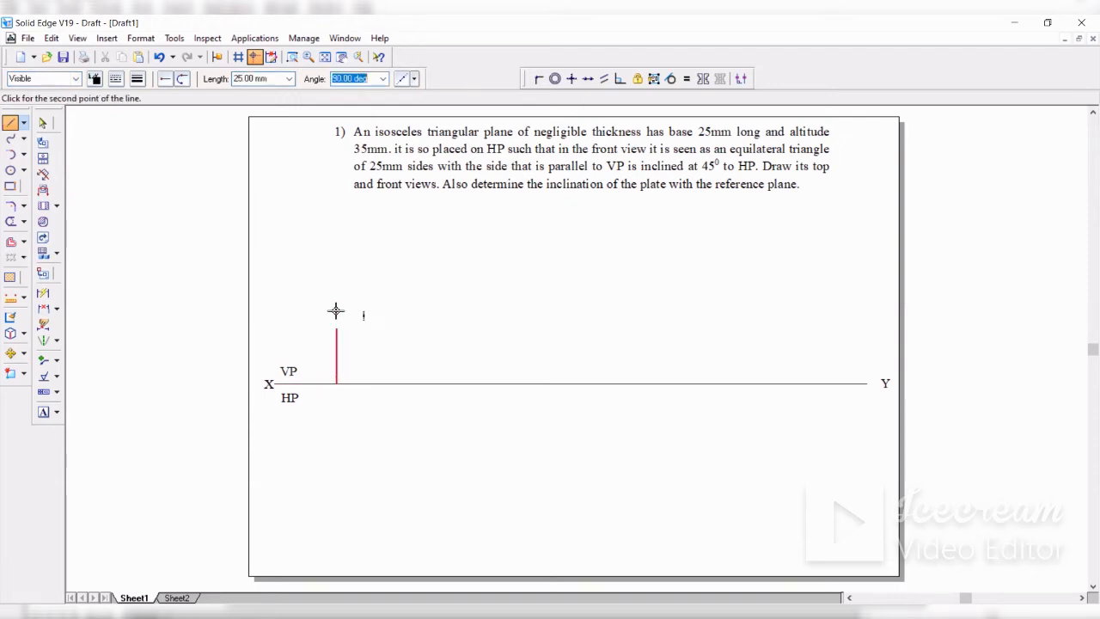
left_click(336, 310)
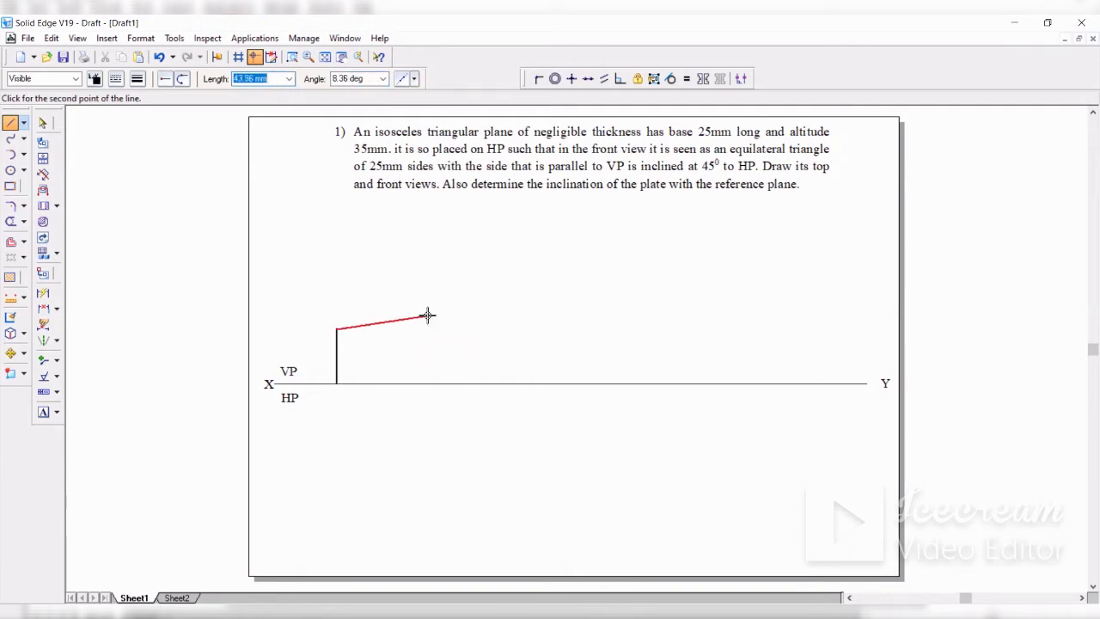
key("Escape")
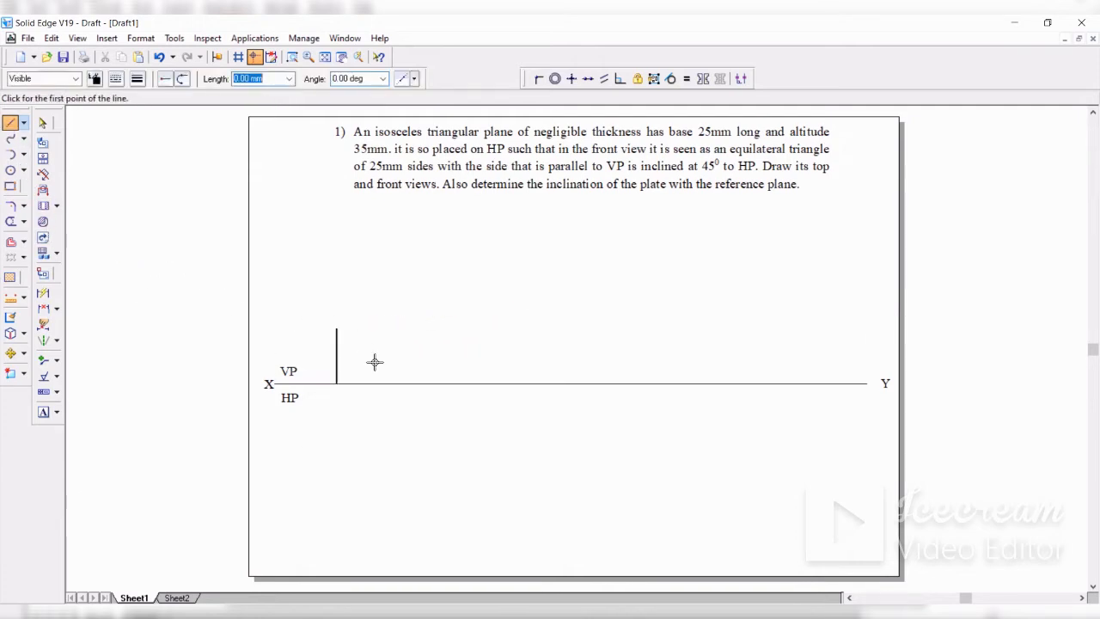
Draw a 35 mm horizontal altitude from the base's midpoint and join its far end to both ends of the base
left_click(336, 355)
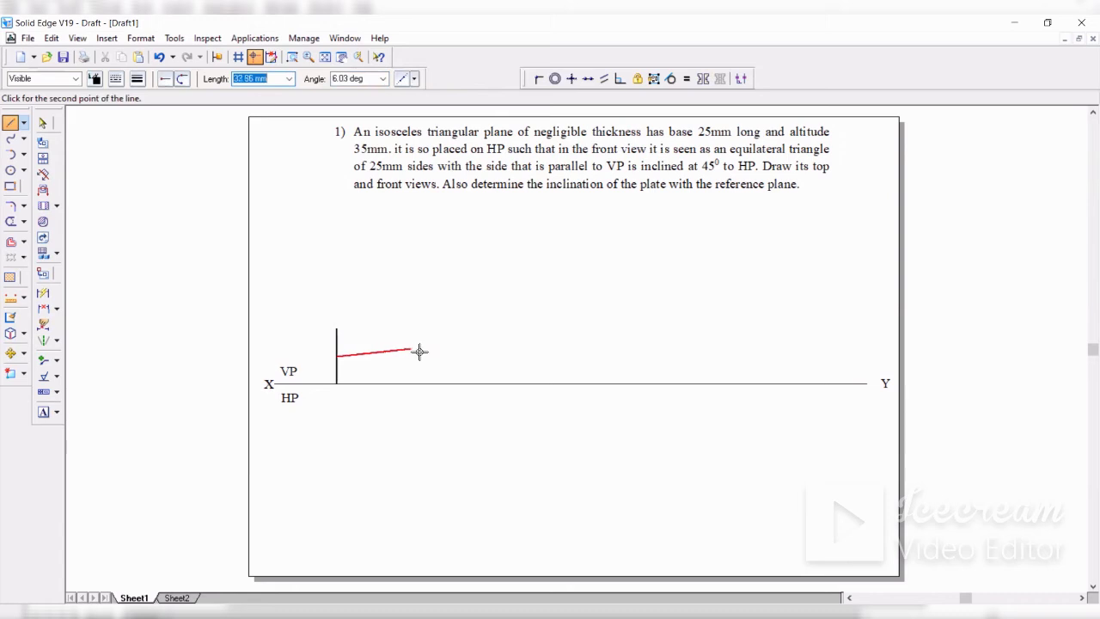
type("35")
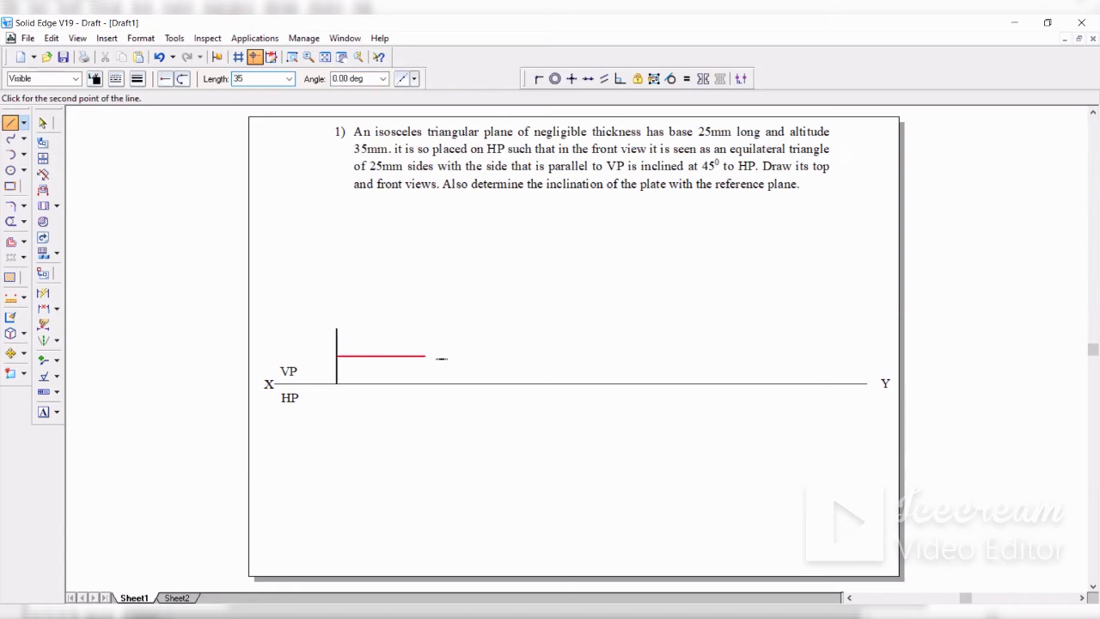
key("Tab")
left_click(424, 353)
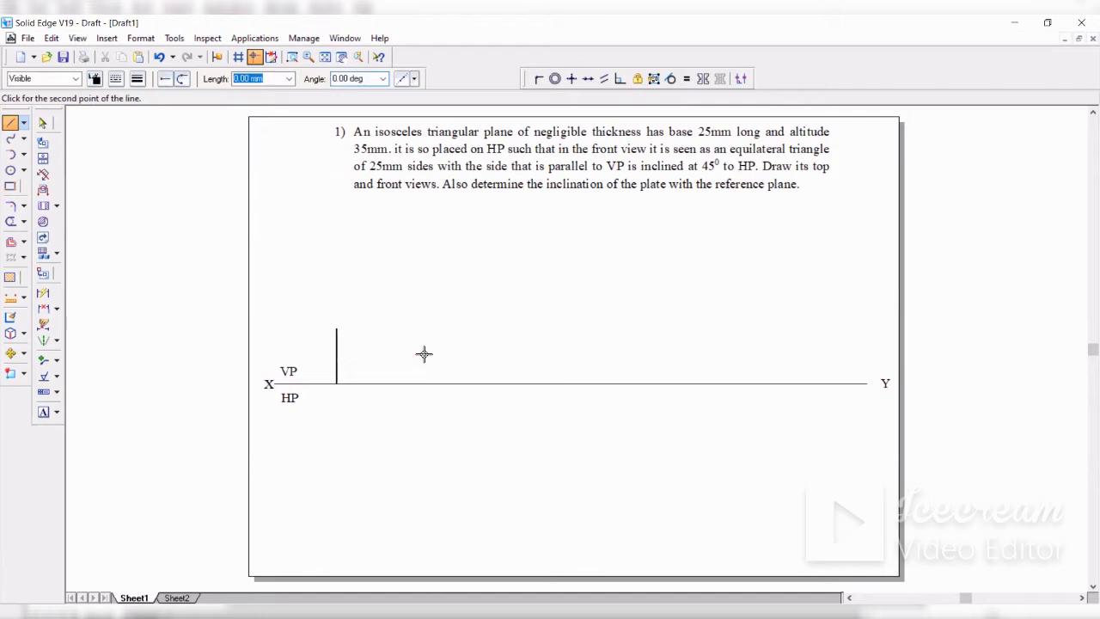
left_click(336, 329)
left_click(336, 383)
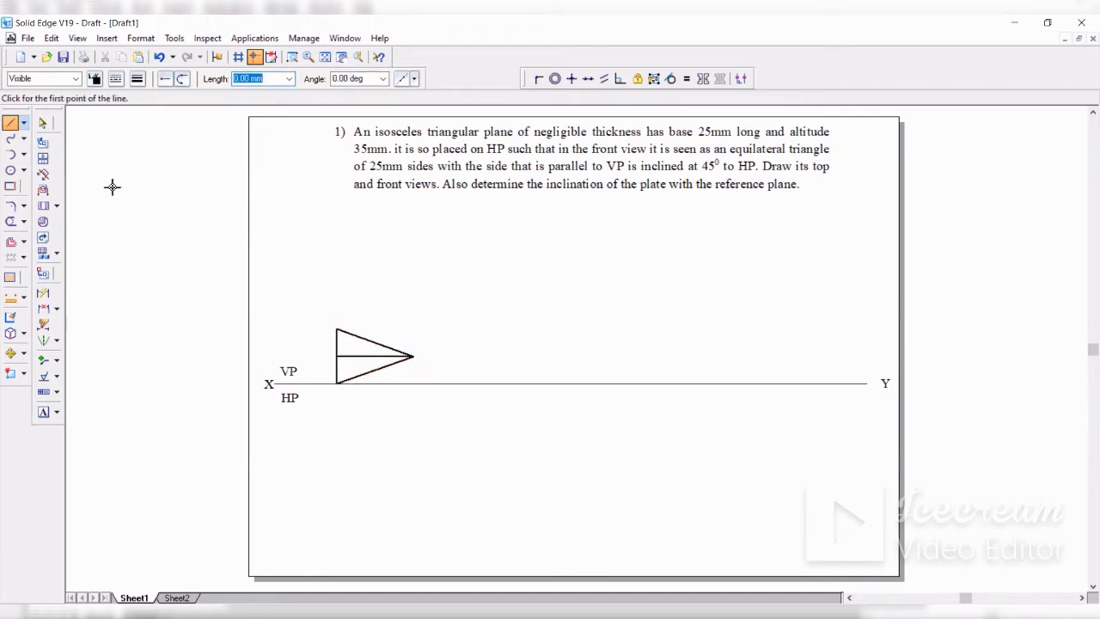
Delete the horizontal altitude line inside the triangle
left_click(43, 123)
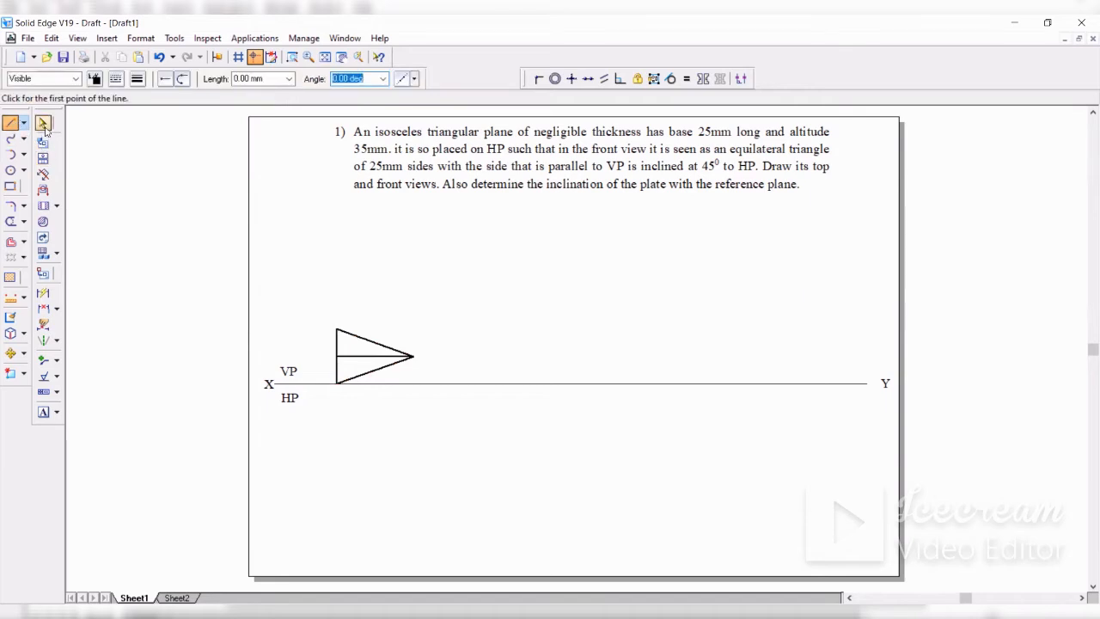
left_click(357, 356)
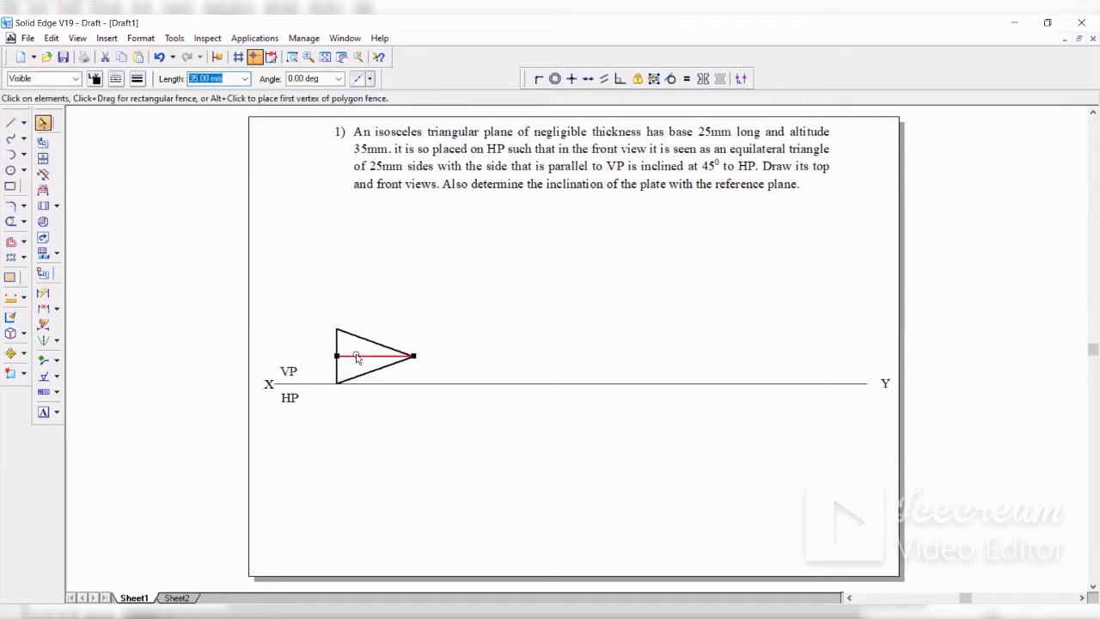
key("Delete")
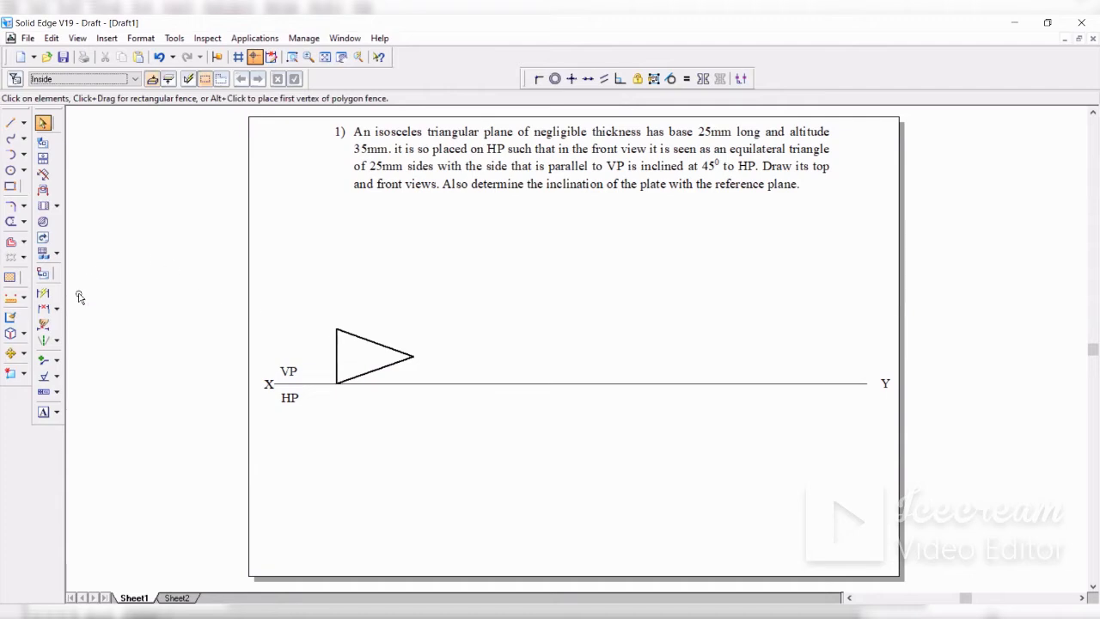
Dimension the triangle's vertical base and its horizontal altitude from base to apex
left_click(43, 294)
left_click(337, 353)
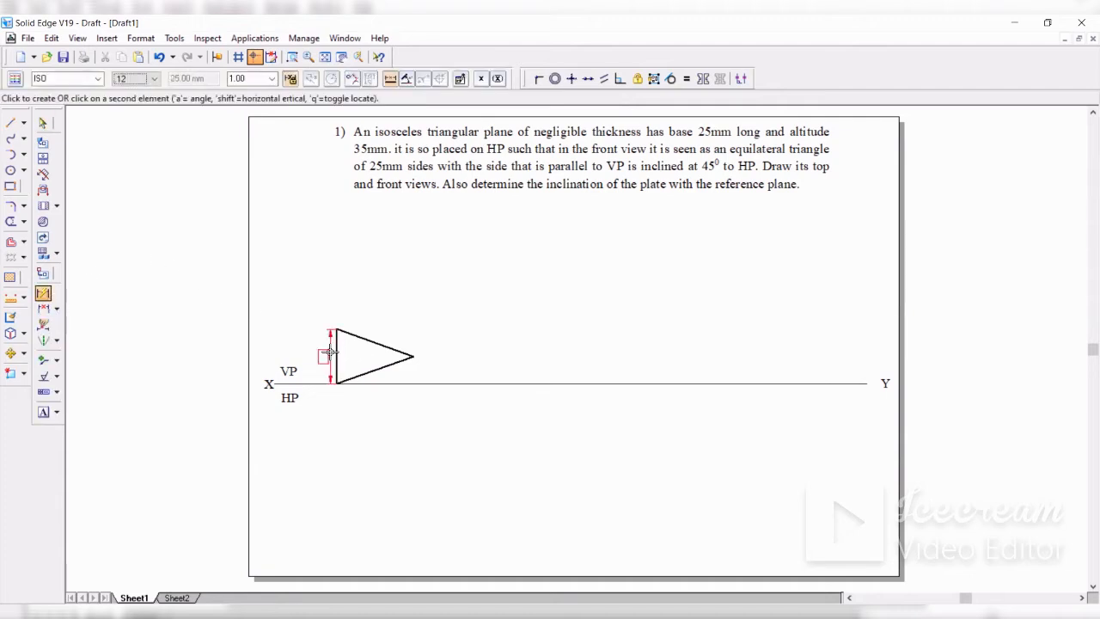
left_click(321, 356)
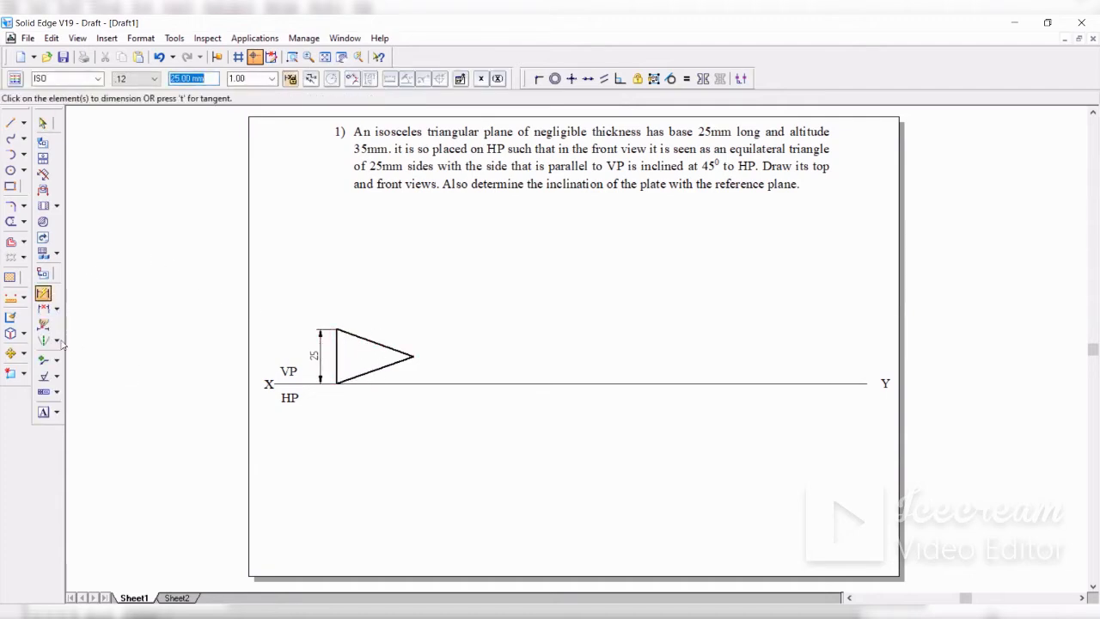
left_click(336, 362)
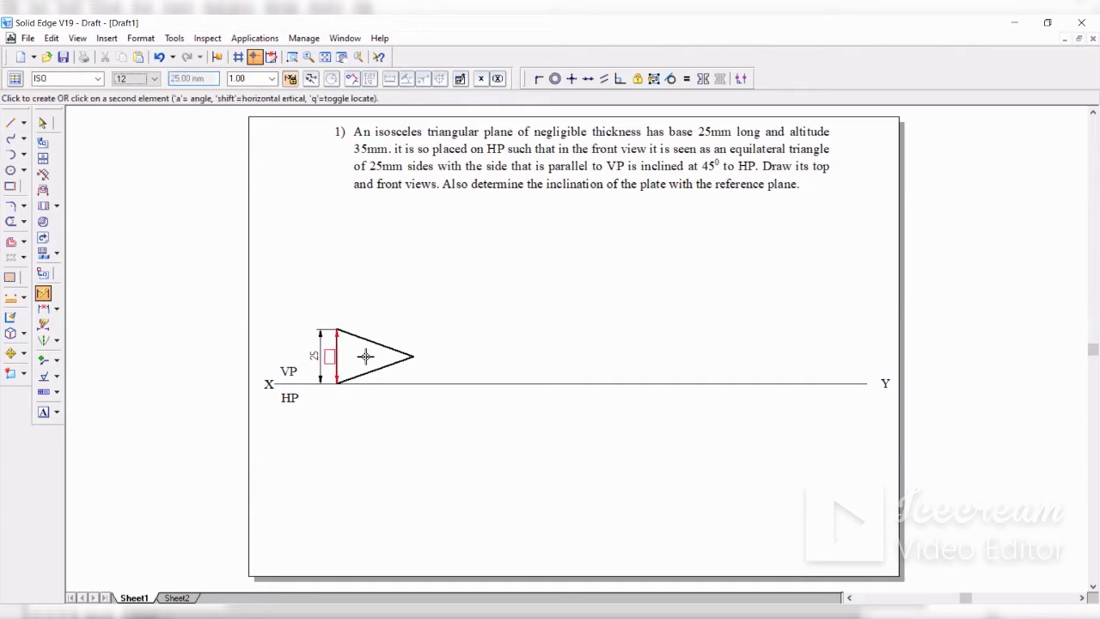
left_click(414, 357)
left_click(376, 294)
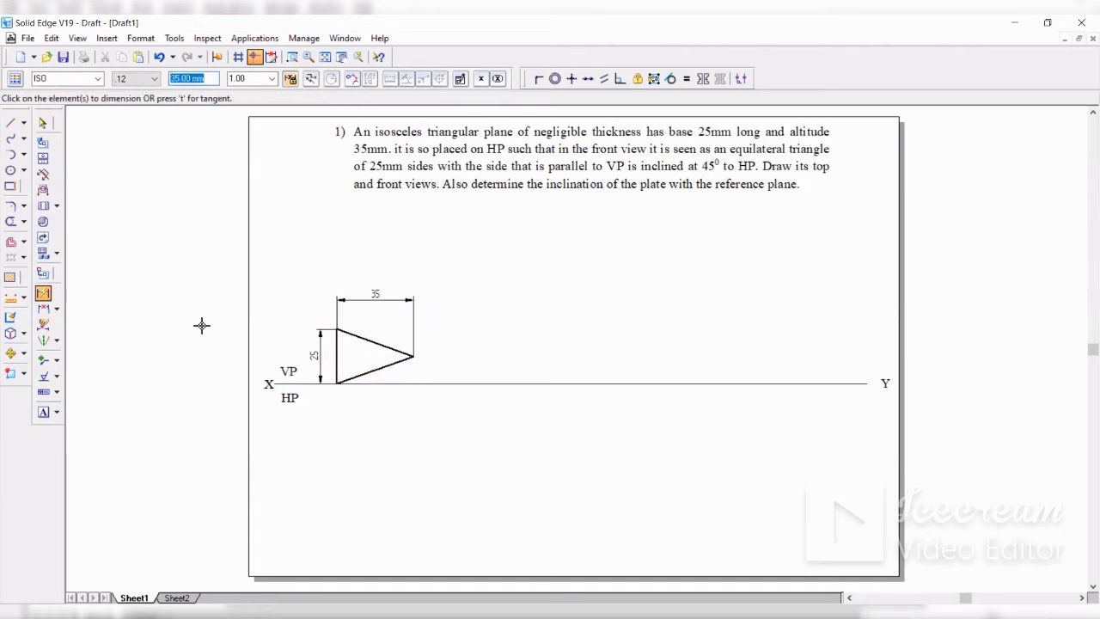
left_click(43, 123)
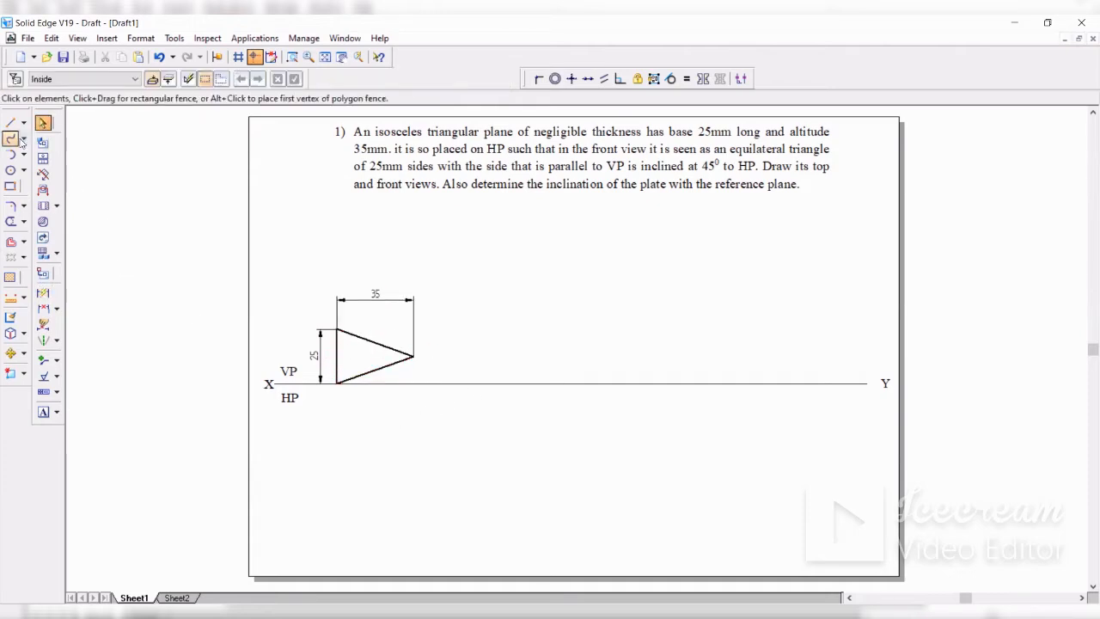
Draw Normal-style vertical projectors below XY, about 14 mm from the base's lower corner and about 30 mm from the apex
left_click(10, 124)
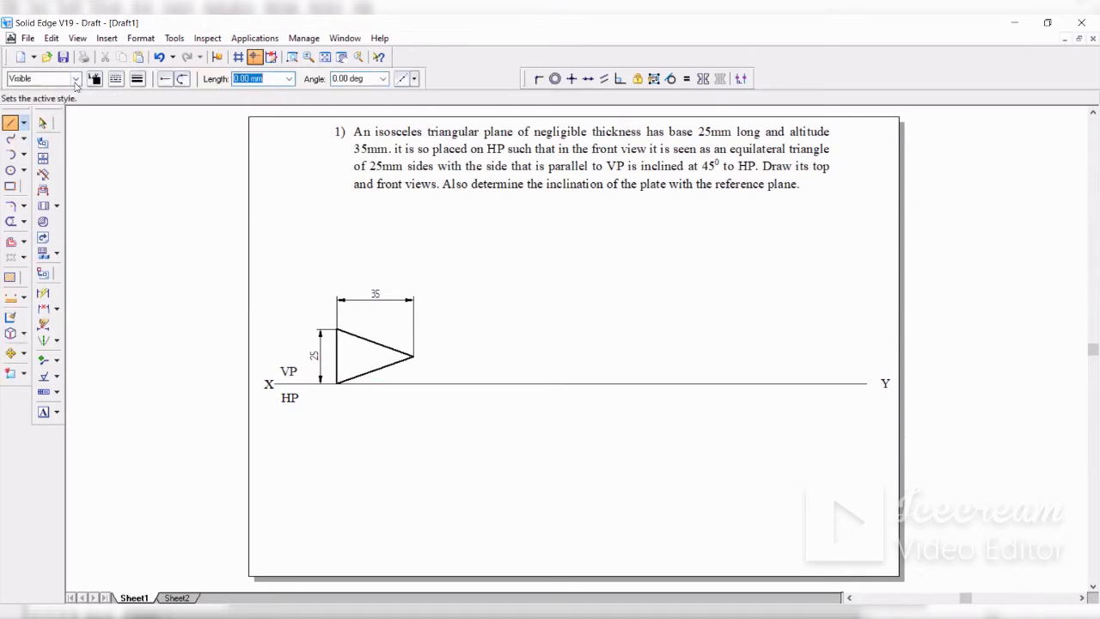
left_click(76, 78)
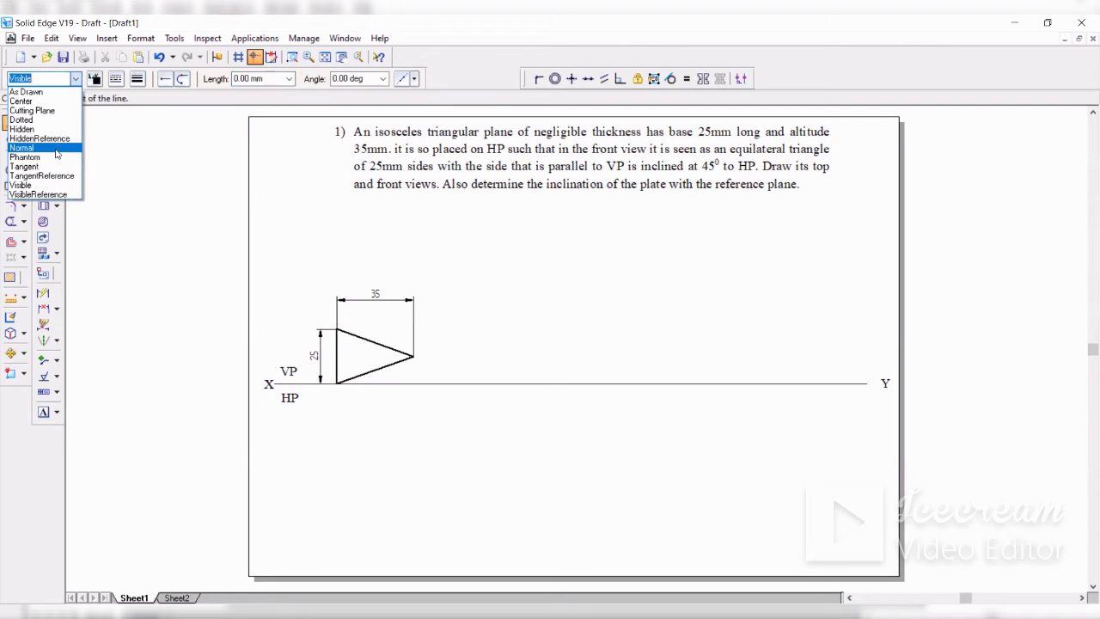
left_click(55, 150)
left_click(335, 383)
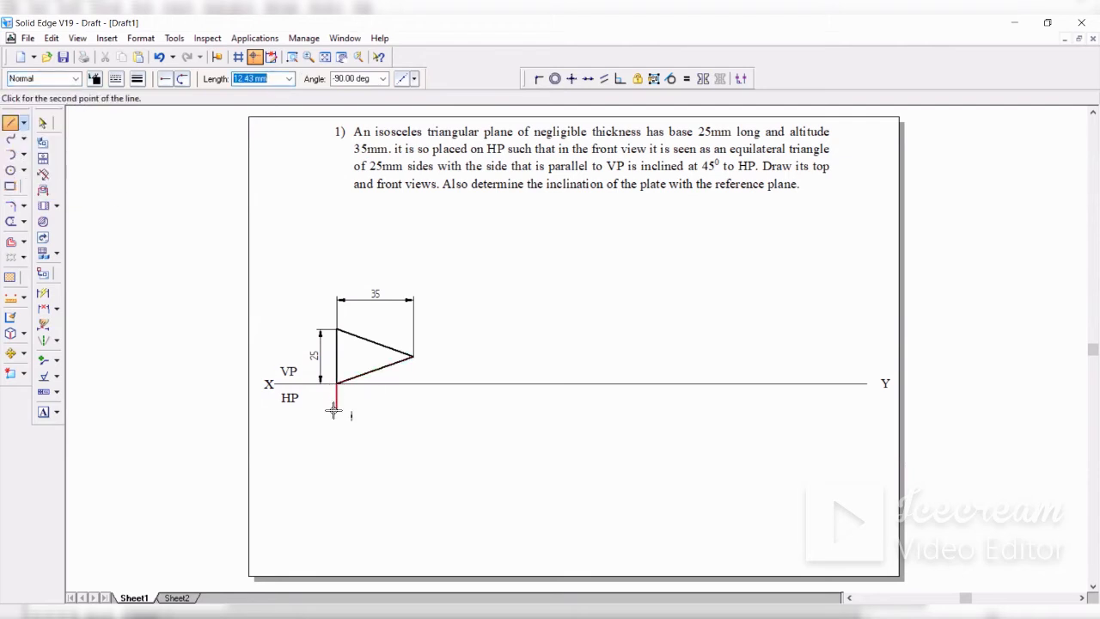
left_click(336, 414)
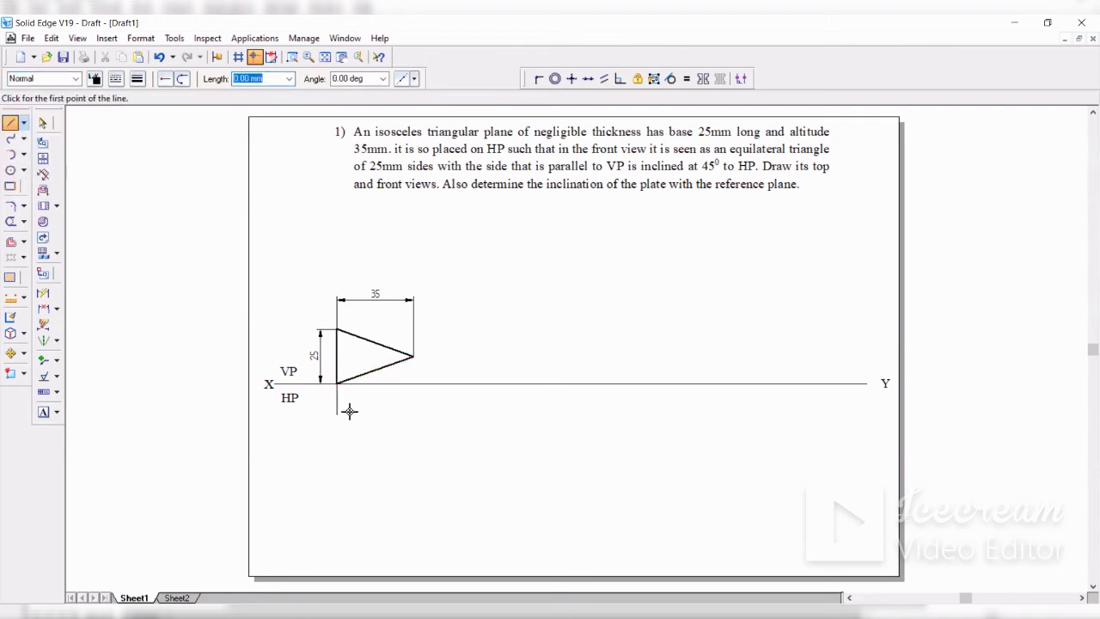
left_click(413, 356)
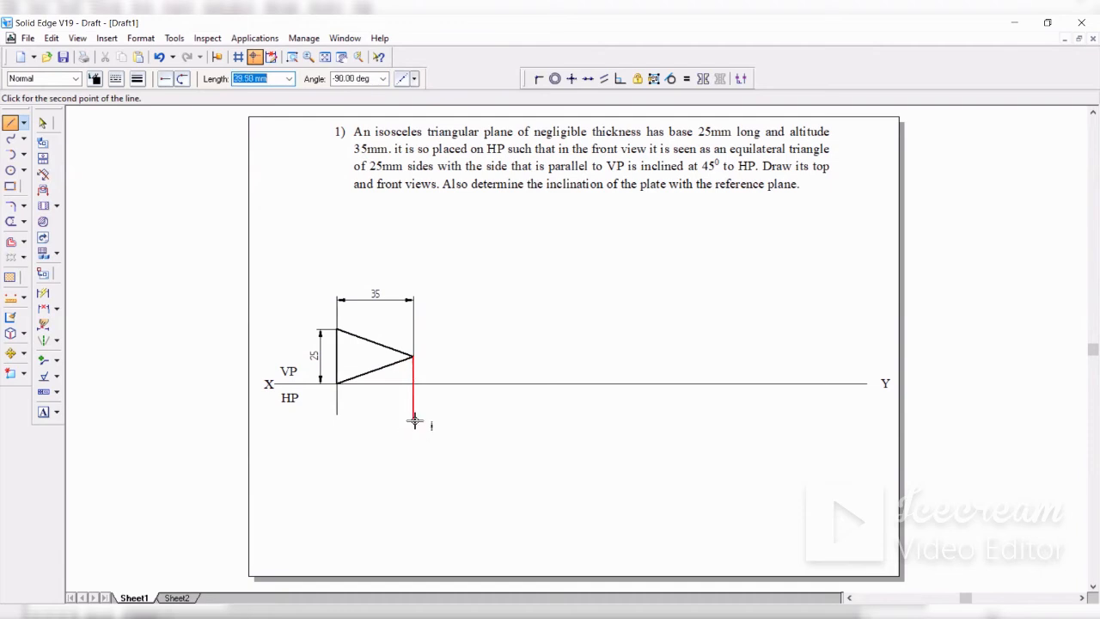
left_click(414, 421)
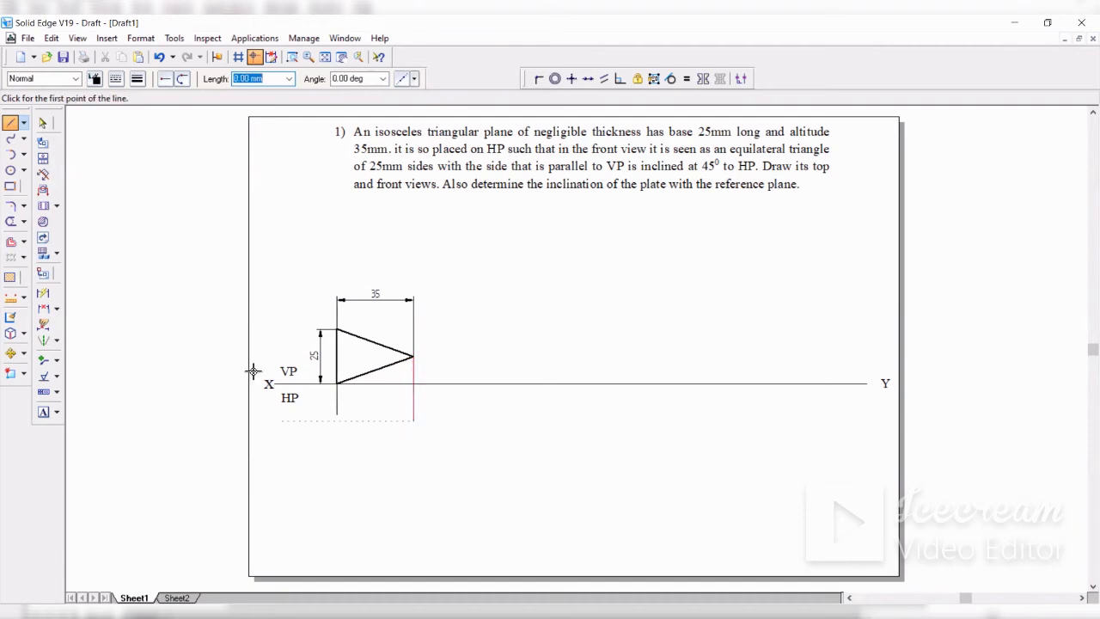
Draw a horizontal line about 35 mm long from the lower end of the apex projector back to below the triangle's base
left_click(10, 124)
left_click(413, 420)
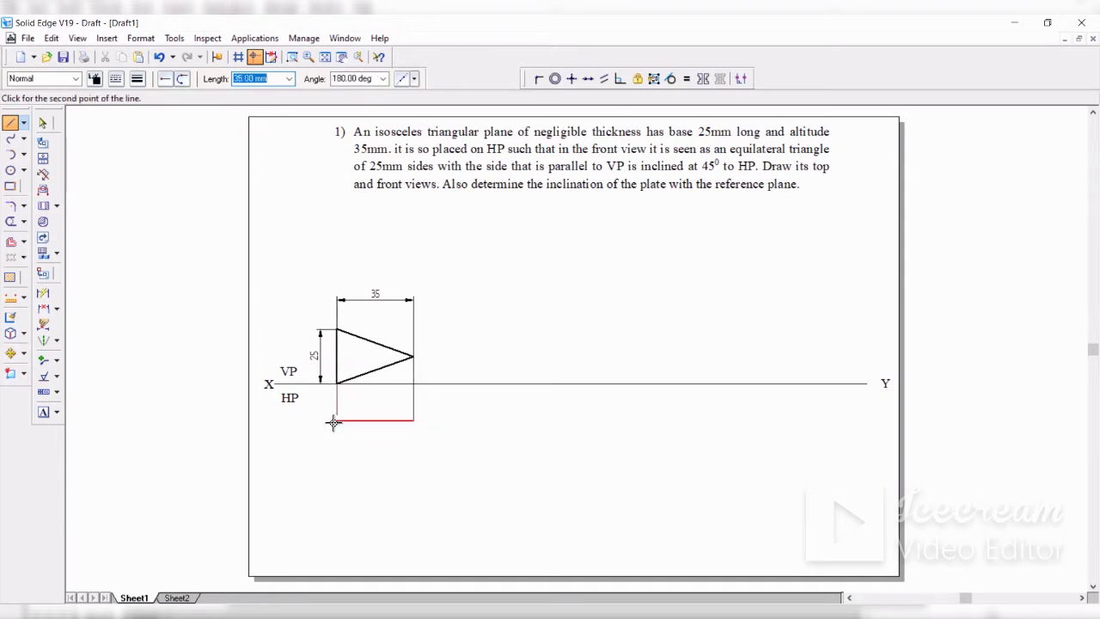
left_click(334, 421)
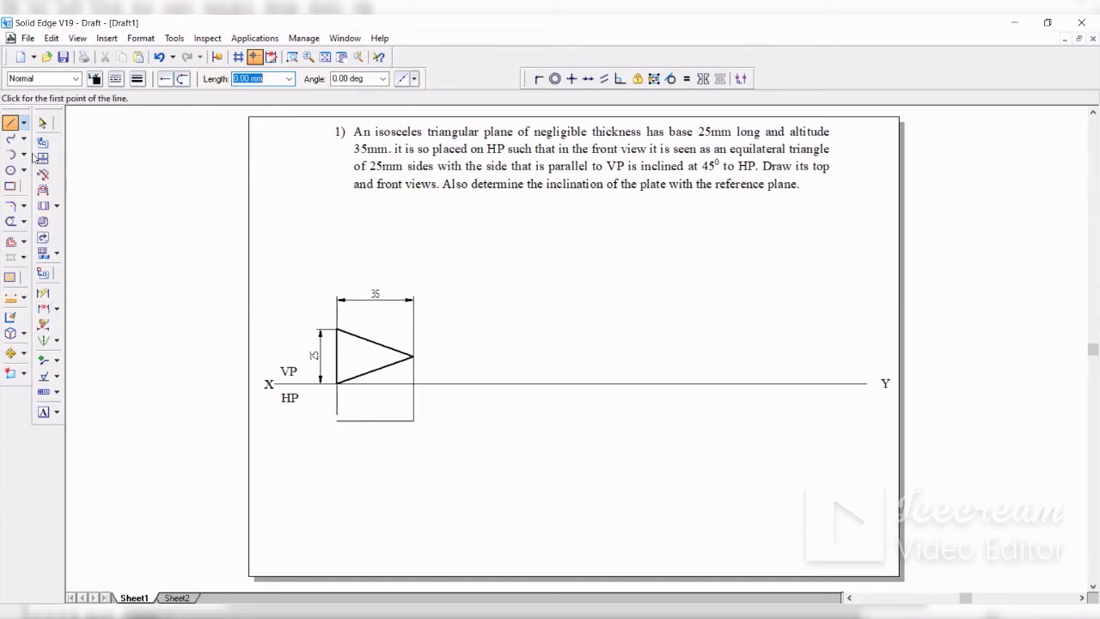
Replace the short projector below the triangle's base with one reaching from XY to the end of the lower horizontal line
left_click(43, 123)
left_click(336, 398)
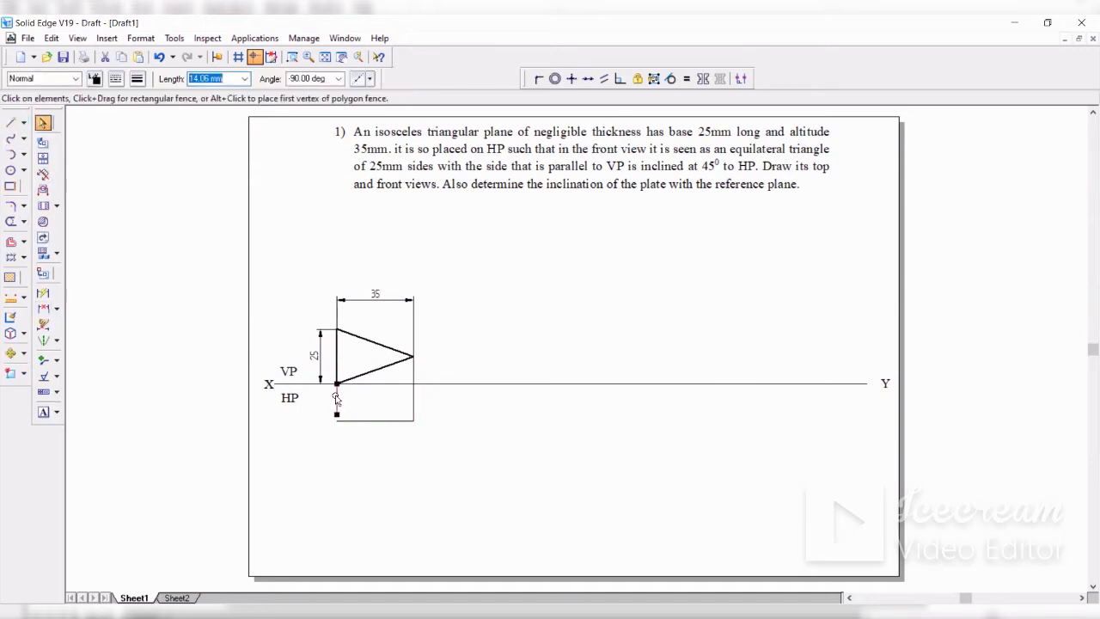
key("Delete")
key("l")
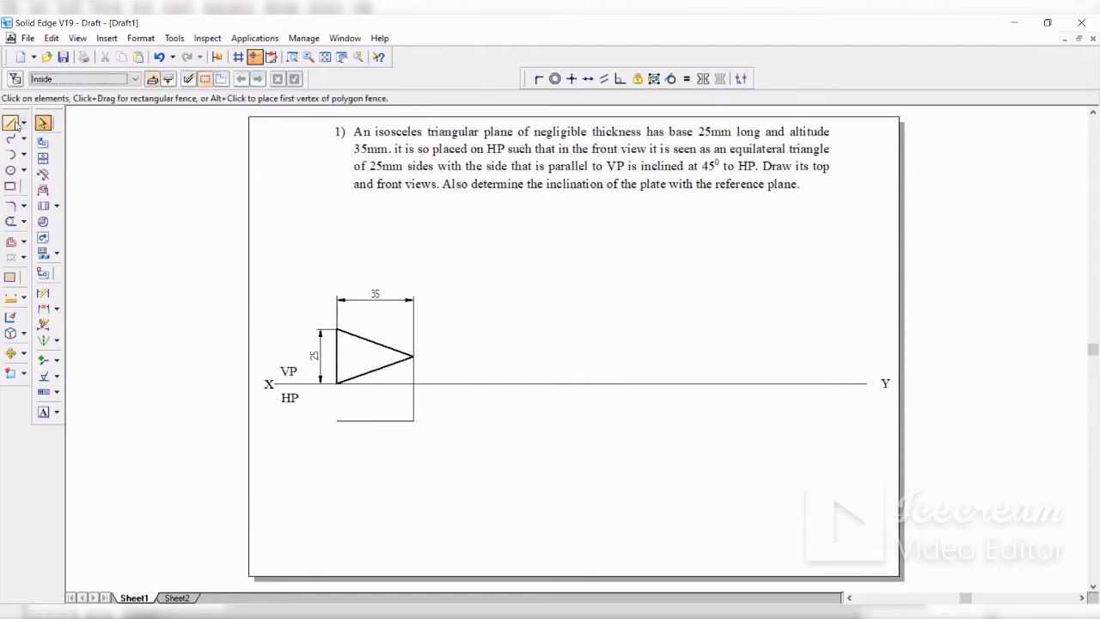
left_click(336, 383)
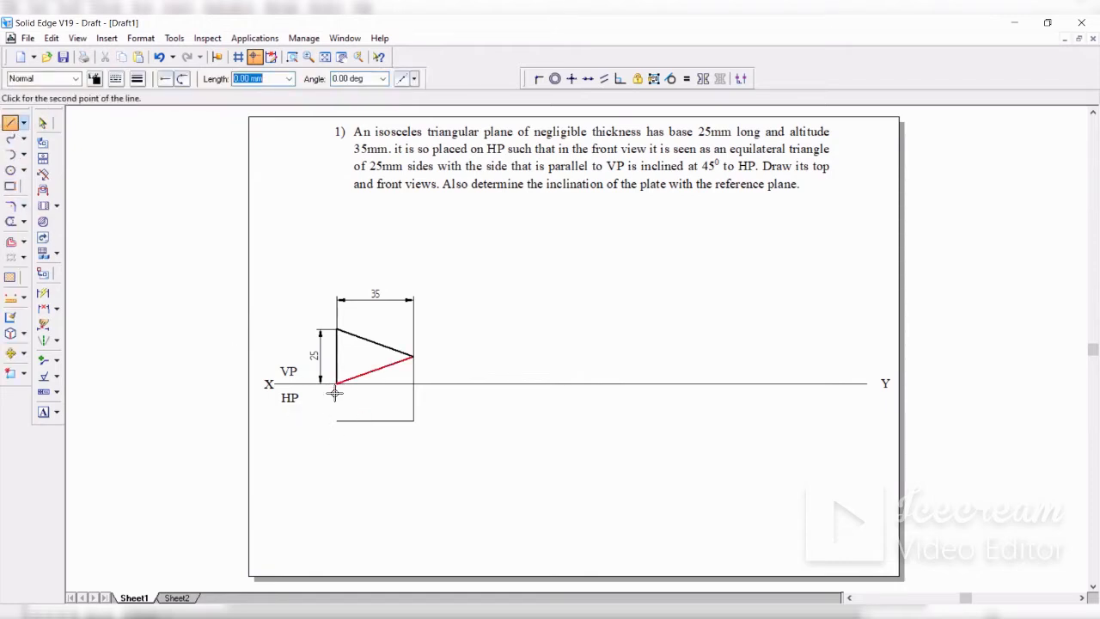
left_click(336, 420)
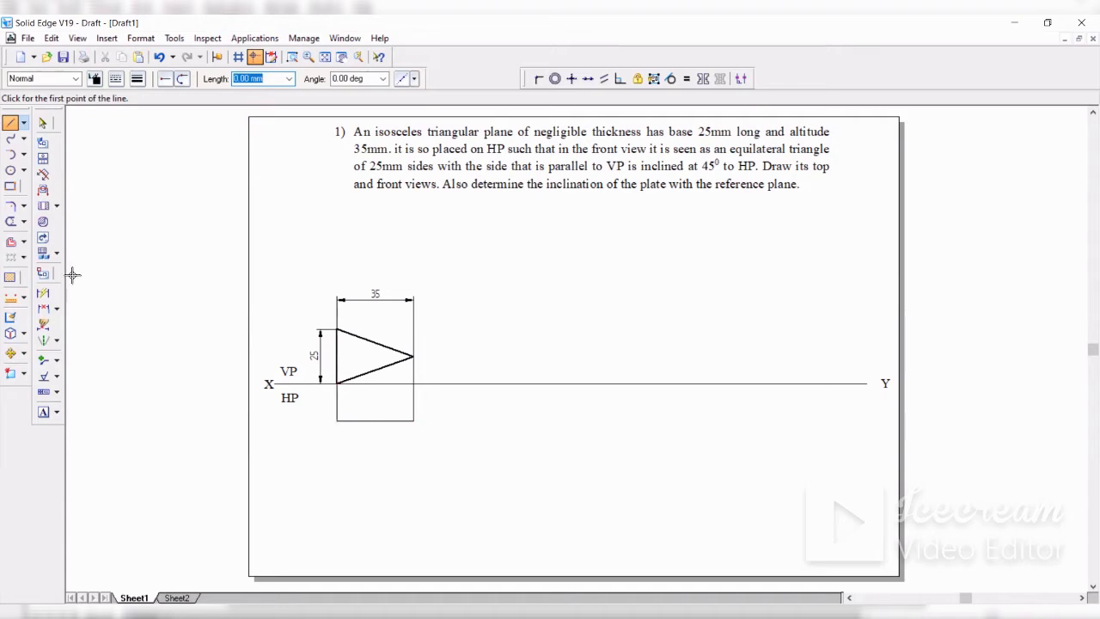
Change the line style of the horizontal line below XY to Visible
left_click(42, 126)
left_click(367, 419)
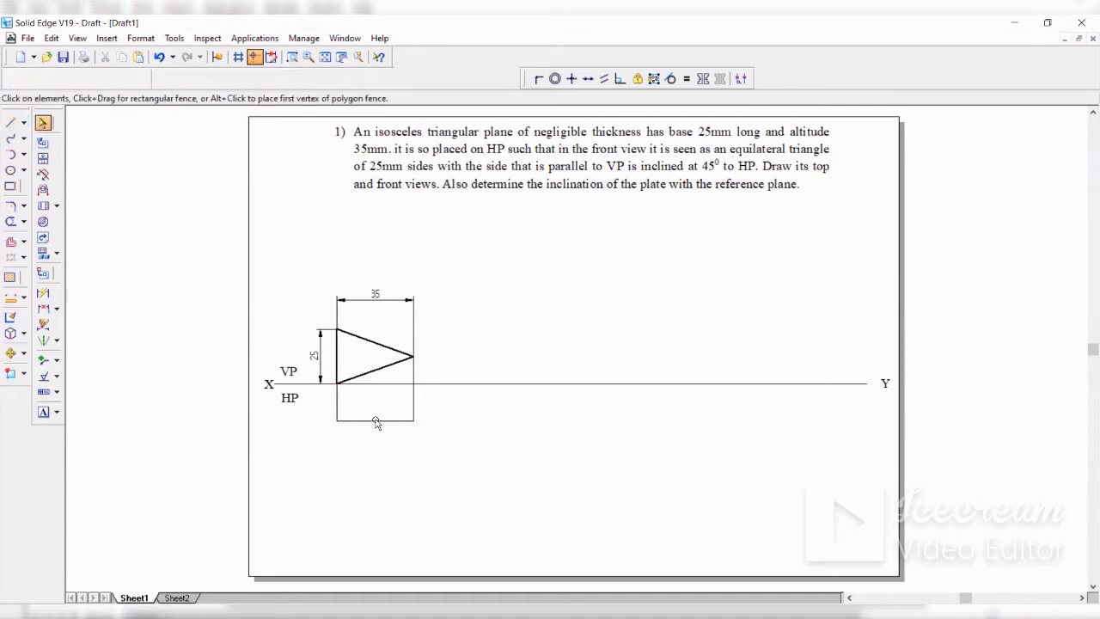
left_click(75, 78)
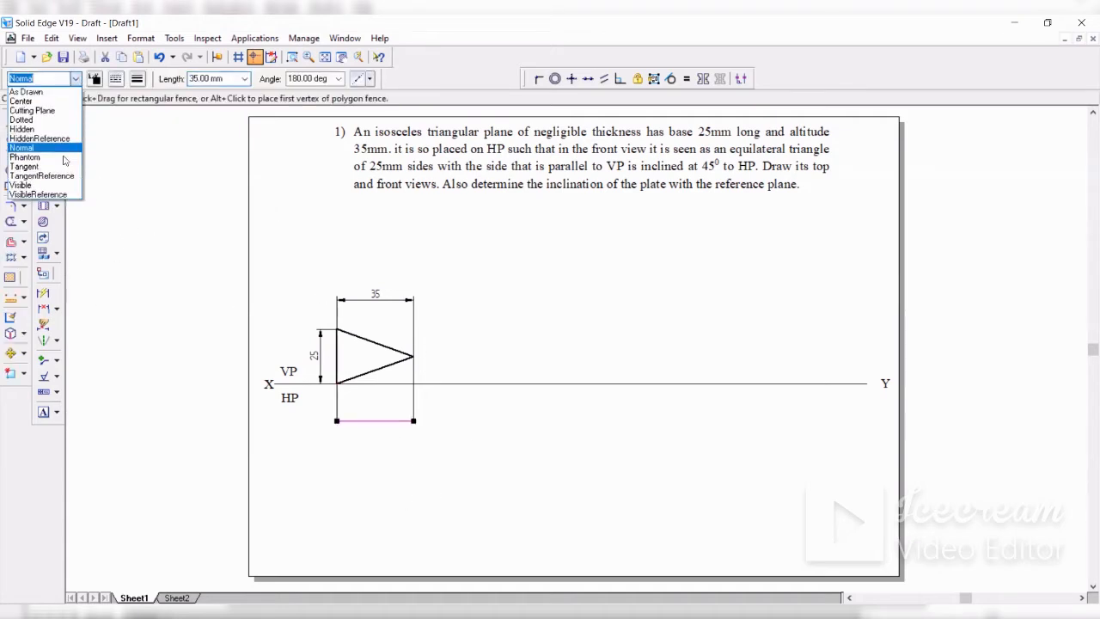
left_click(26, 183)
left_click(290, 245)
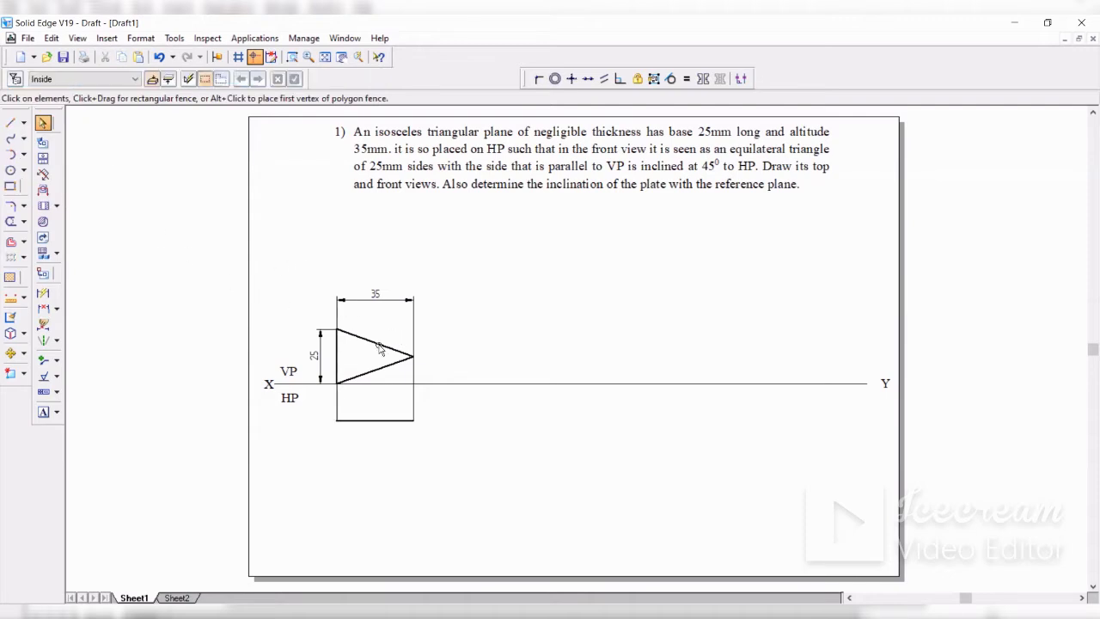
left_click(363, 420)
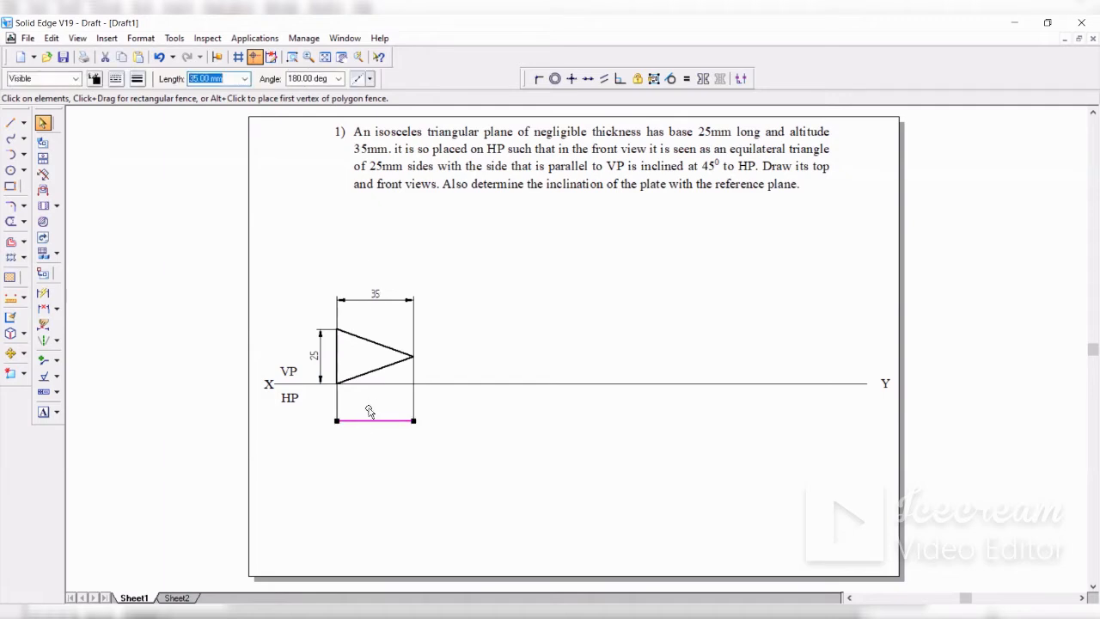
left_click(381, 445)
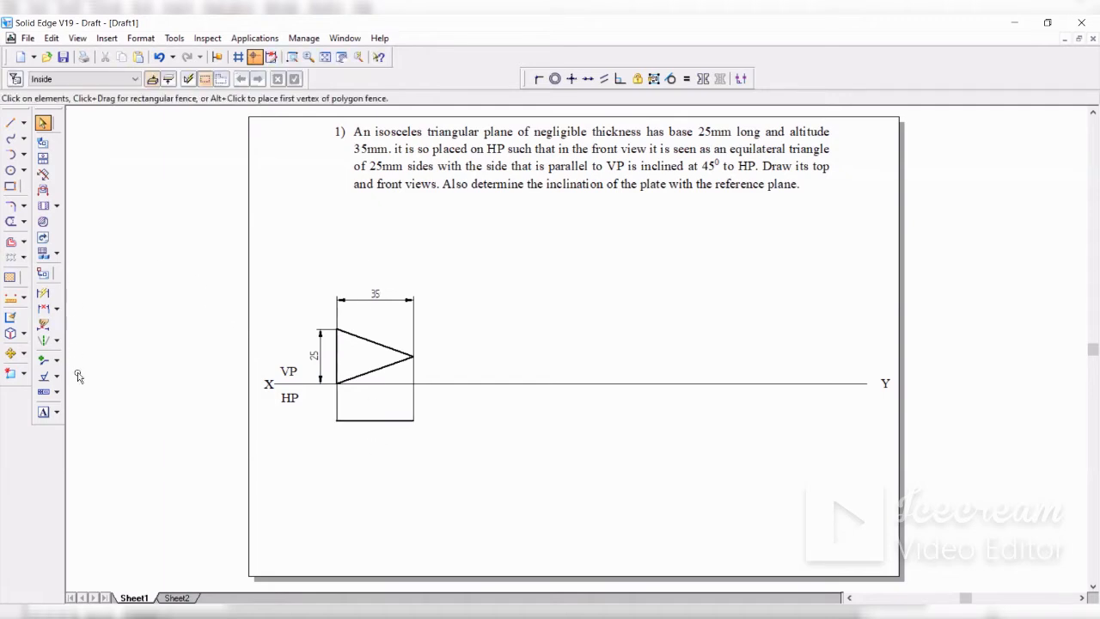
Label the front-view triangle's upper base corner a', its apex b' and its lower base corner c'
left_click(43, 411)
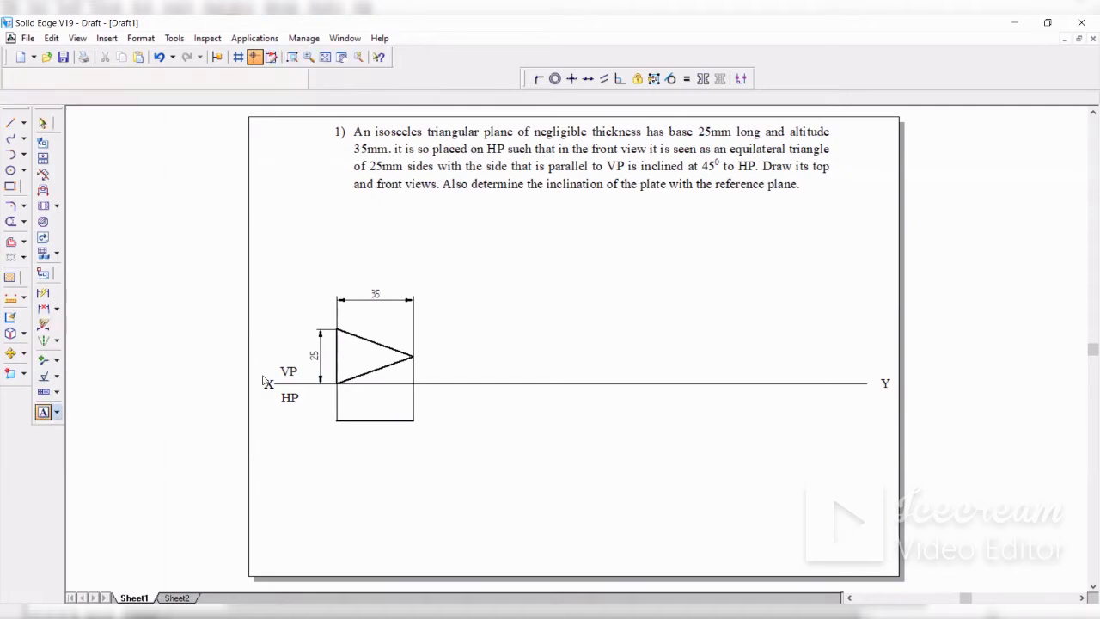
left_click(327, 319)
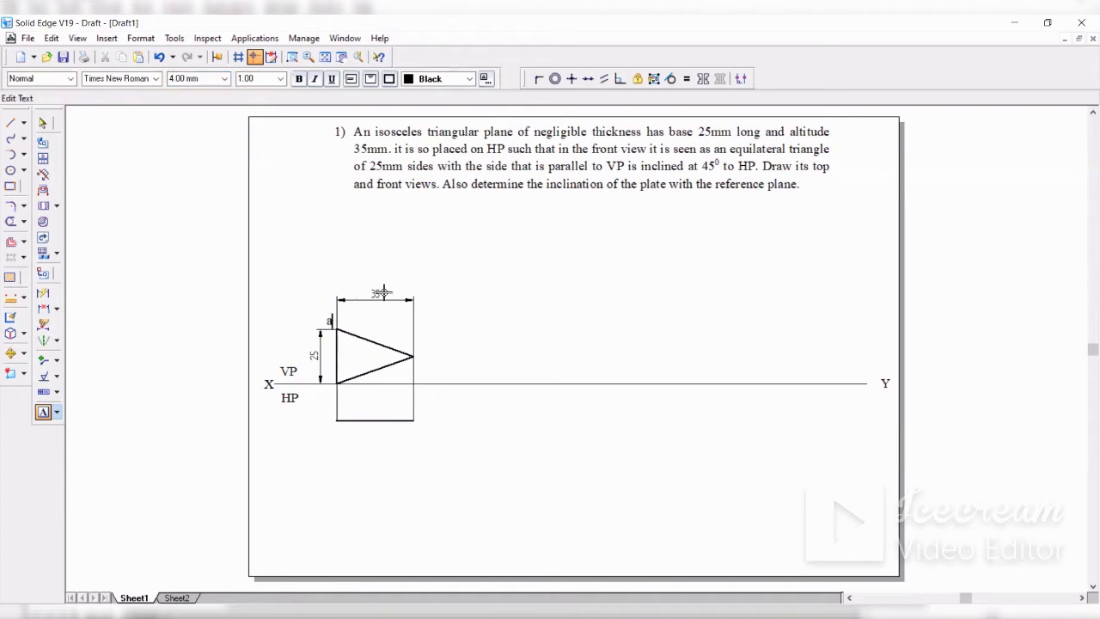
type("a'")
left_click(413, 344)
type("b'")
left_click(324, 372)
type("c'")
left_click(489, 614)
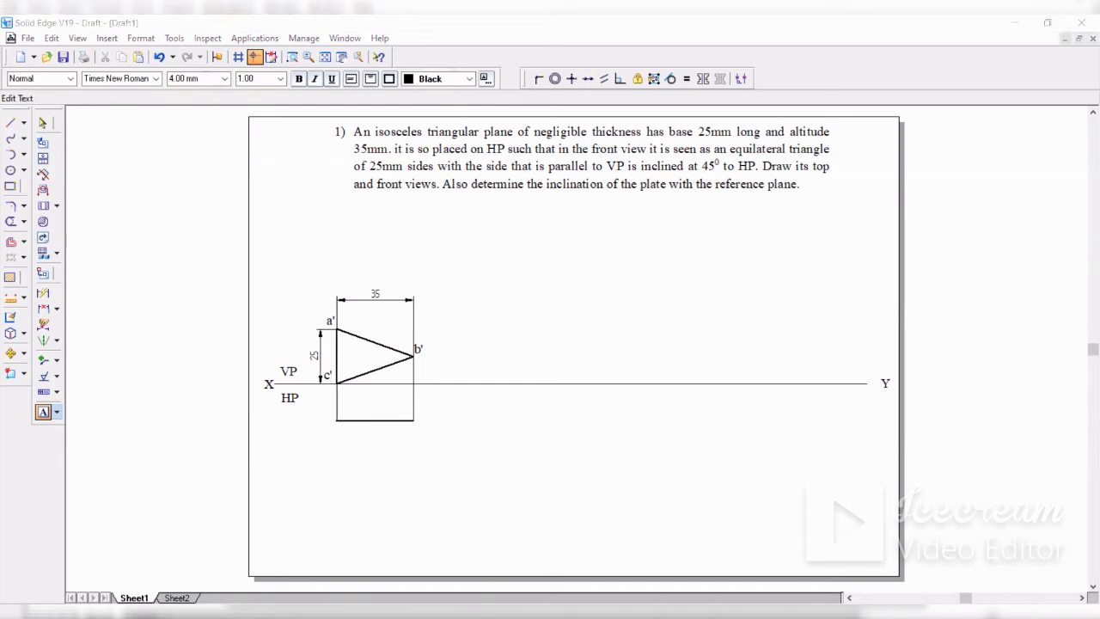
Label the top-view line b below the apex and a(c) below the triangle's base
left_click(435, 432)
left_click(420, 412)
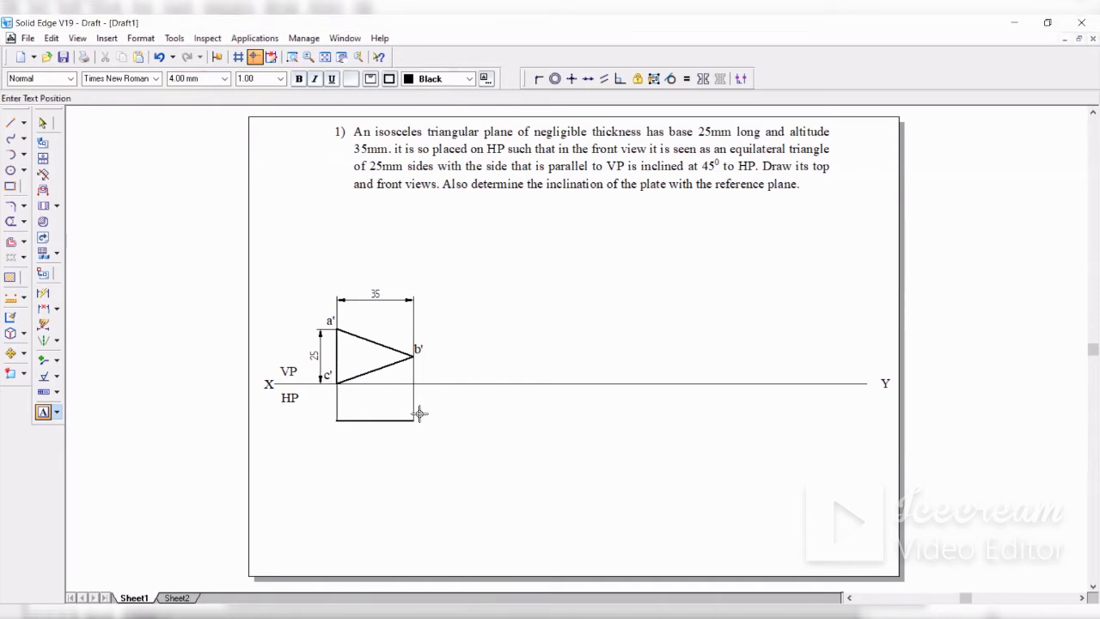
type("b")
left_click(325, 416)
type("a(c")
left_click(43, 123)
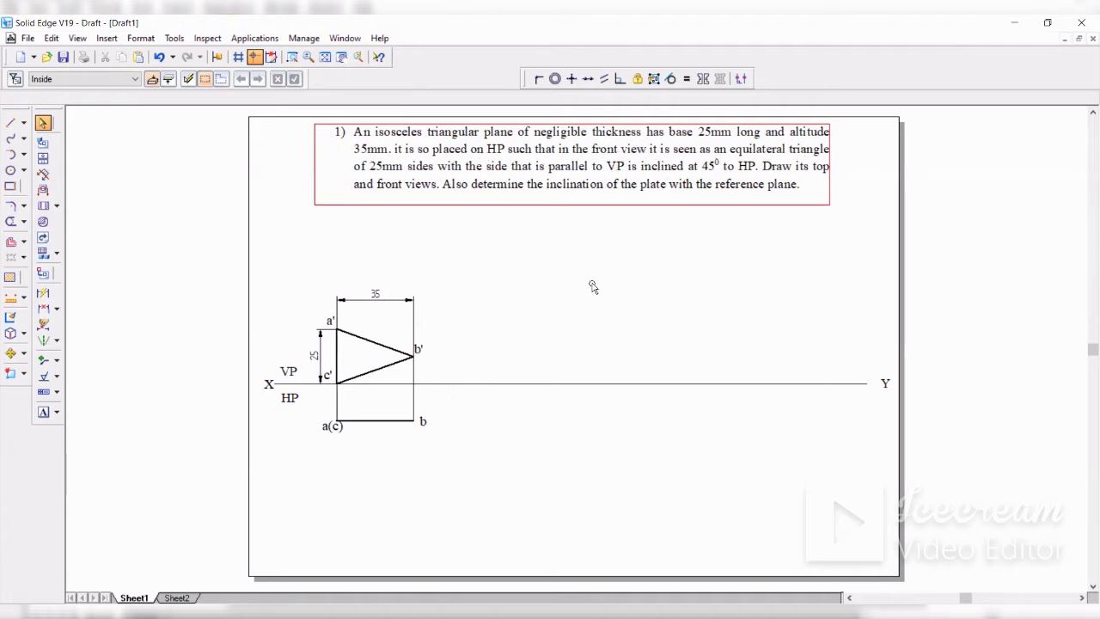
left_click(458, 355)
Draw a 25 mm vertical line in Visible style upward from XY, beyond the first triangle's apex
left_click(10, 123)
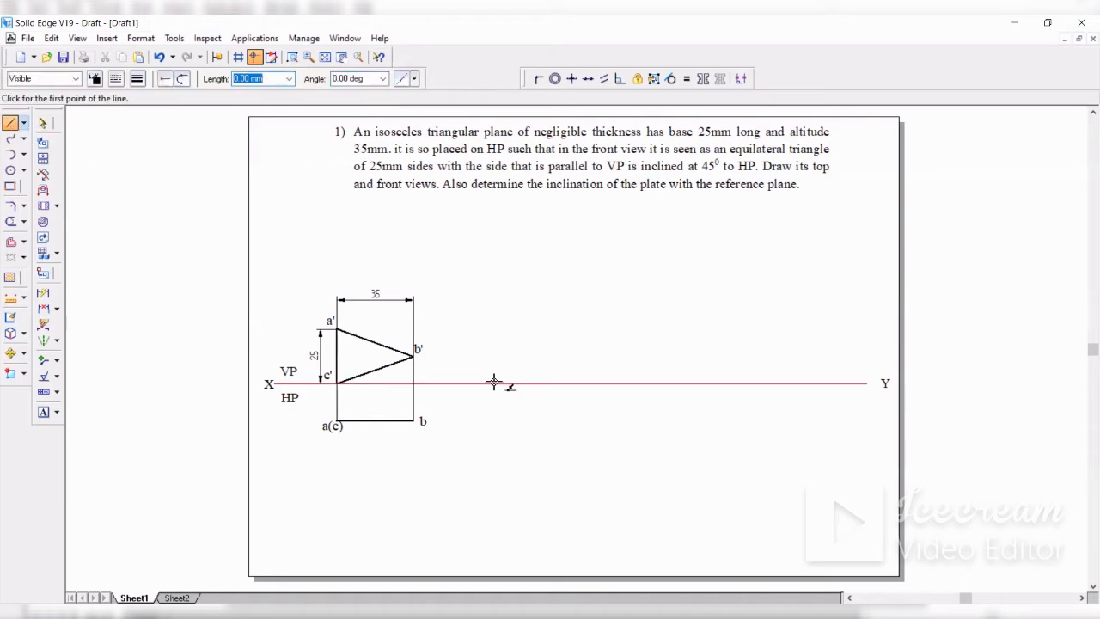
left_click(494, 383)
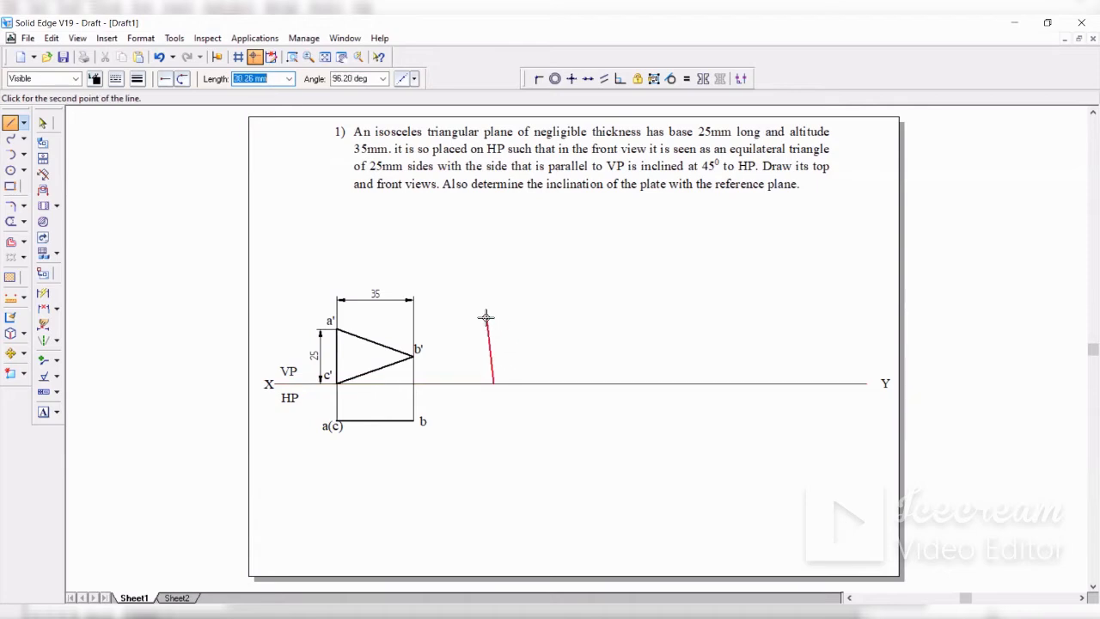
type("2")
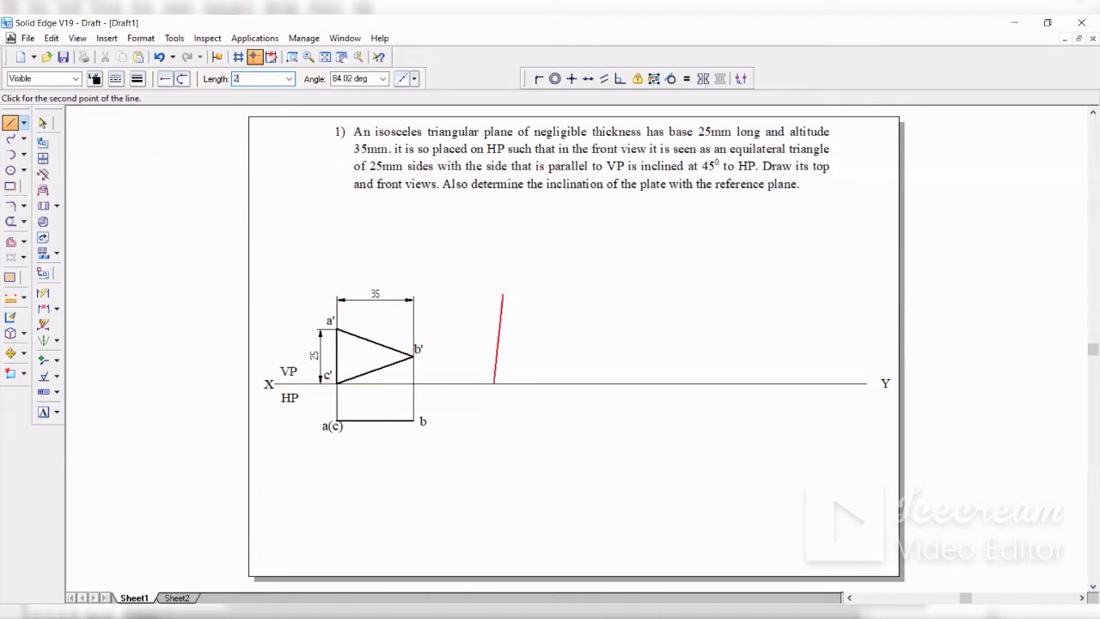
type("5")
key("Tab")
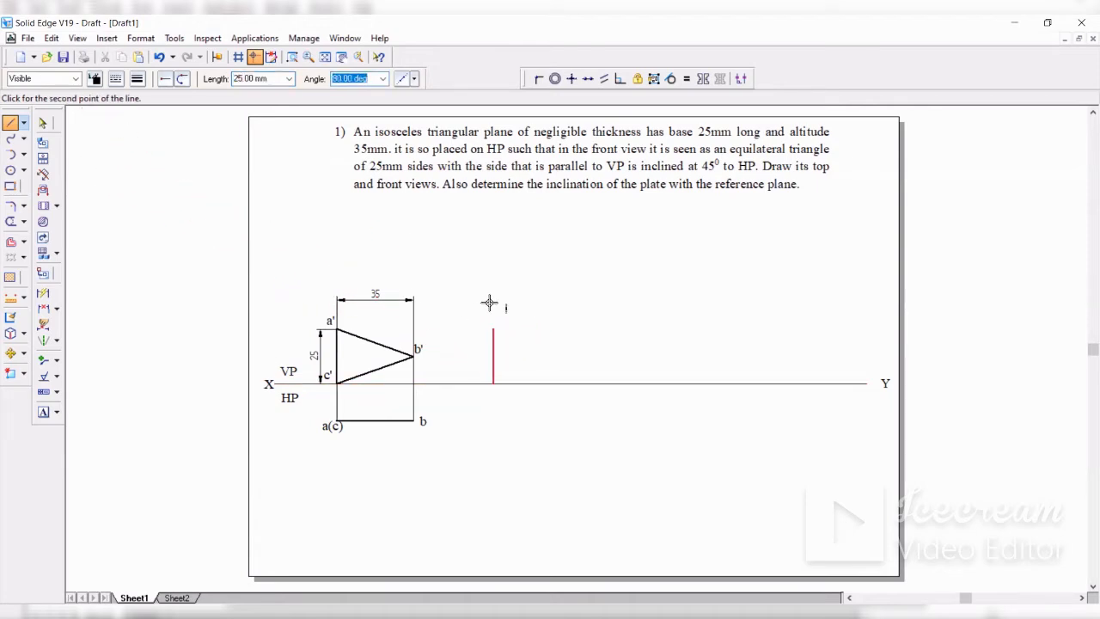
key("Return")
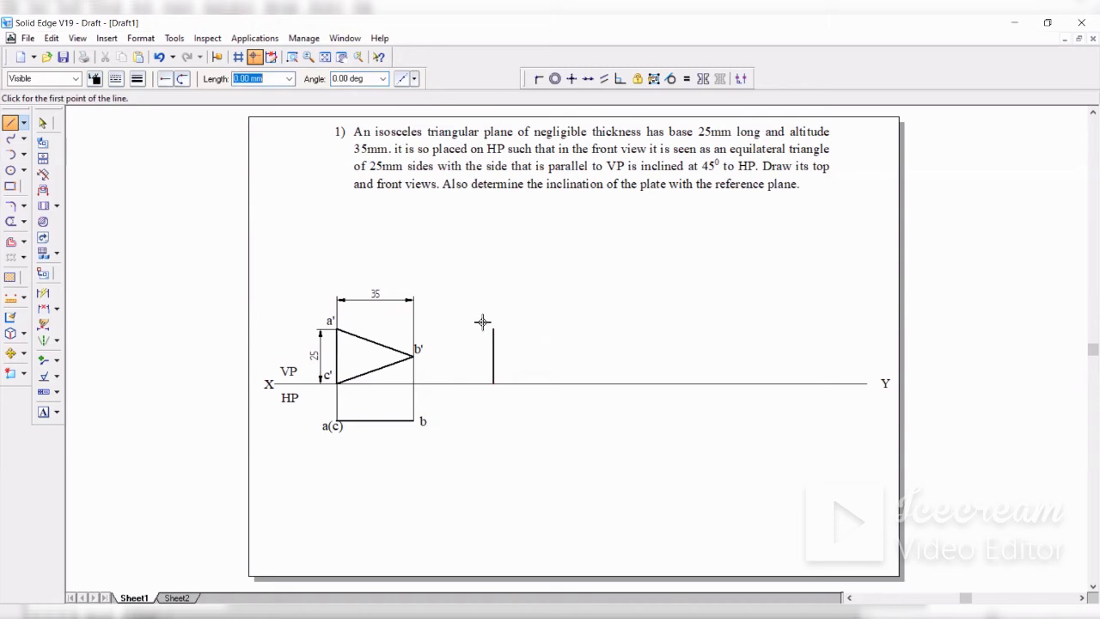
Draw a short 25 mm radius arc by center point, centred on the new vertical line's lower end and opening toward Y
left_click(11, 123)
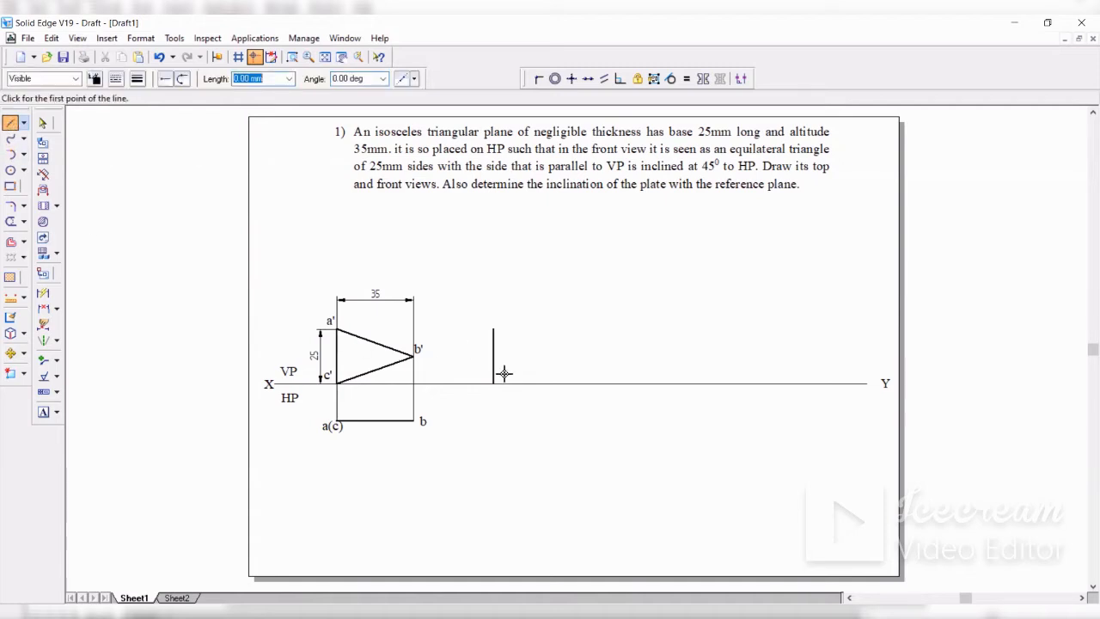
left_click(24, 155)
left_click(71, 190)
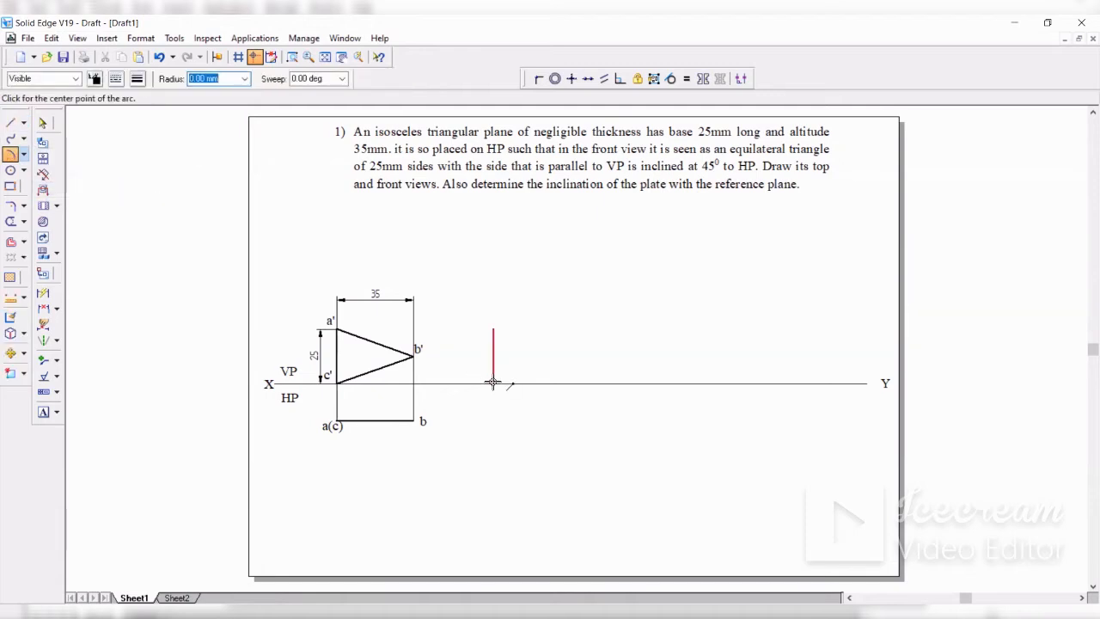
left_click(25, 154)
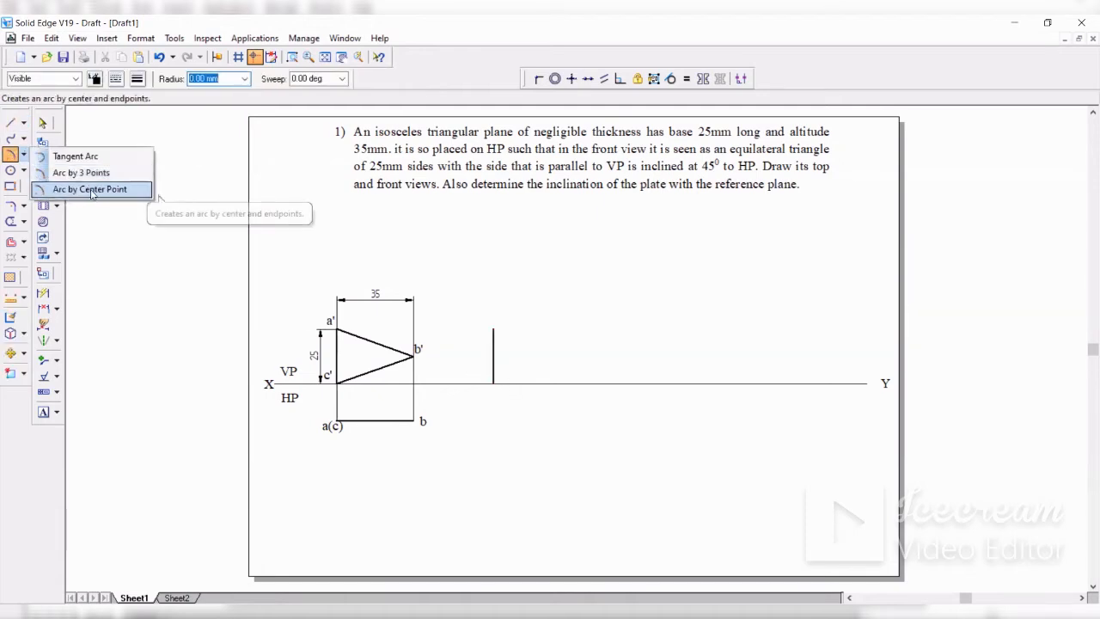
left_click(152, 194)
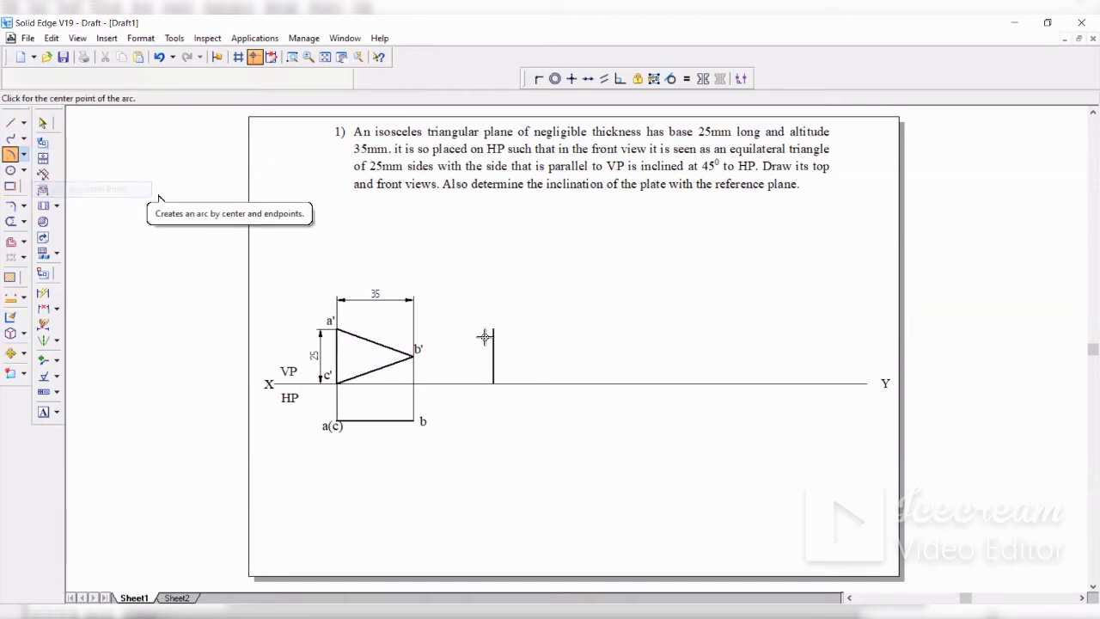
left_click(493, 384)
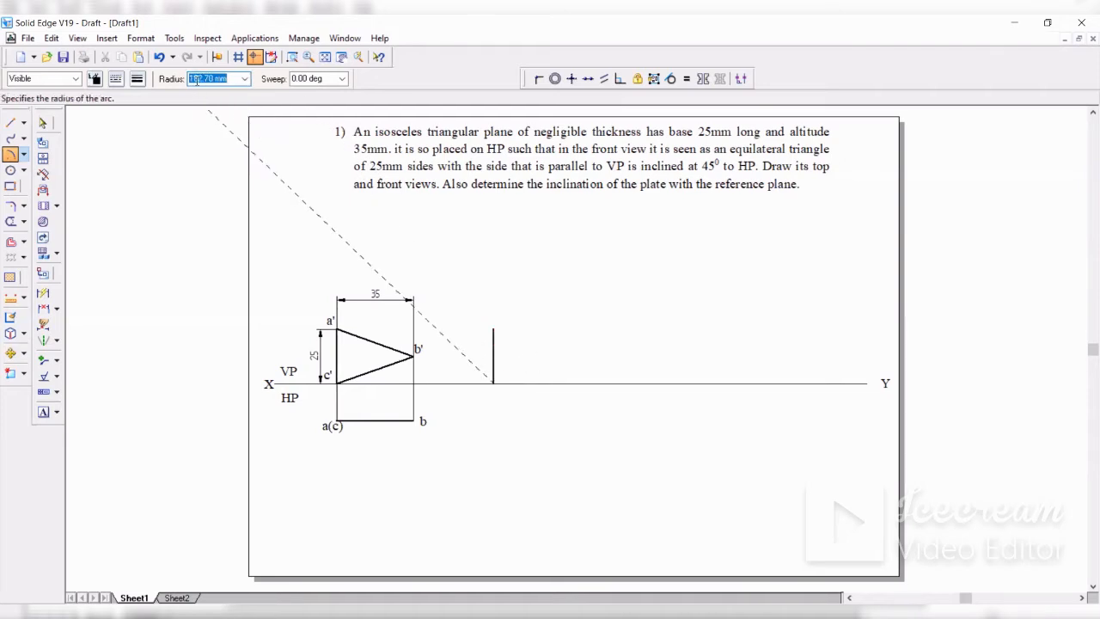
type("25")
key("Tab")
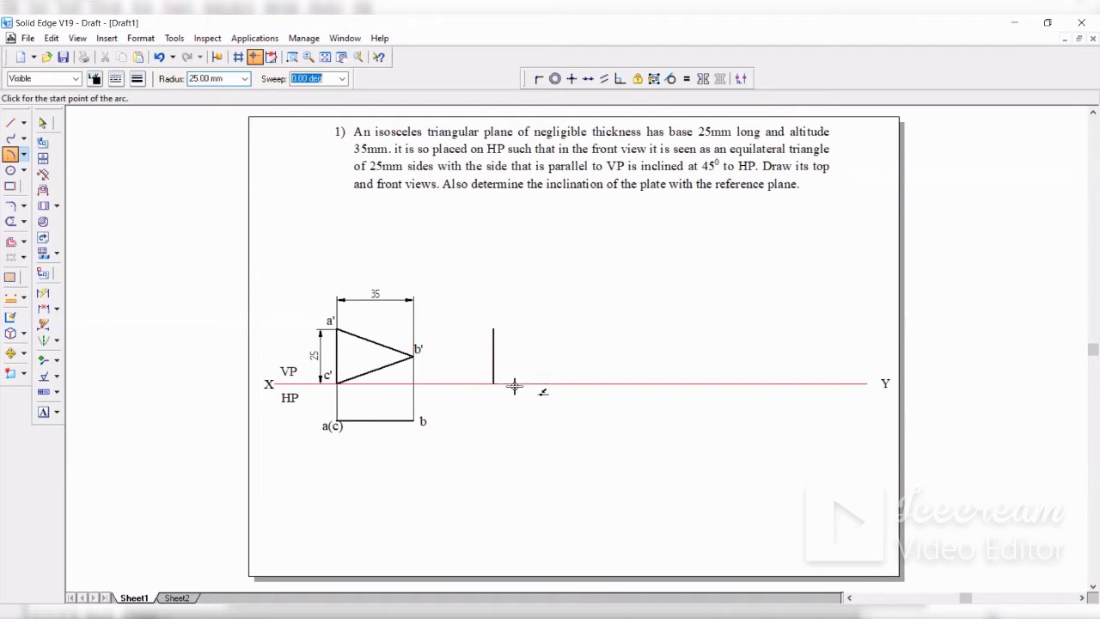
left_click(547, 346)
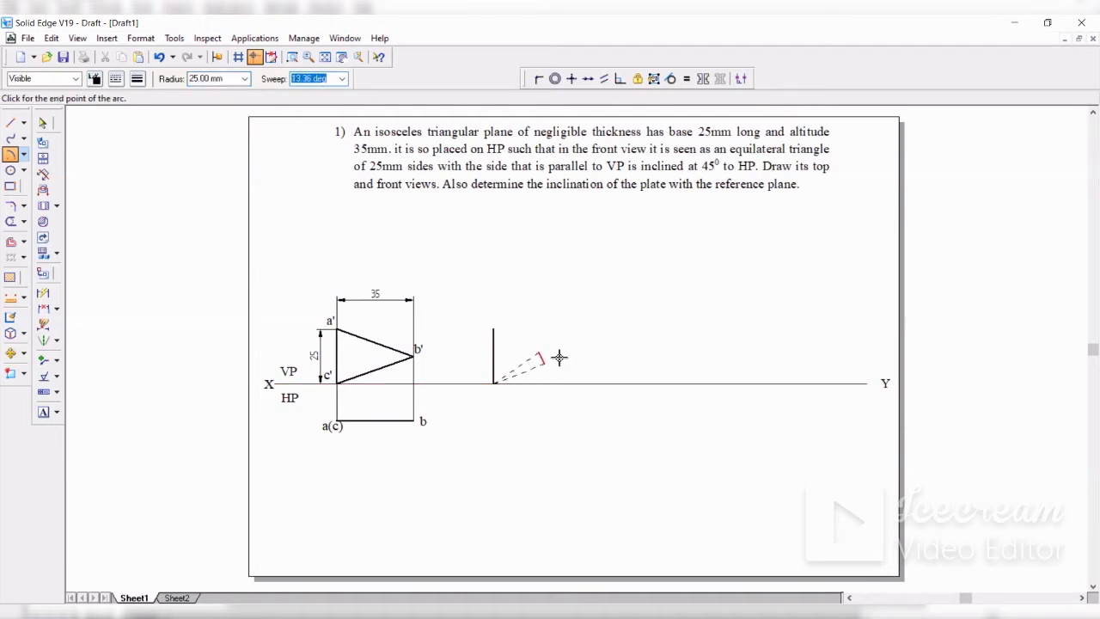
left_click(560, 359)
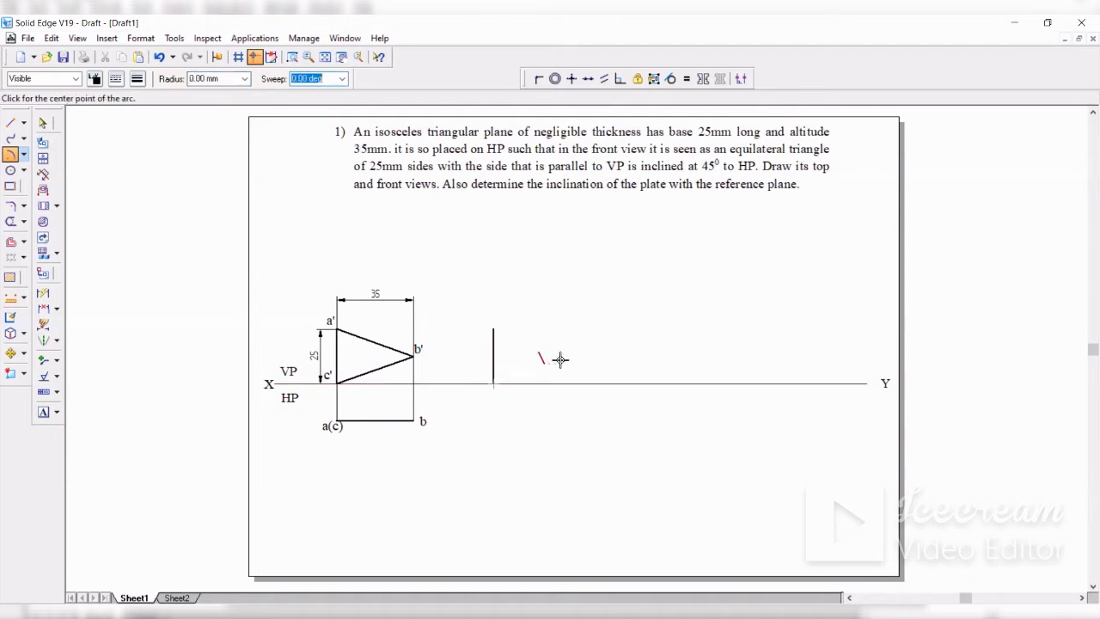
Draw a second 25 mm radius arc centred on the vertical line's upper end, crossing the first arc
left_click(10, 154)
left_click(24, 155)
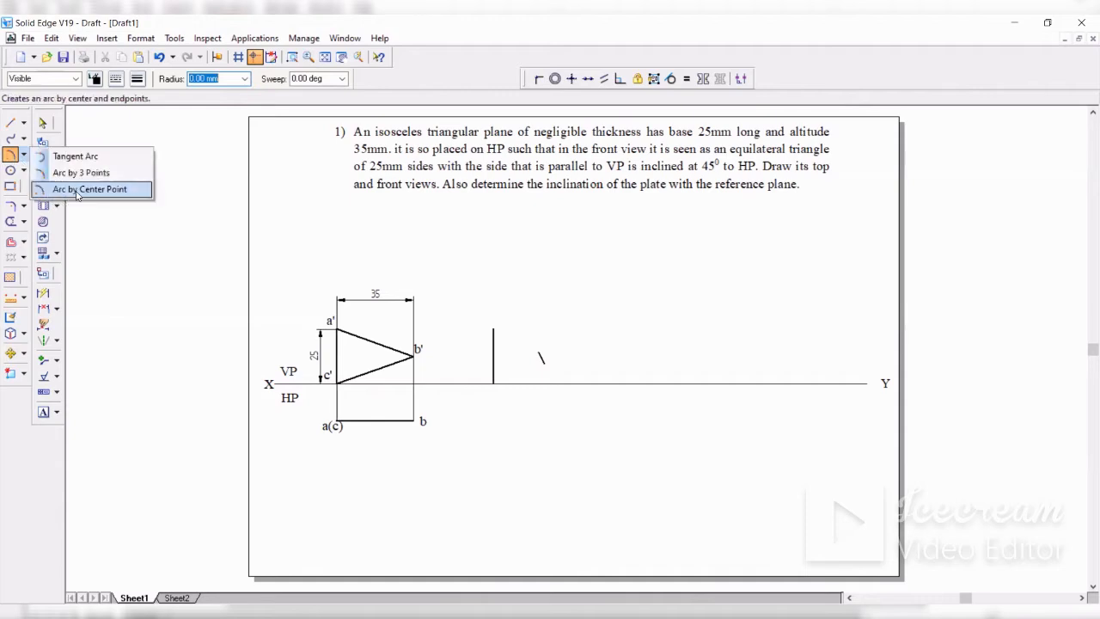
left_click(86, 190)
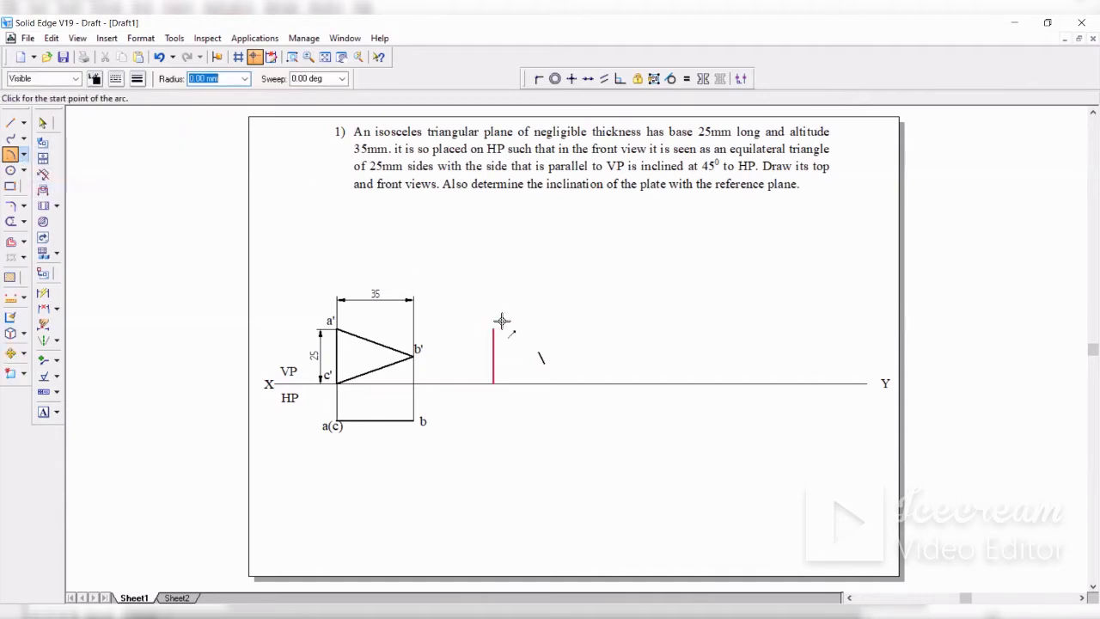
left_click(493, 329)
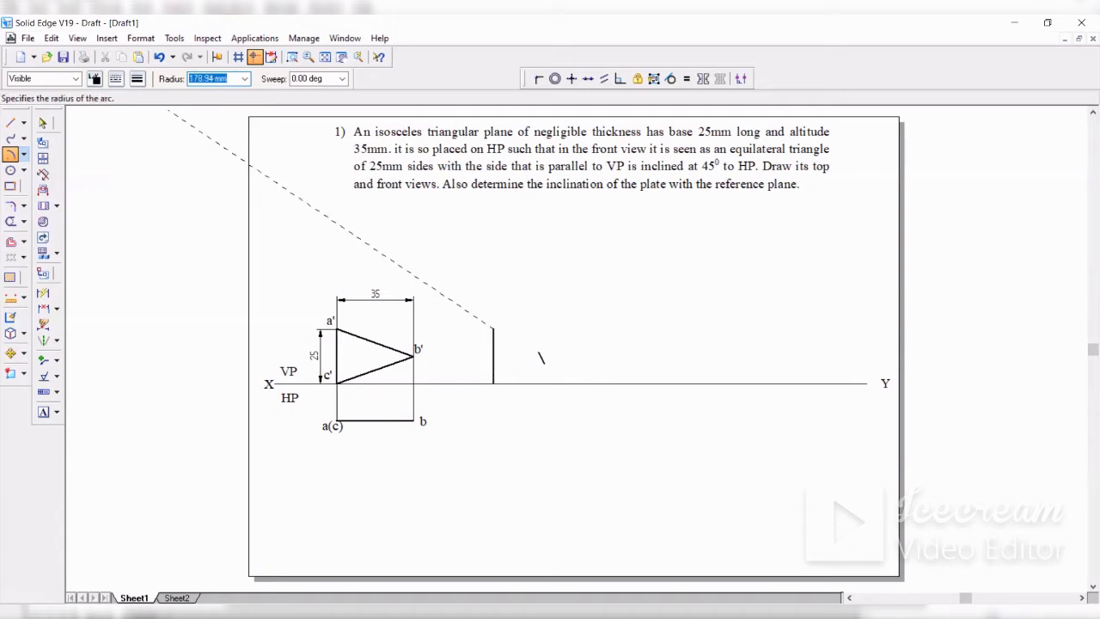
type("25")
key("Tab")
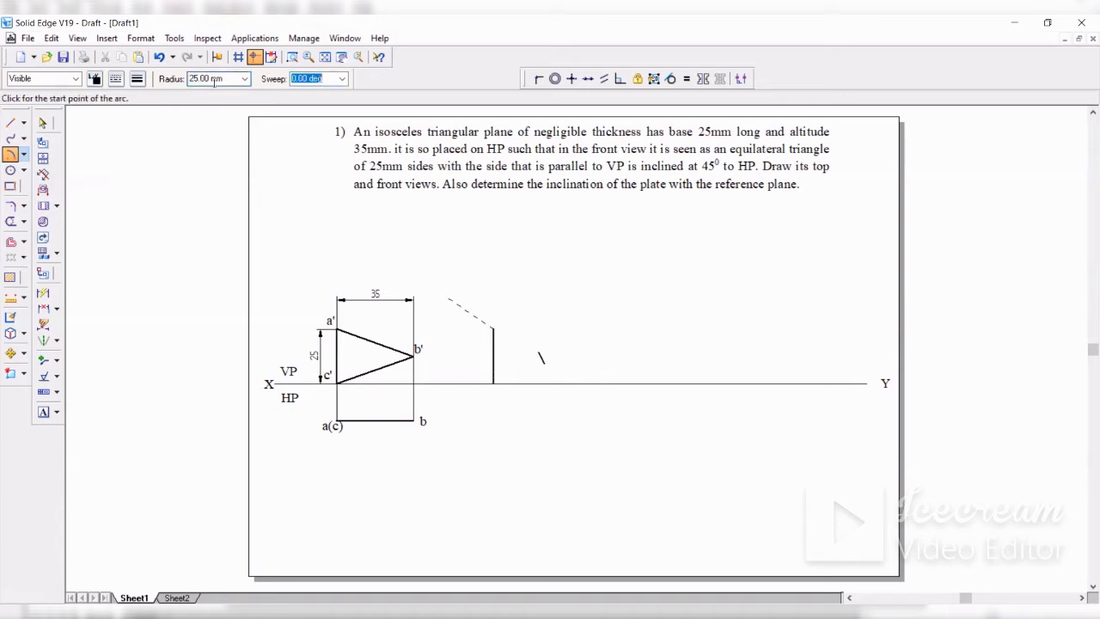
left_click(532, 365)
left_click(540, 350)
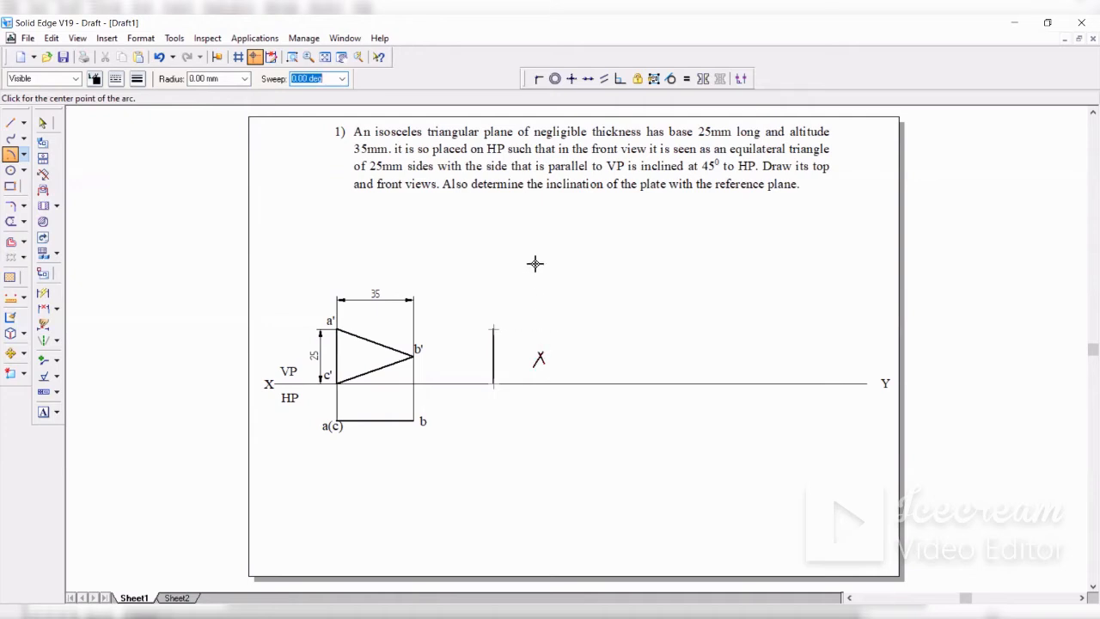
Try to draw a line from the vertical line's upper end to the intersection of the two arcs
left_click(10, 122)
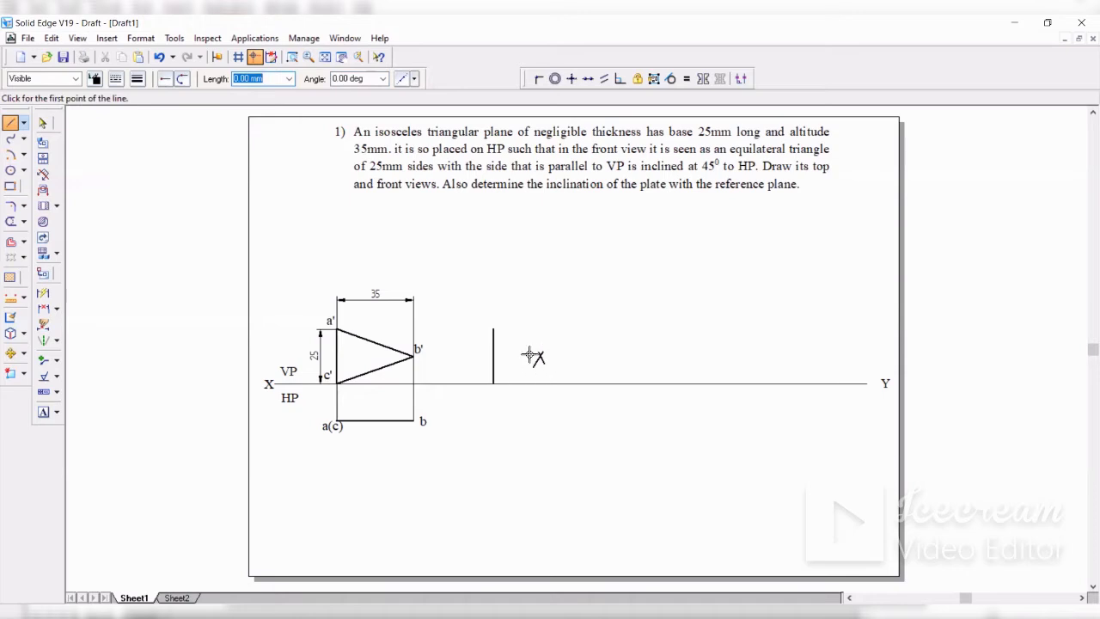
left_click(291, 58)
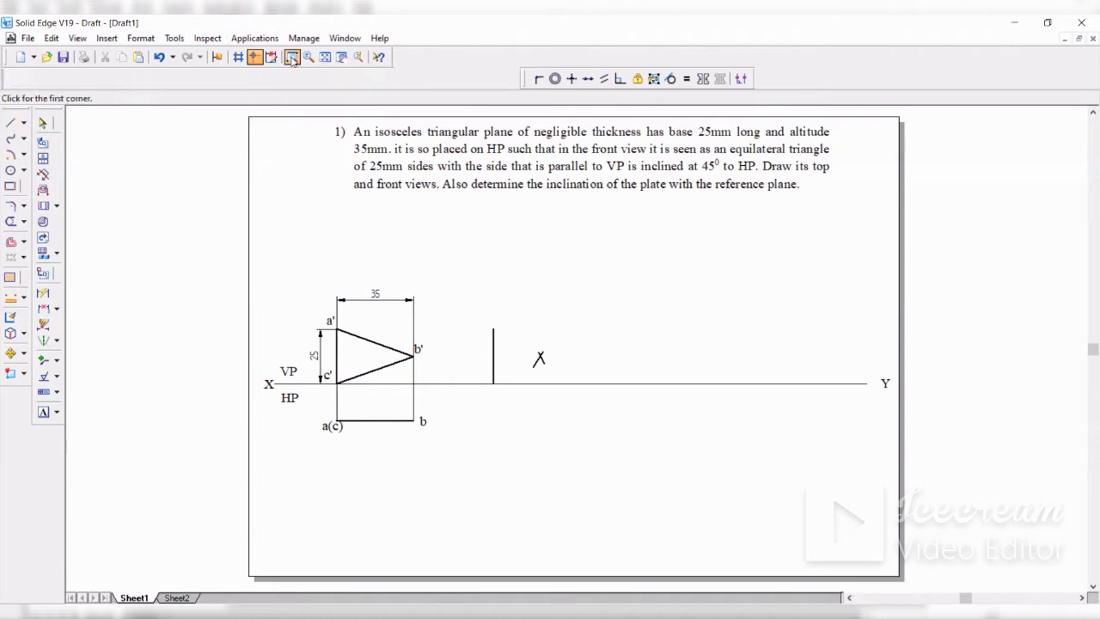
left_click(475, 301)
left_click(590, 423)
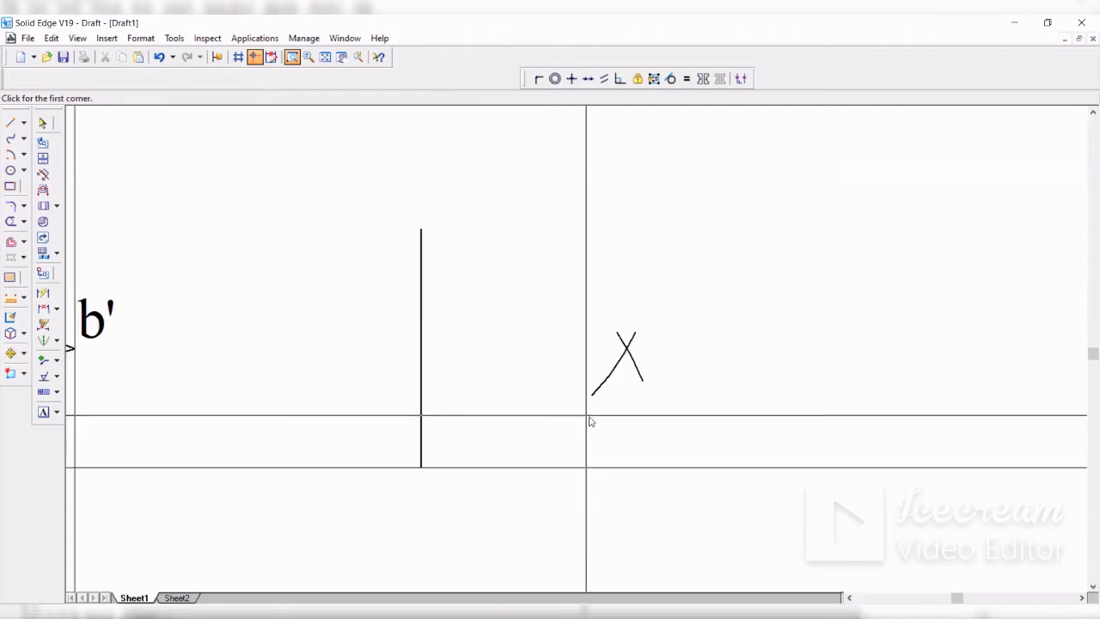
right_click(494, 294)
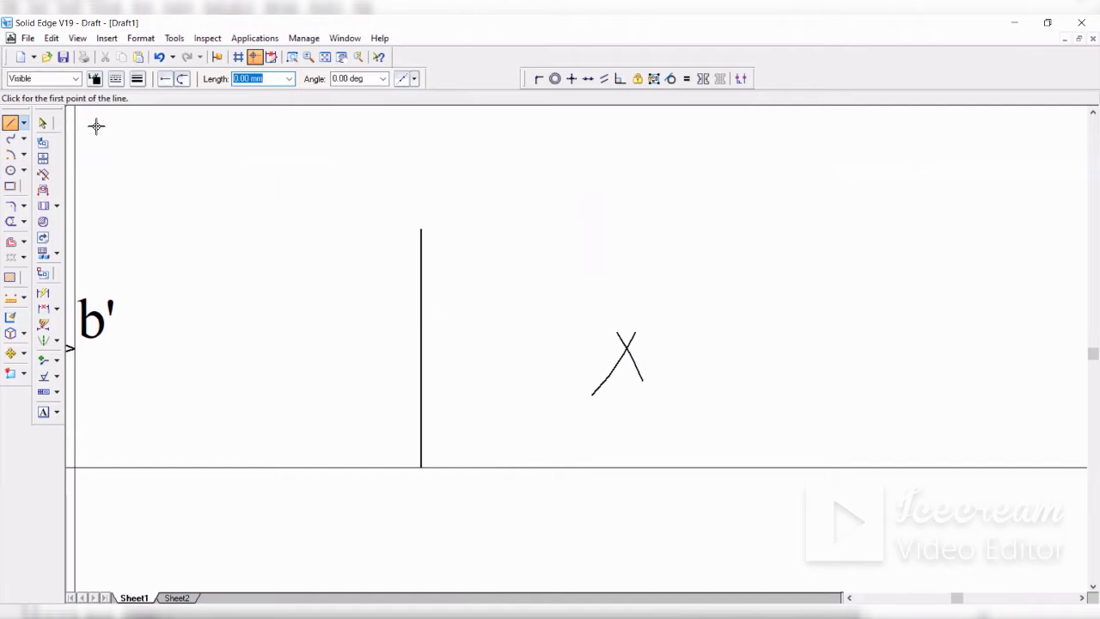
left_click(421, 232)
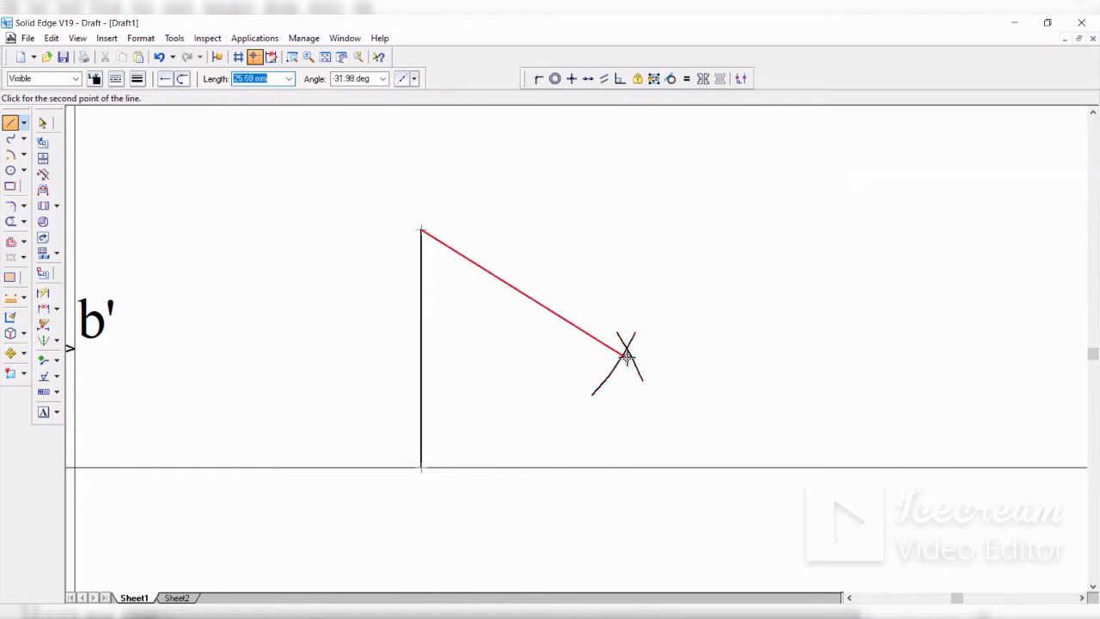
Enable the Intersection point relationship in the IntelliSketch settings so lines can snap to the arc crossing
left_click(176, 39)
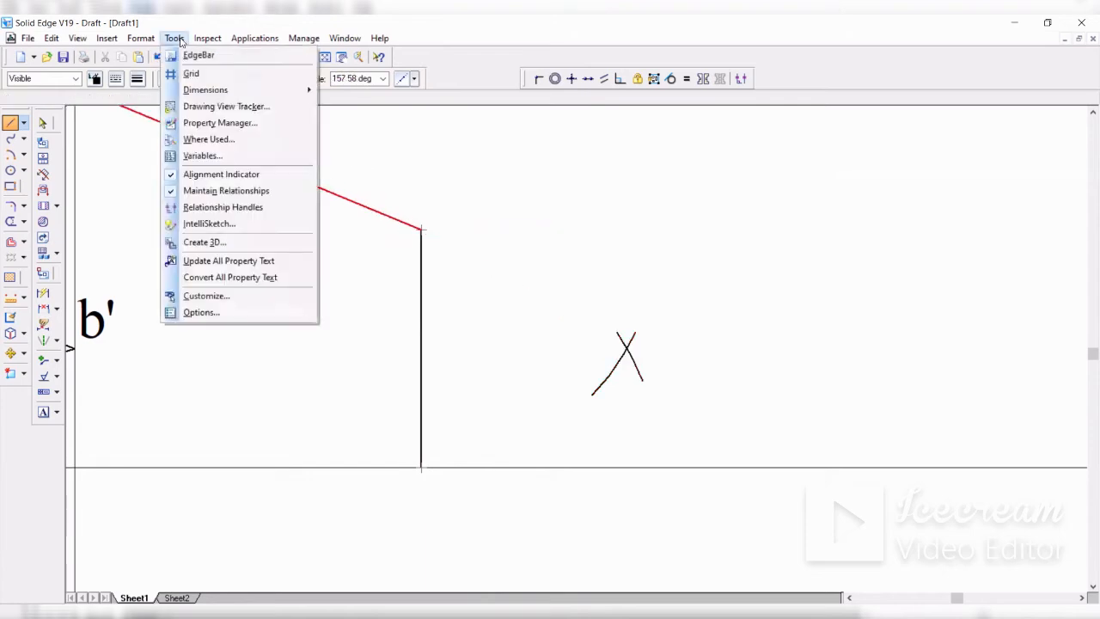
left_click(222, 225)
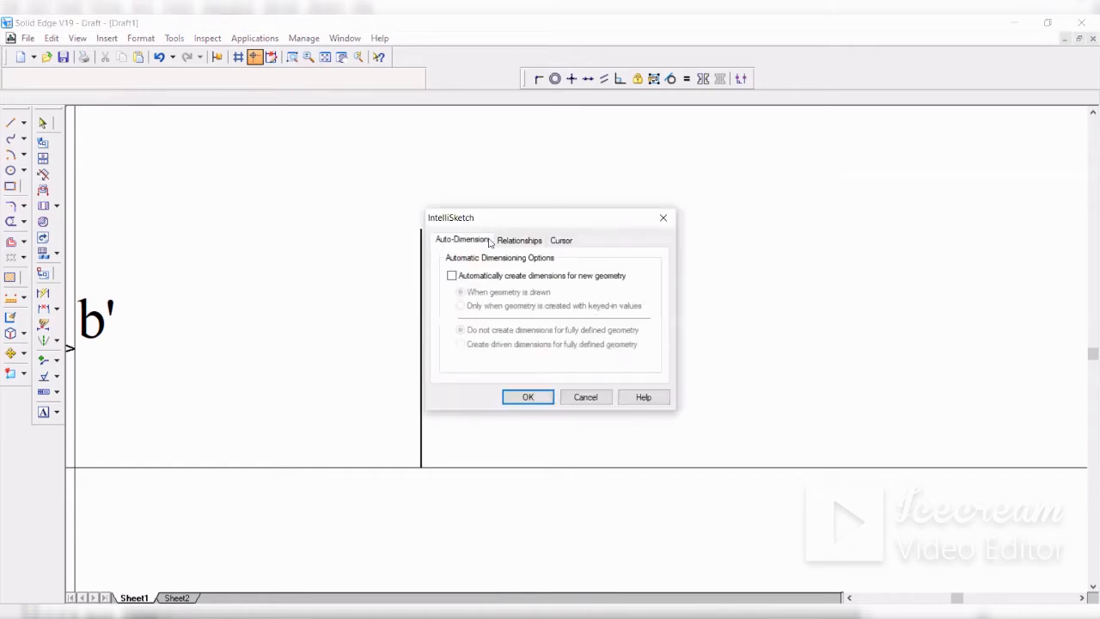
left_click(515, 241)
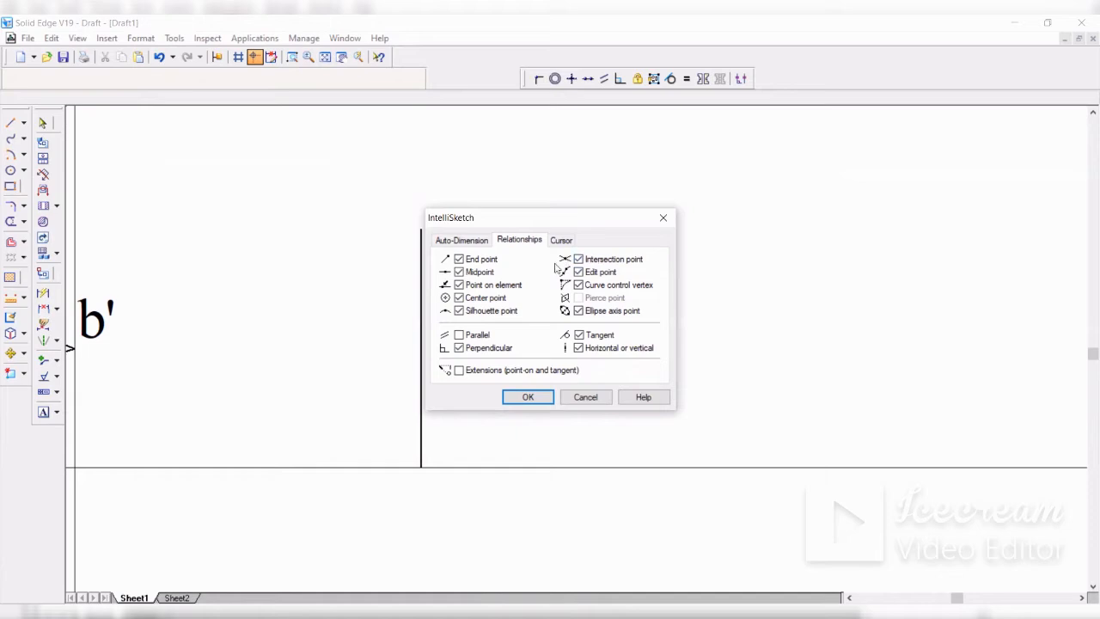
left_click(537, 403)
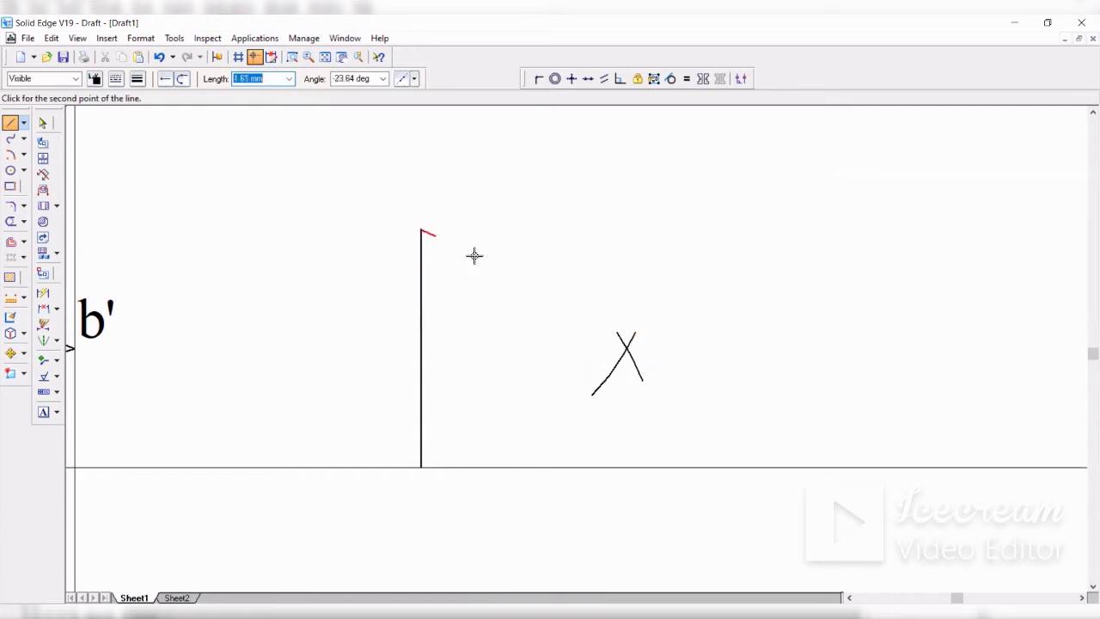
Complete the equilateral triangle with Visible lines from the vertical line's upper end to the arc intersection and back to its lower end
left_click(625, 347)
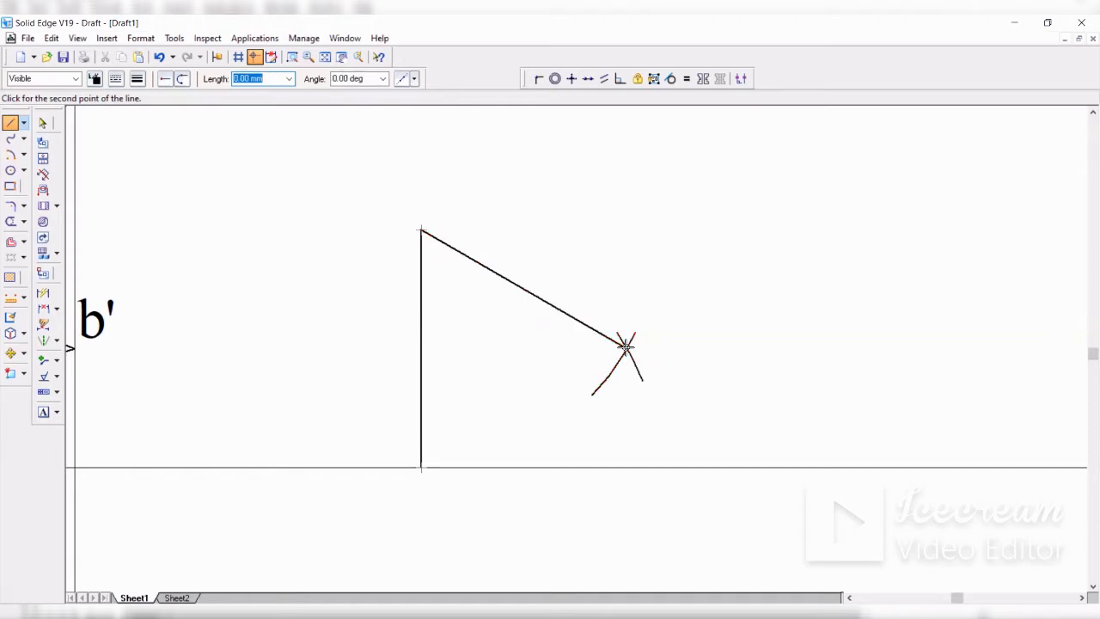
left_click(422, 467)
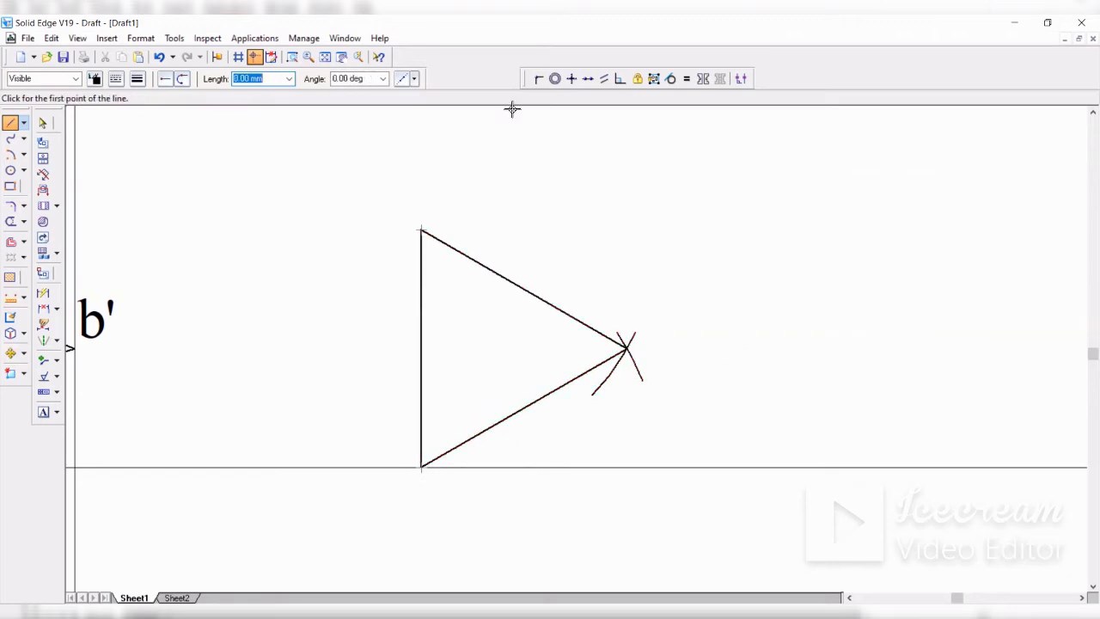
left_click(328, 62)
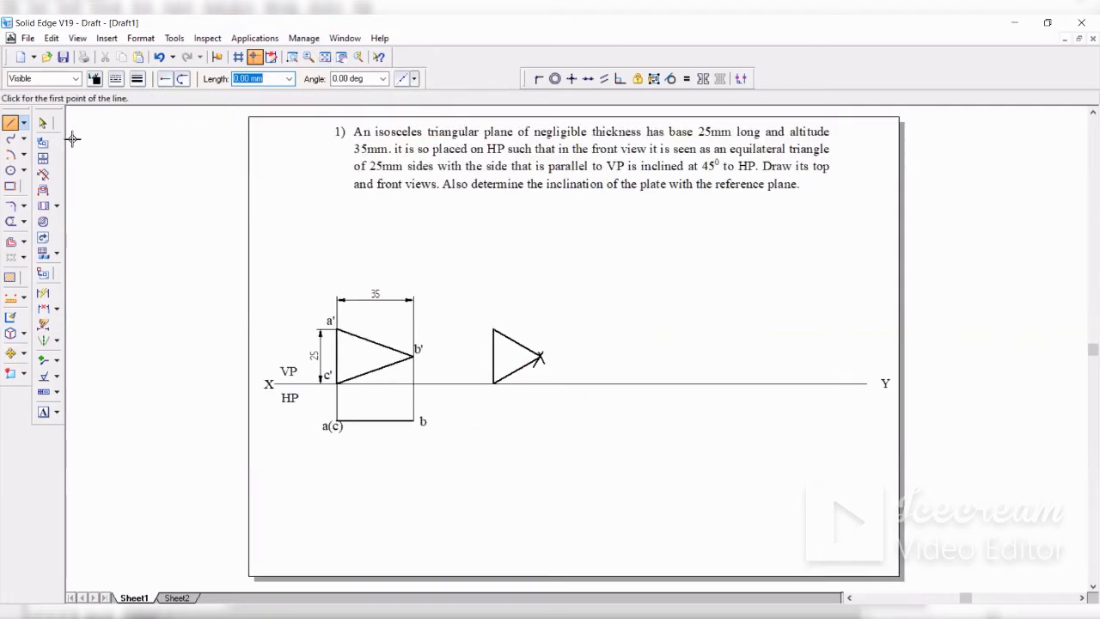
Delete the two construction arcs at the apex of the equilateral triangle
left_click(43, 122)
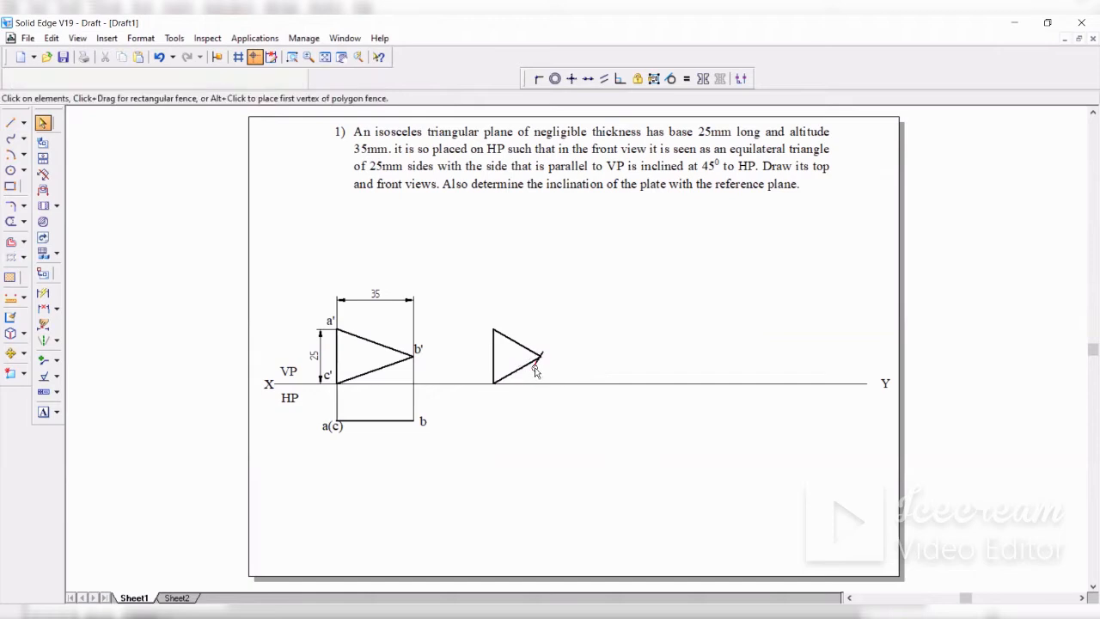
left_click(534, 369)
key("Delete")
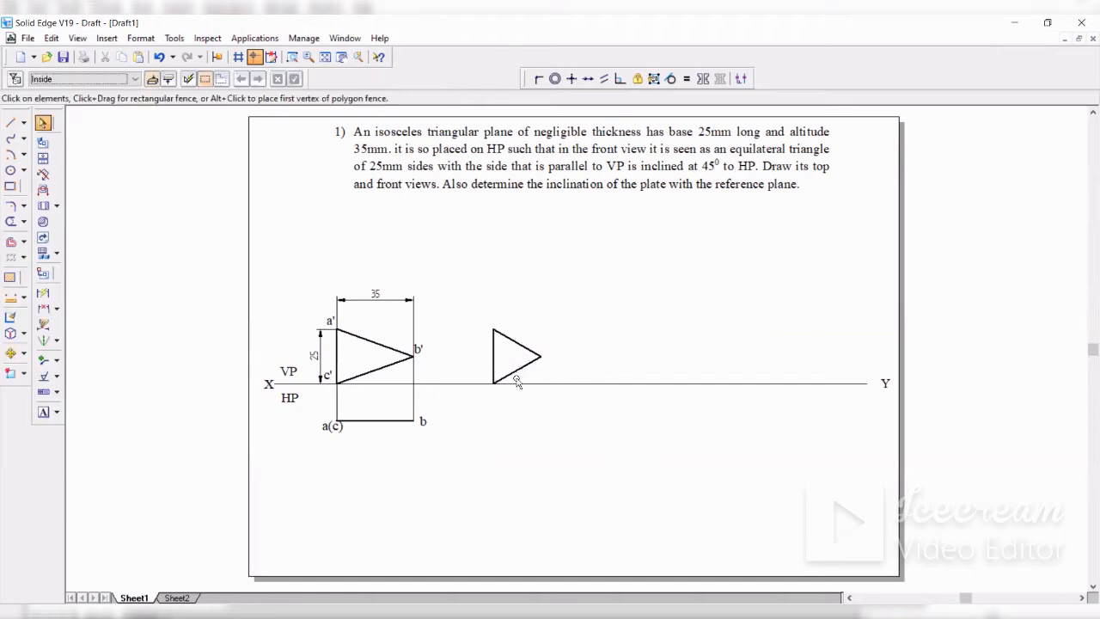
Dimension the vertical side of the equilateral triangle, placing the dimension on the side facing the first triangle
left_click(43, 293)
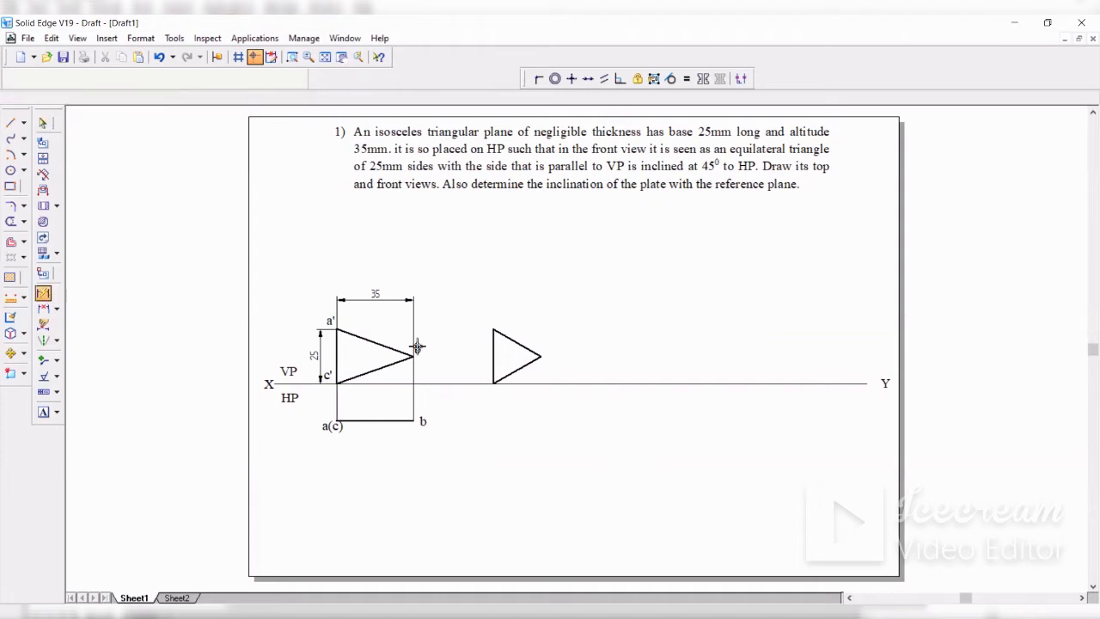
left_click(493, 355)
left_click(473, 356)
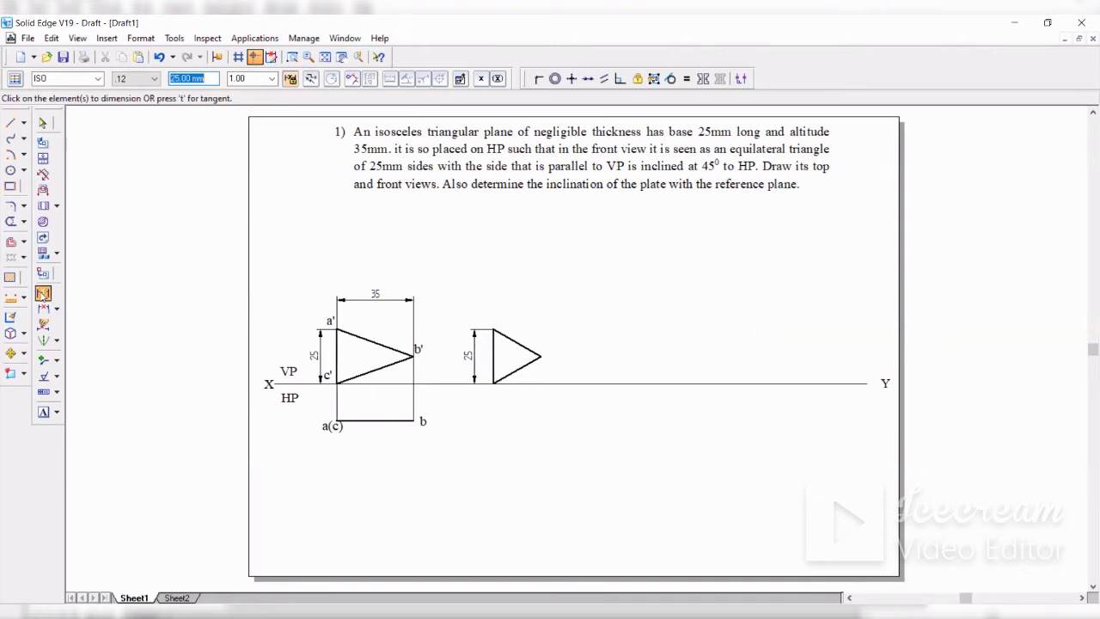
Dimension the two inclined sides of the equilateral triangle, placing the dimensions outside the shape
left_click(517, 343)
left_click(530, 320)
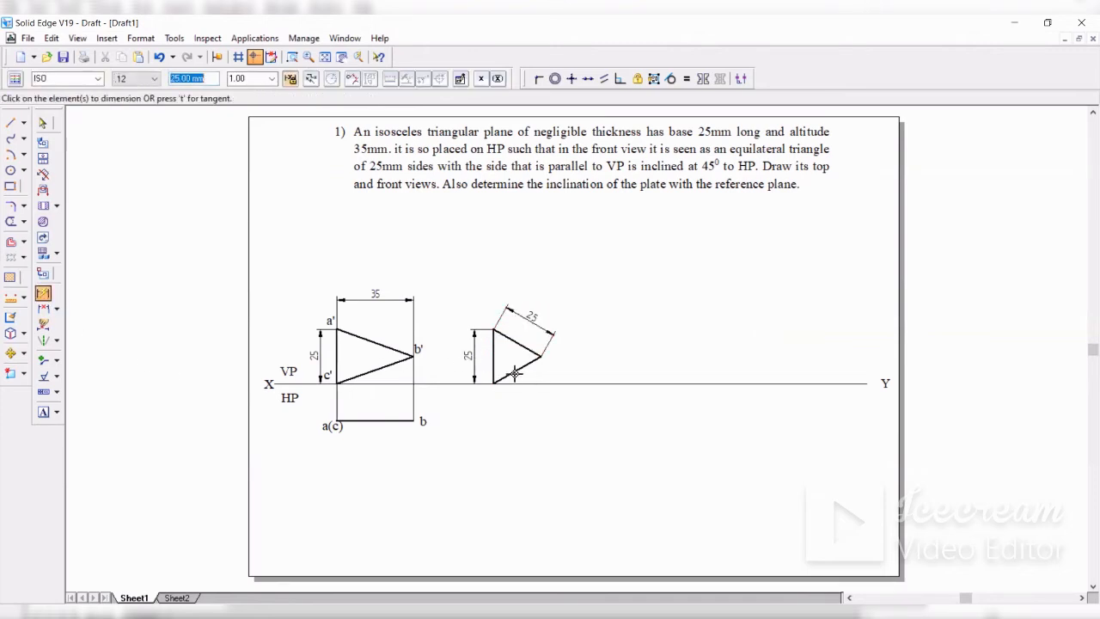
left_click(517, 372)
left_click(530, 397)
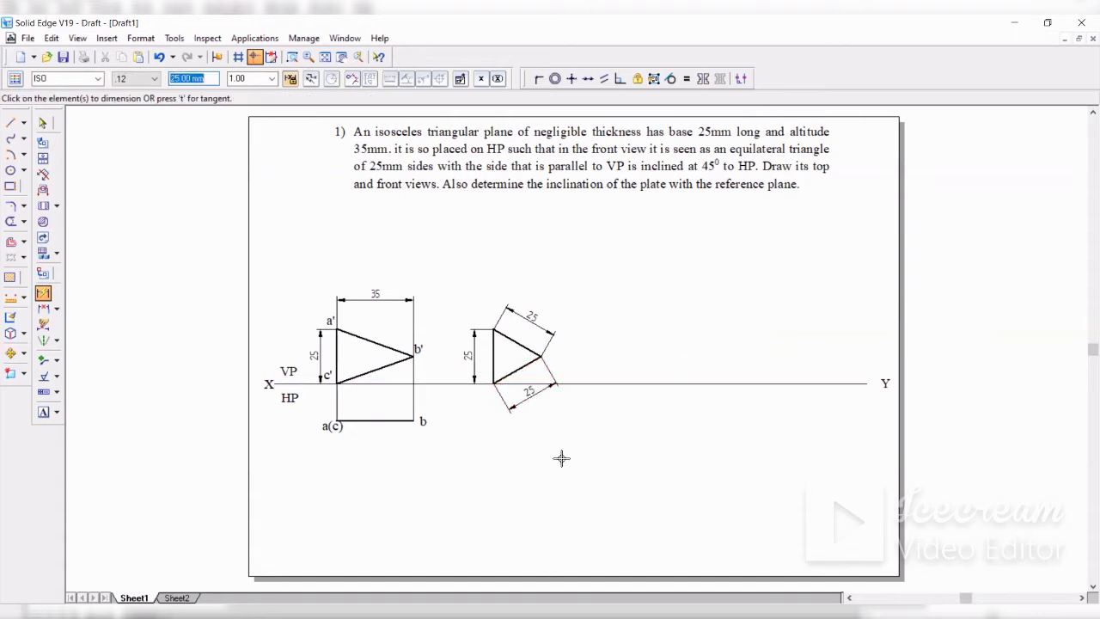
Delete the dimensions of the two inclined sides of the equilateral triangle
left_click(42, 123)
left_click(532, 320)
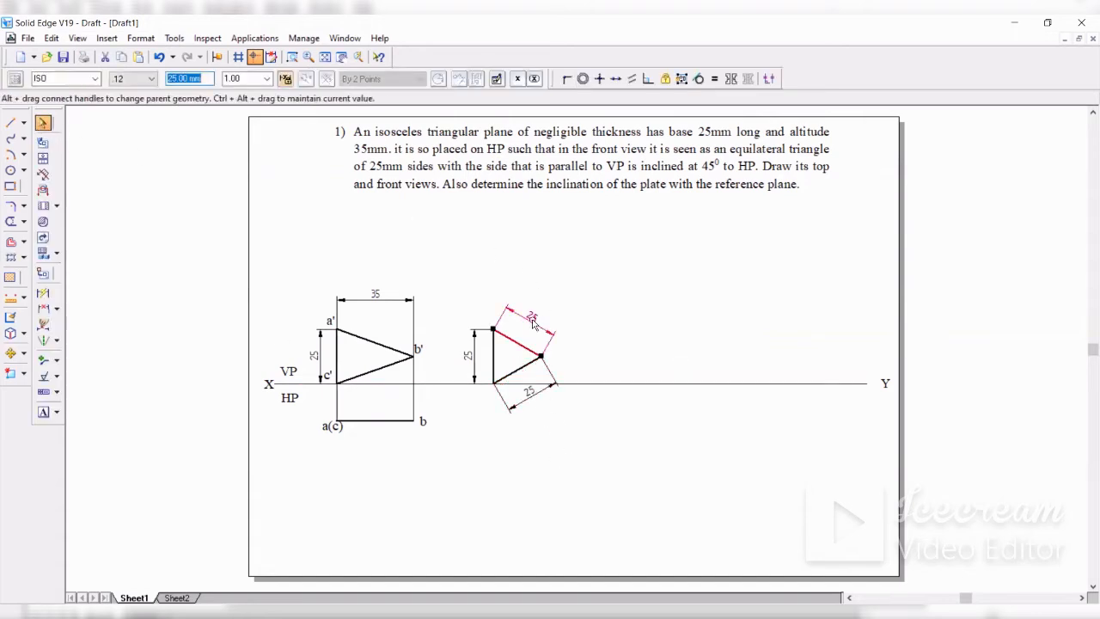
key("Delete")
left_click(534, 397)
key("Delete")
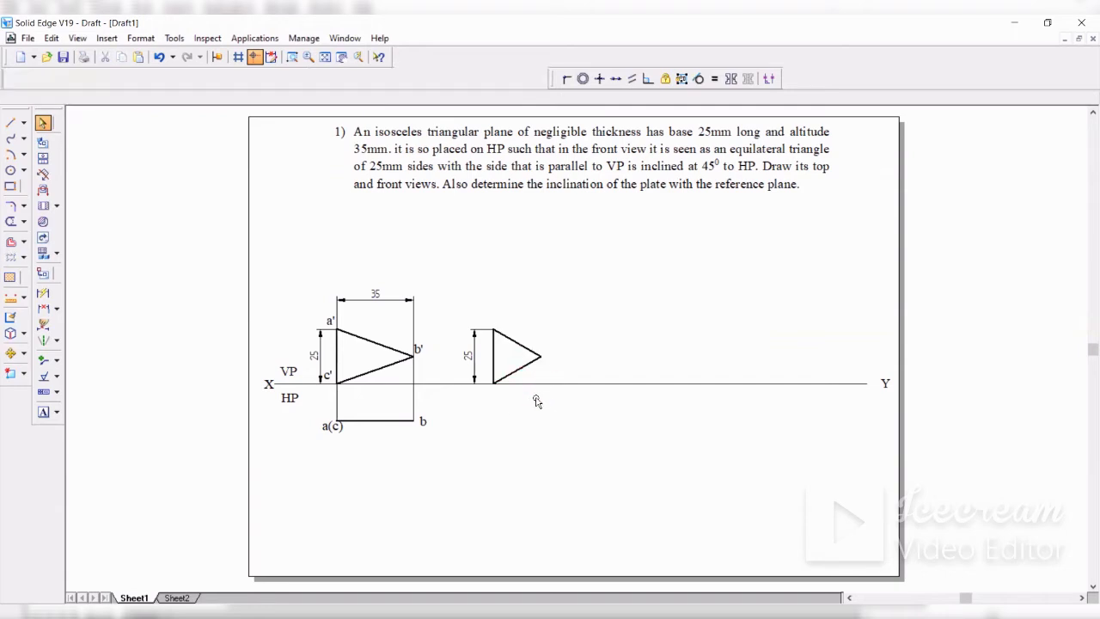
Dimension the length of the top view line a(c)–b, placing the dimension below it
left_click(11, 123)
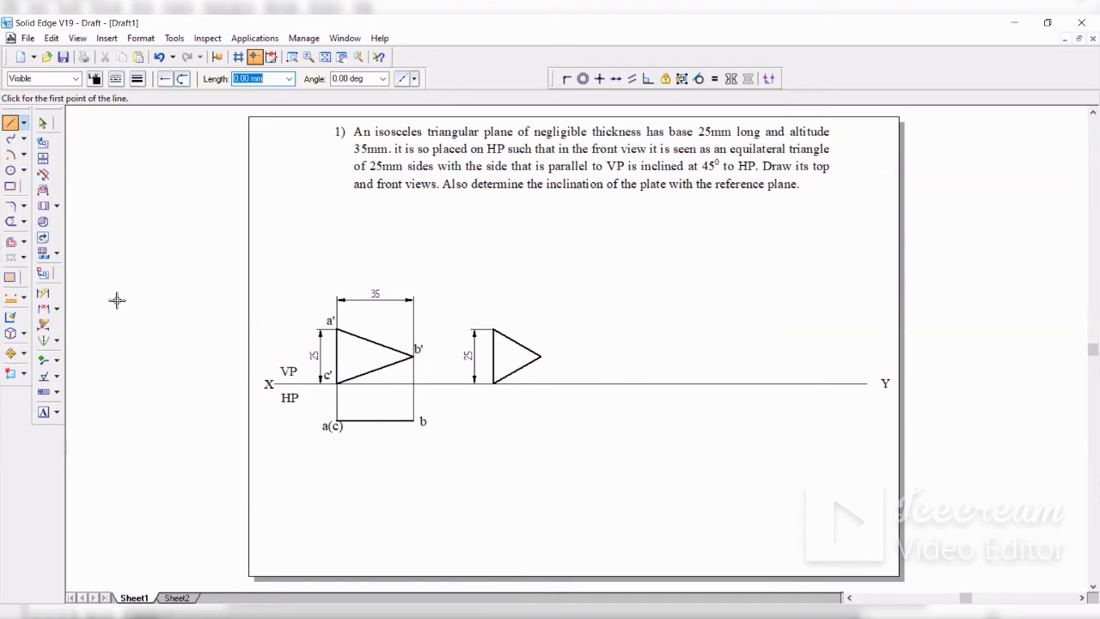
left_click(43, 294)
left_click(378, 420)
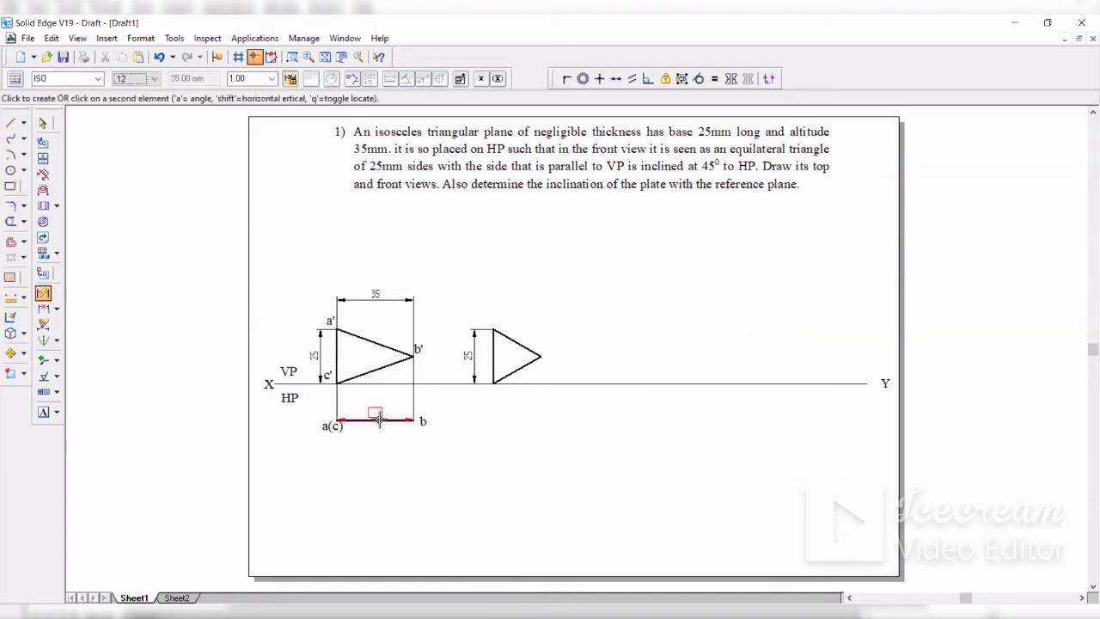
left_click(378, 445)
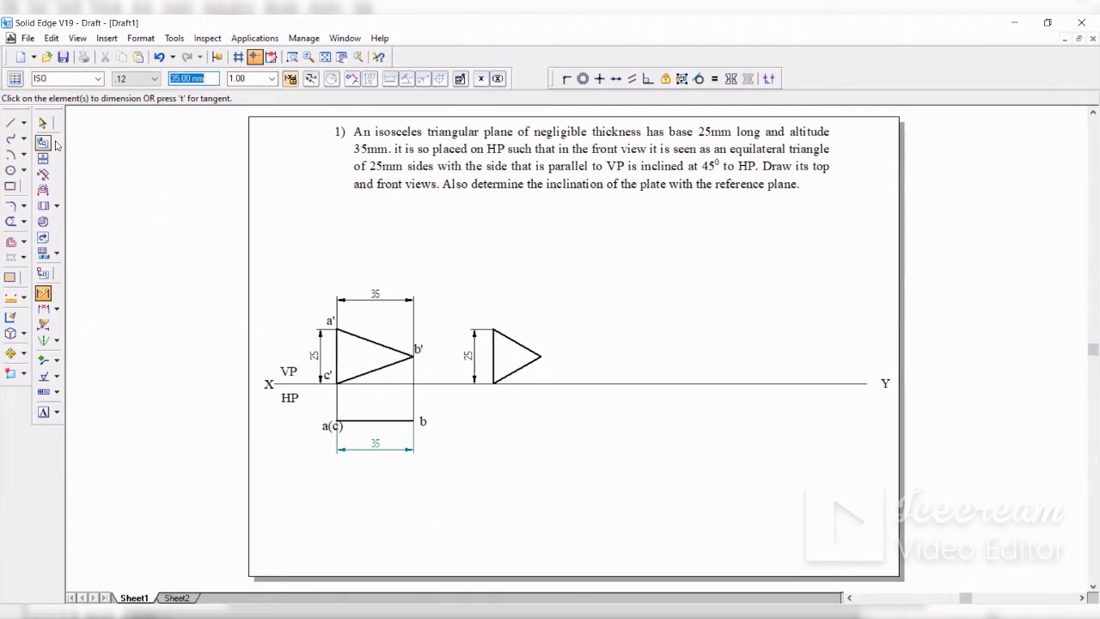
Draw Normal-style vertical projectors down from the equilateral triangle's base corner, level with line a(c)–b, and from its apex, well below that level
left_click(11, 124)
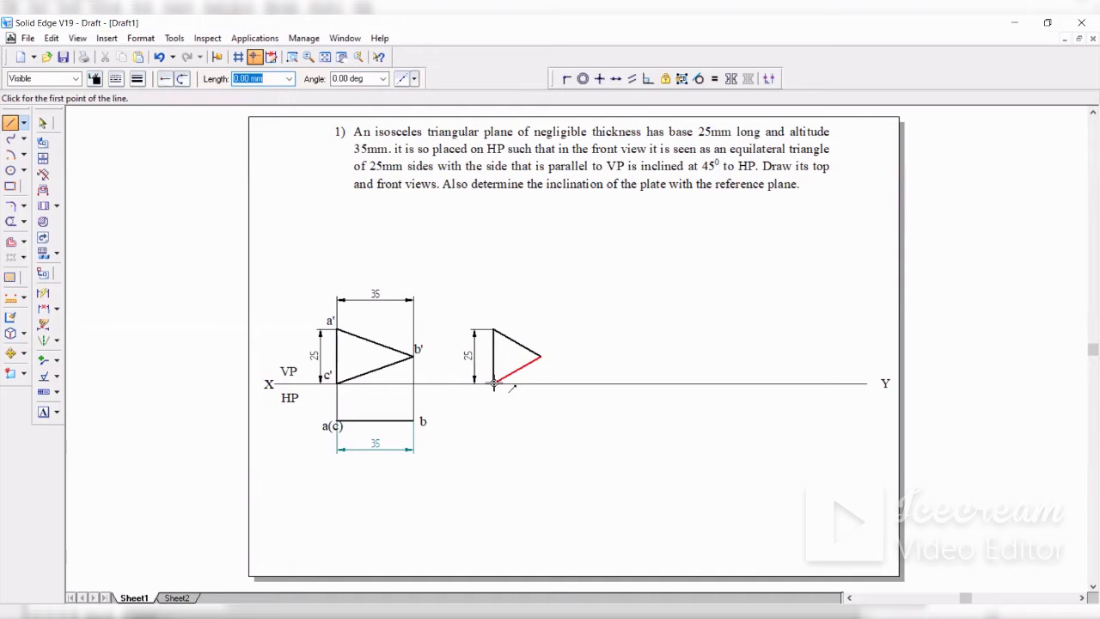
left_click(76, 79)
left_click(52, 148)
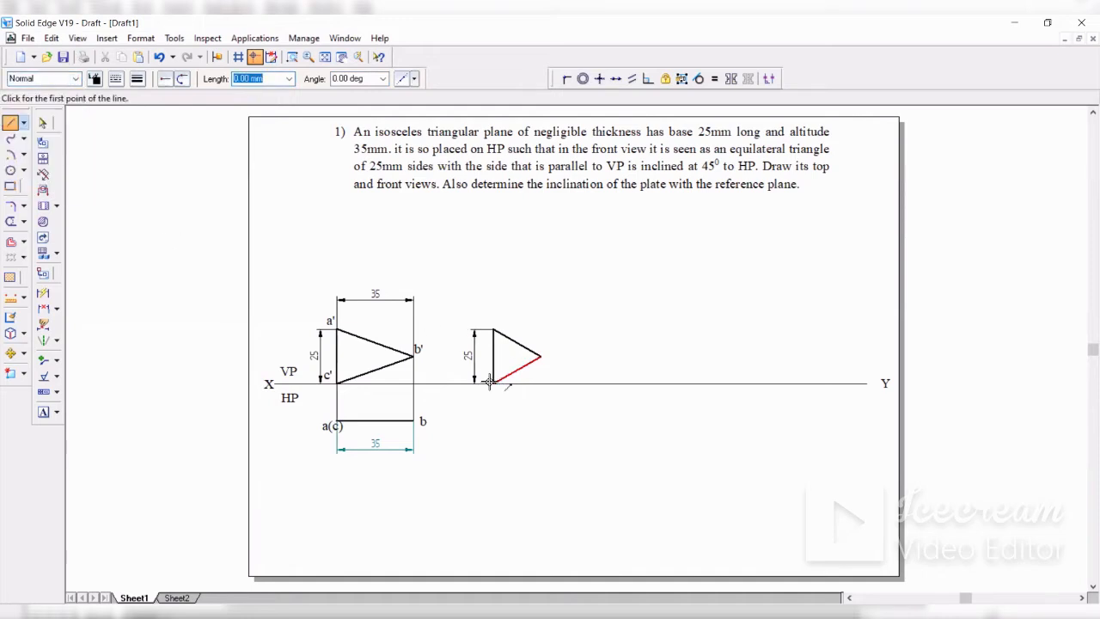
left_click(494, 383)
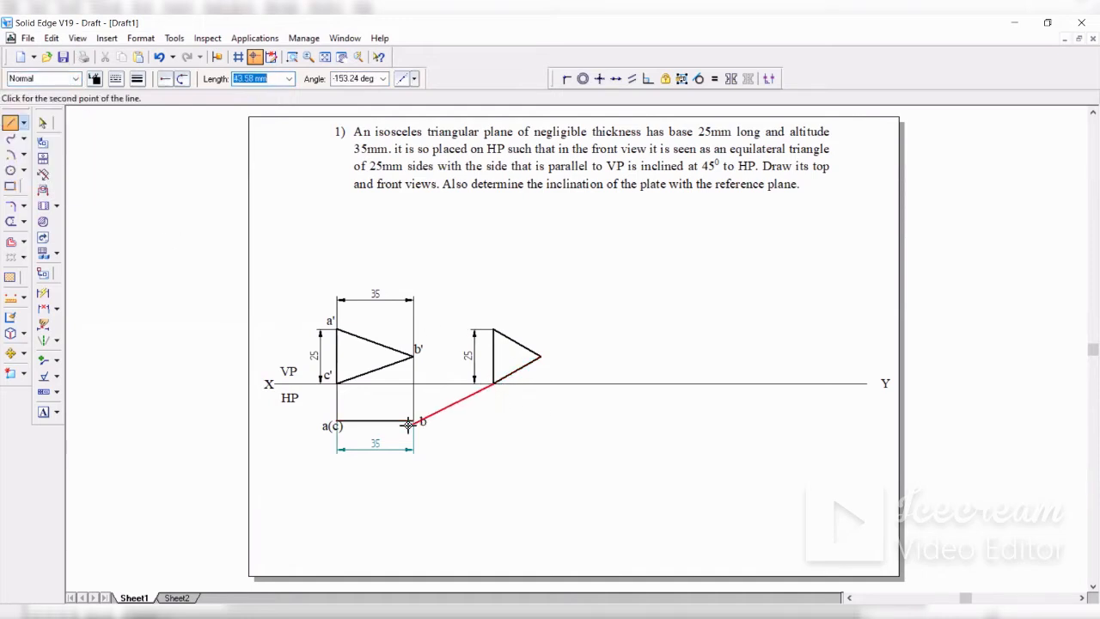
left_click(493, 421)
right_click(476, 422)
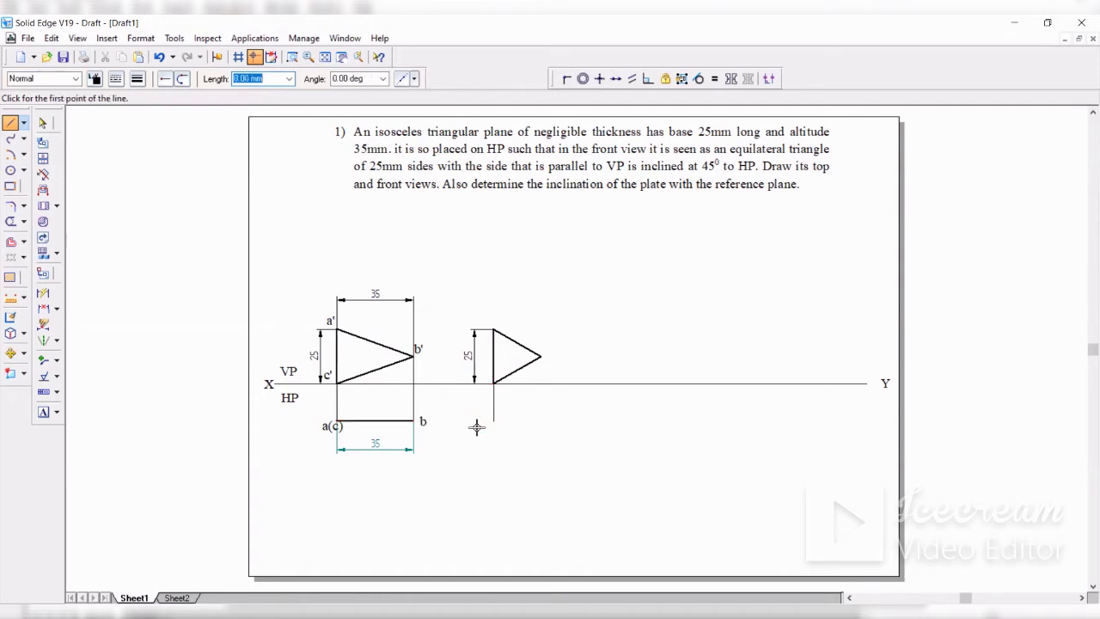
left_click(540, 355)
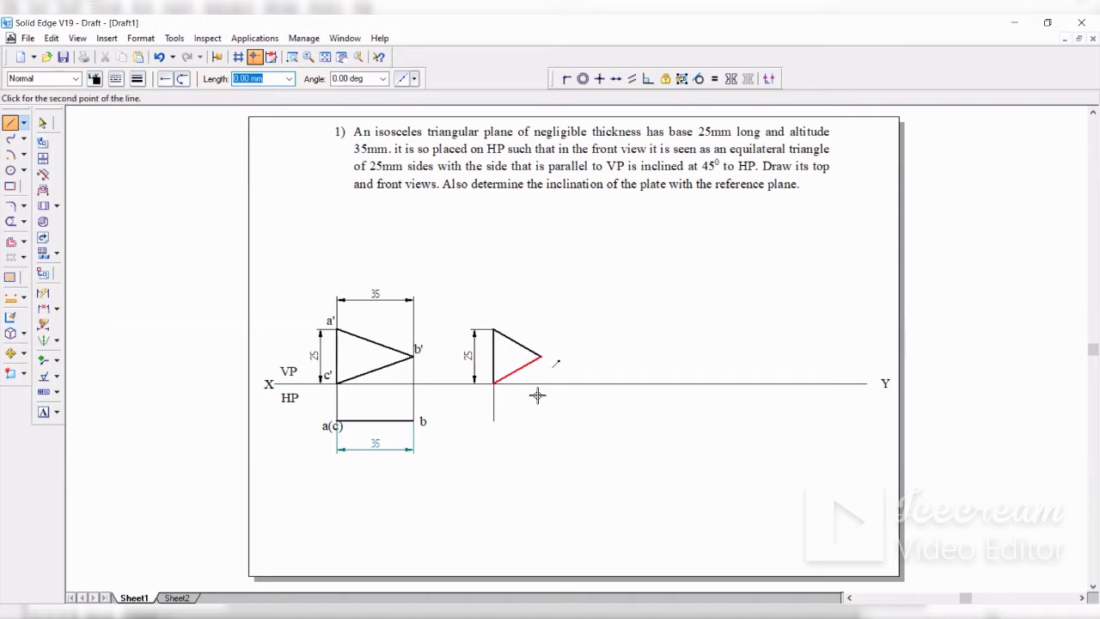
left_click(540, 499)
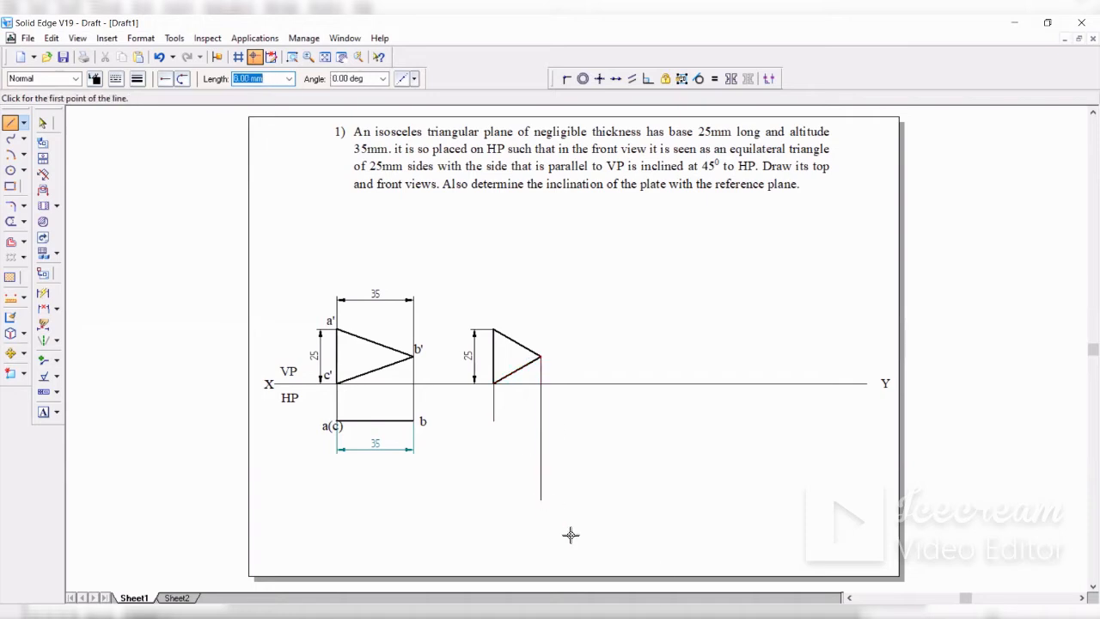
Draw a 35 mm radius arc by center point, centred on the base projector's lower end and crossing the apex projector
left_click(24, 155)
left_click(69, 187)
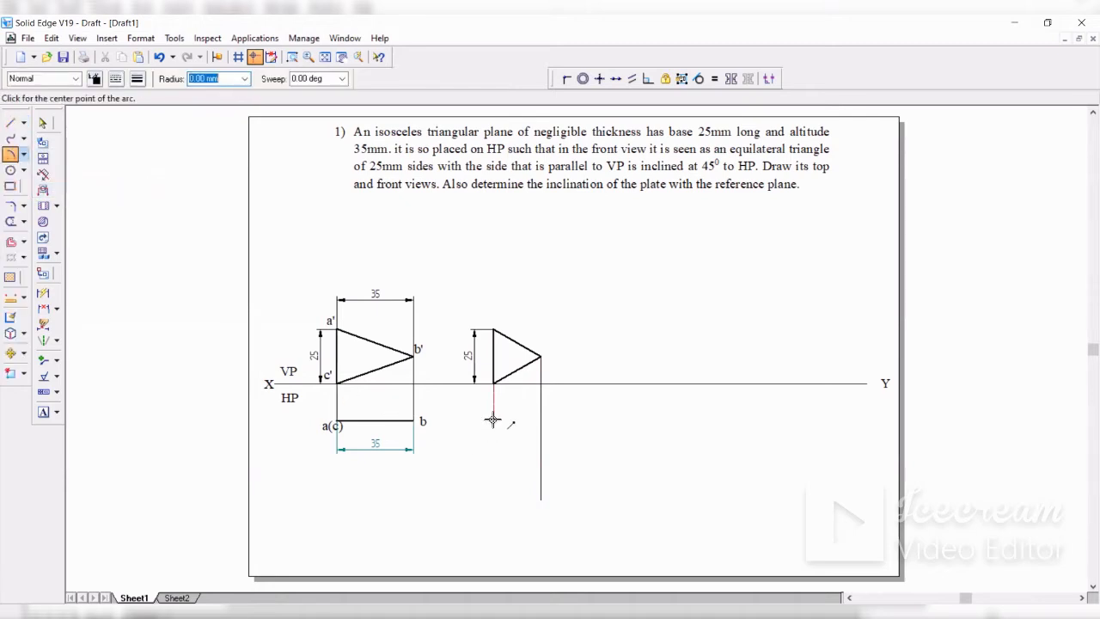
left_click(493, 421)
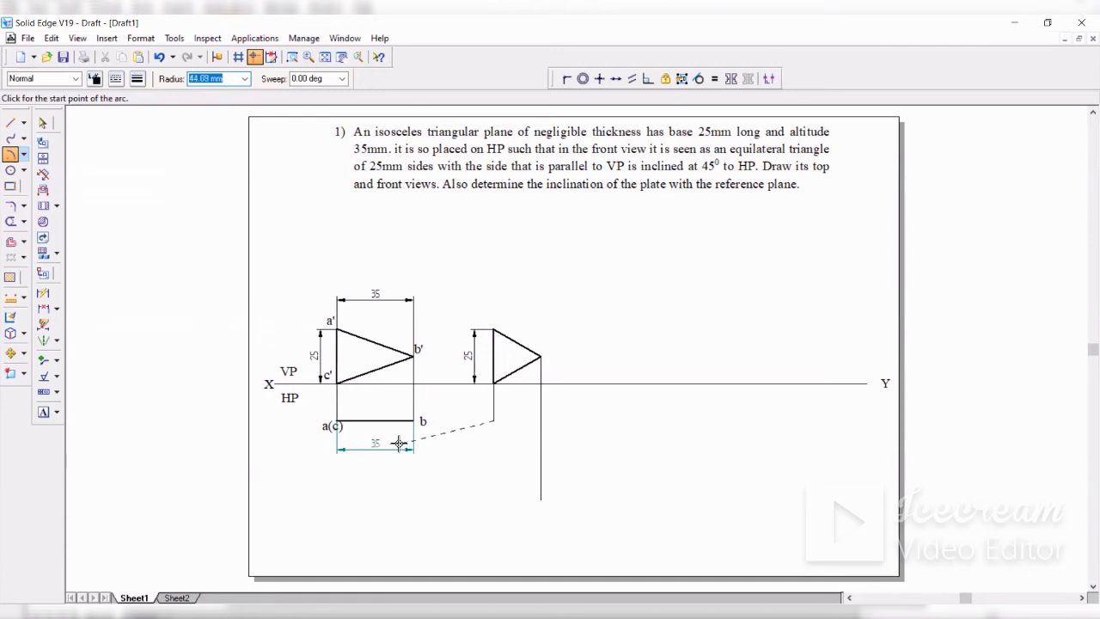
type("35")
key("Tab")
left_click(579, 457)
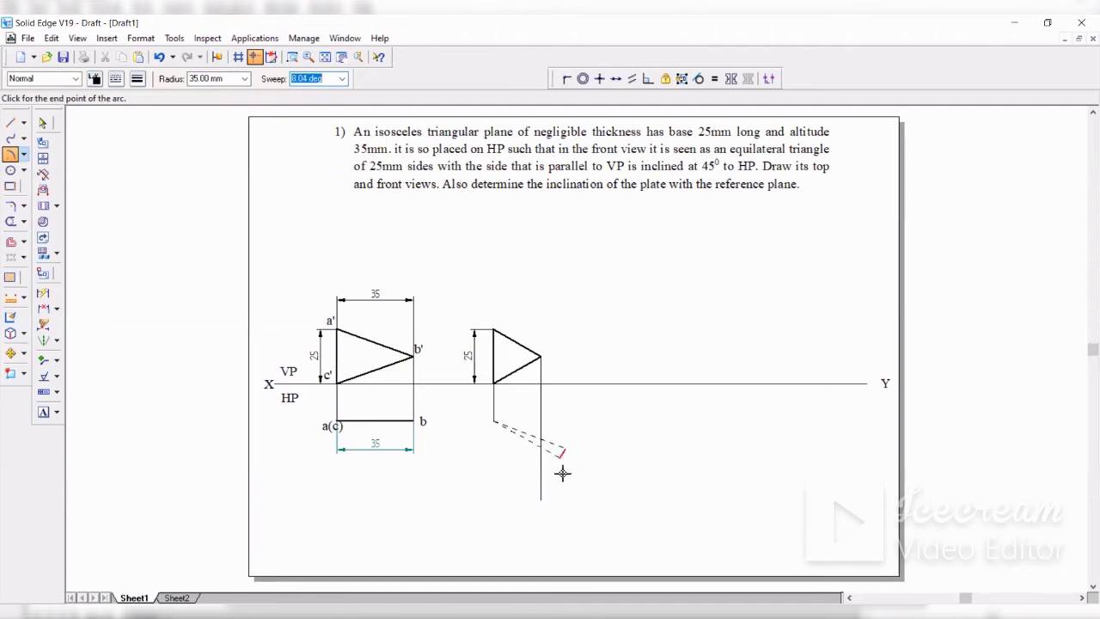
left_click(527, 490)
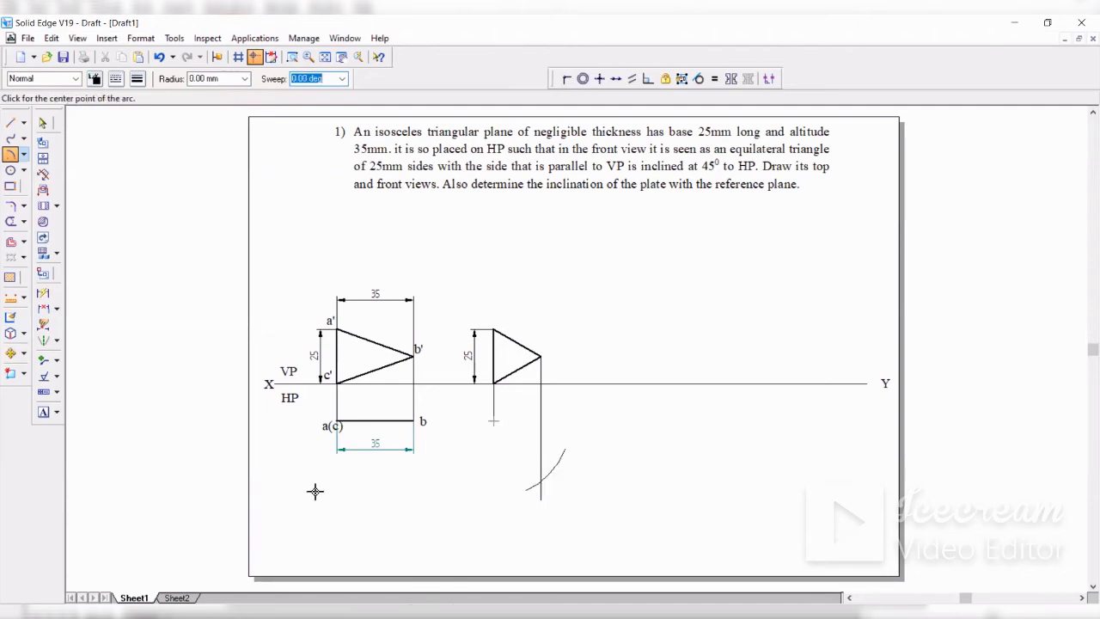
Draw a line from the base projector's lower end to the intersection of the arc and the apex projector
left_click(13, 122)
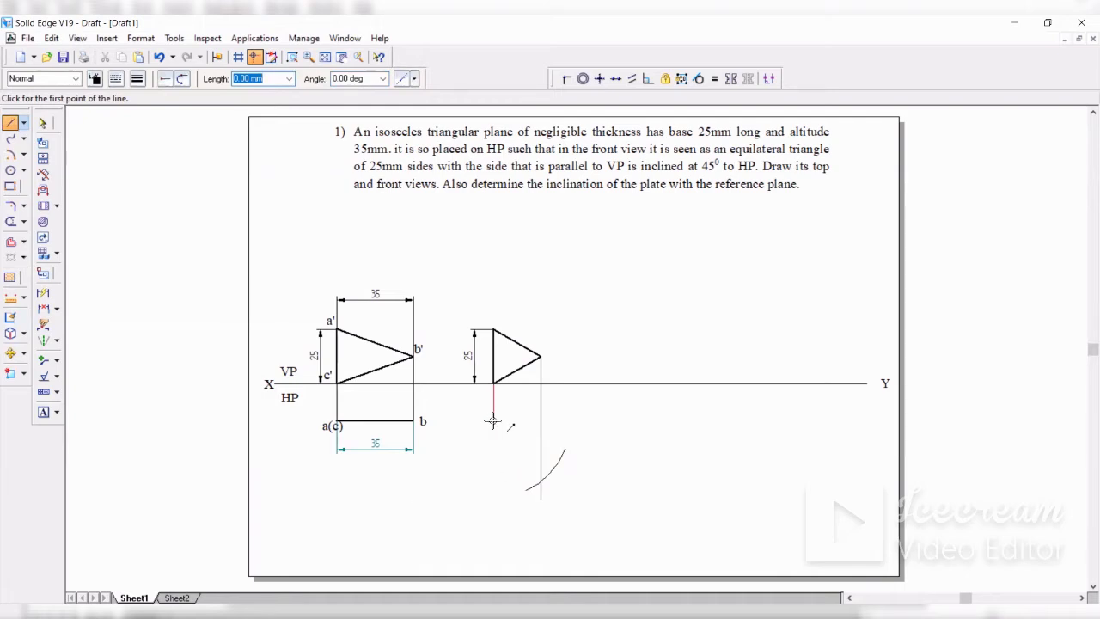
left_click(492, 421)
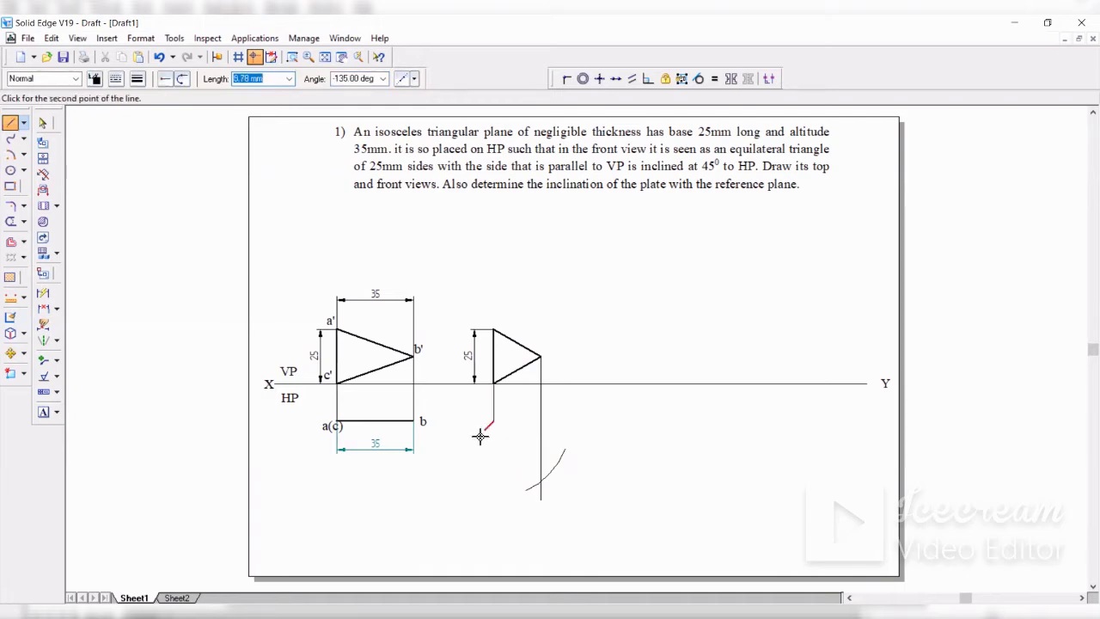
left_click(539, 481)
right_click(263, 461)
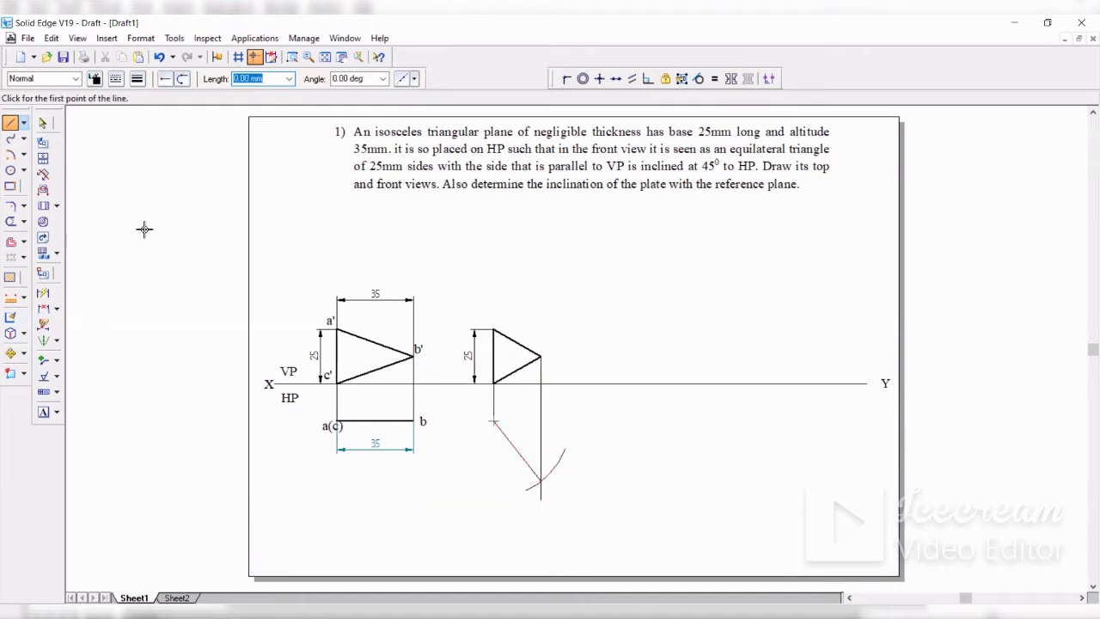
Change the inclined top view line below the equilateral triangle to the Visible line style
left_click(43, 123)
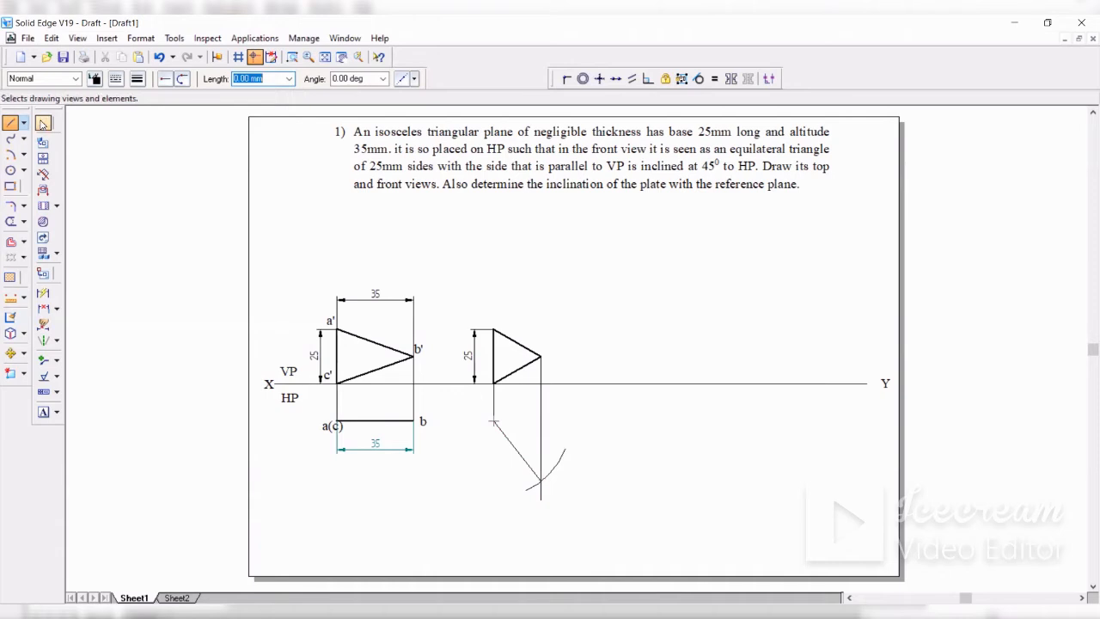
left_click(513, 447)
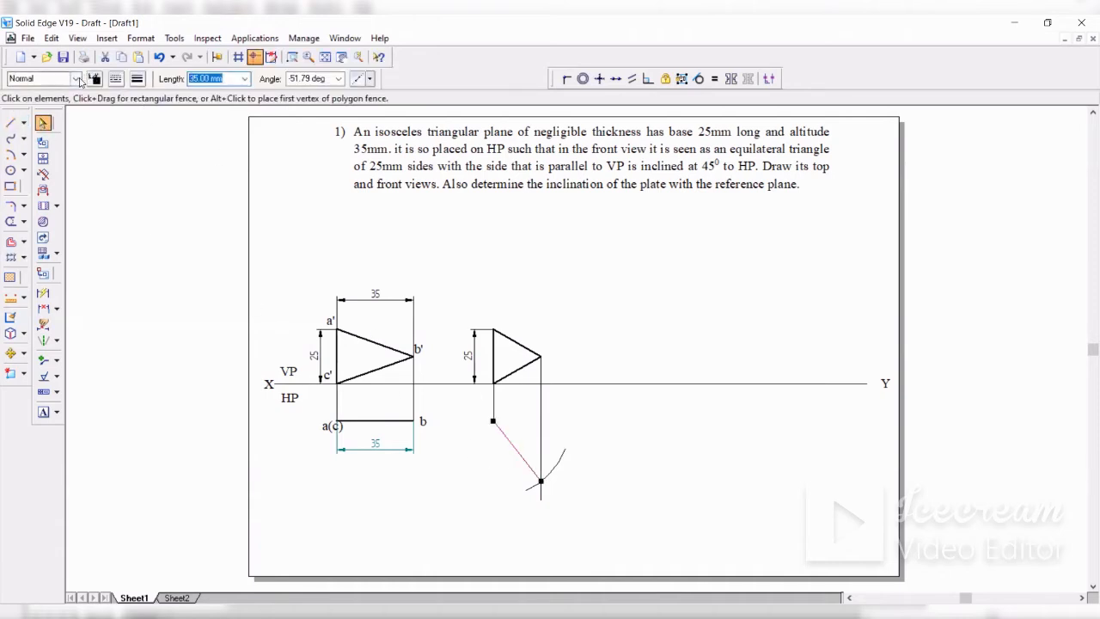
left_click(76, 78)
left_click(33, 186)
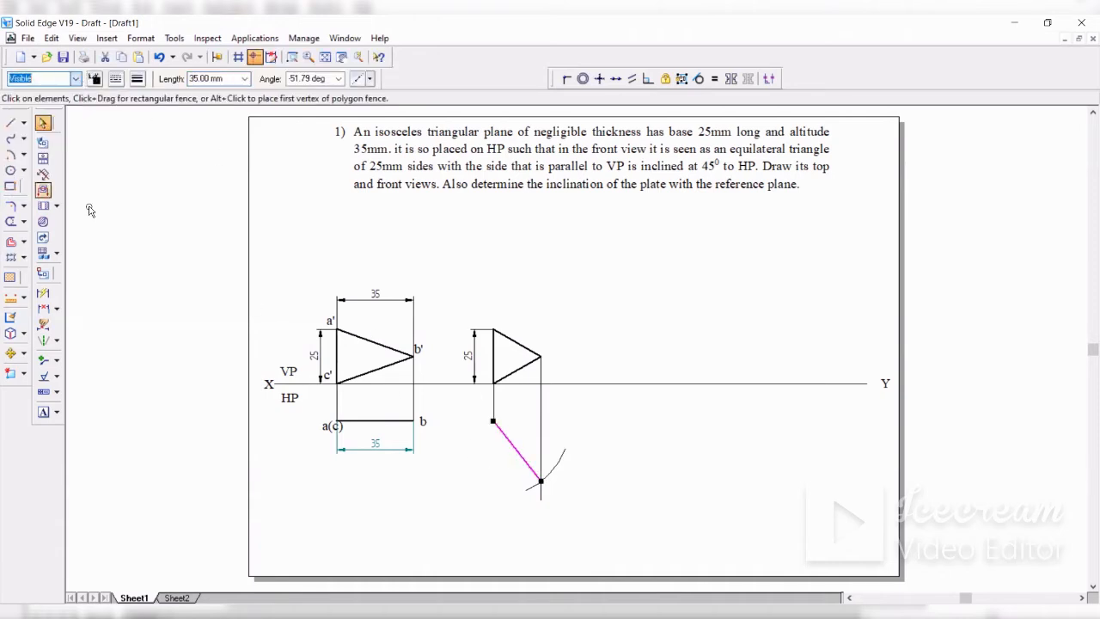
left_click(687, 279)
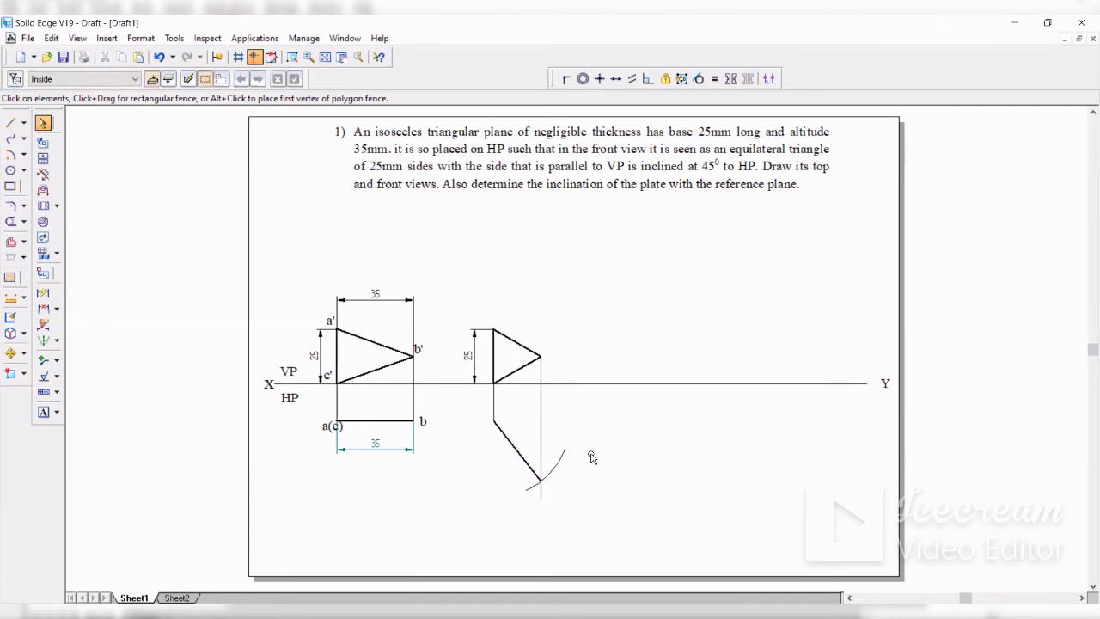
Add an angle dimension between the inclined top view line a(c)–b and the X–Y line, placed between the two projectors
left_click(508, 442)
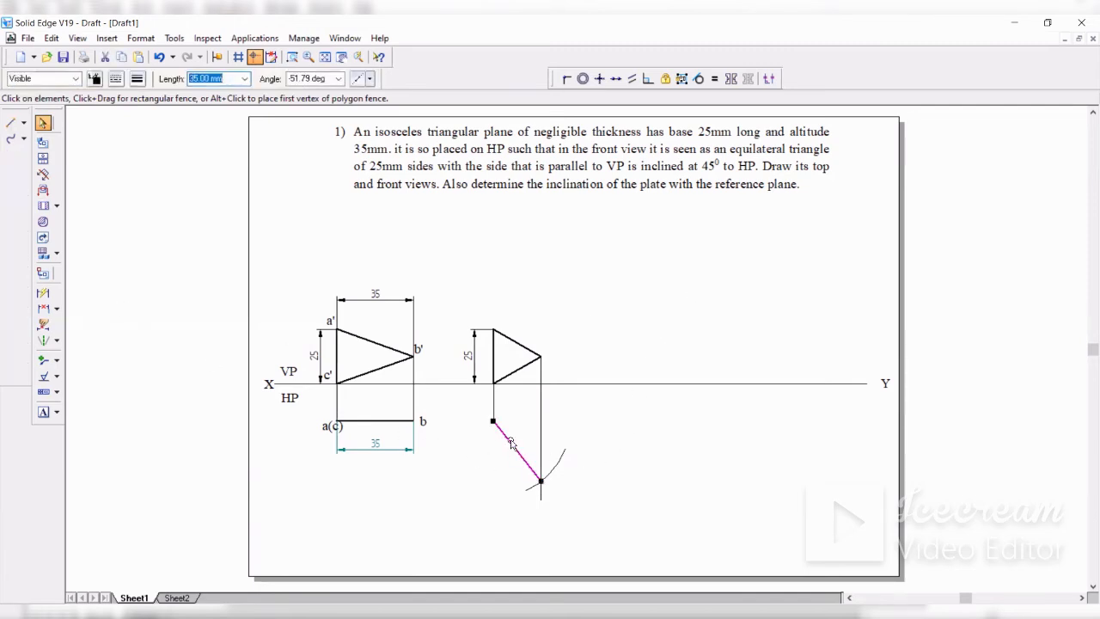
left_click(617, 343)
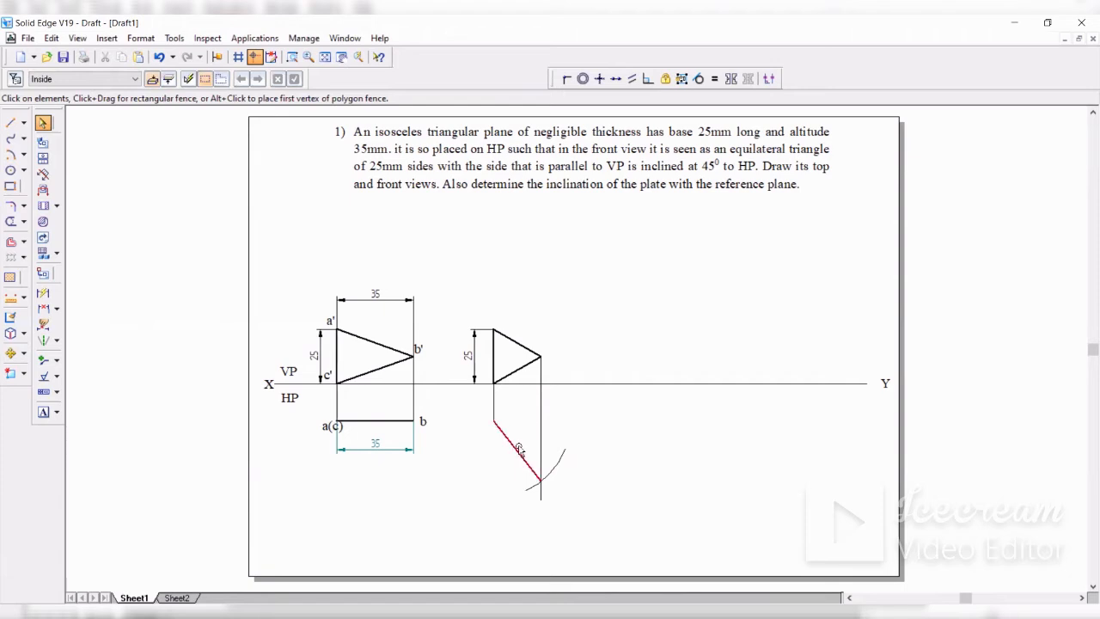
left_click(519, 448)
left_click(508, 353)
left_click(56, 309)
left_click(112, 324)
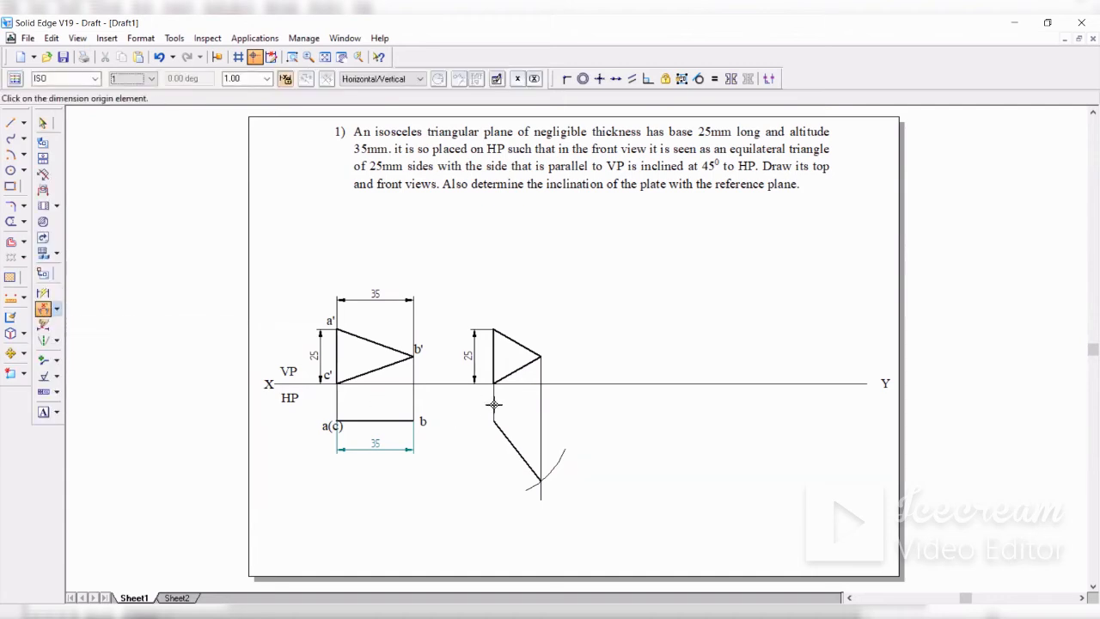
left_click(506, 446)
left_click(523, 384)
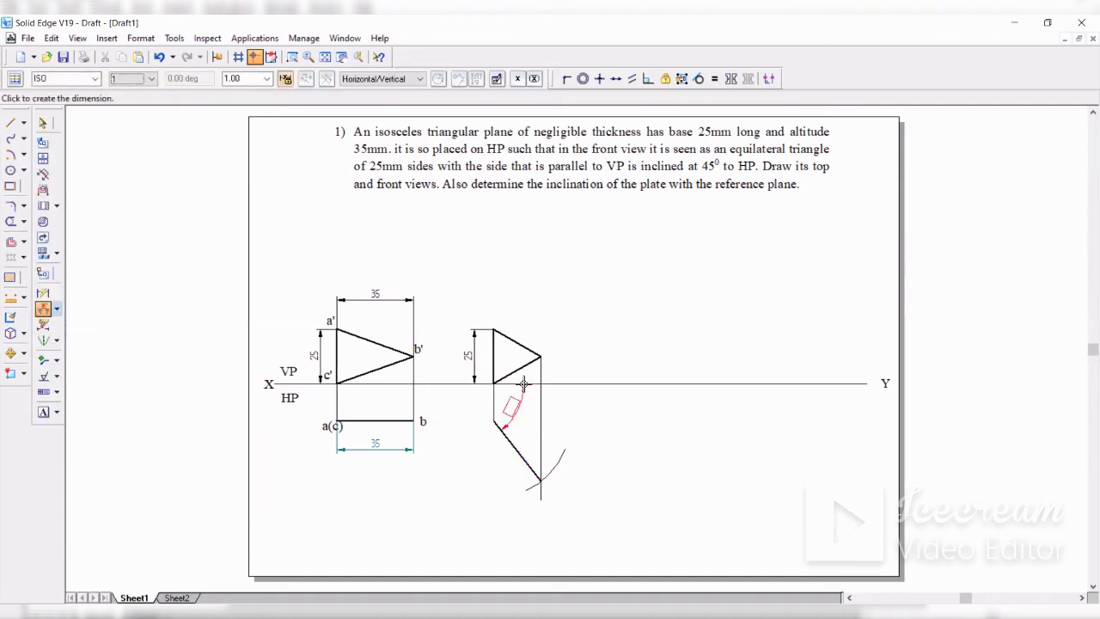
left_click(519, 408)
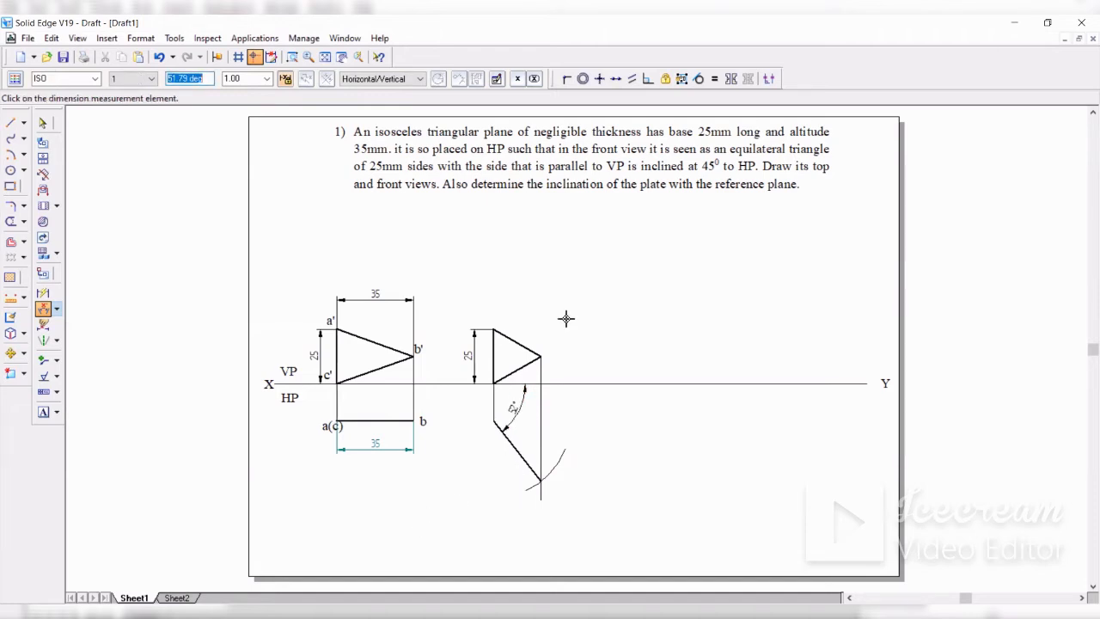
left_click(43, 123)
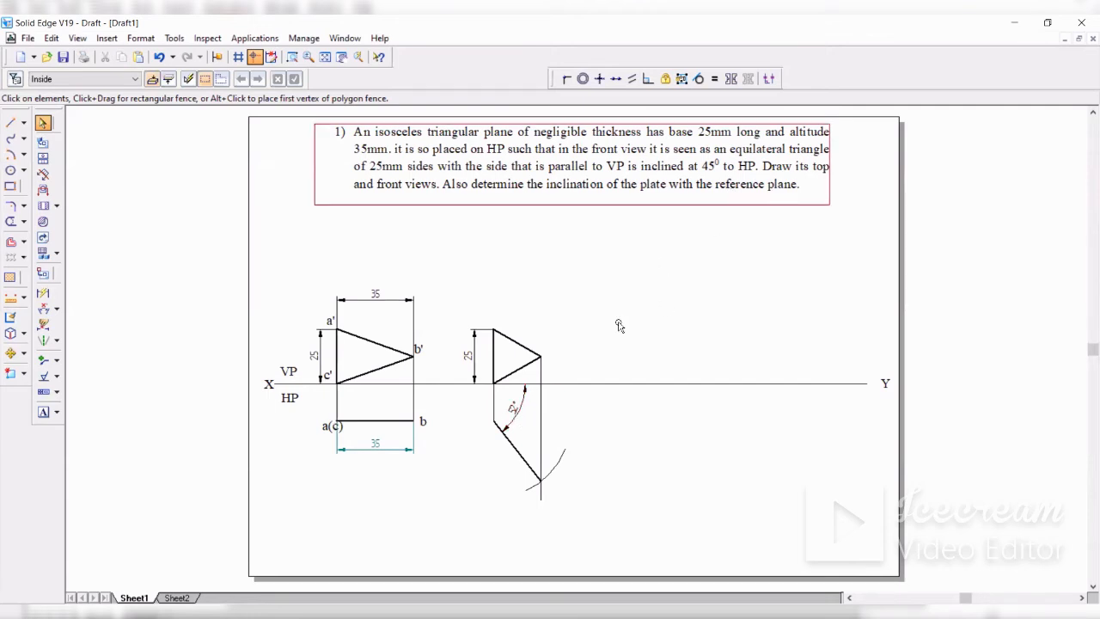
Label the equilateral triangle's corners a', b' and c', and the ends of the inclined line below it a(c) and b
left_click(42, 412)
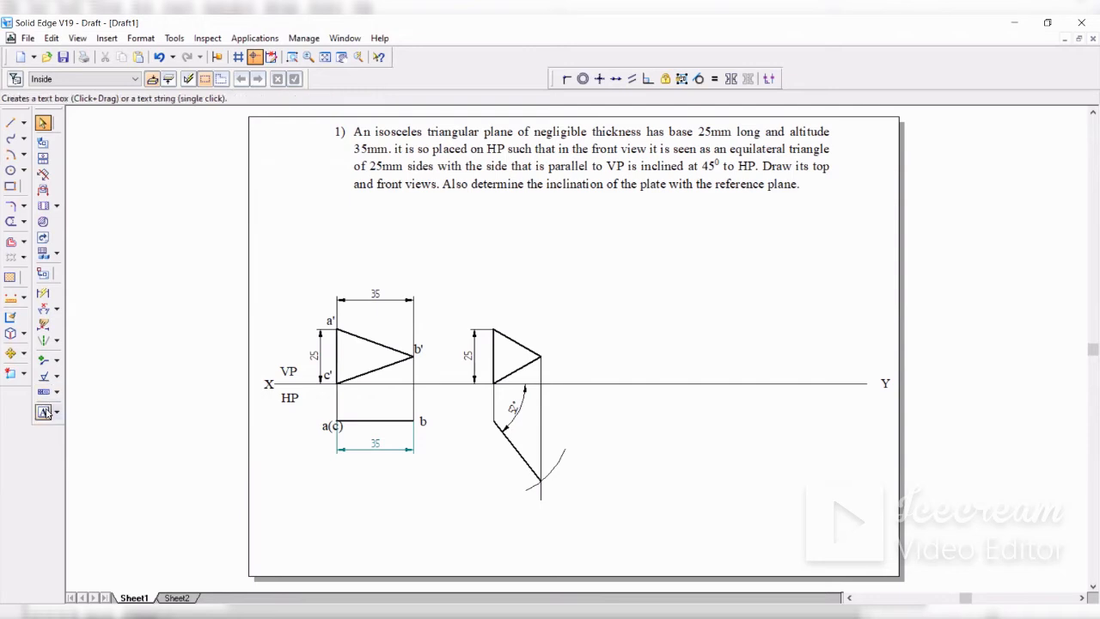
left_click(486, 315)
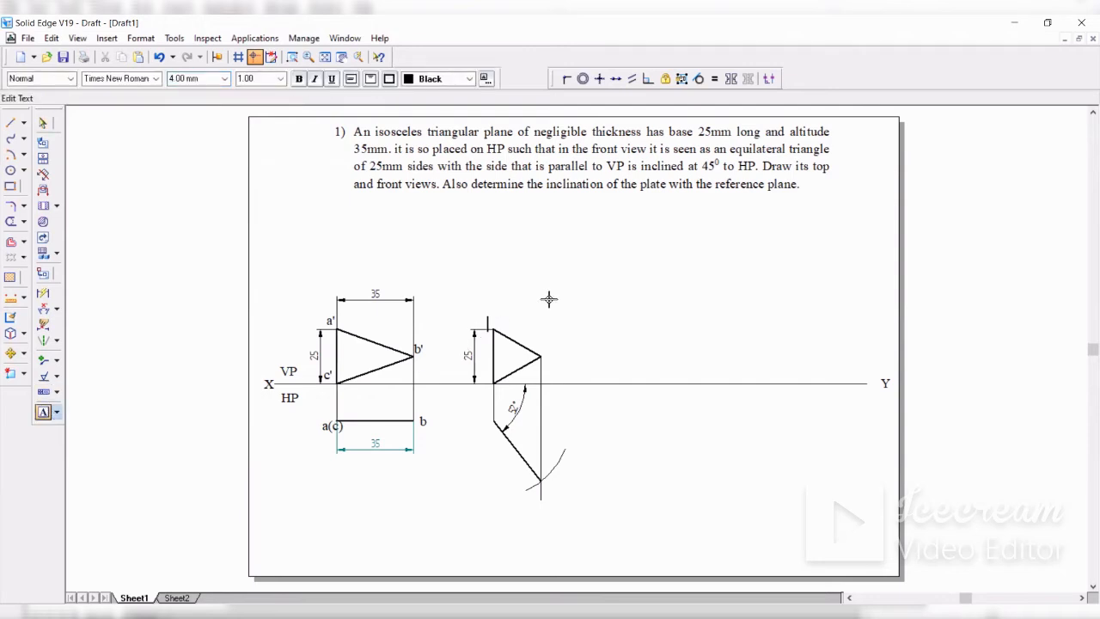
type("a'")
left_click(545, 342)
type("b'")
left_click(484, 368)
type("c'")
left_click(468, 415)
type("a(c)")
left_click(548, 477)
type("b")
left_click(43, 124)
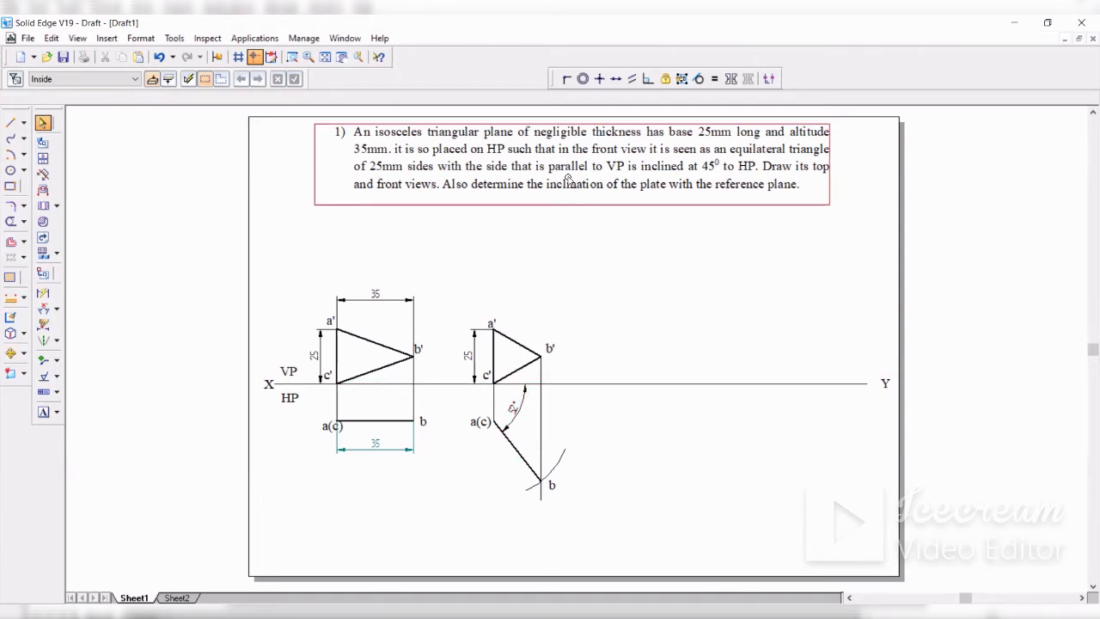
left_click(494, 342)
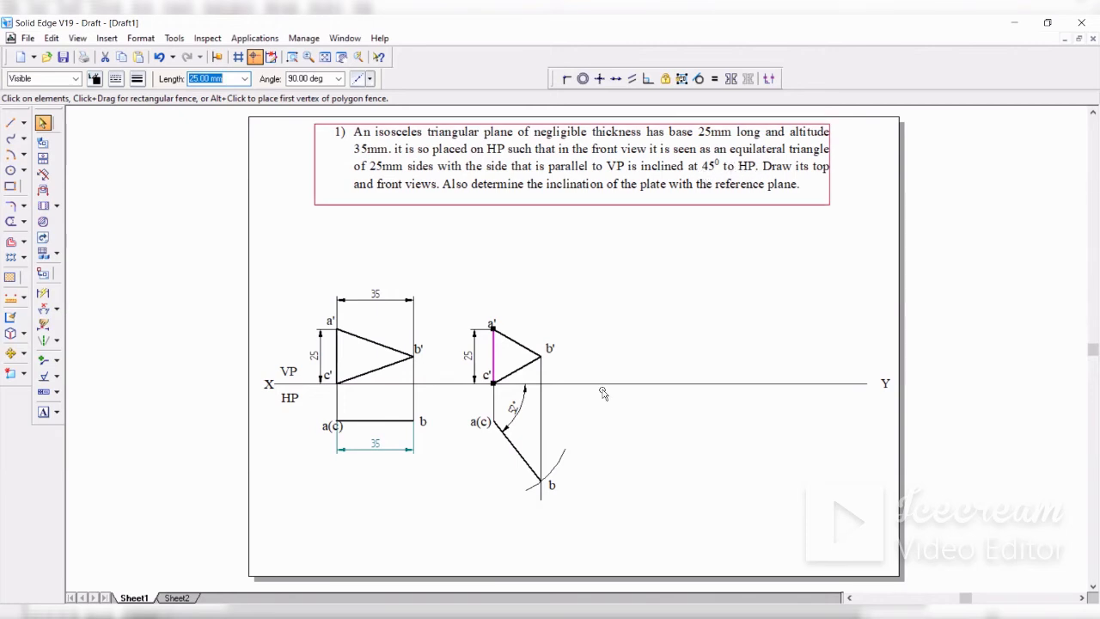
left_click(531, 615)
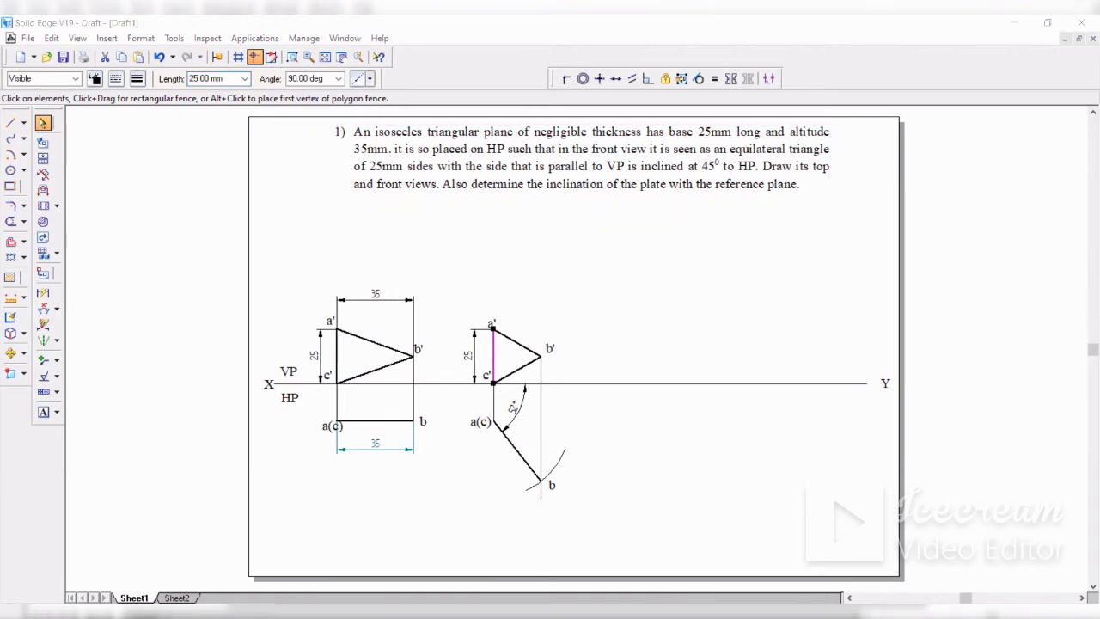
left_click(122, 273)
Draw an inclined line about 61 mm long from X–Y near its Y end, rising back at about 128°
key("l")
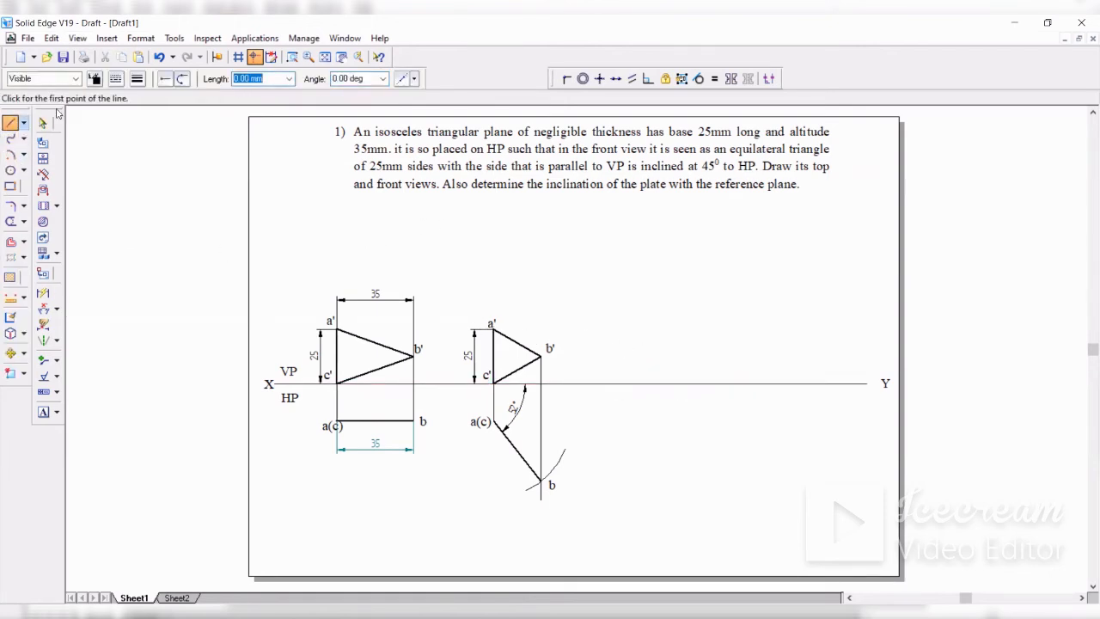
left_click(754, 383)
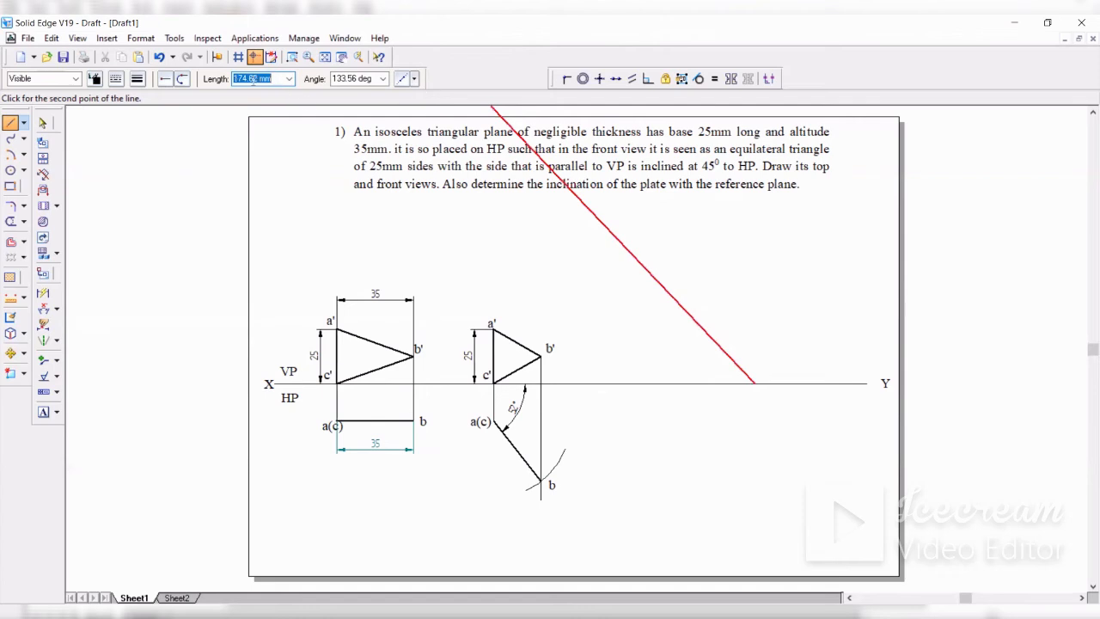
left_click(344, 78)
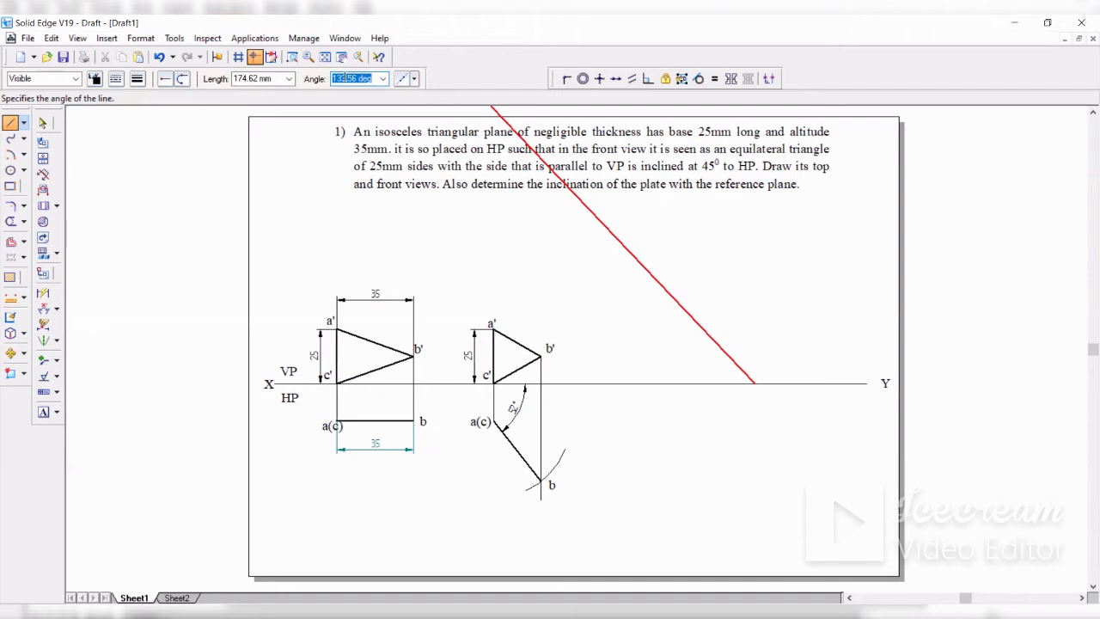
left_click(673, 278)
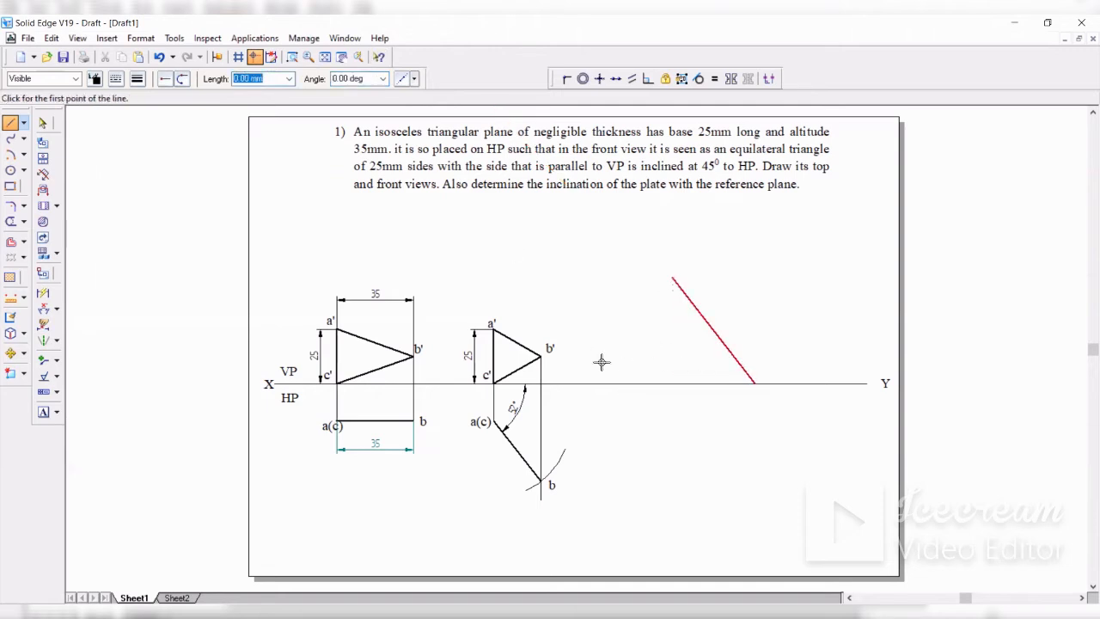
left_click(43, 123)
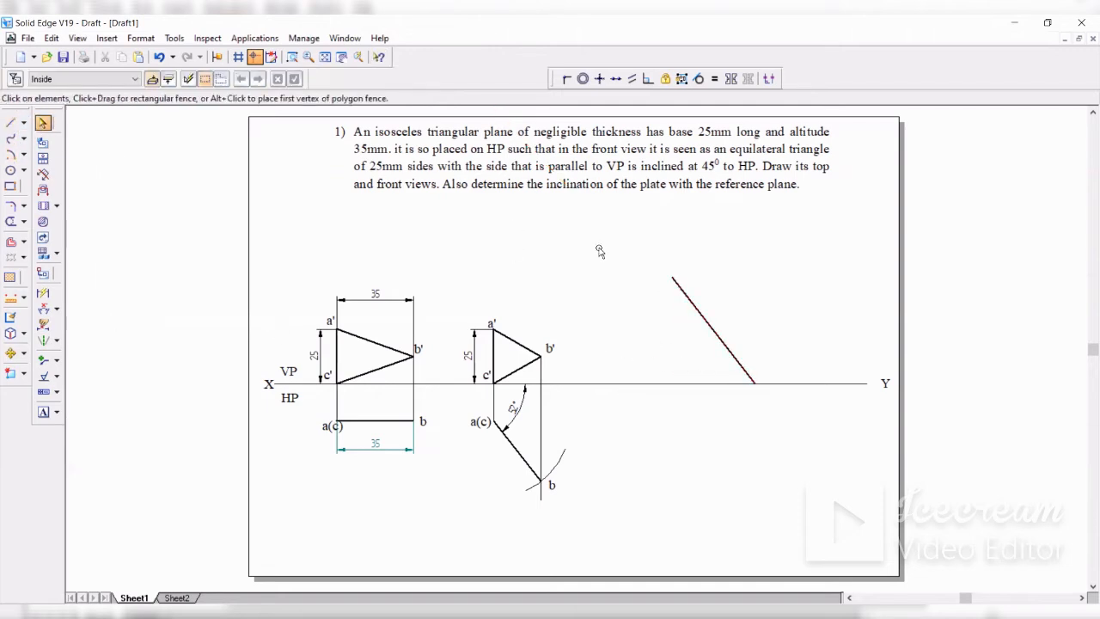
Change the new inclined line above X–Y to the thin continuous Normal line style
left_click(686, 304)
left_click(76, 78)
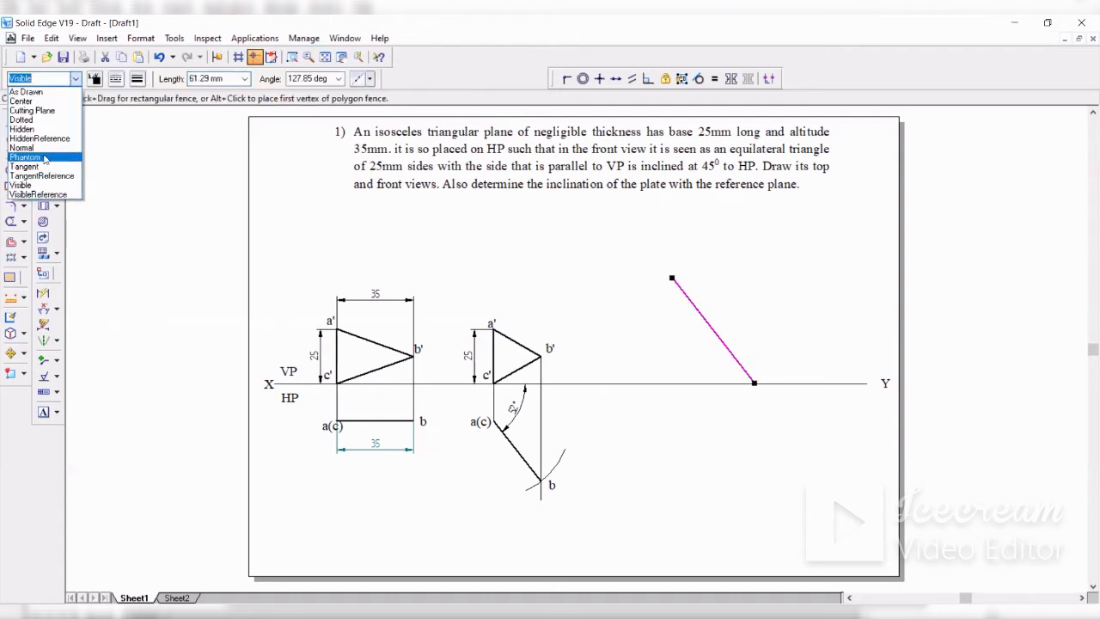
left_click(45, 158)
left_click(633, 292)
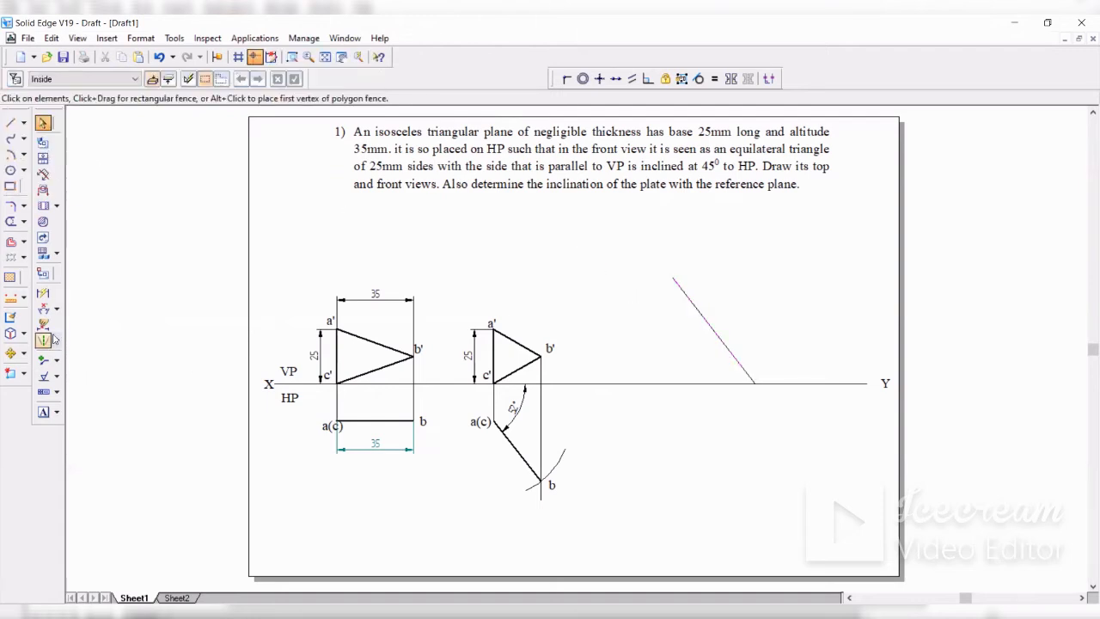
Dimension the angle between the new inclined line and X–Y and set it to 45°
left_click(57, 309)
left_click(108, 321)
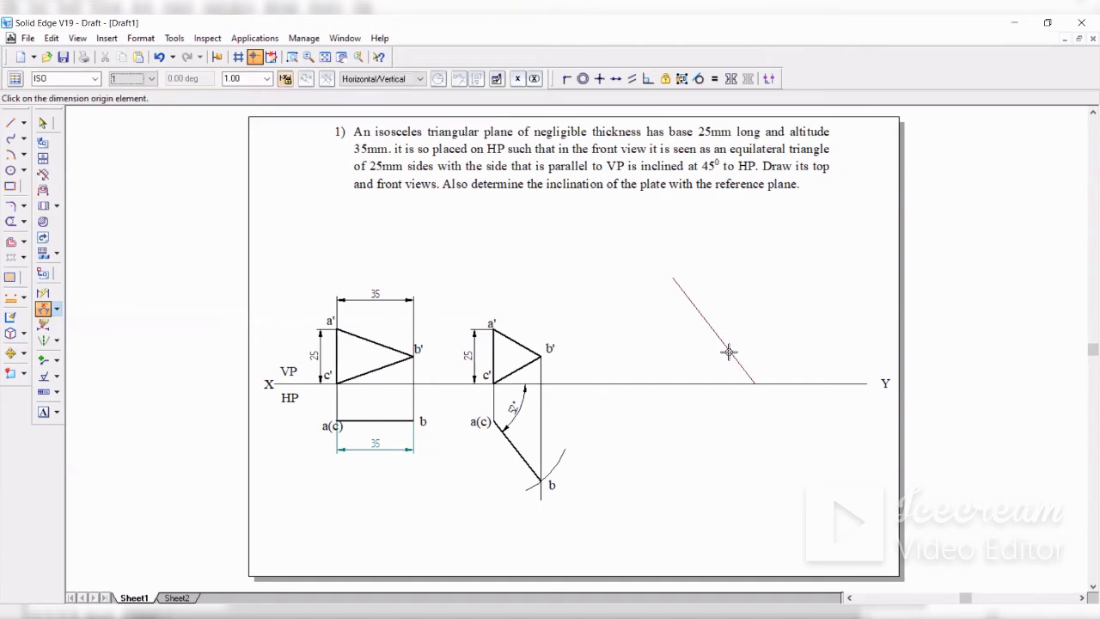
left_click(729, 352)
left_click(712, 381)
left_click(707, 361)
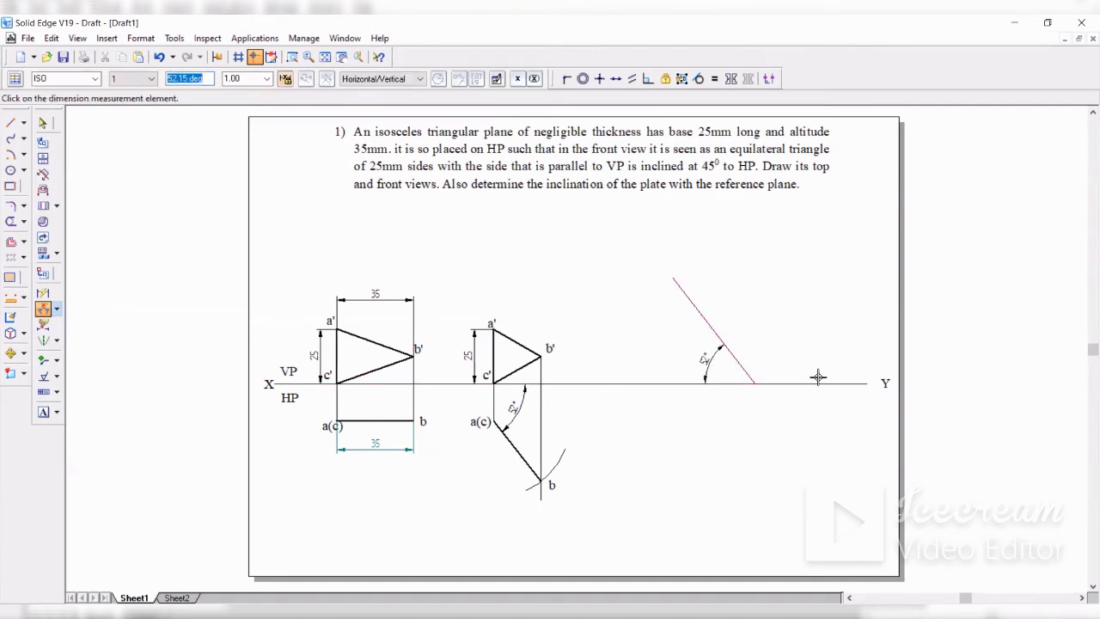
type("45")
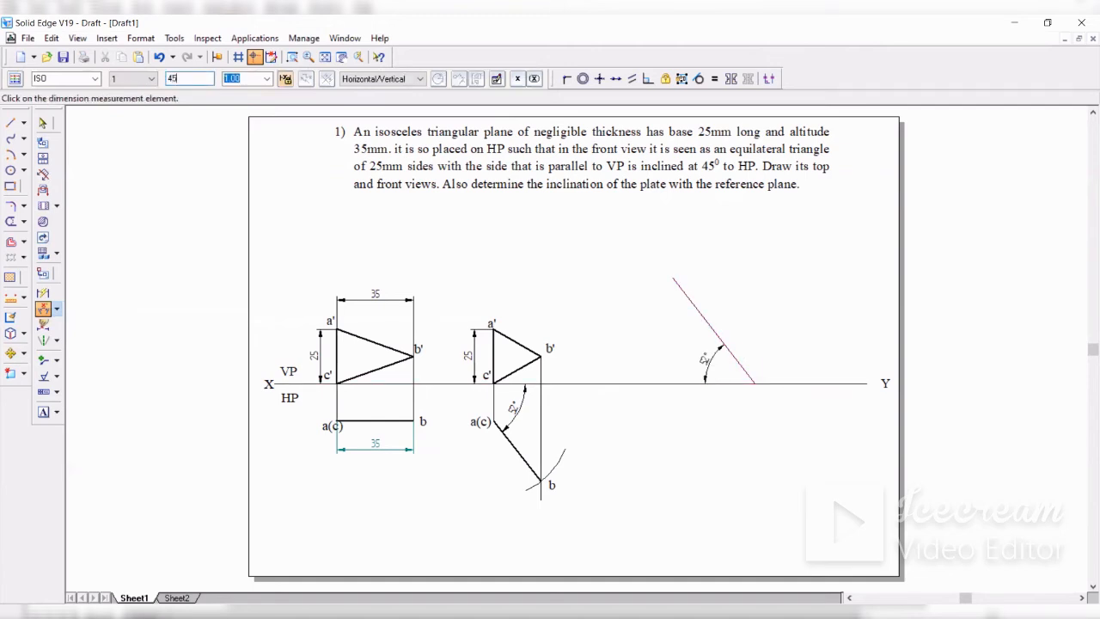
key("Return")
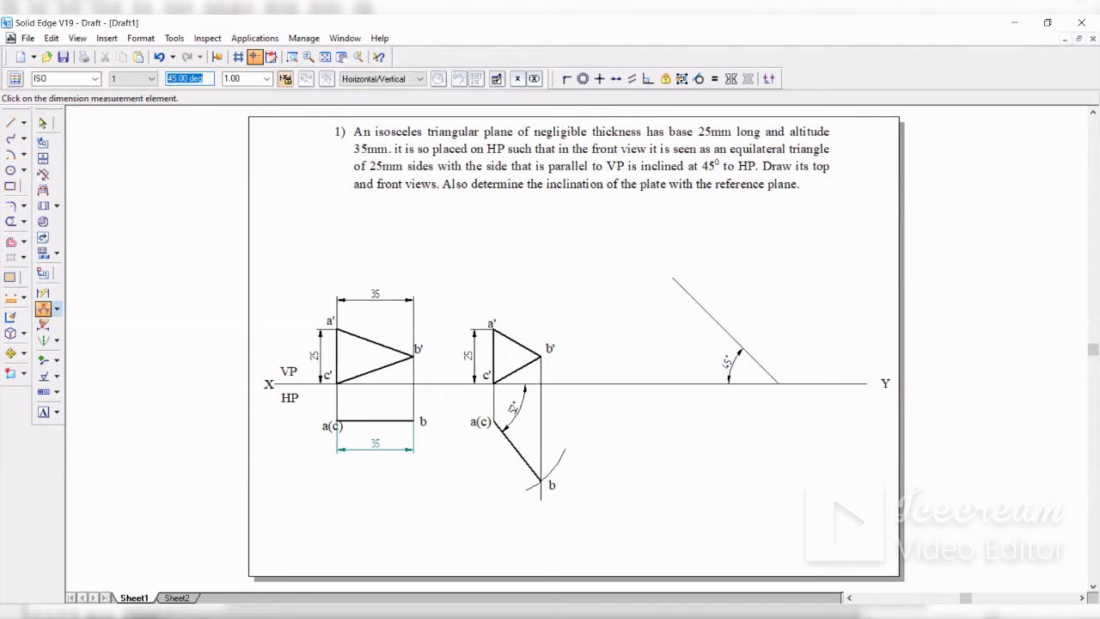
left_click(43, 122)
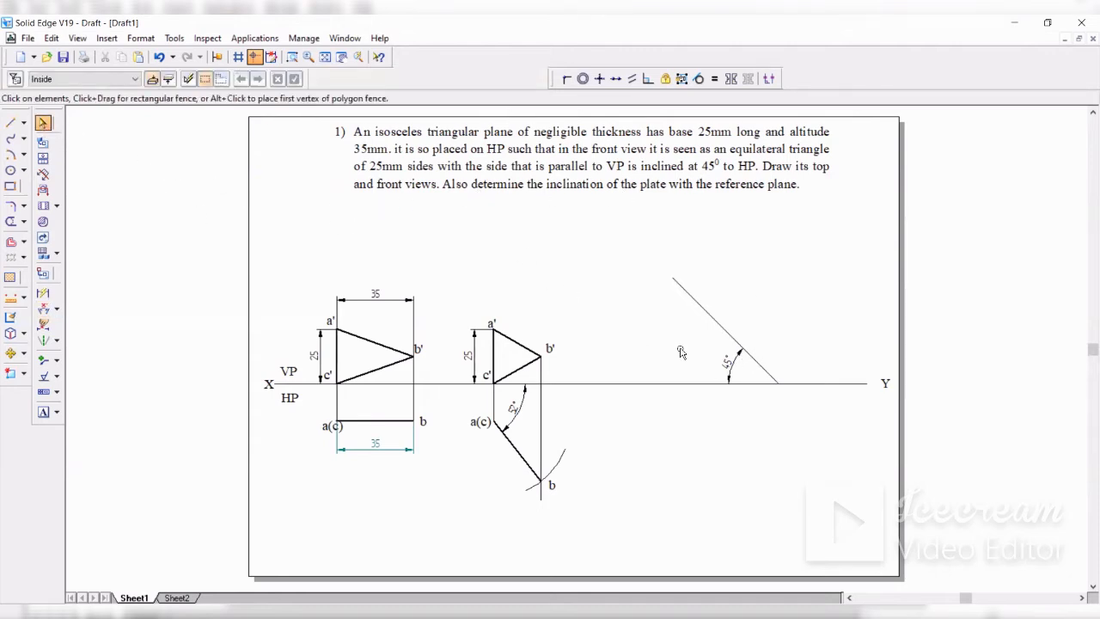
Copy the equilateral triangle with its a', b' and c' labels from corner c' to the 45° line's lower end on X–Y
left_click(511, 339)
left_click(56, 309)
left_click(25, 353)
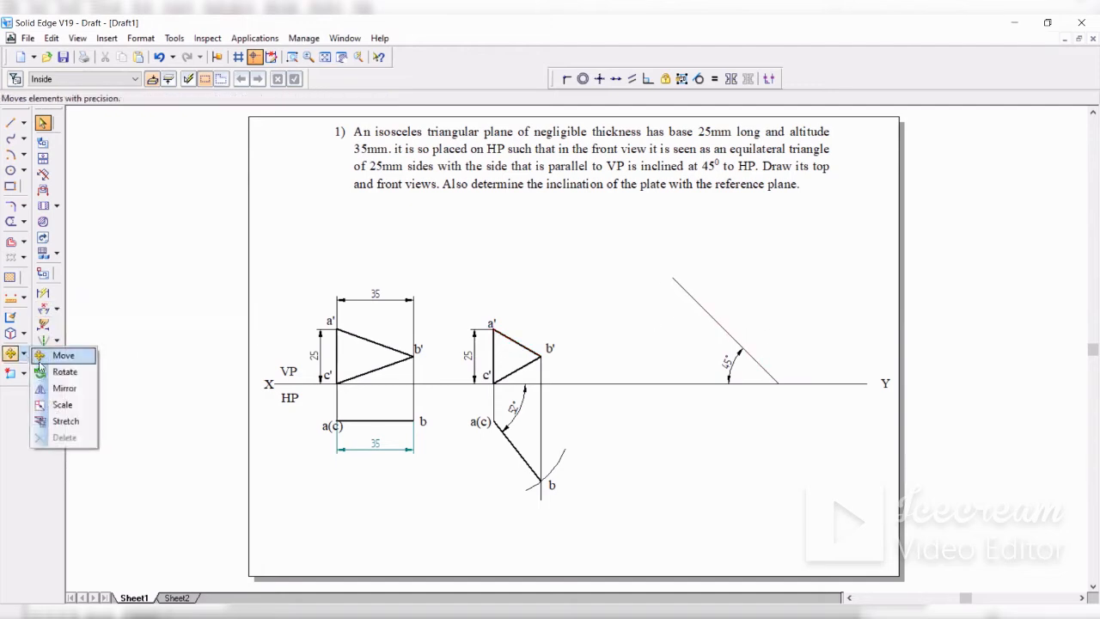
left_click(66, 359)
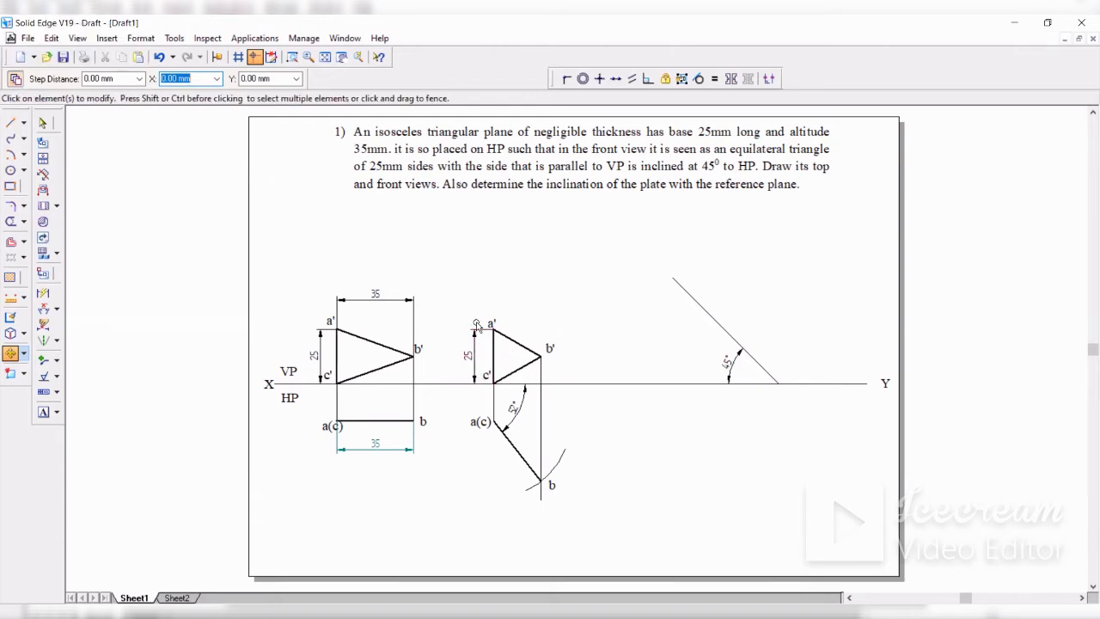
left_click_drag(463, 294, 584, 398)
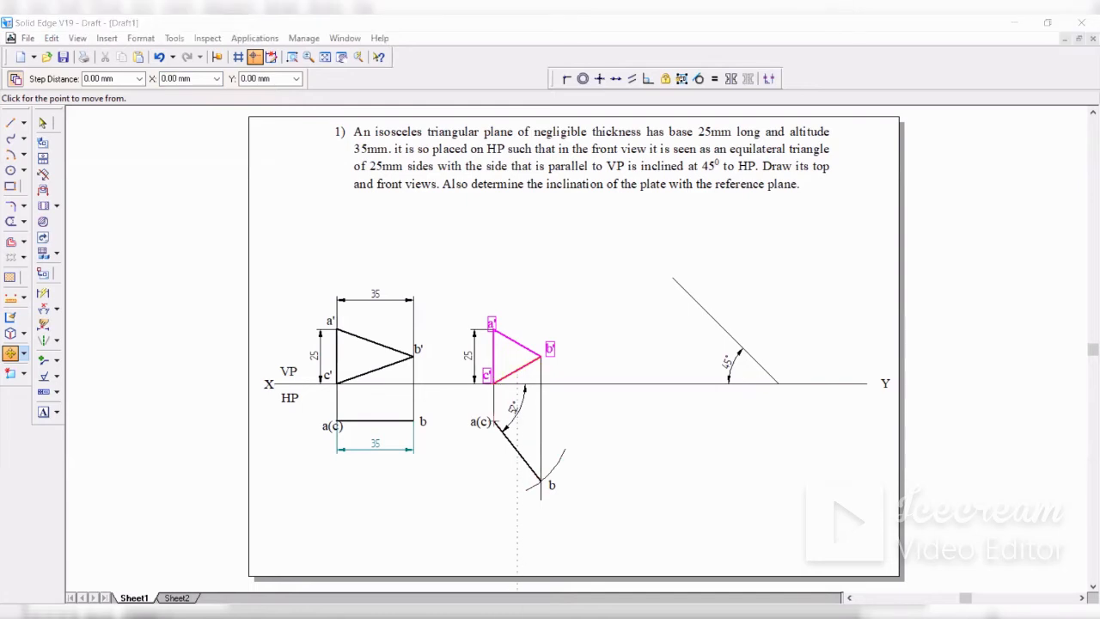
left_click(493, 381)
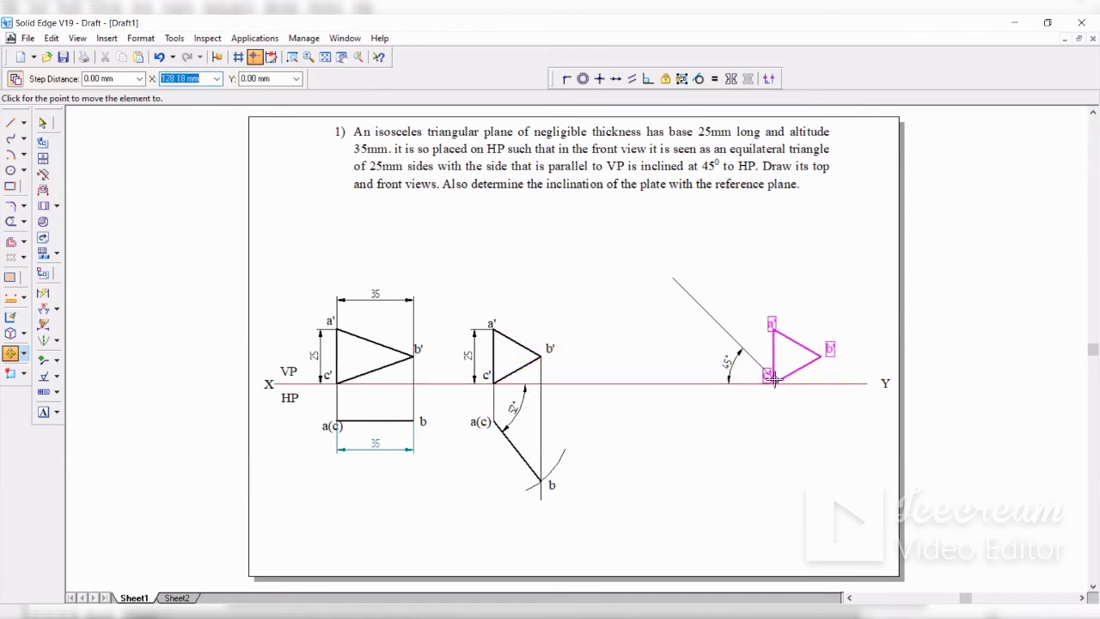
left_click(776, 382)
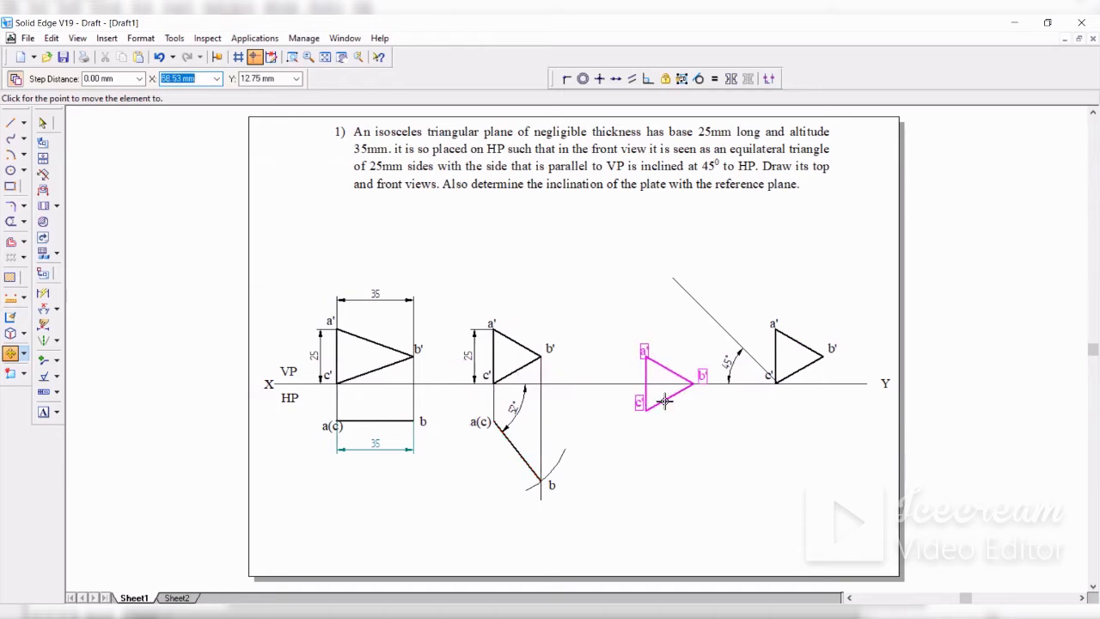
key("Escape")
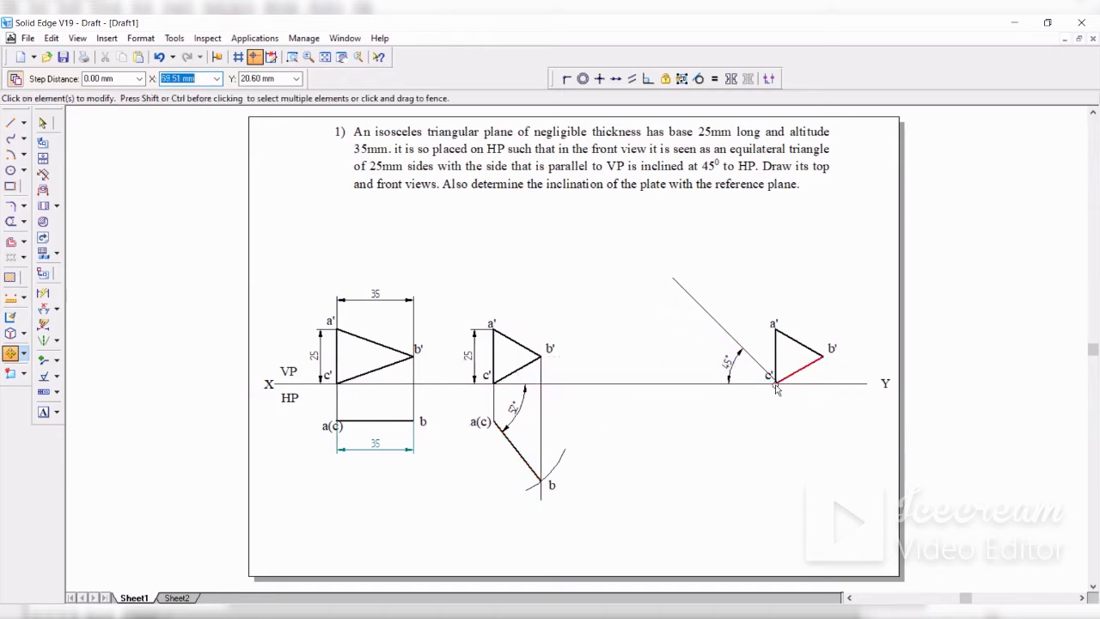
left_click(25, 354)
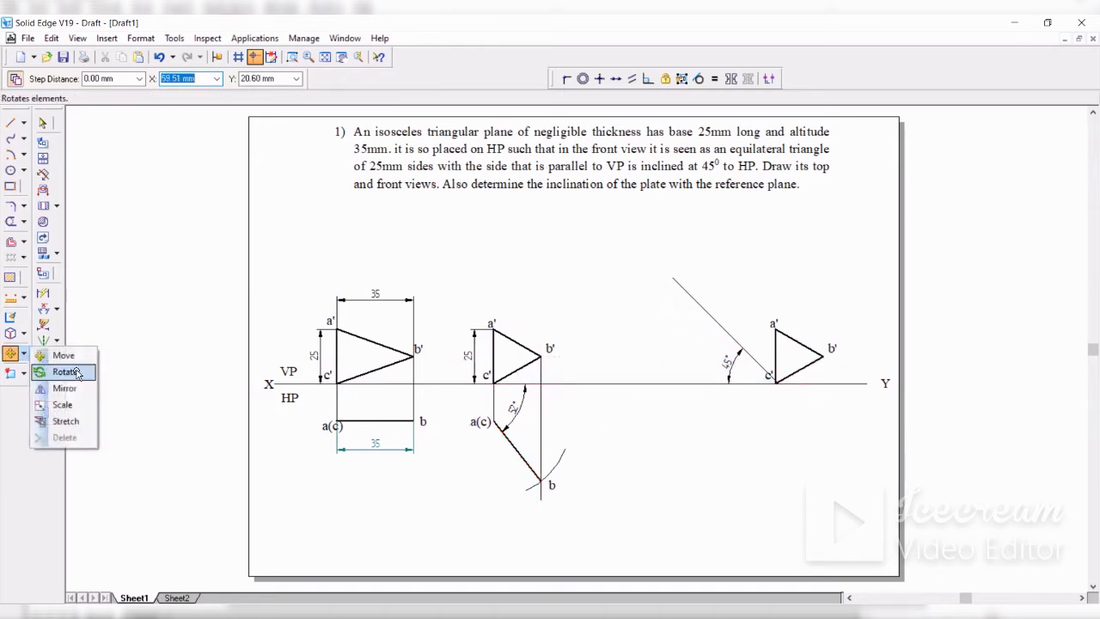
left_click(76, 371)
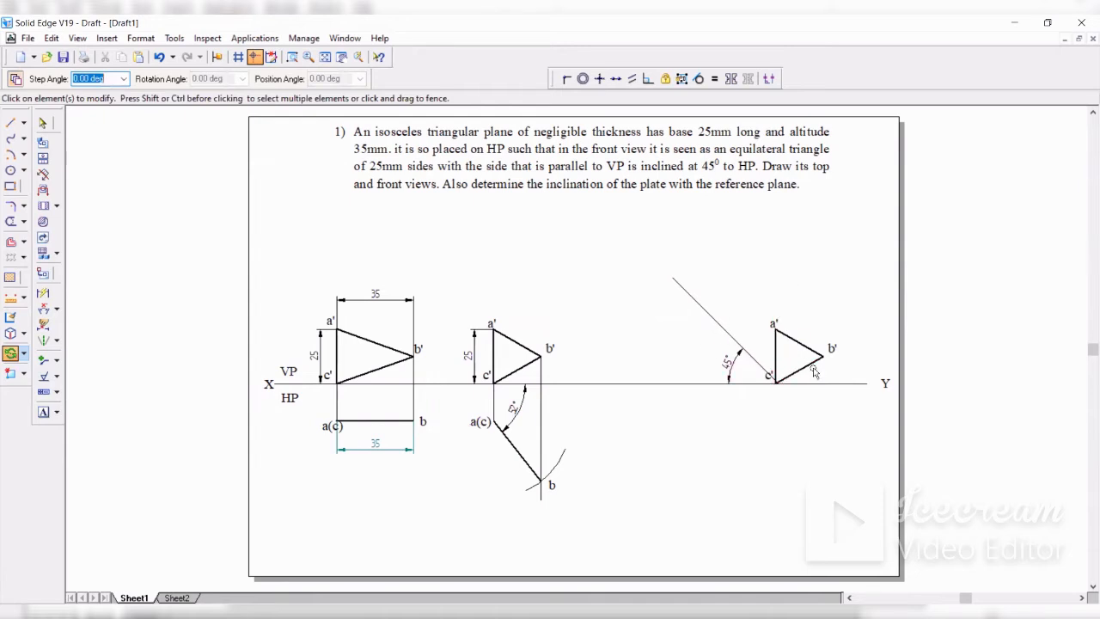
left_click_drag(747, 287, 846, 418)
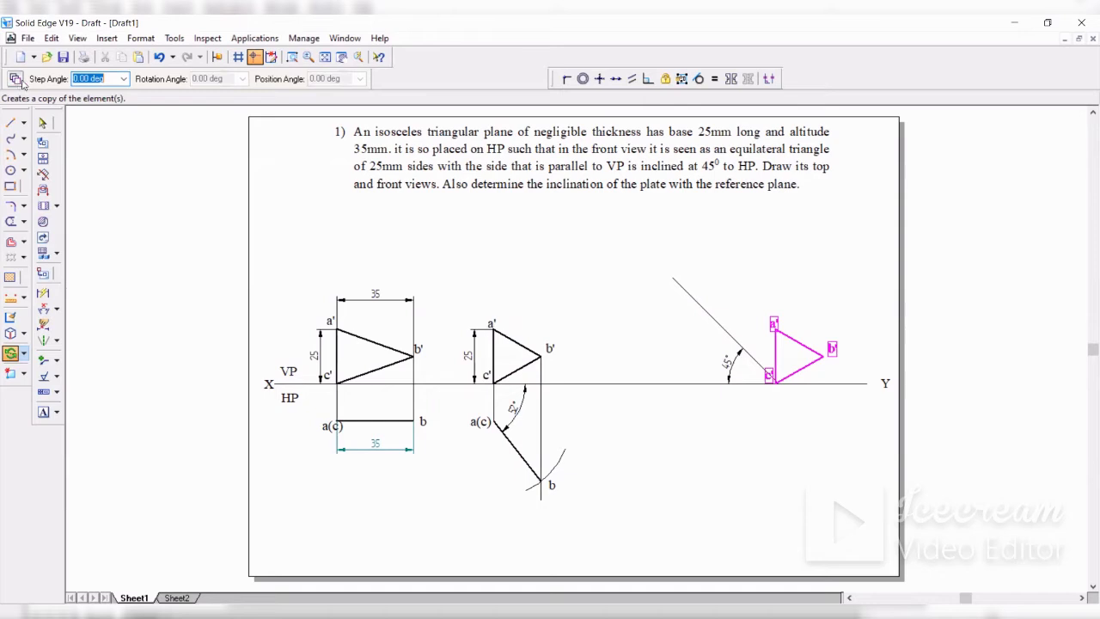
left_click(774, 325)
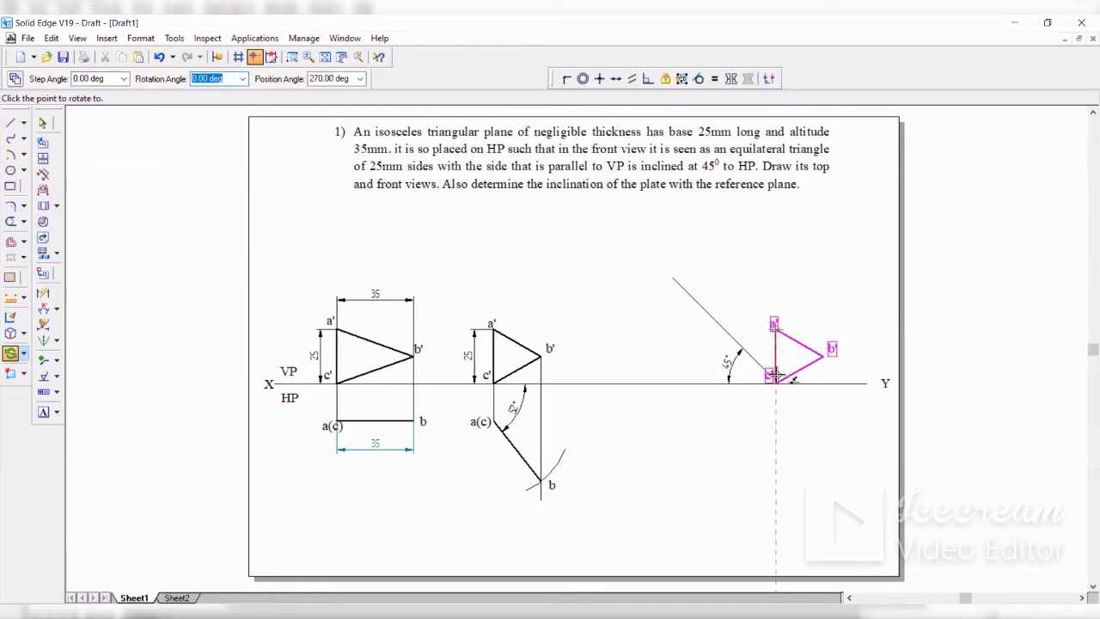
left_click(774, 383)
Try to rotate the copied triangle and its labels about corner c' so side a'c' lies on the 45° line
left_click(10, 352)
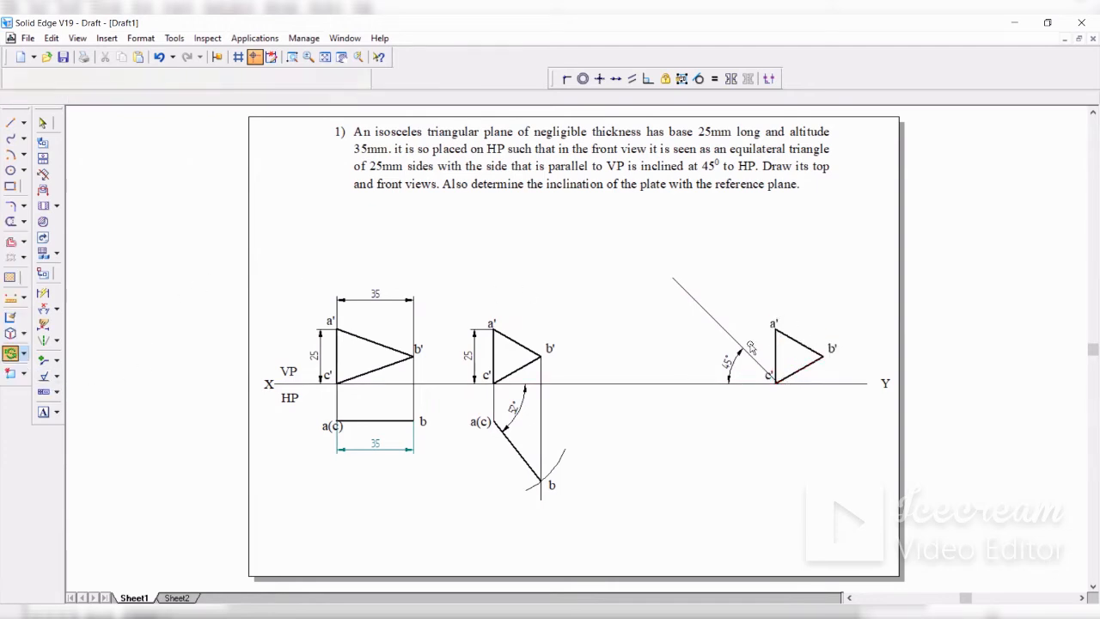
left_click_drag(749, 287, 859, 421)
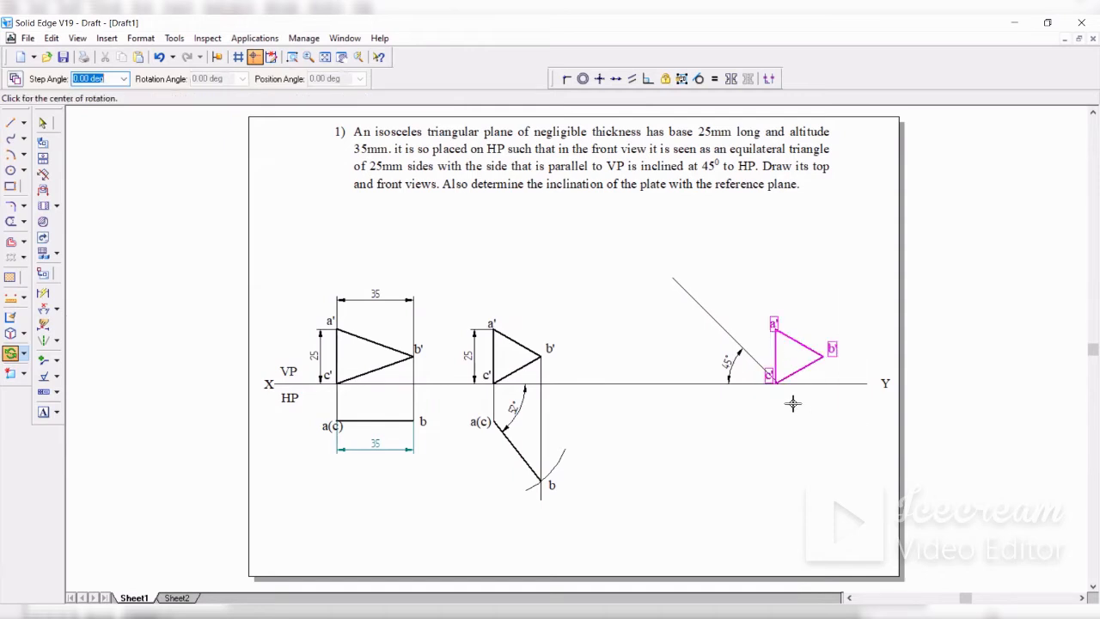
left_click(775, 383)
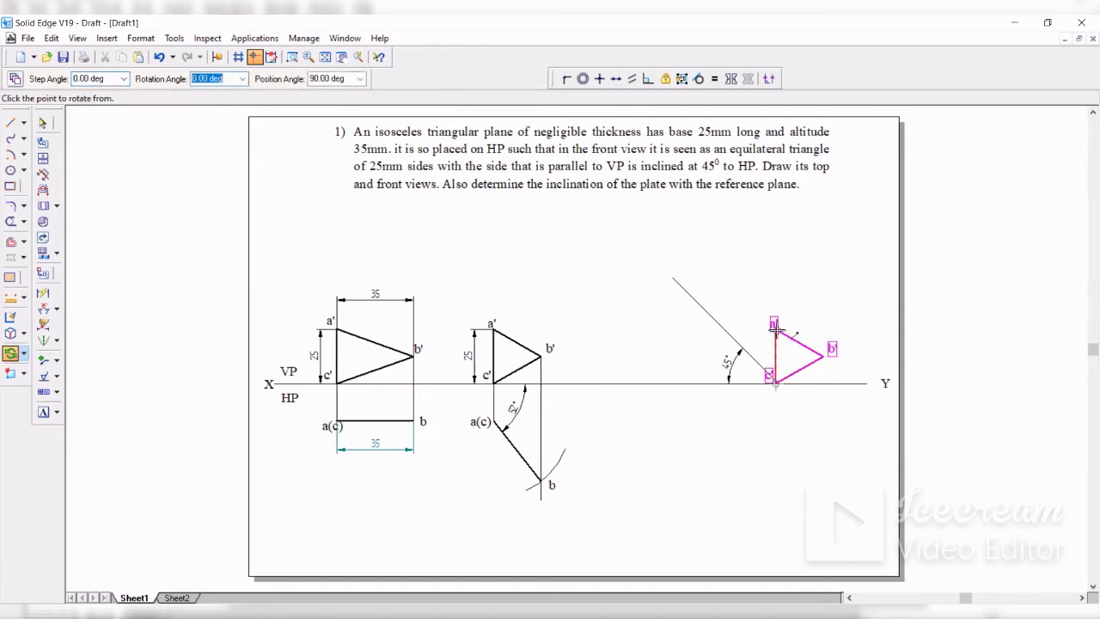
left_click(775, 330)
left_click(737, 343)
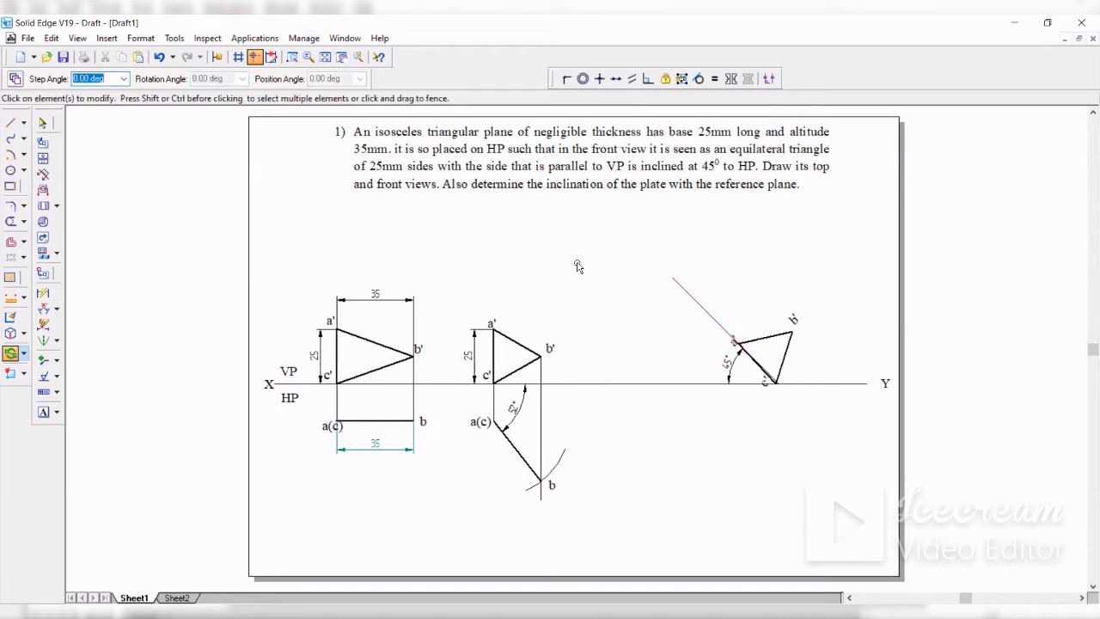
key("ctrl+z")
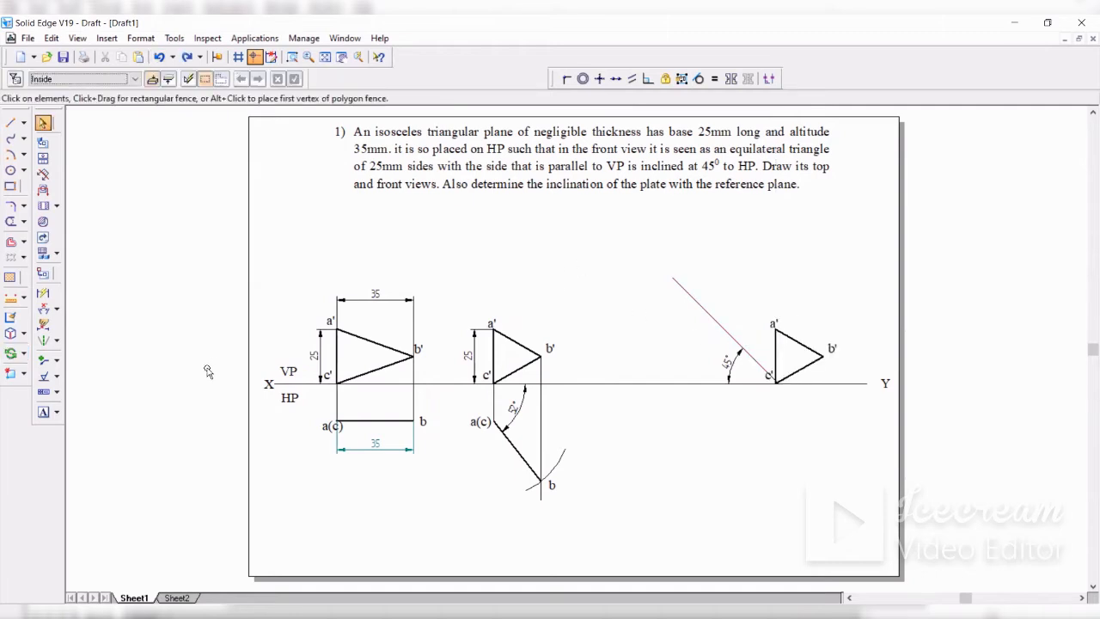
Rotate the copied triangle with its a', b' and c' labels about corner c' until side a'c' lies along the 45° line
left_click(10, 353)
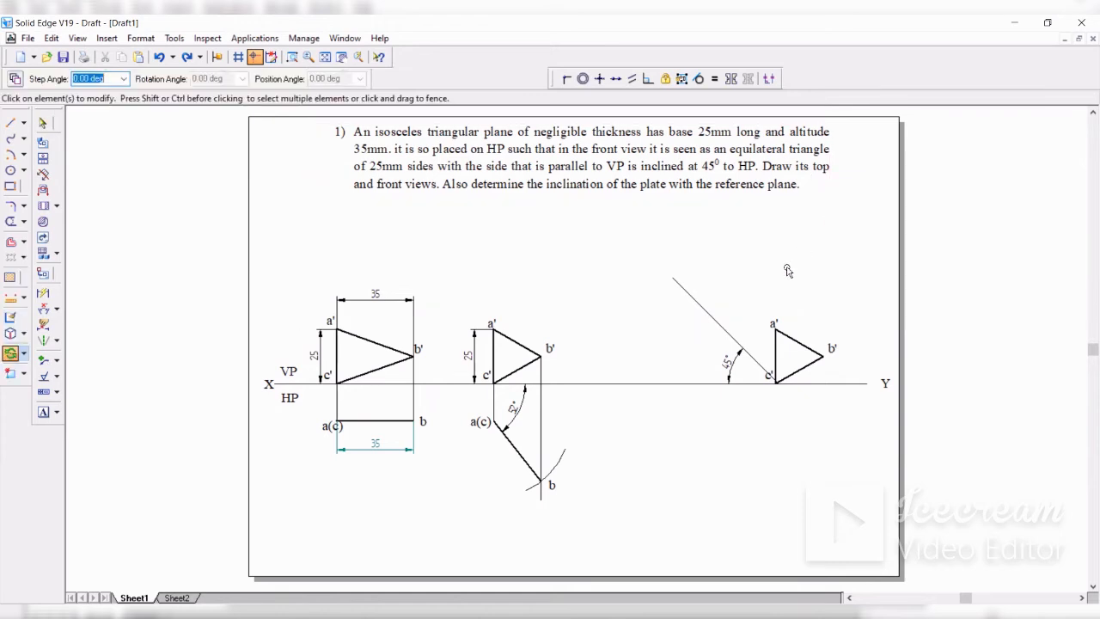
left_click_drag(743, 295, 873, 429)
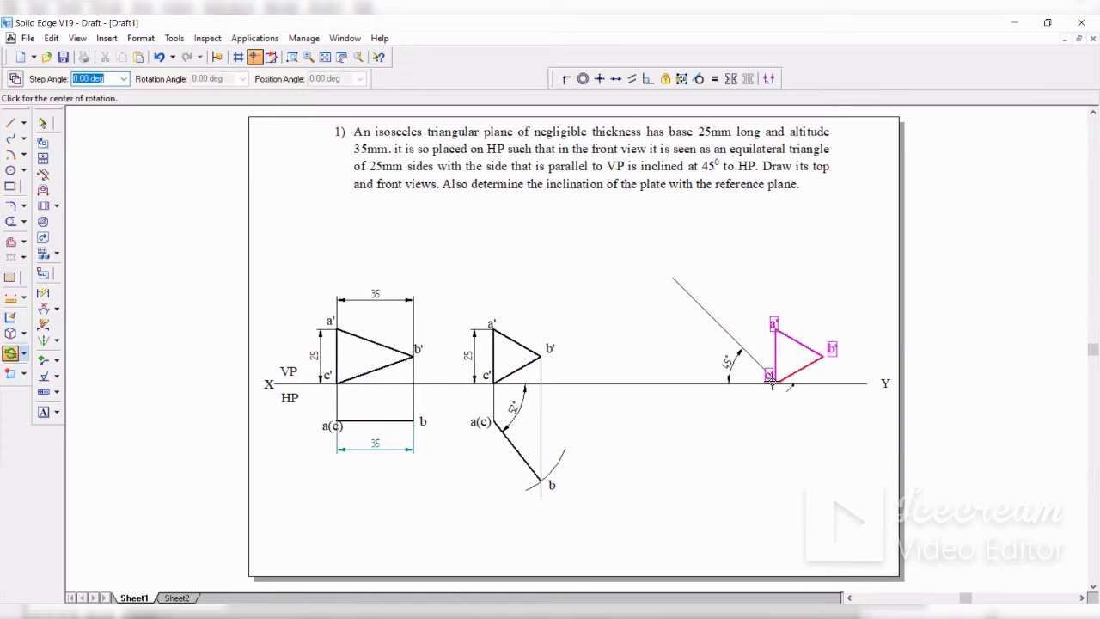
left_click(771, 378)
left_click(773, 324)
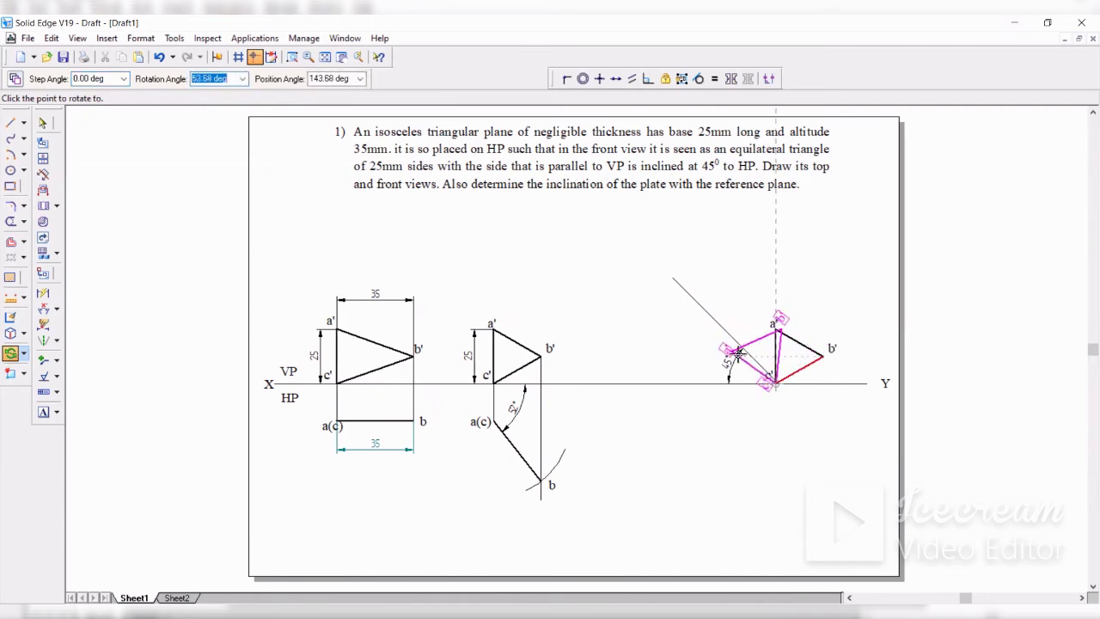
left_click(735, 344)
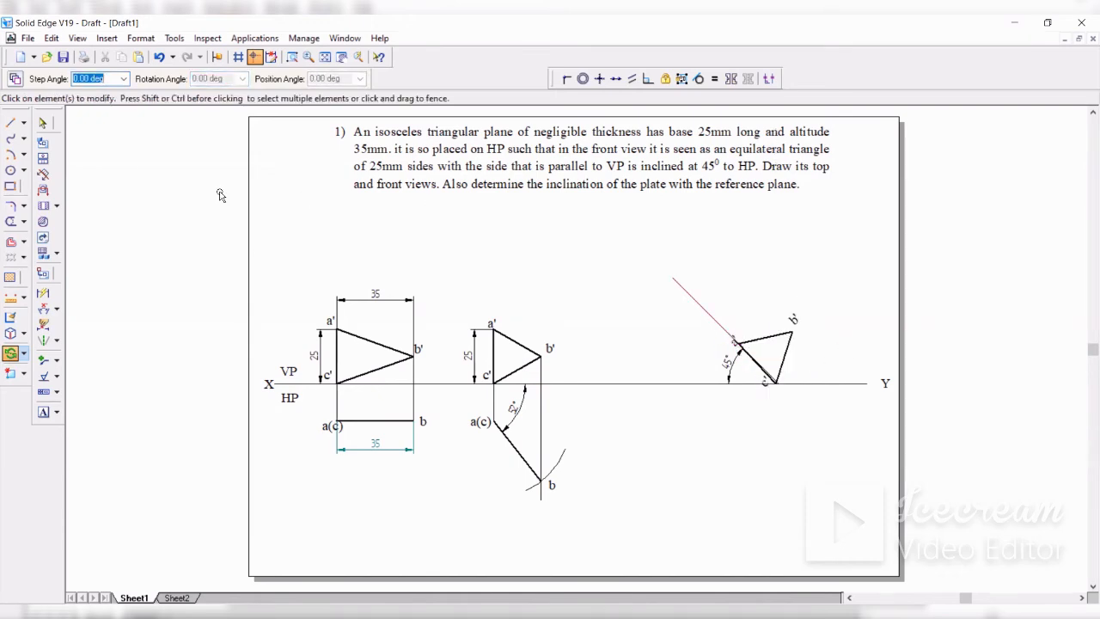
left_click(43, 123)
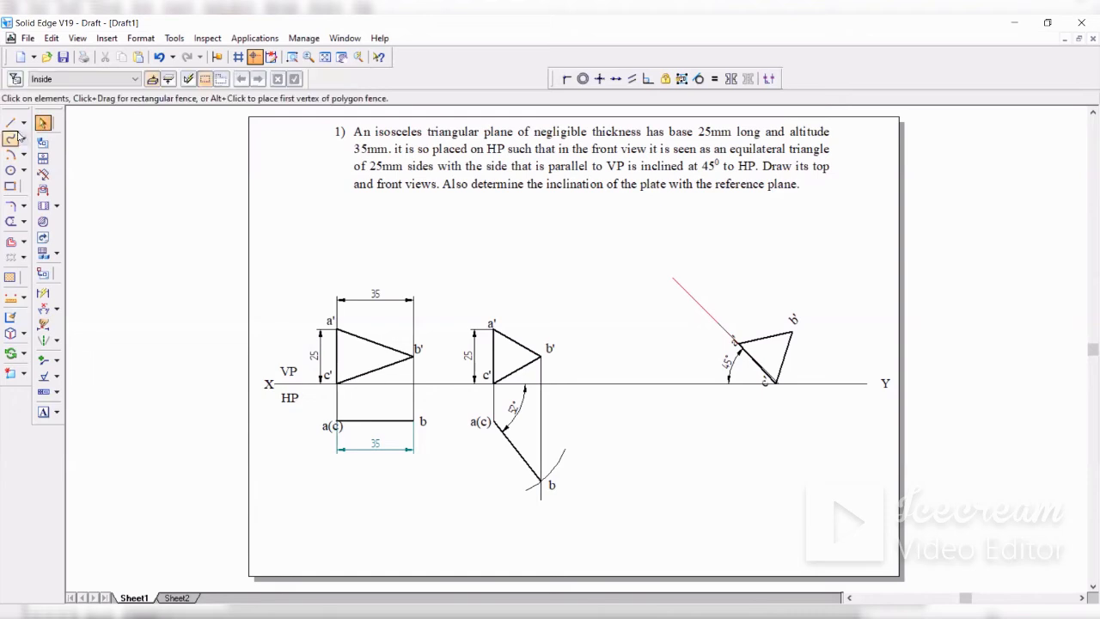
Draw vertical projectors from corners a', b' and c' of the rotated triangle down past X–Y, the one from b' about 81 mm long
left_click(10, 124)
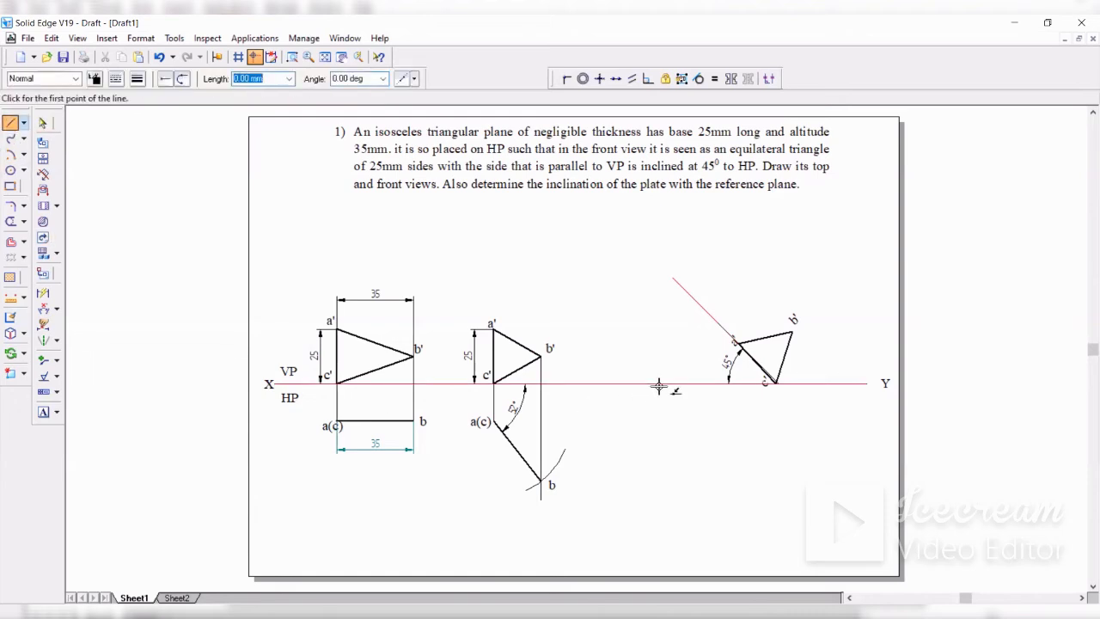
left_click(736, 343)
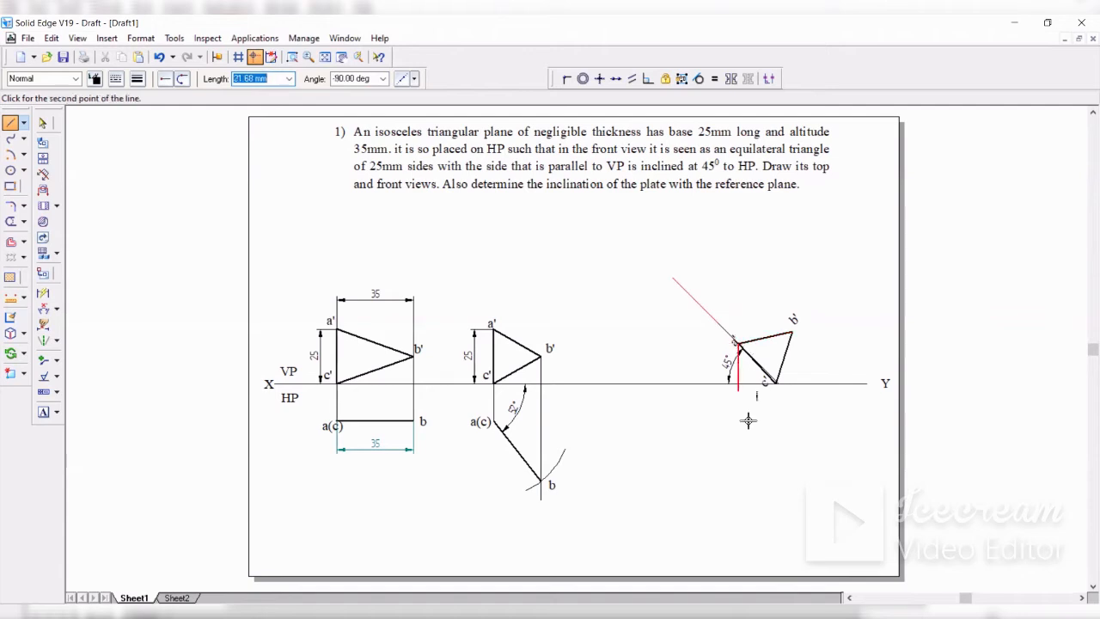
left_click(736, 504)
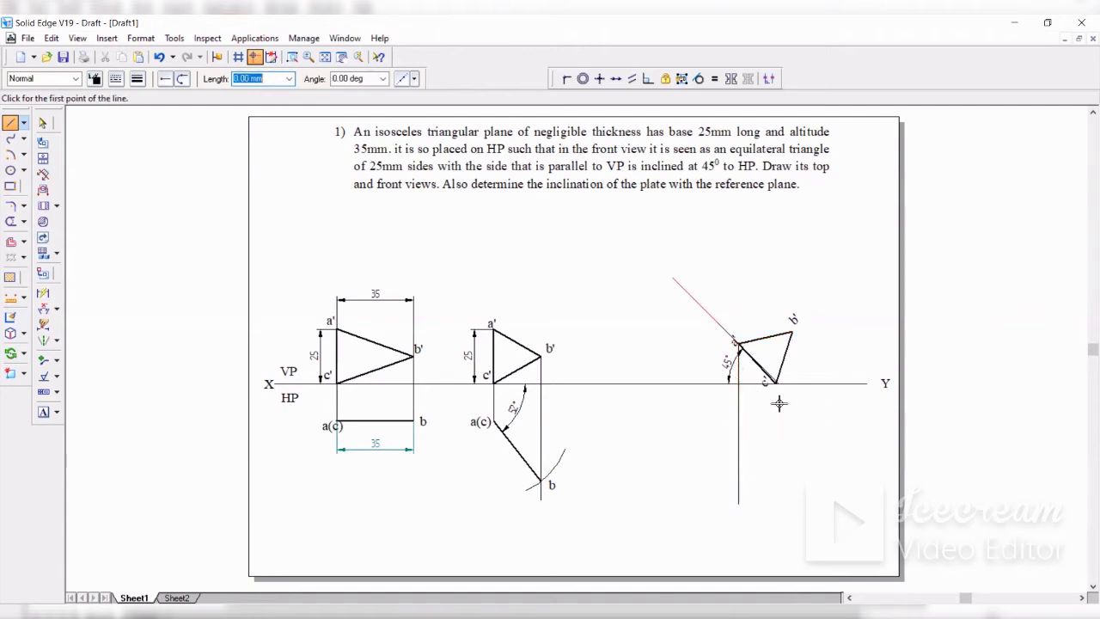
left_click(791, 331)
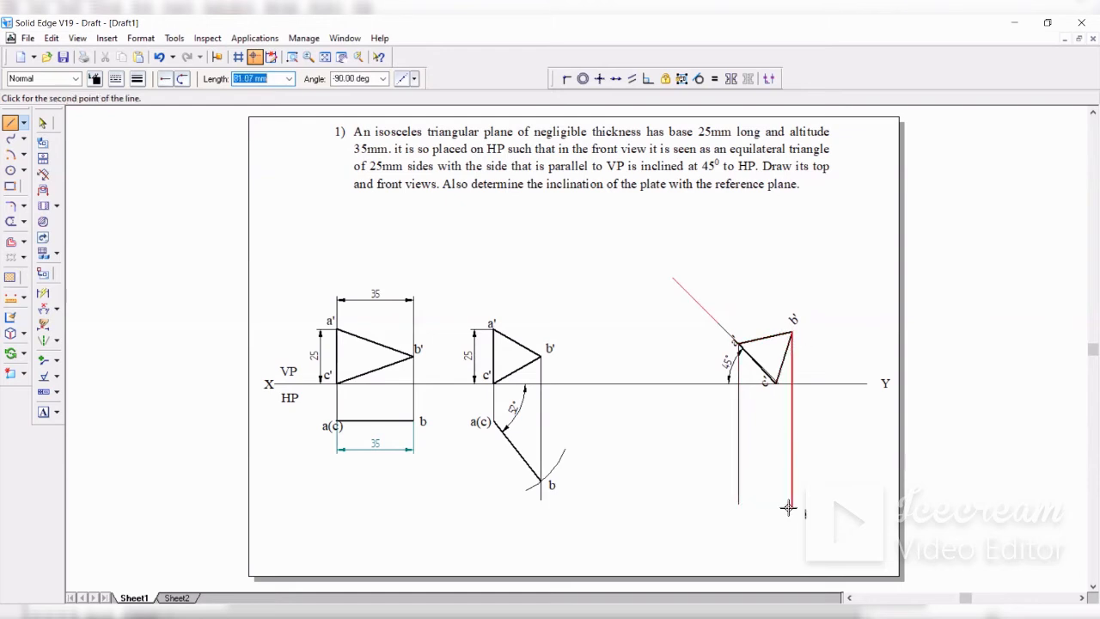
left_click(791, 509)
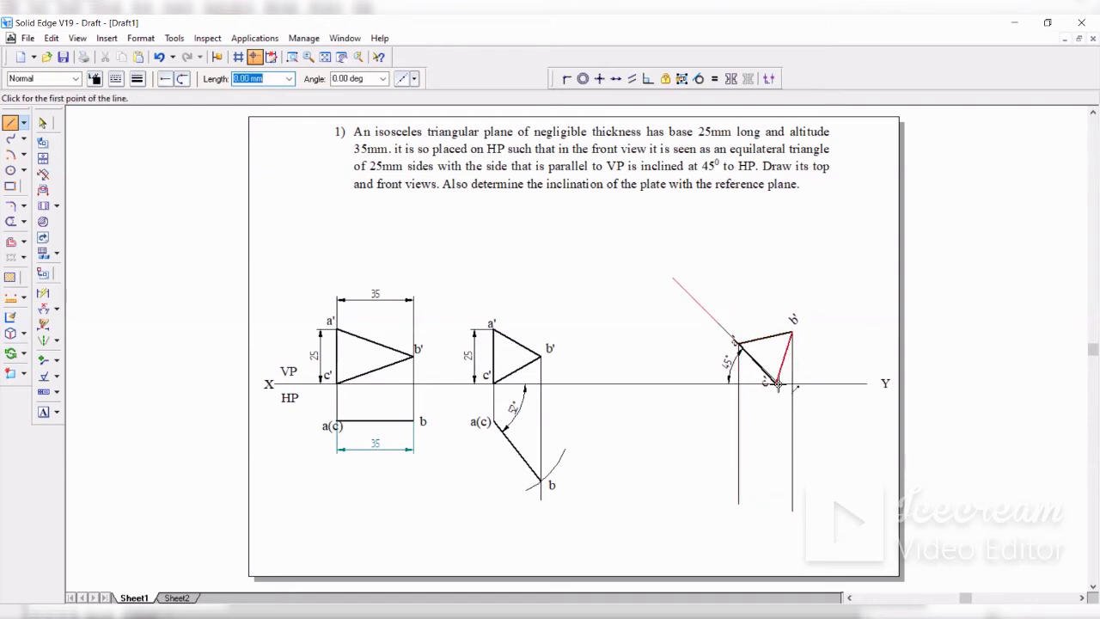
left_click(775, 383)
left_click(775, 503)
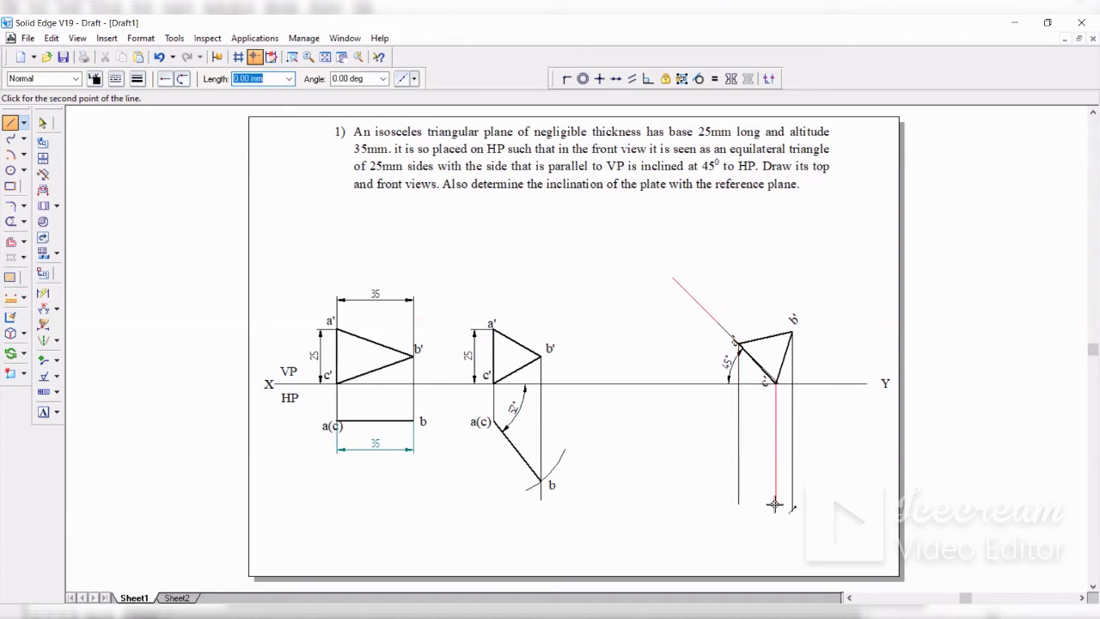
Draw horizontal projectors from a(c) and b of the inclined top view across to the vertical projector from b'
left_click(496, 421)
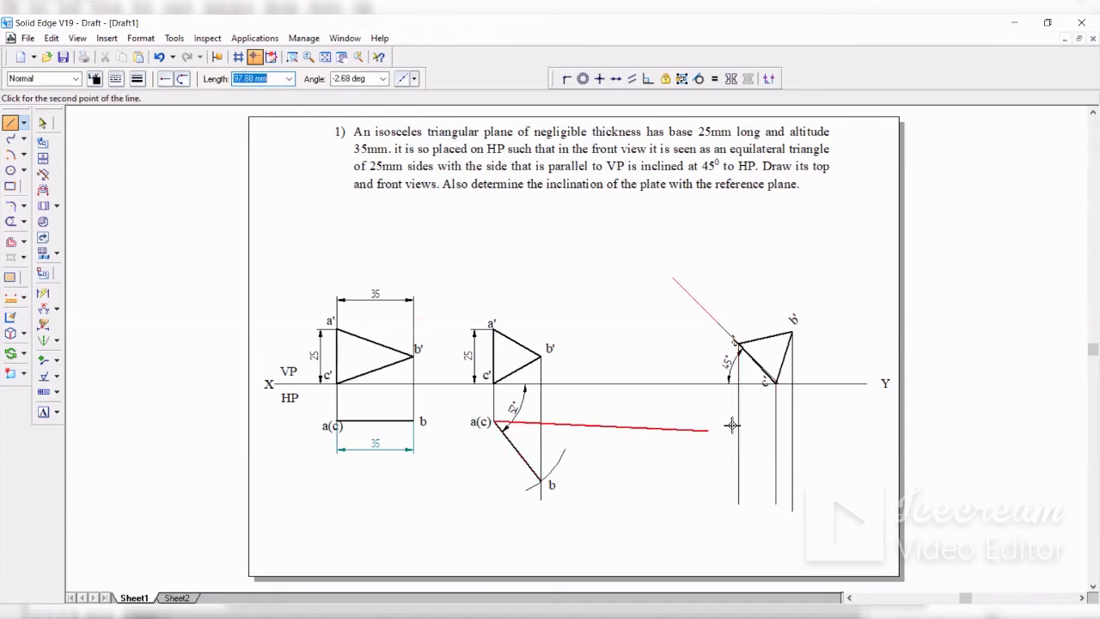
left_click(792, 421)
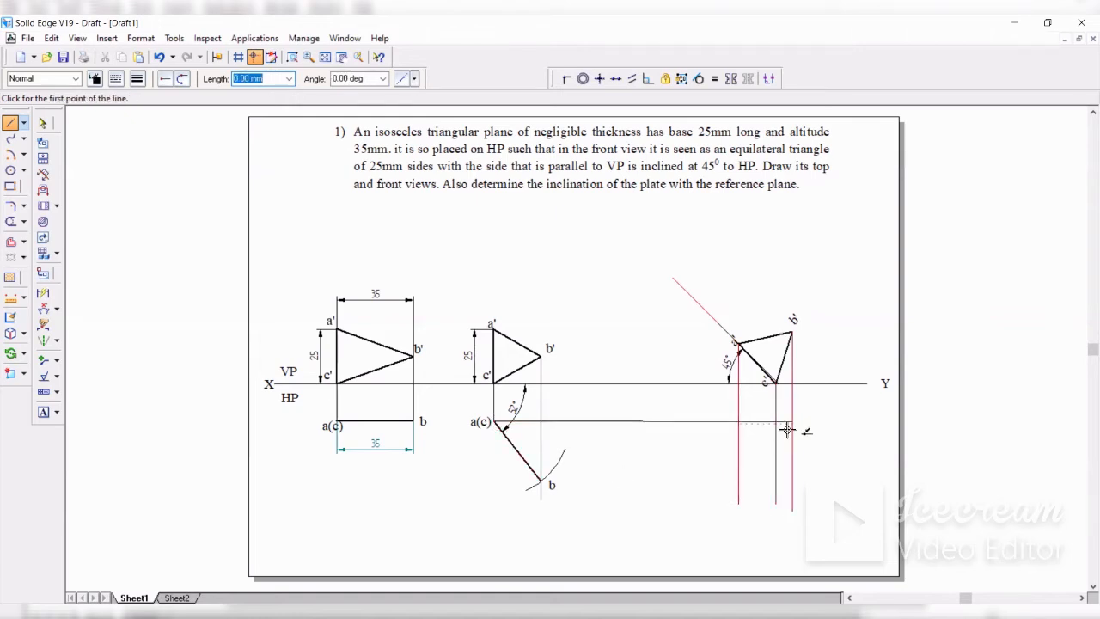
left_click(540, 479)
left_click(792, 479)
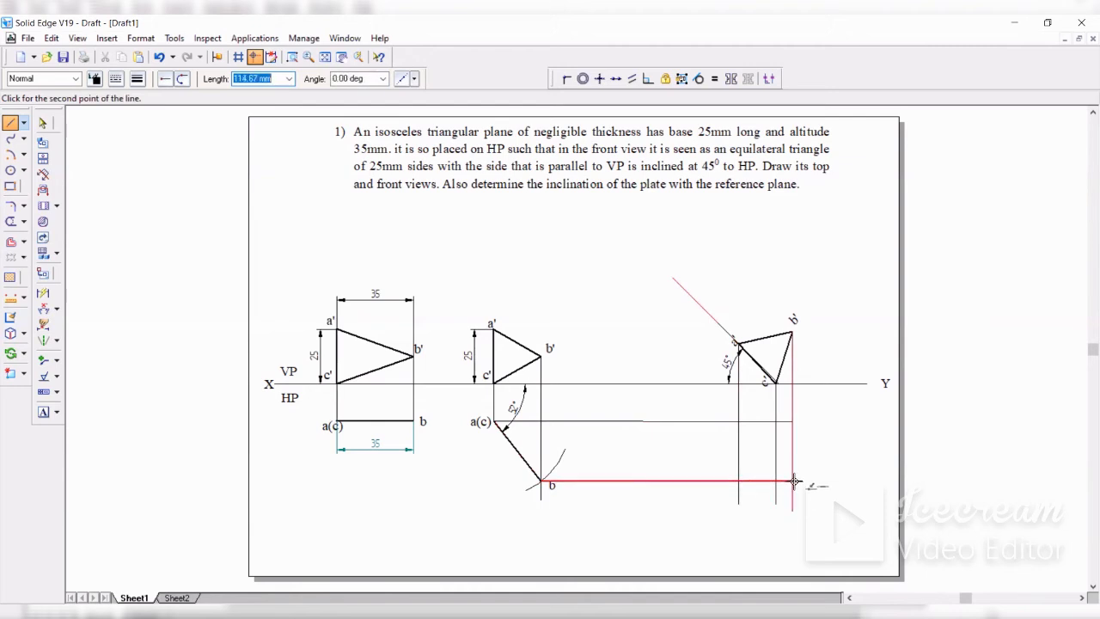
Trim the ends of the three vertical projectors that extend below the horizontal projector from b
left_click(12, 222)
left_click(739, 505)
left_click(776, 494)
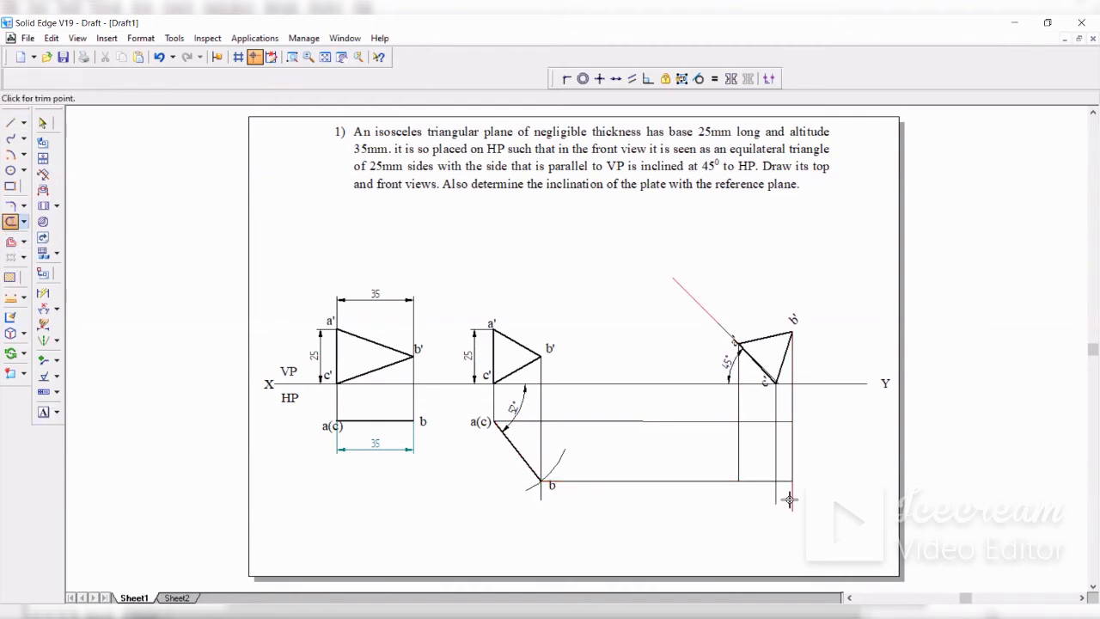
left_click(792, 496)
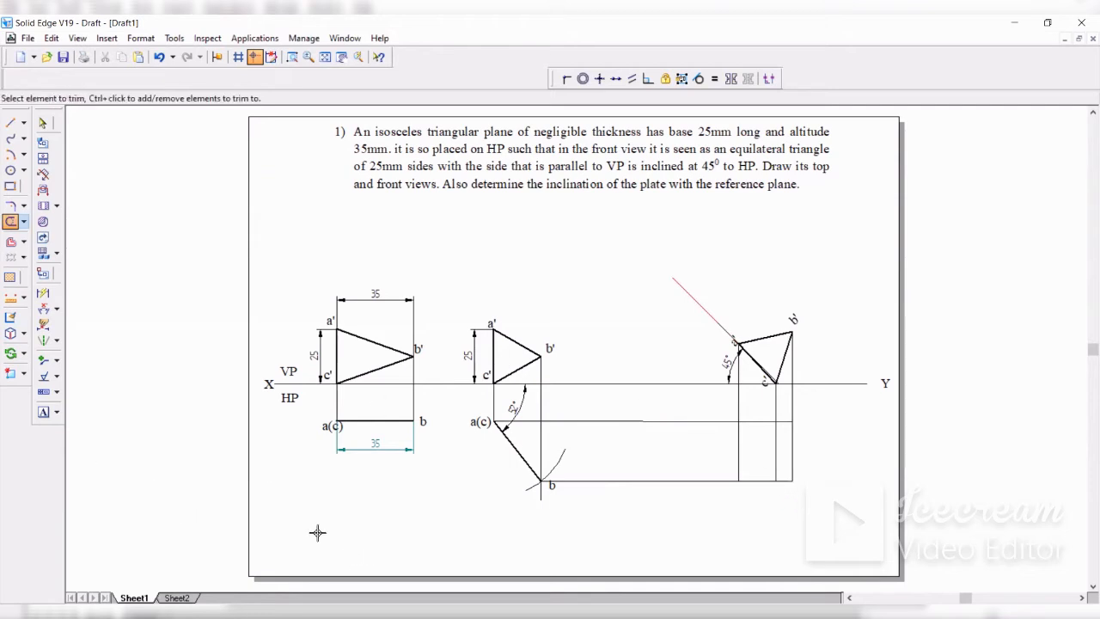
Label the projected top-view corners a, b and c beside their projector intersections below the rotated triangle
left_click(43, 412)
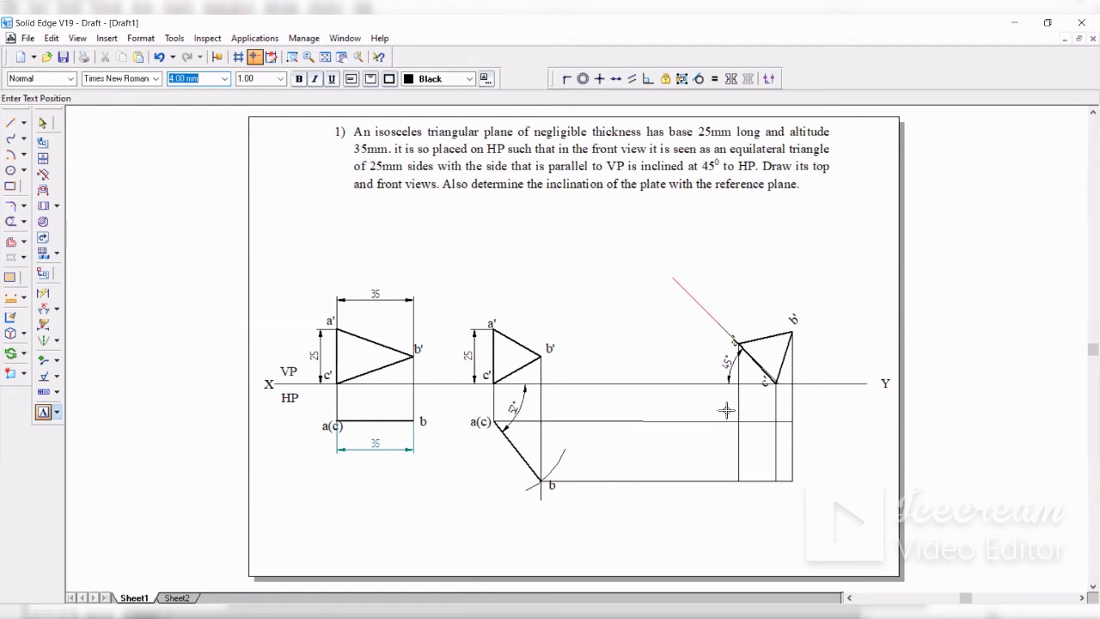
left_click(728, 405)
type("a")
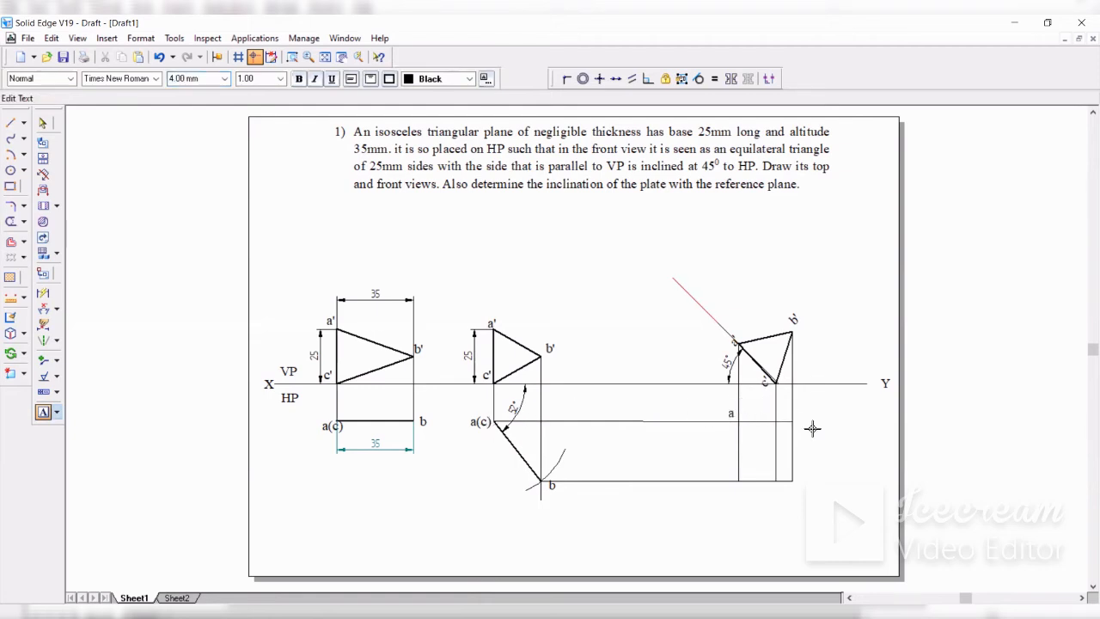
left_click(791, 483)
type("b")
left_click(769, 408)
type("c")
Draw the final top-view triangle through a, b and c in the Visible line style
left_click(11, 123)
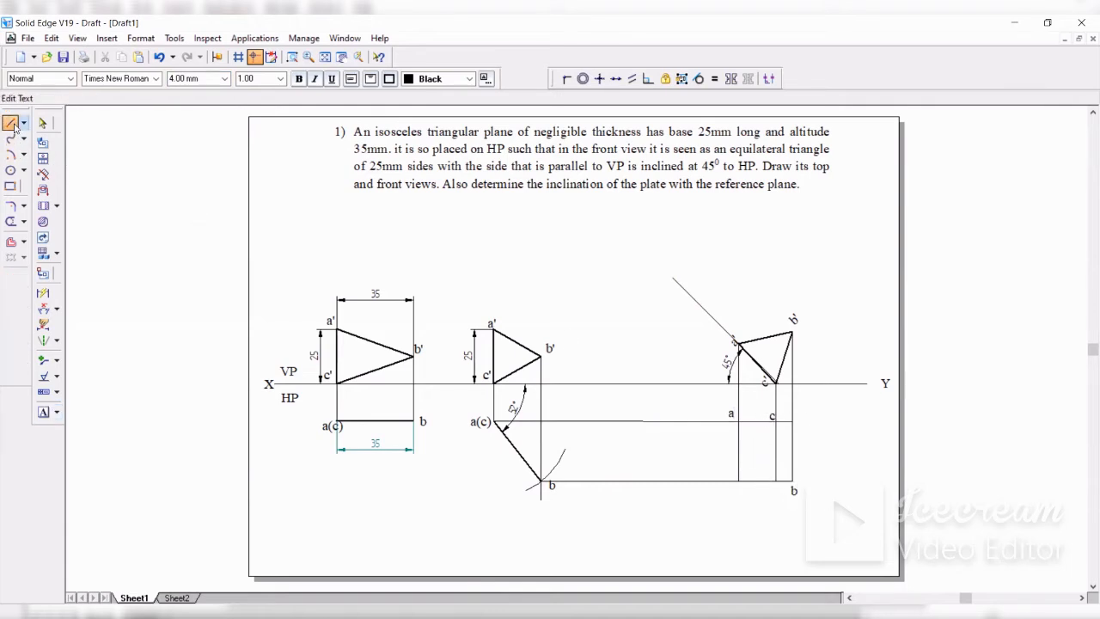
left_click(65, 78)
left_click(76, 78)
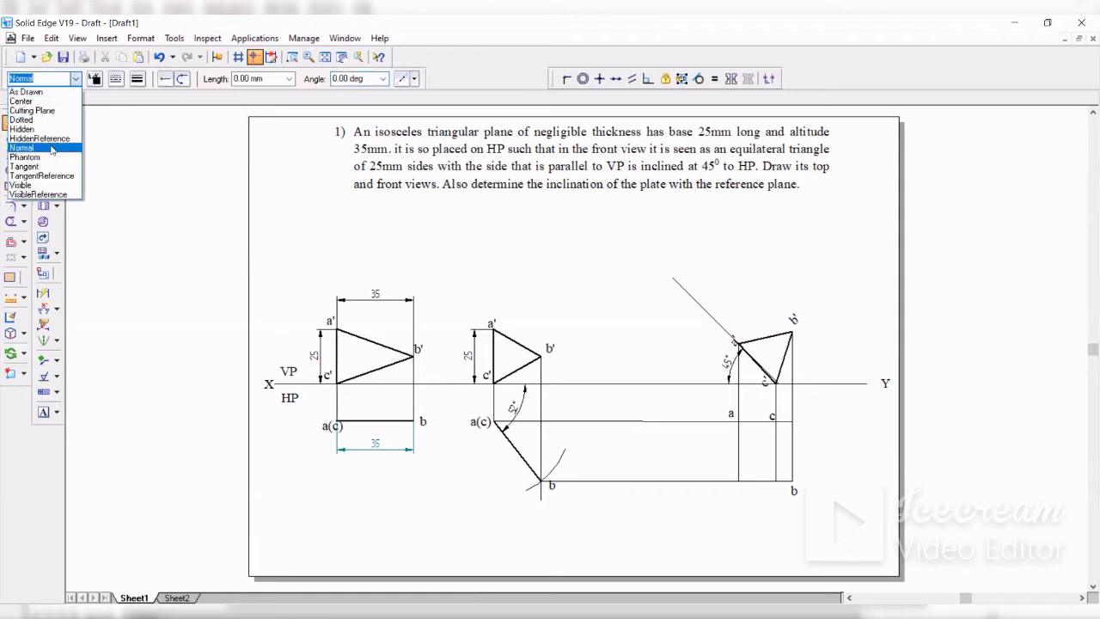
left_click(50, 188)
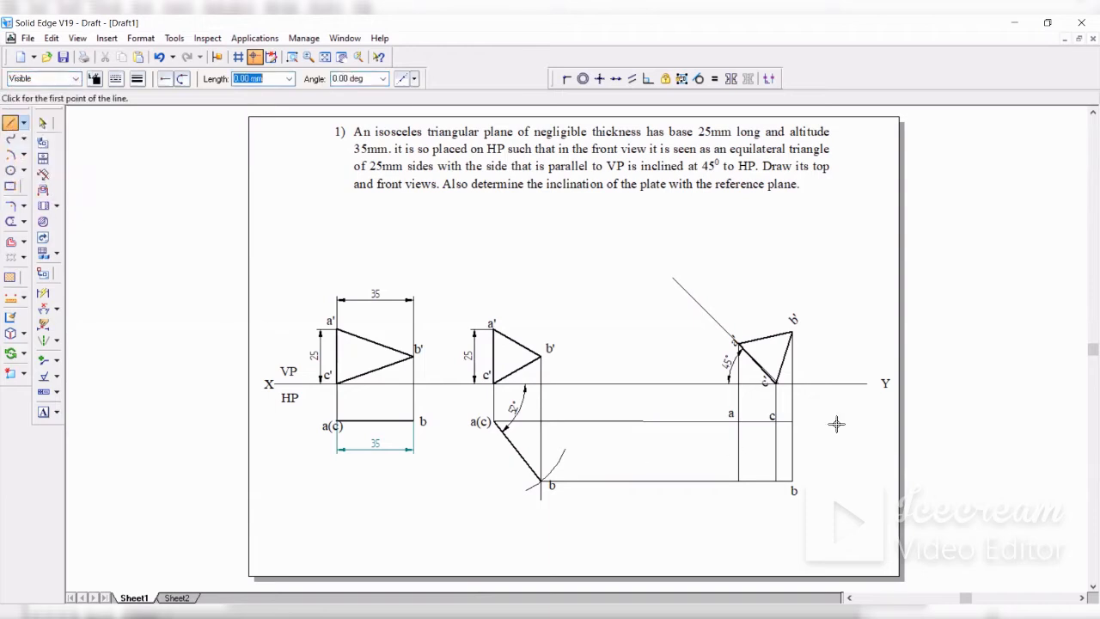
left_click(737, 420)
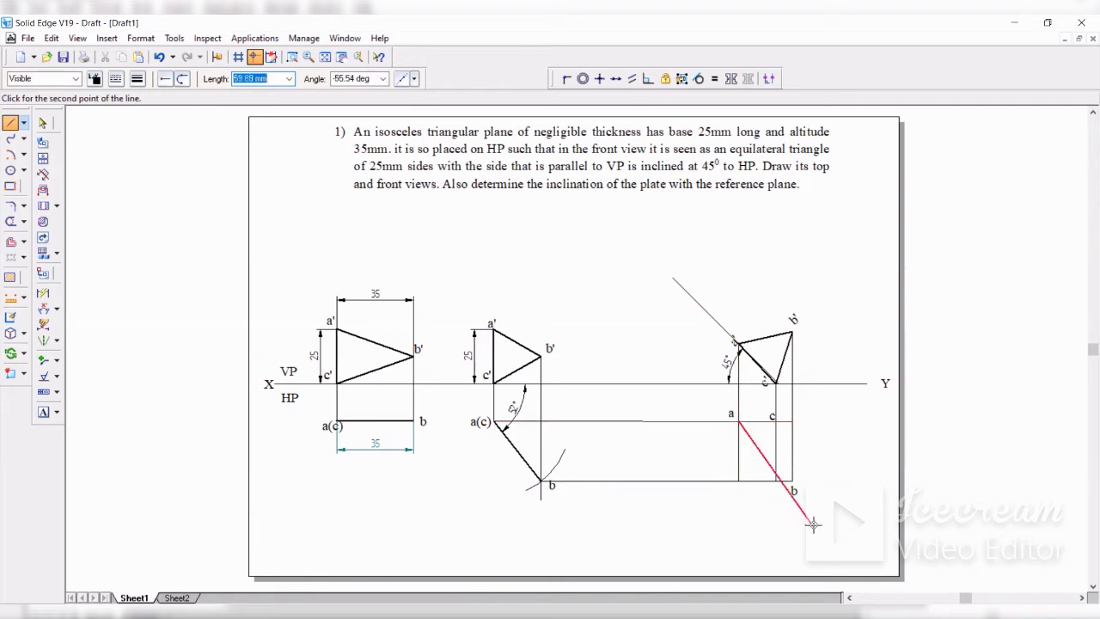
left_click(791, 480)
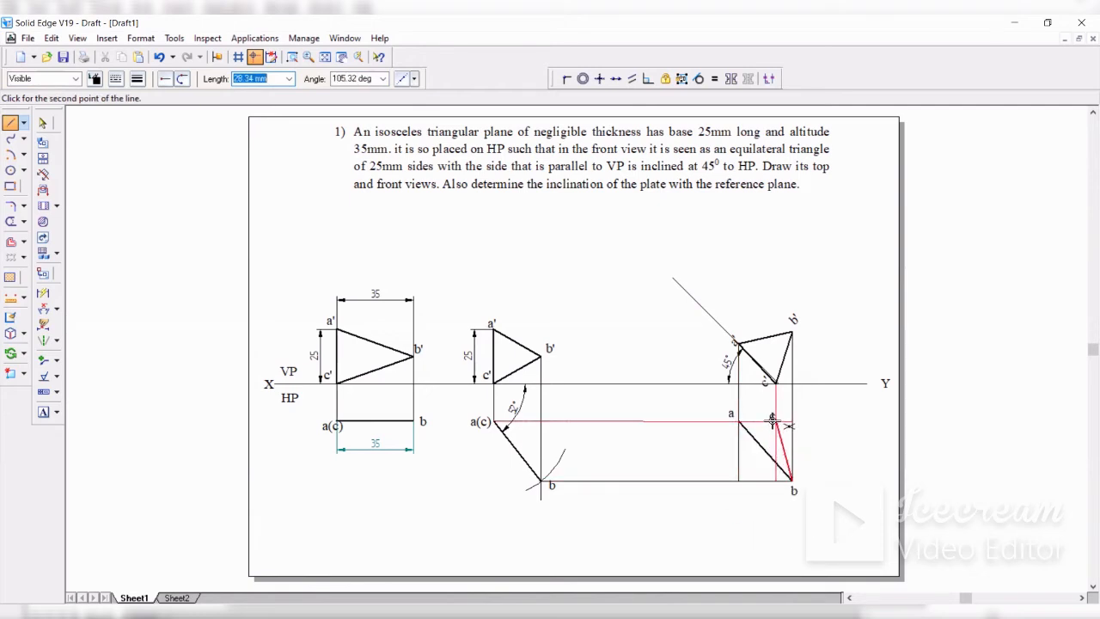
left_click(774, 420)
left_click(738, 421)
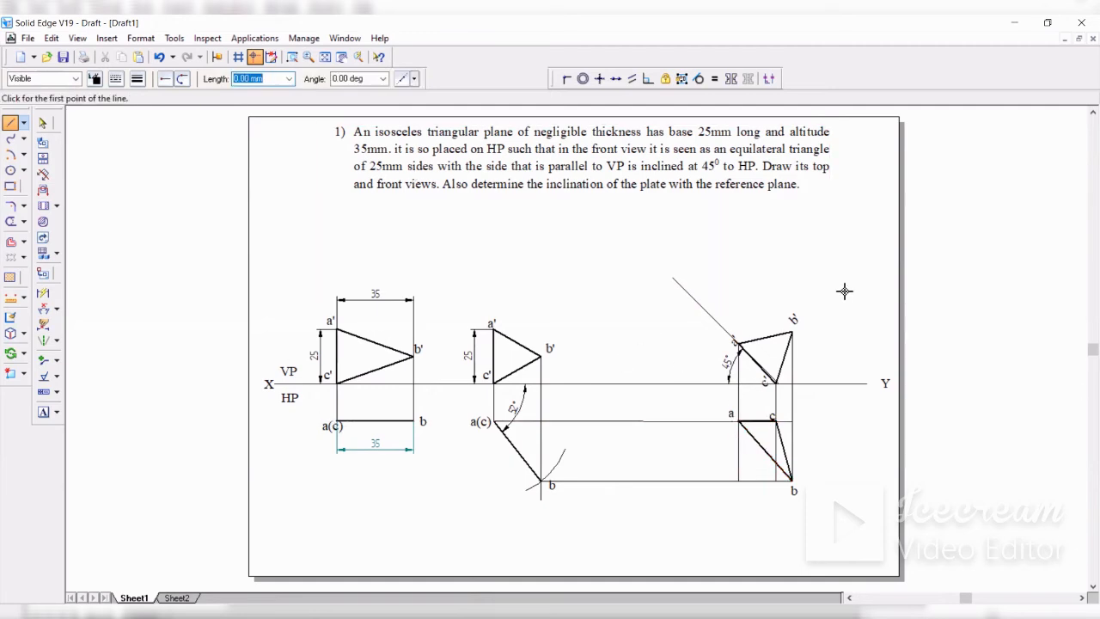
left_click(43, 123)
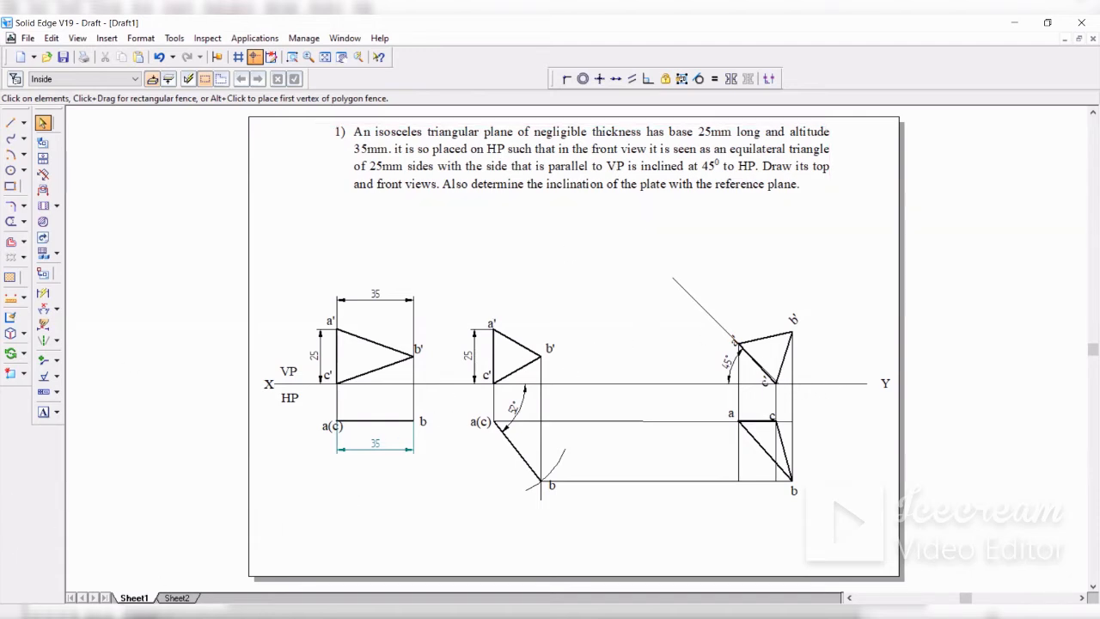
On Sheet2, draw a long horizontal reference line across the lower half of the sheet in the Normal line style
left_click(176, 597)
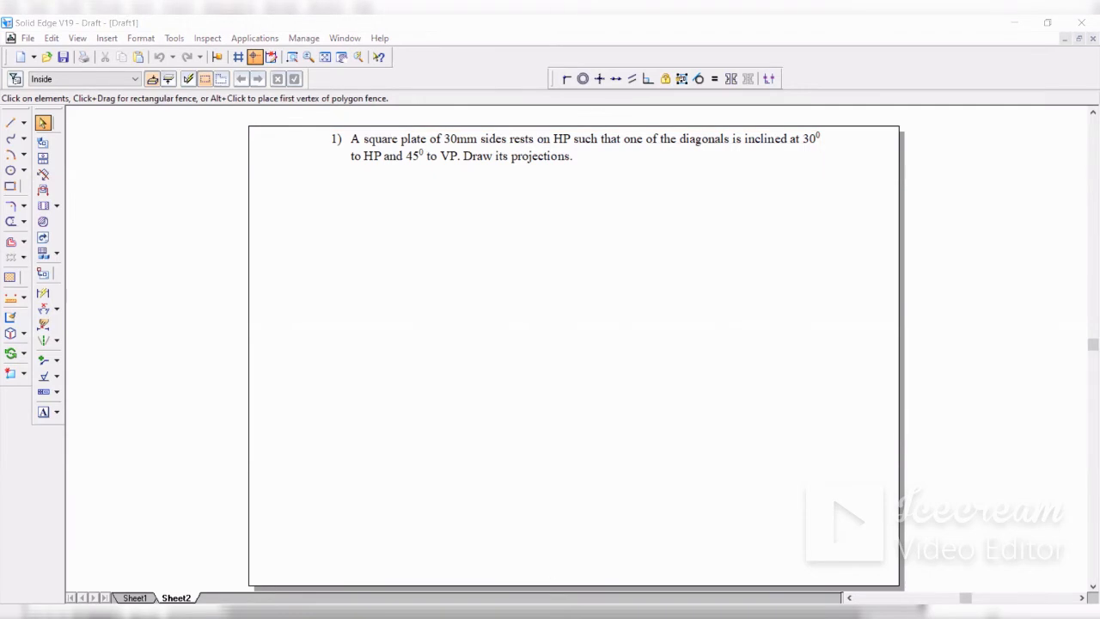
left_click(77, 152)
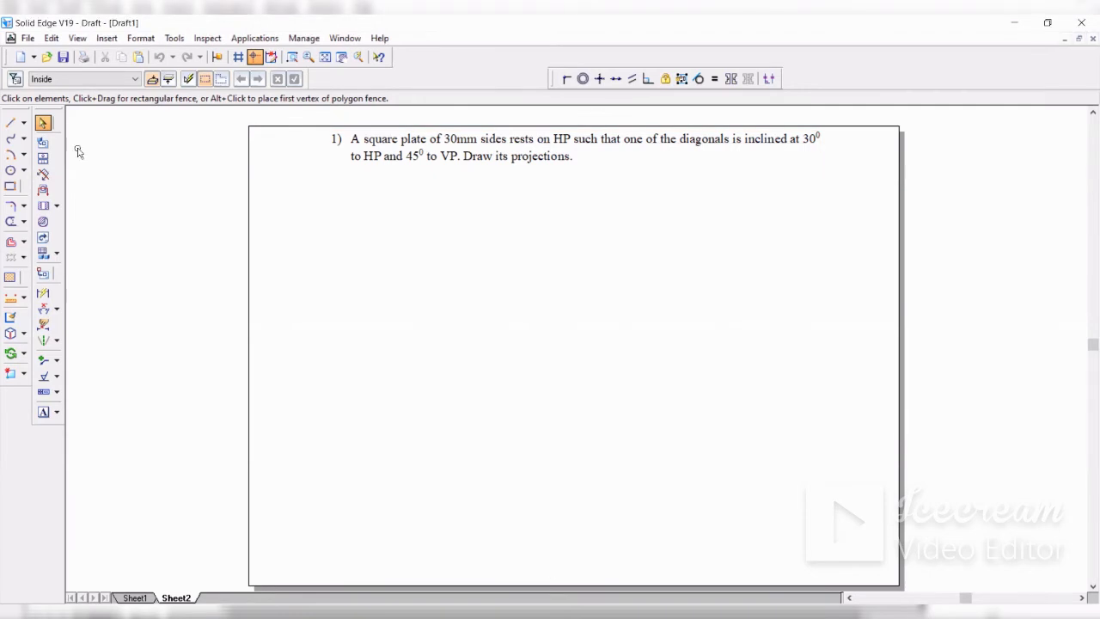
left_click(12, 123)
left_click(75, 78)
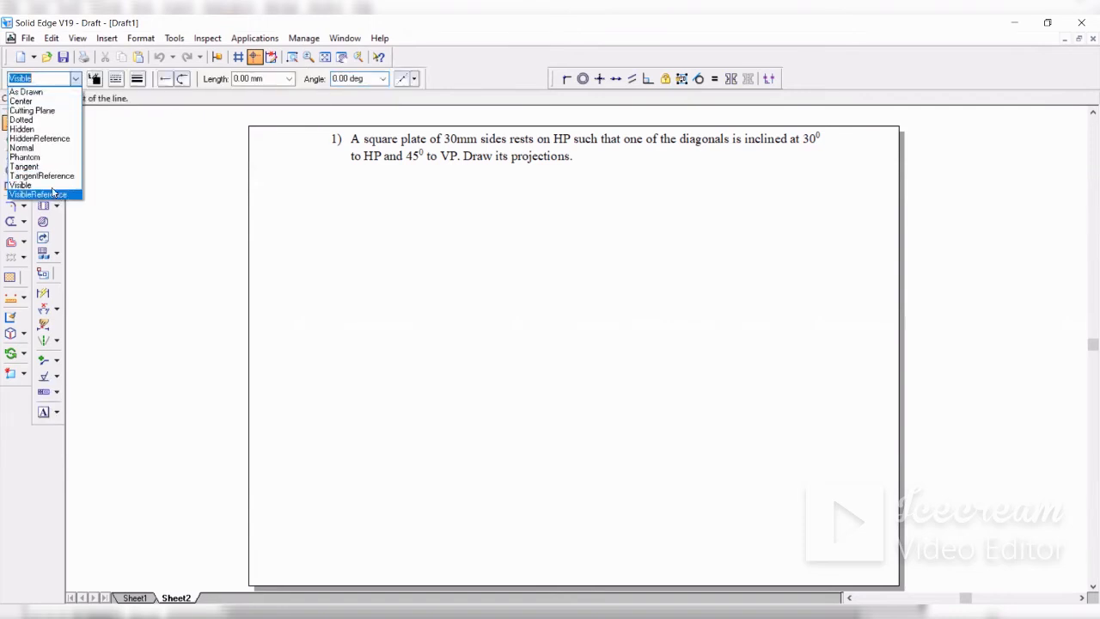
left_click(21, 147)
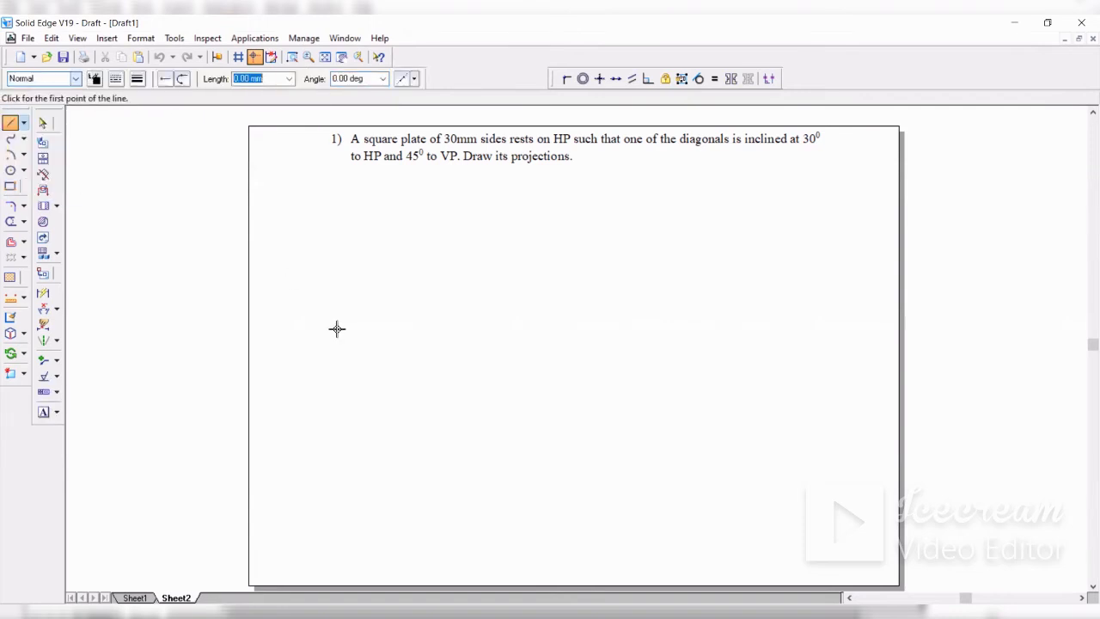
left_click(285, 384)
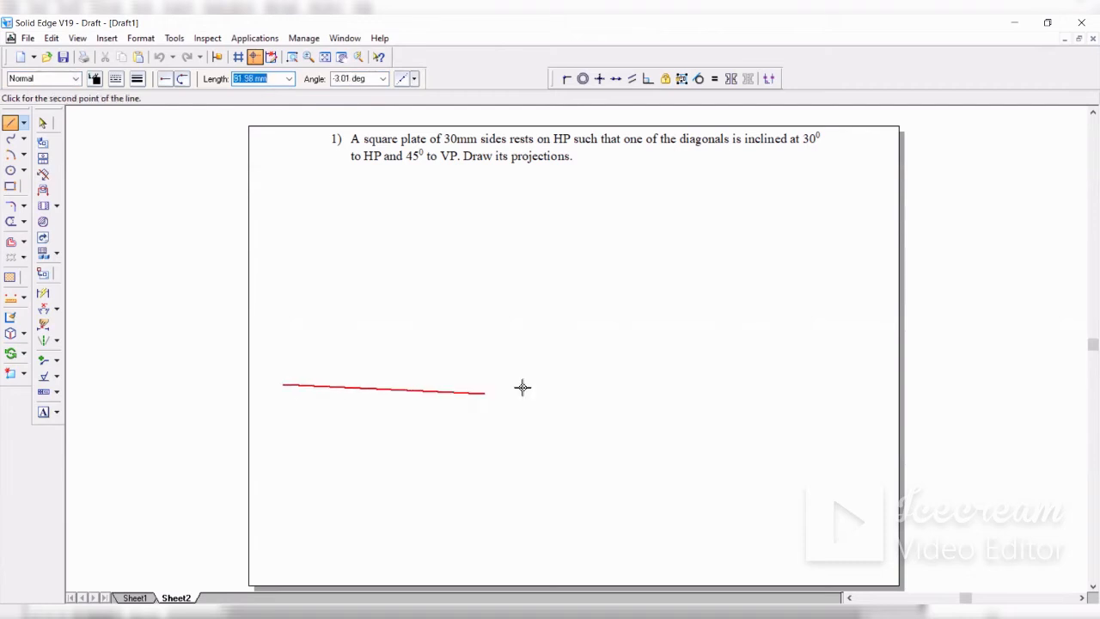
left_click(864, 384)
Label the reference line's ends X and Y, and mark VP above and HP below the line near X
left_click(43, 411)
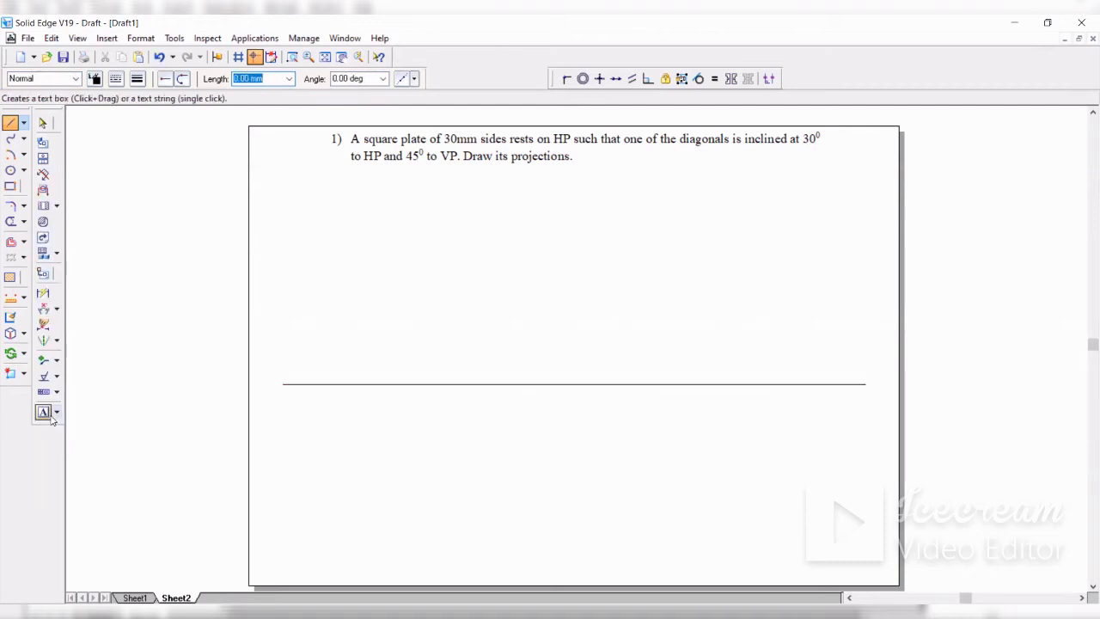
left_click(269, 378)
type("X")
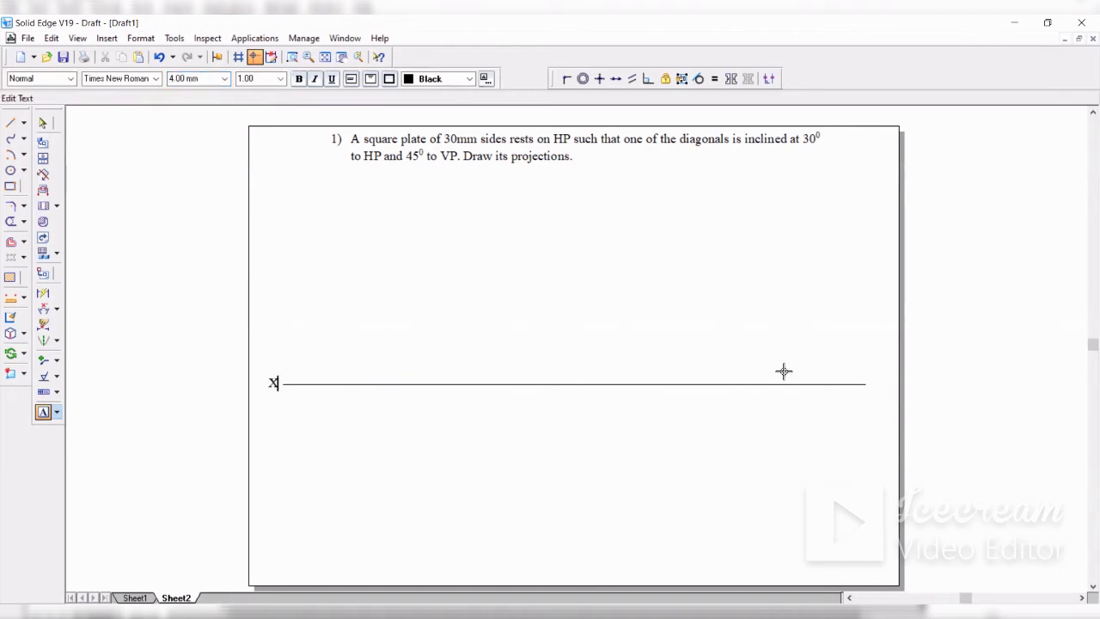
left_click(874, 378)
type("Y")
left_click(294, 374)
type("VP")
left_click(285, 395)
type("HP")
left_click(43, 123)
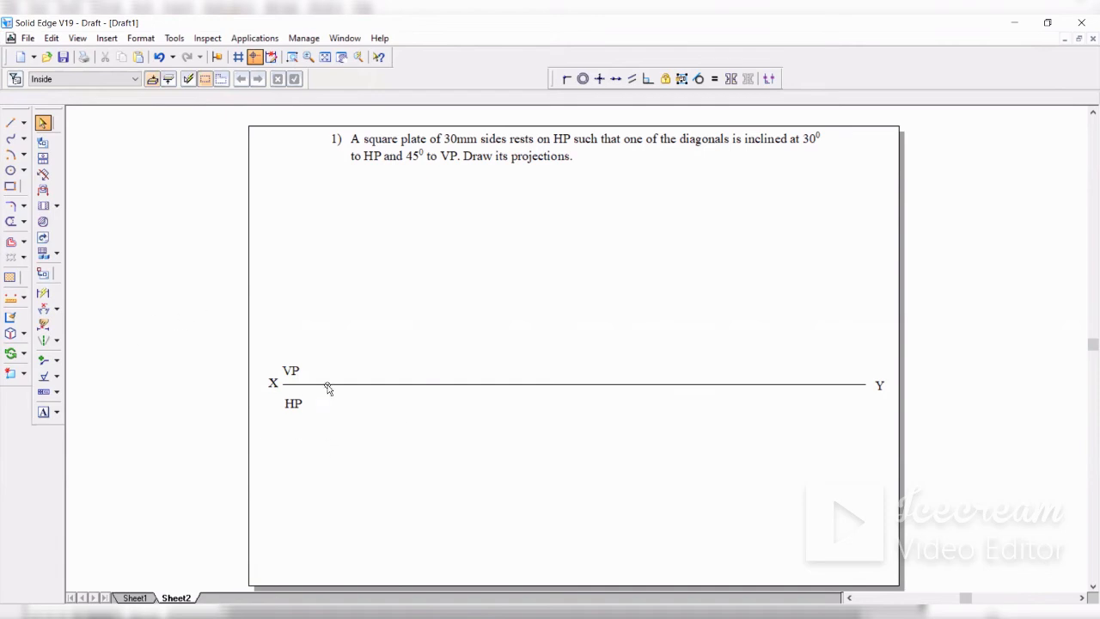
Draw a 30 mm by 30 mm square rotated 45° below the reference line, near the X end
left_click(11, 186)
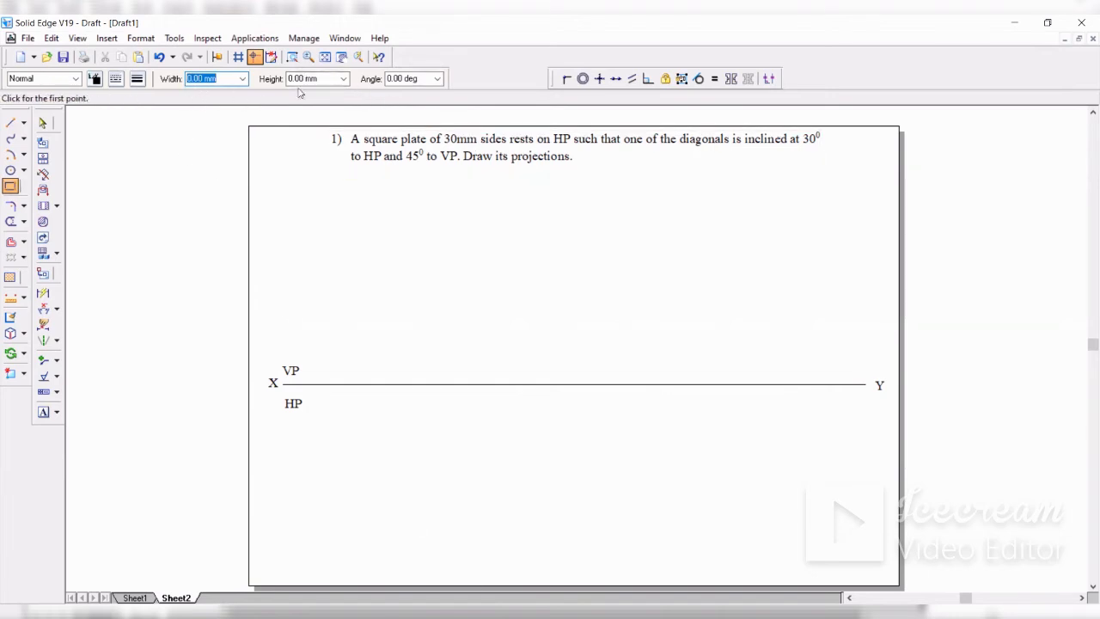
type("30")
left_click(303, 78)
type("30")
key("Tab")
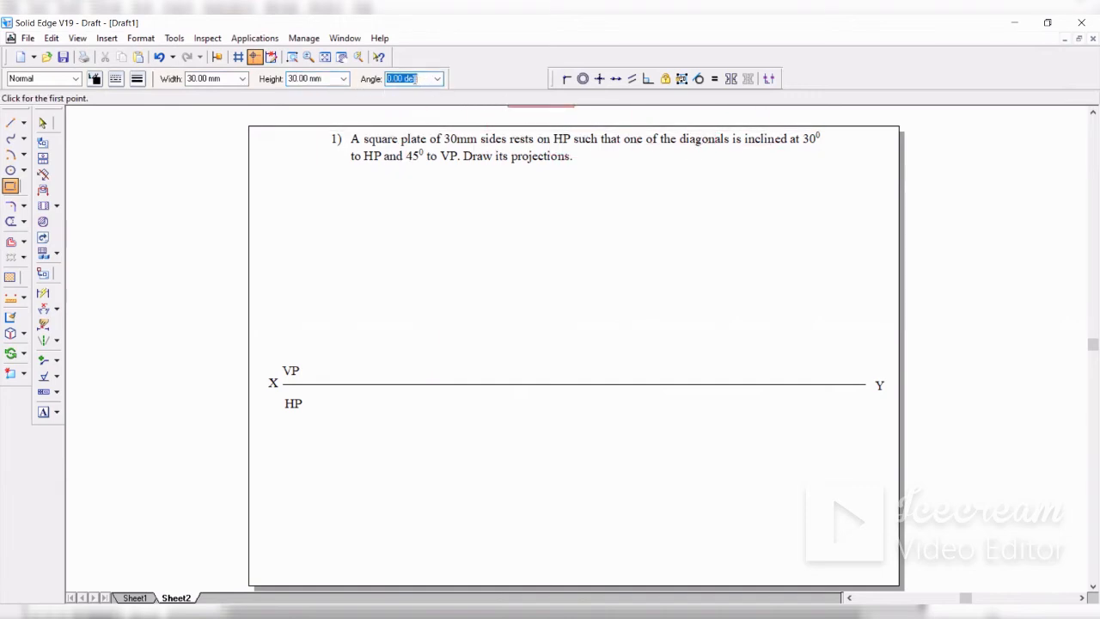
type("45")
key("Tab")
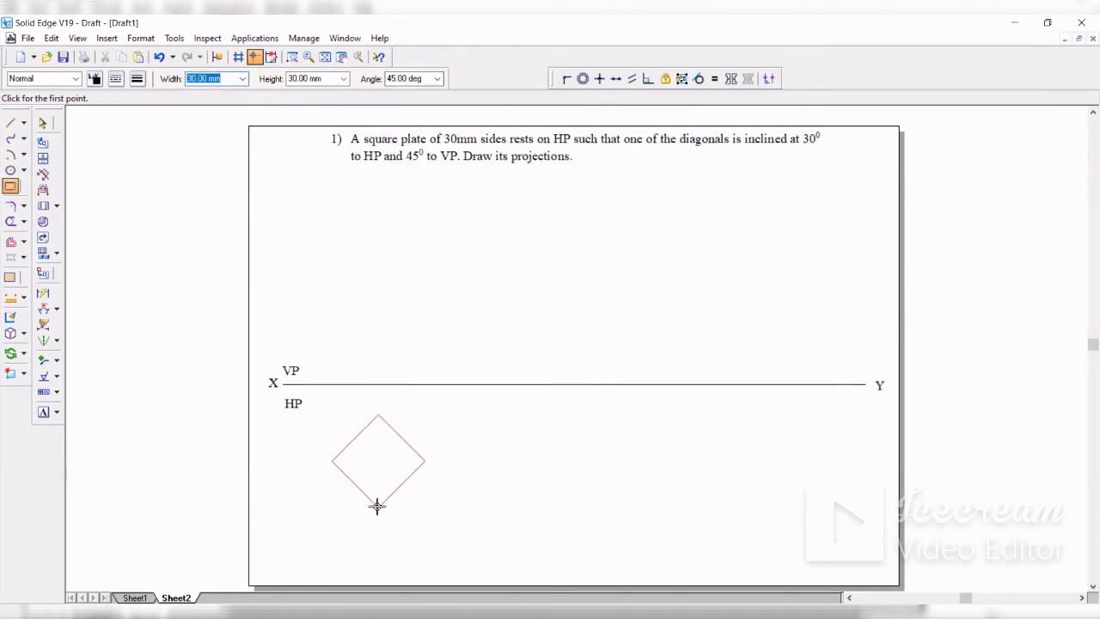
left_click(370, 506)
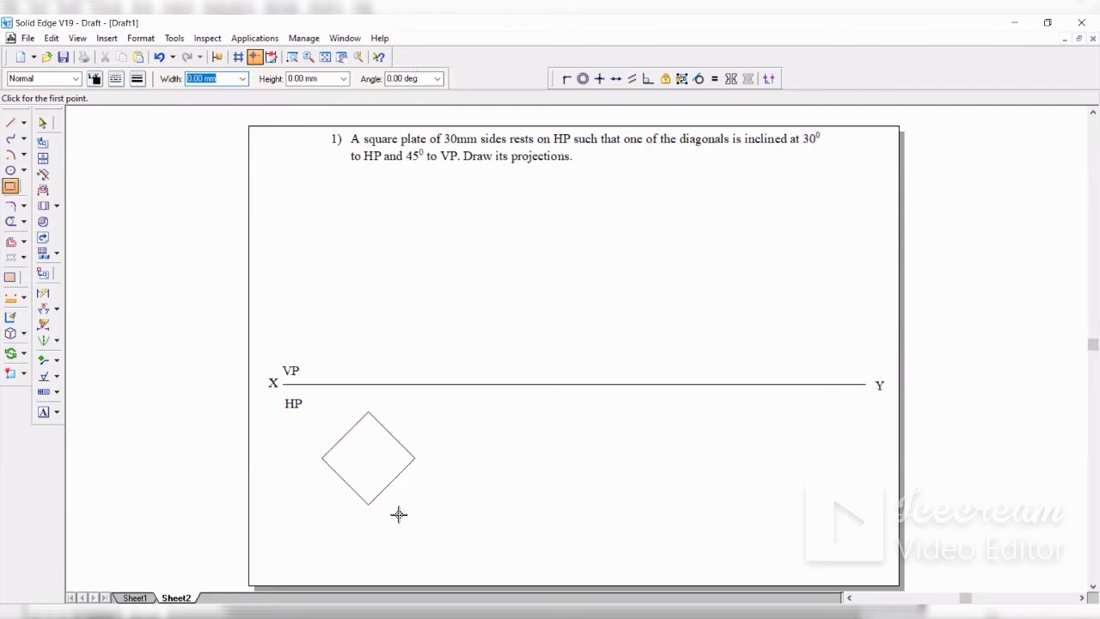
Change all four sides of the rotated square to the Visible line style
left_click(43, 122)
left_click_drag(320, 399, 443, 539)
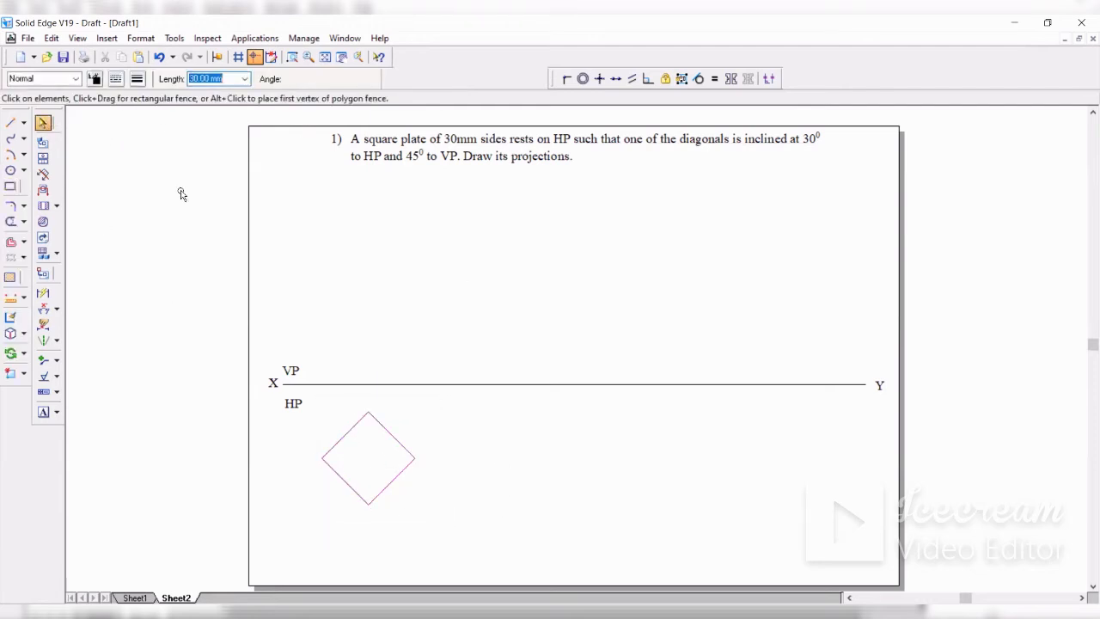
left_click(76, 78)
left_click(62, 184)
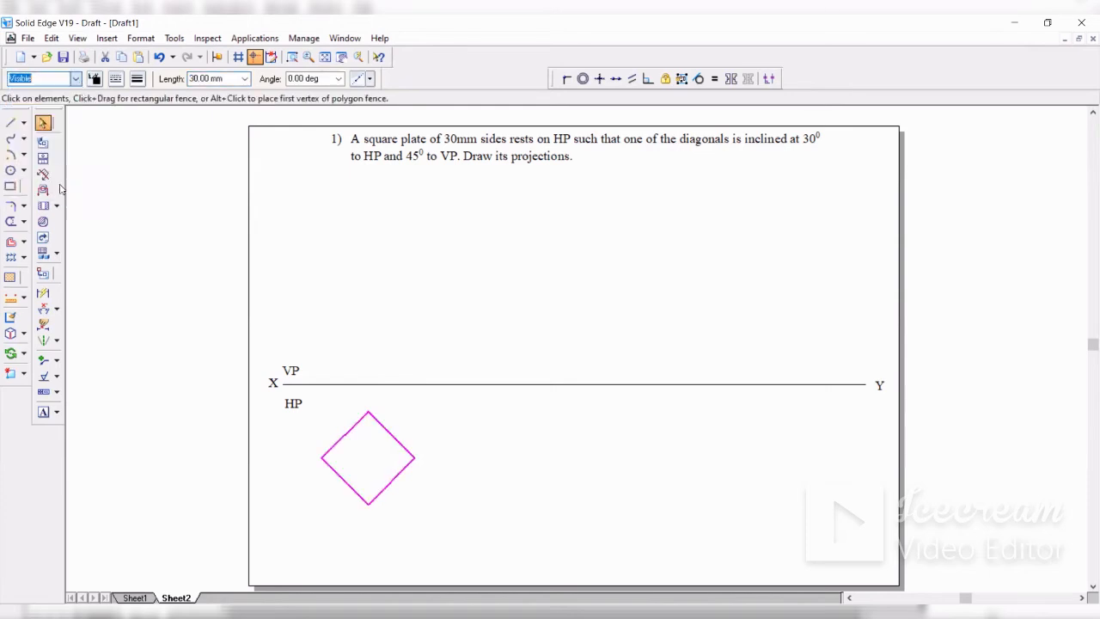
left_click(359, 283)
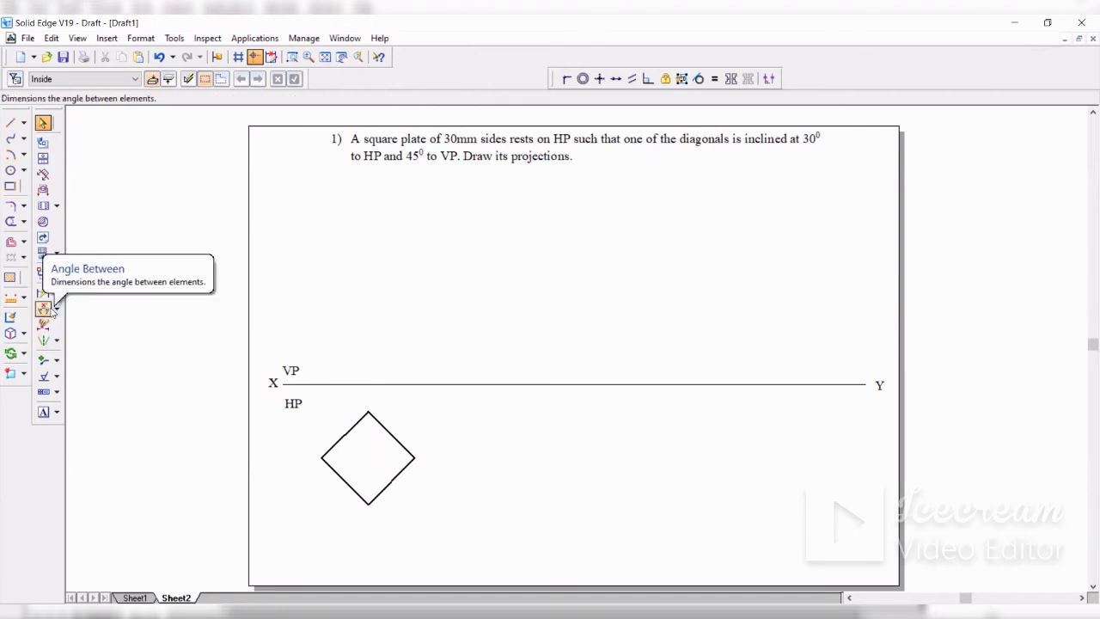
Dimension the lower-left side of the rotated square, placing the dimension outside the square
left_click(43, 293)
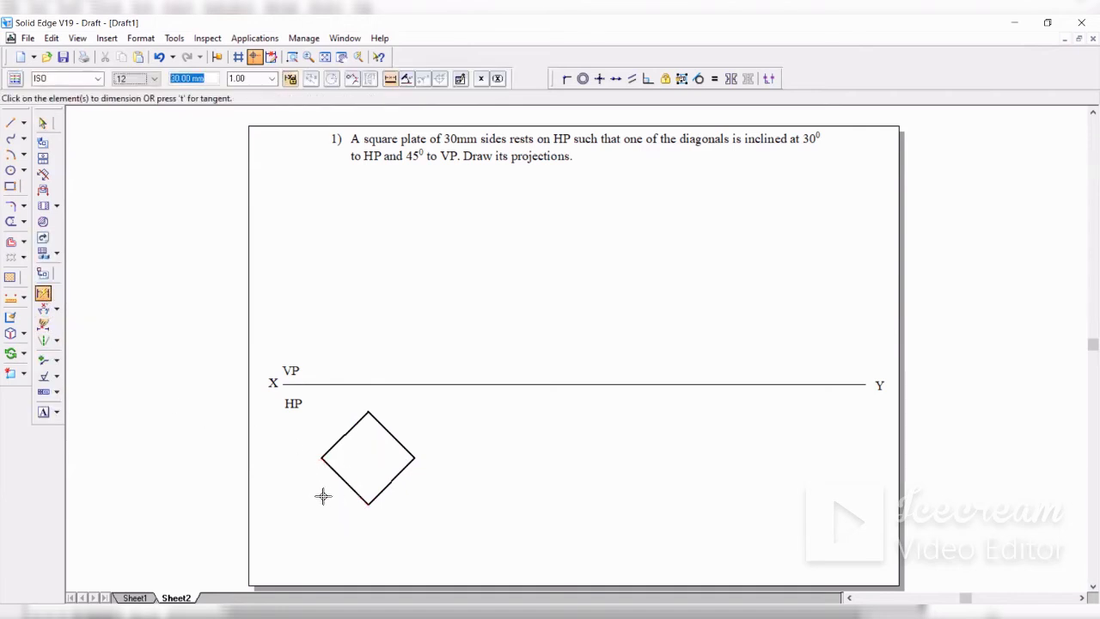
left_click(325, 494)
left_click(366, 542)
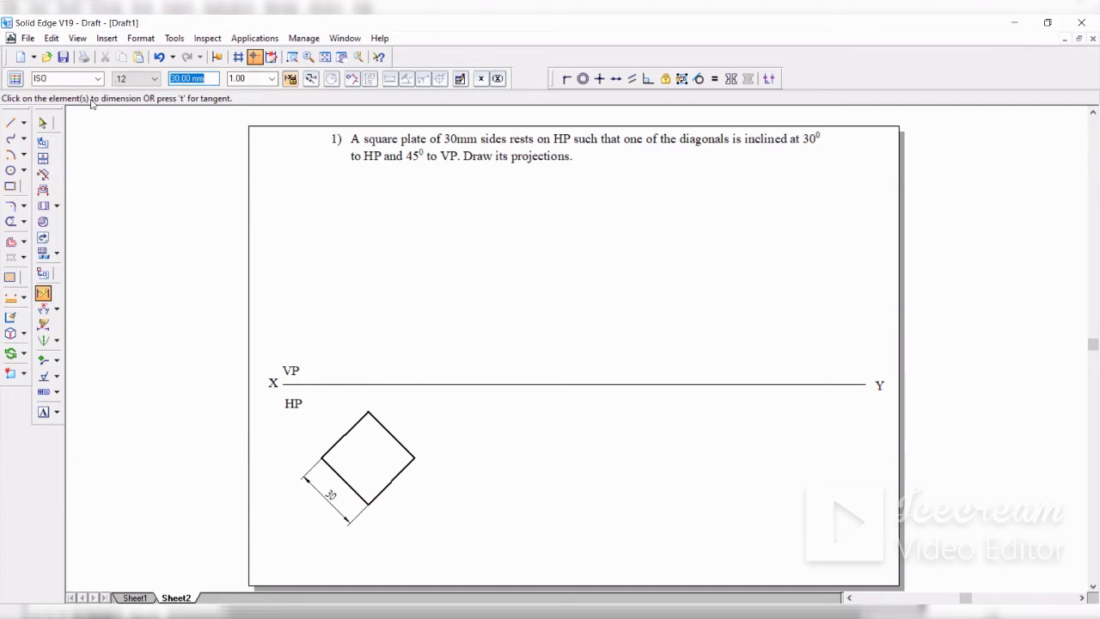
Draw vertical projectors in the Normal line style from the square's left, bottom and right corners up to the XY line
left_click(12, 124)
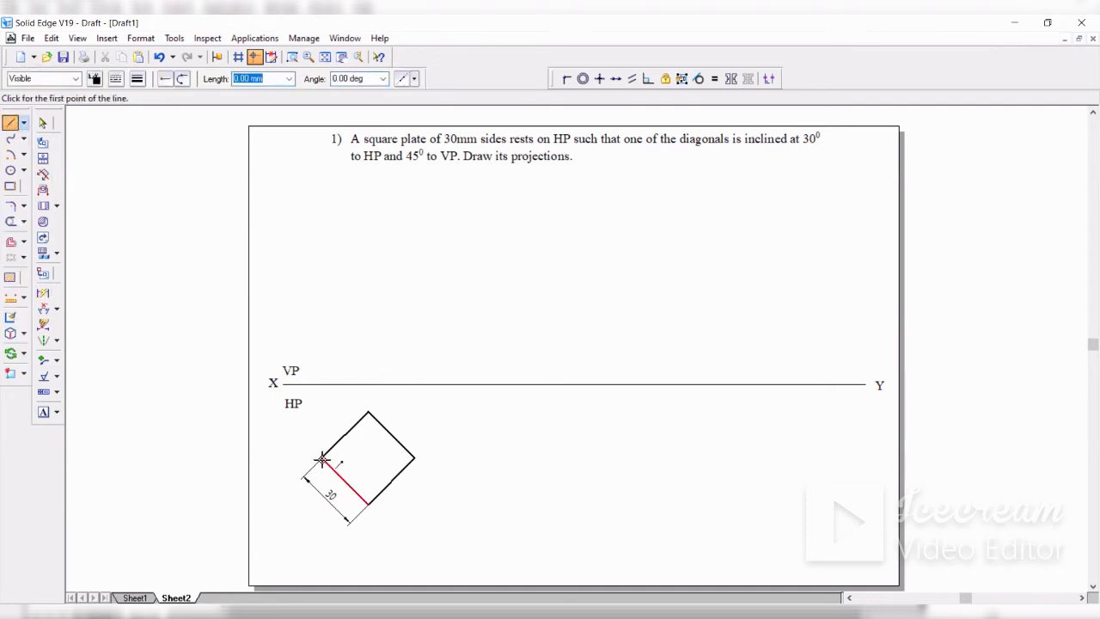
left_click(322, 458)
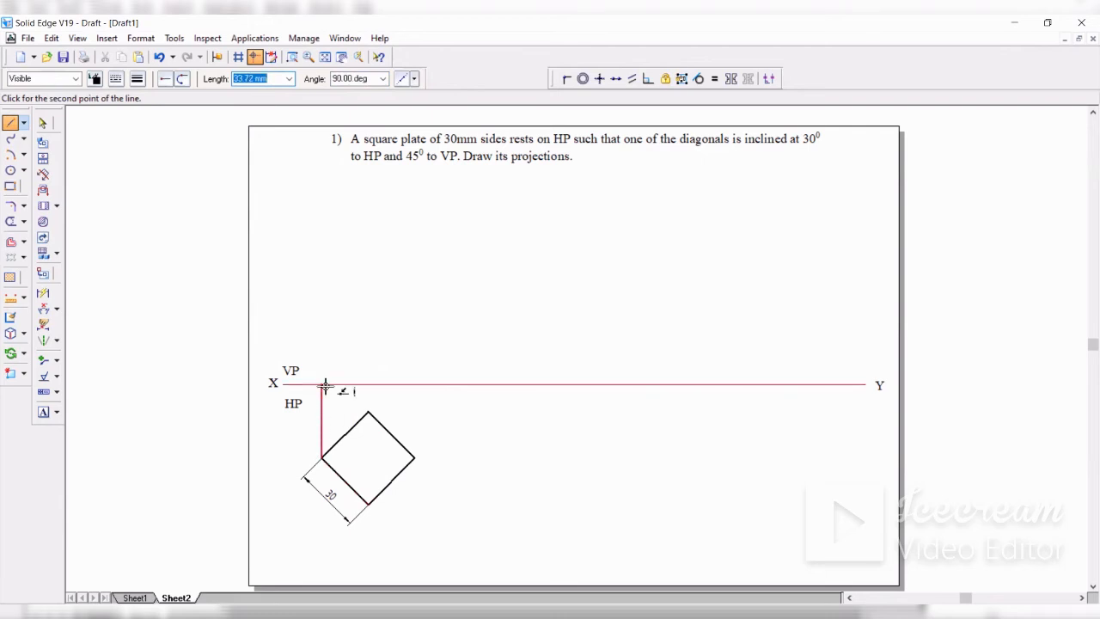
left_click(75, 78)
left_click(21, 148)
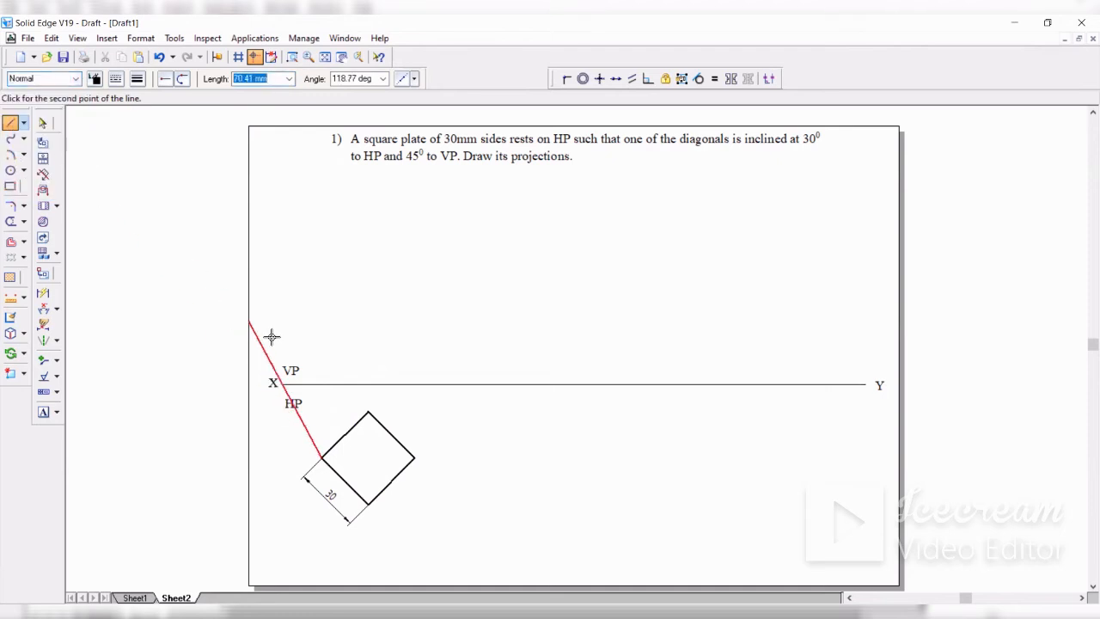
left_click(324, 386)
right_click(324, 386)
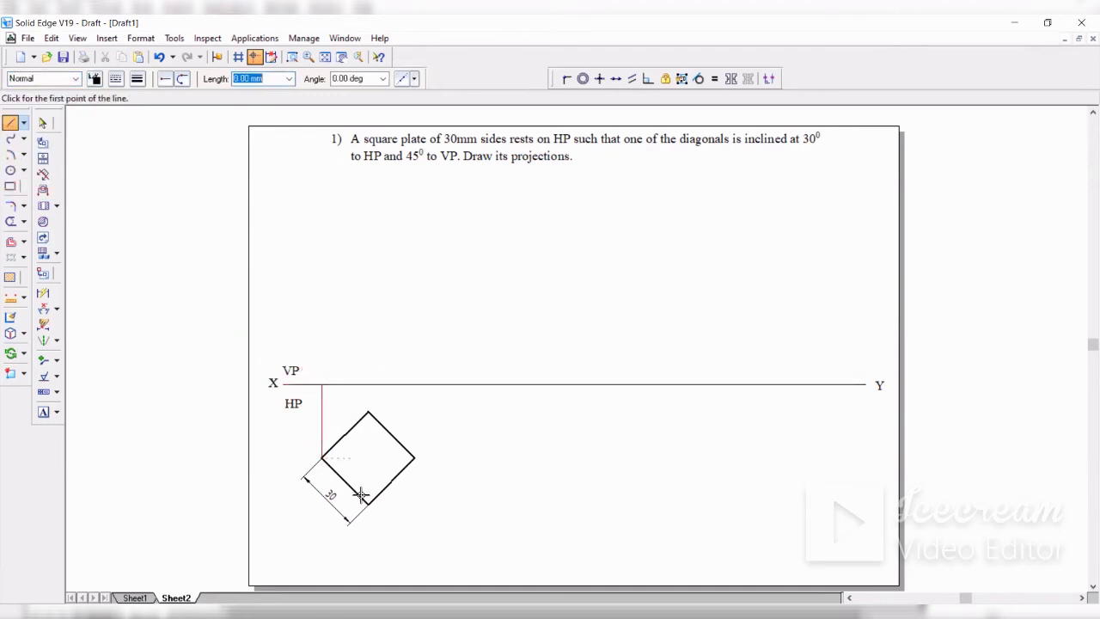
left_click(369, 505)
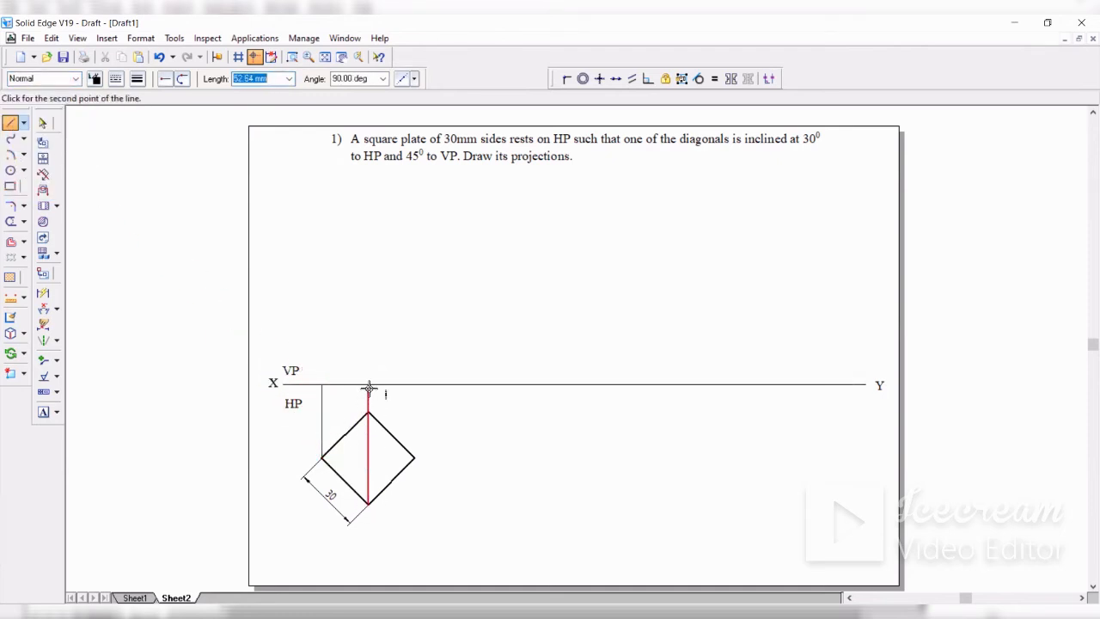
left_click(368, 385)
right_click(369, 385)
left_click(413, 457)
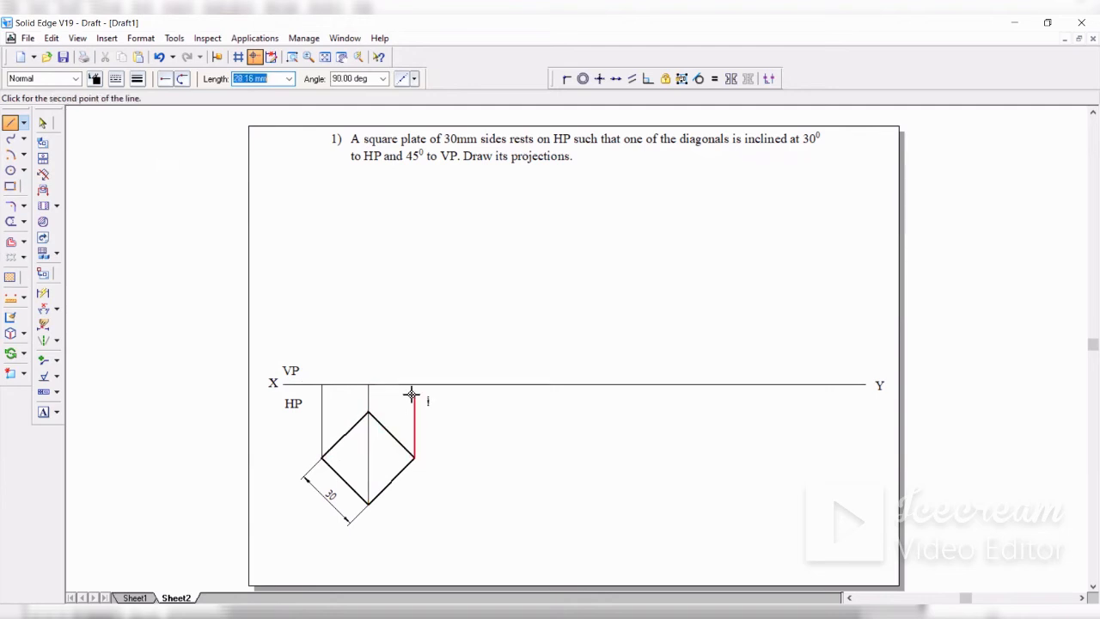
left_click(414, 384)
right_click(414, 385)
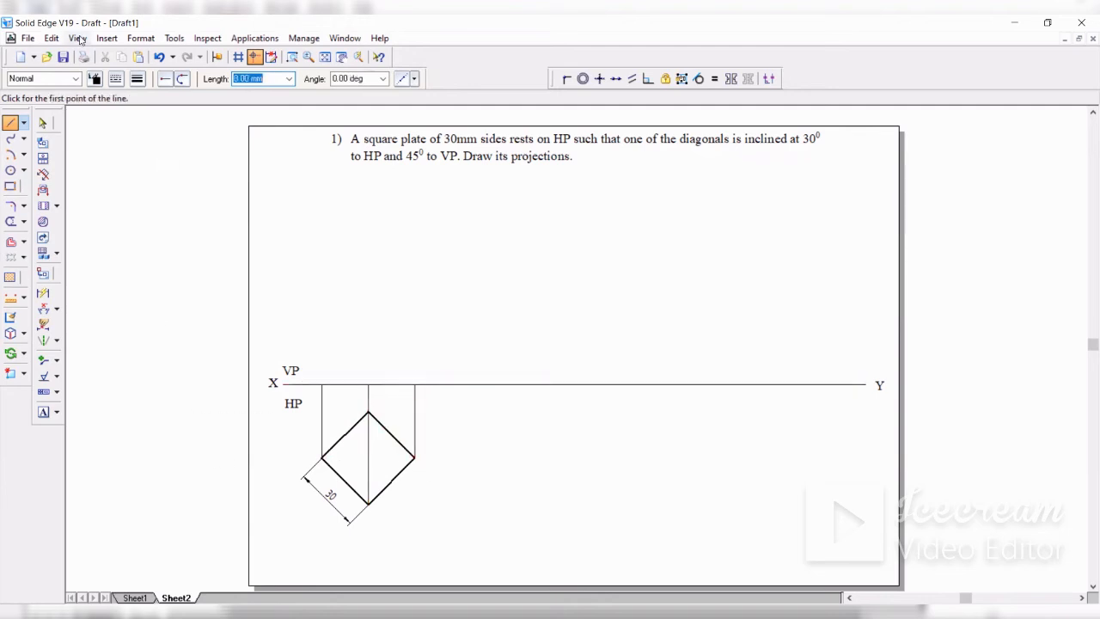
Draw the plate's front view as a Visible-style line along XY between the left and right projectors
left_click(12, 122)
left_click(76, 78)
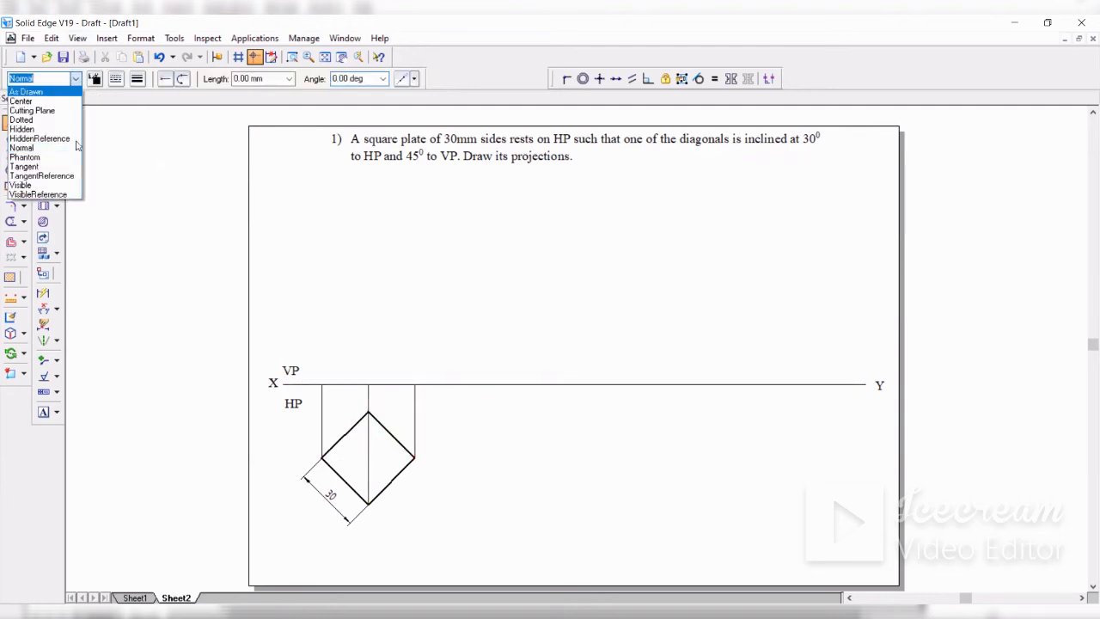
left_click(67, 183)
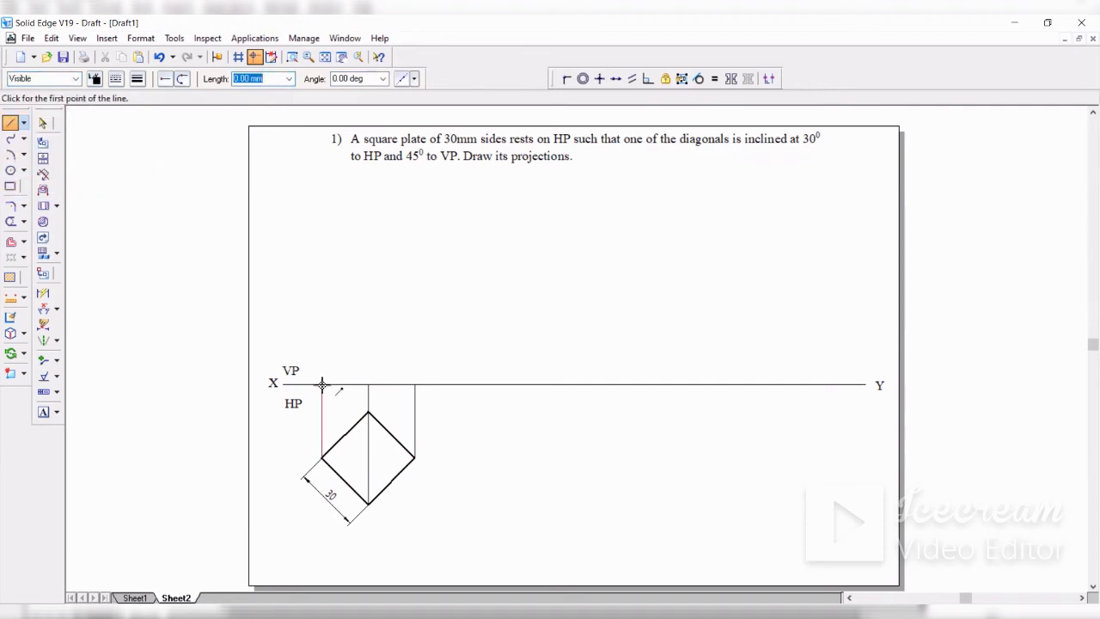
left_click(322, 384)
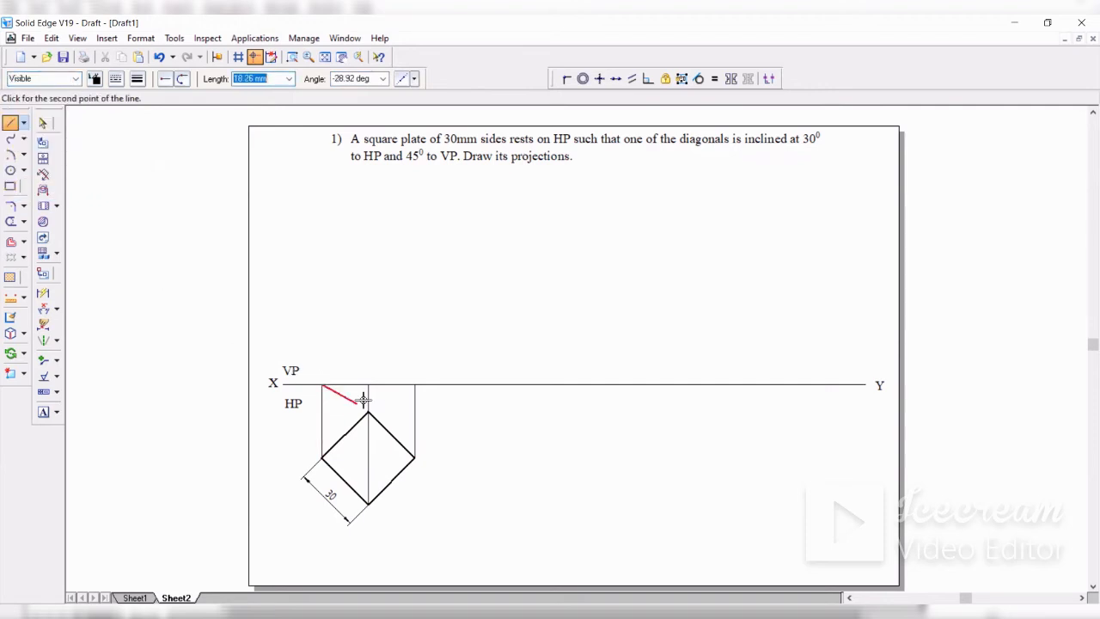
left_click(415, 384)
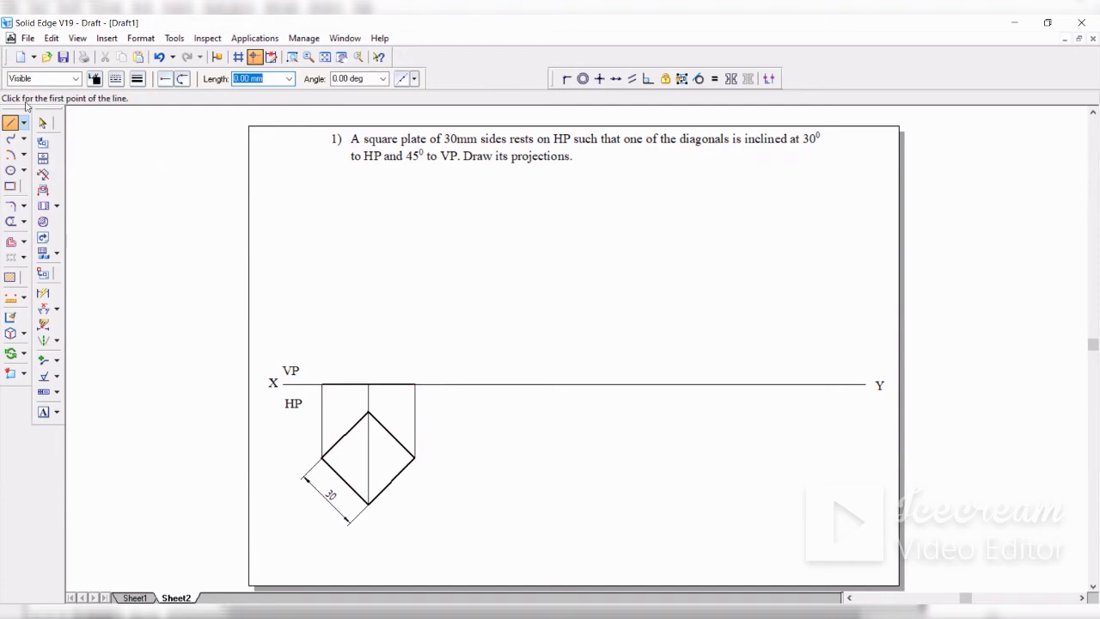
left_click(43, 124)
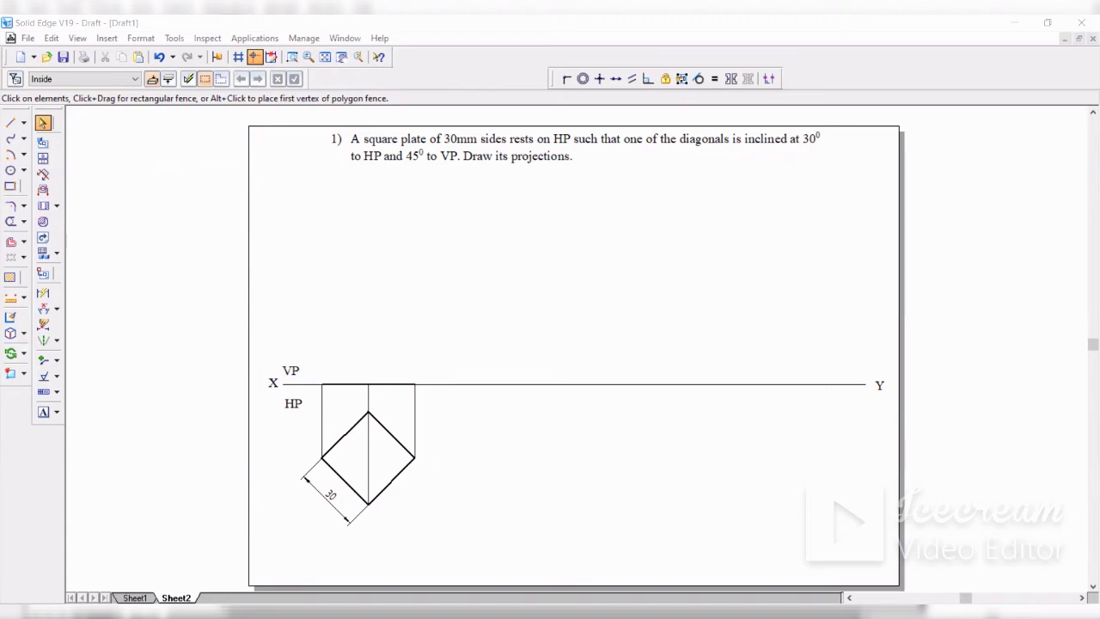
Label the square's left, bottom, right and top corners a, b, c and d
left_click(292, 452)
left_click(41, 413)
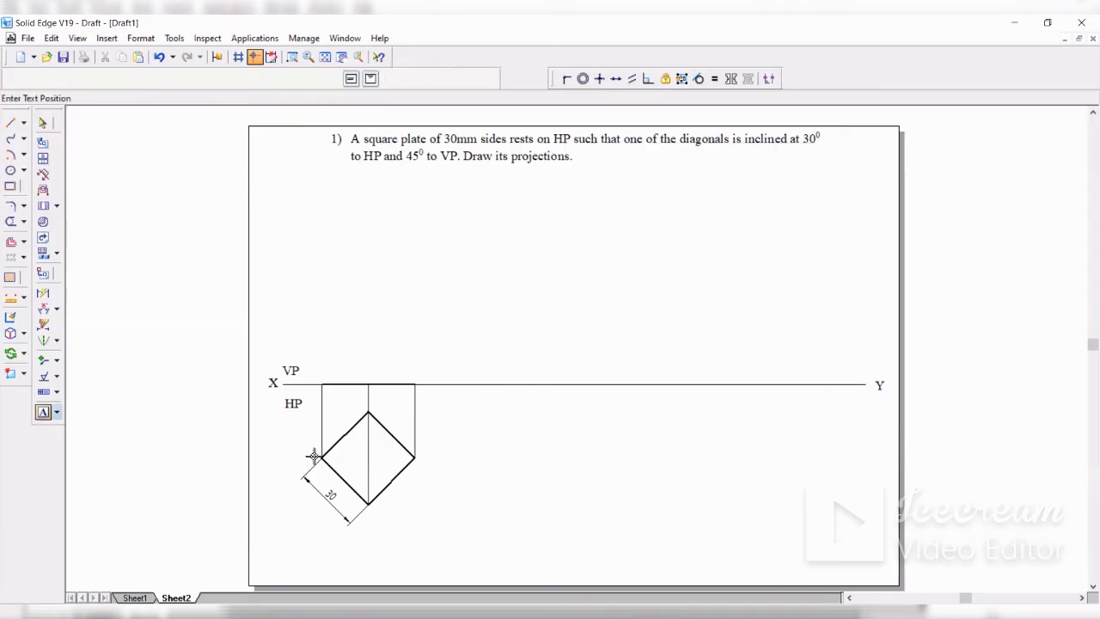
left_click(343, 474)
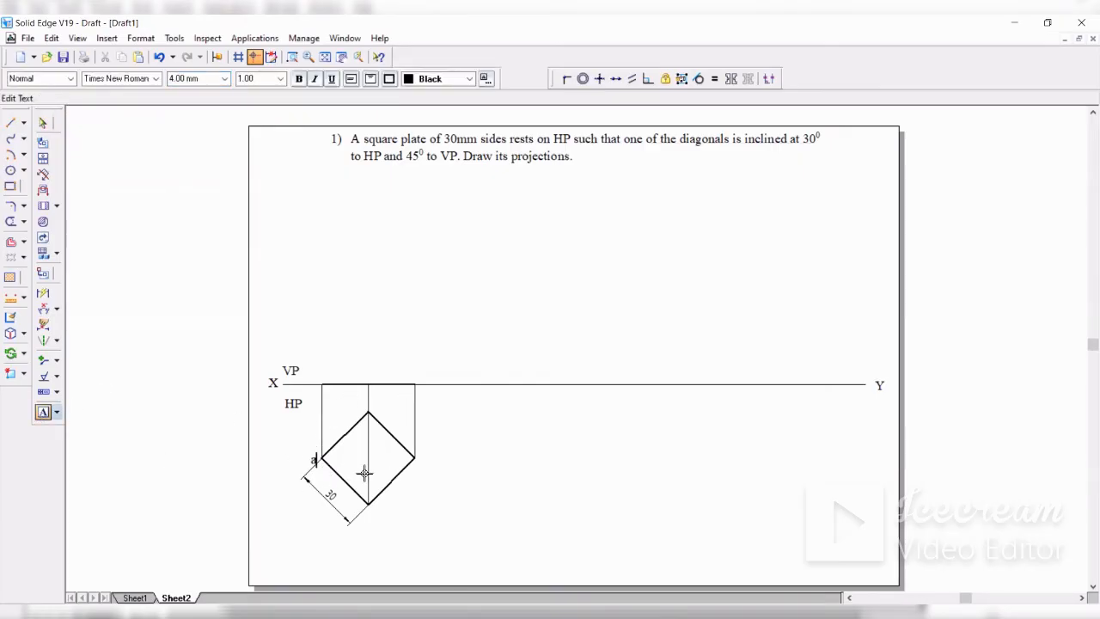
type("a")
left_click(369, 504)
type("b")
left_click(418, 445)
type("c")
left_click(375, 400)
type("d")
Label the front-view points a', b'(d') and c' above the XY line at their projectors
left_click(314, 373)
type("a'")
left_click(415, 374)
type("c'")
type("(d")
left_click(43, 123)
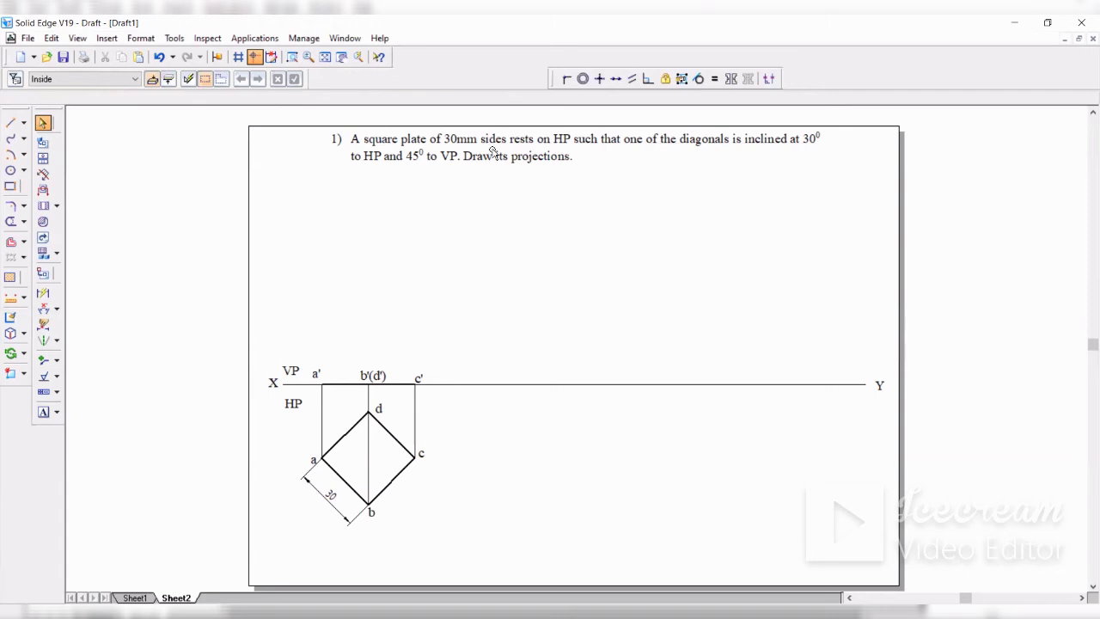
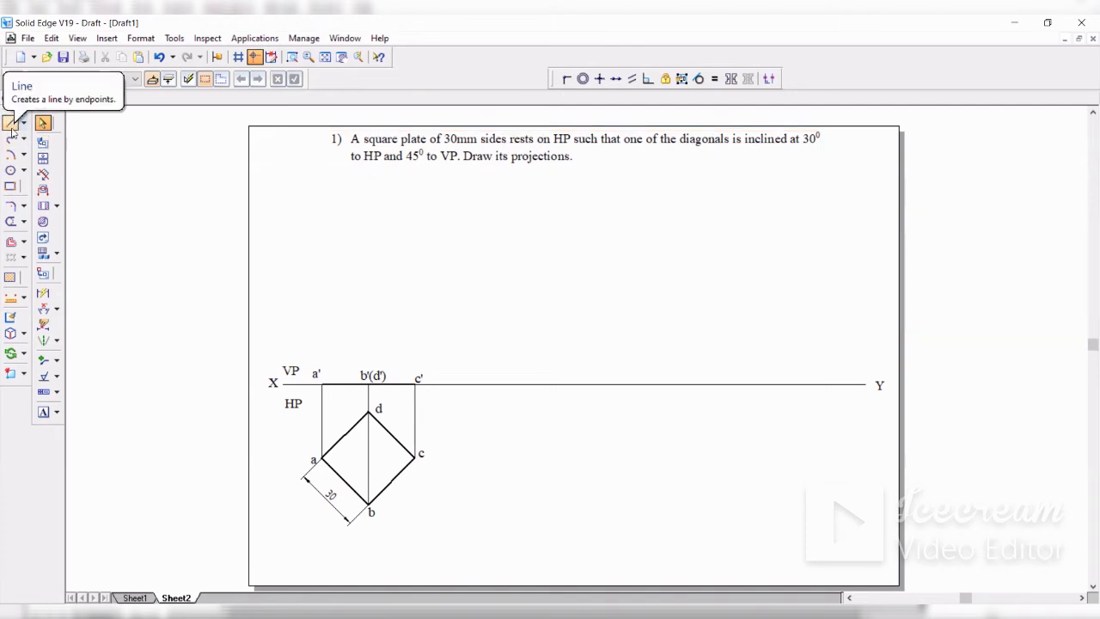
Copy the front-view line, its a', b'(d') and c' labels and the middle projector along XY, clear of the original view
left_click(24, 353)
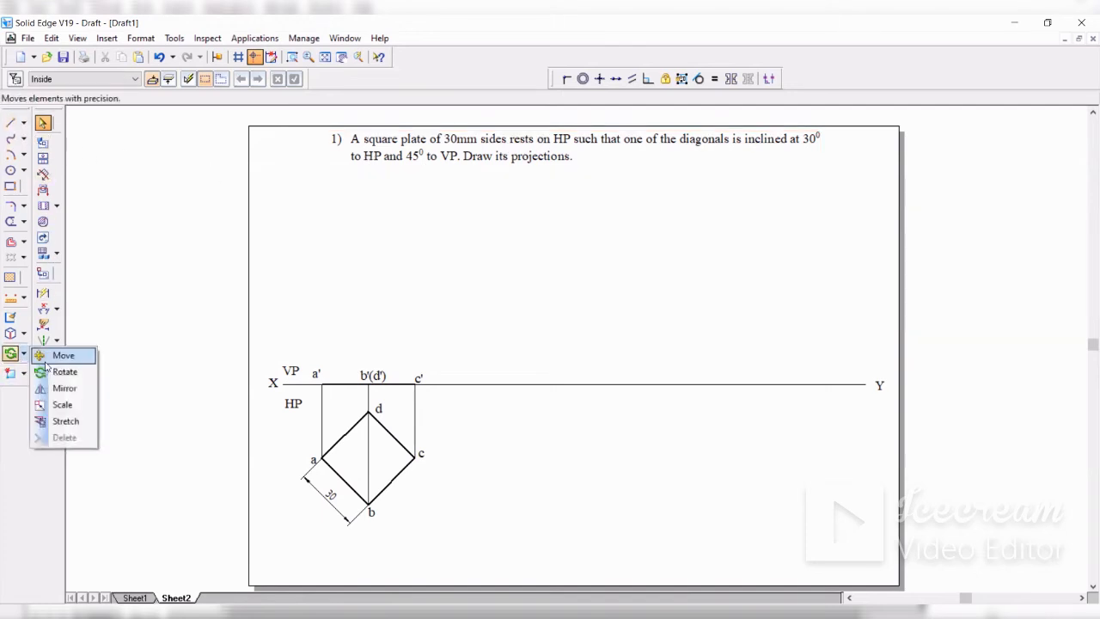
left_click(55, 357)
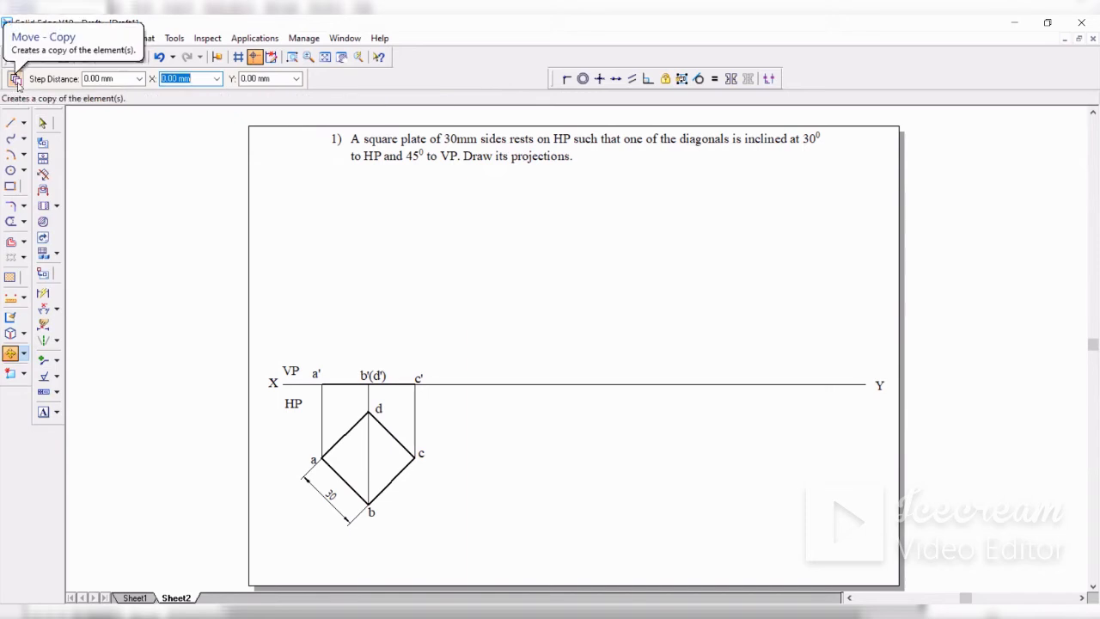
left_click(15, 79)
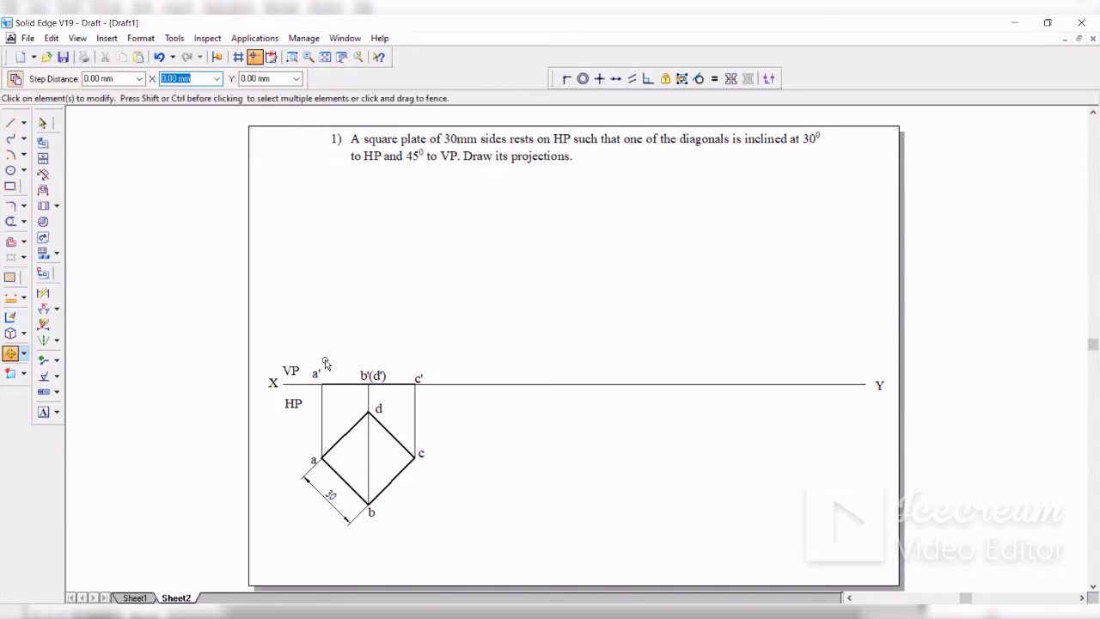
left_click_drag(307, 355, 461, 394)
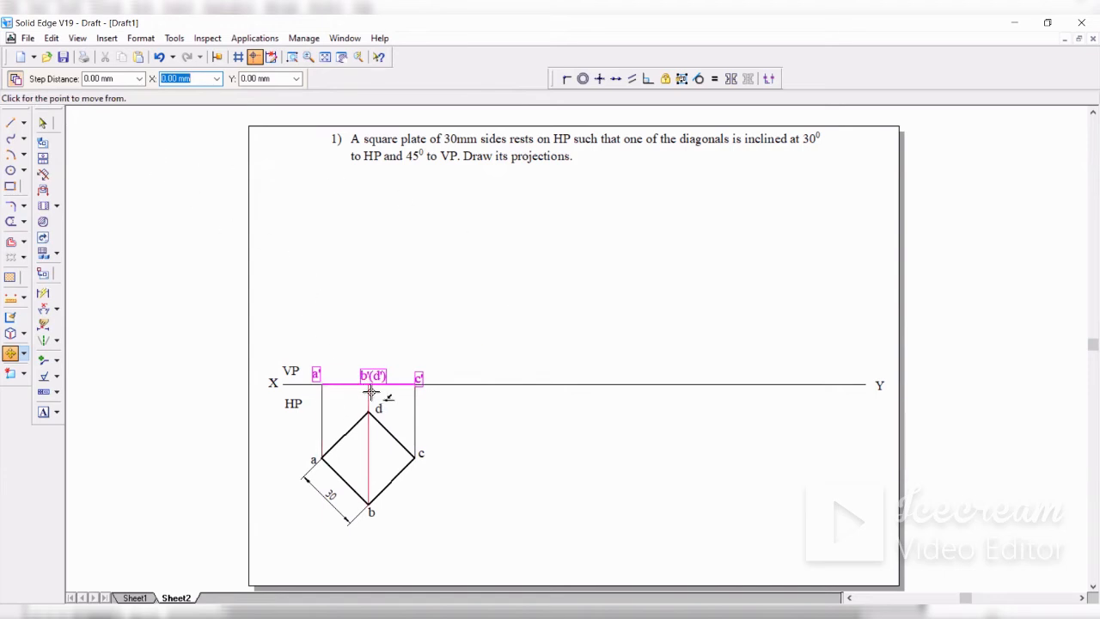
key("Escape")
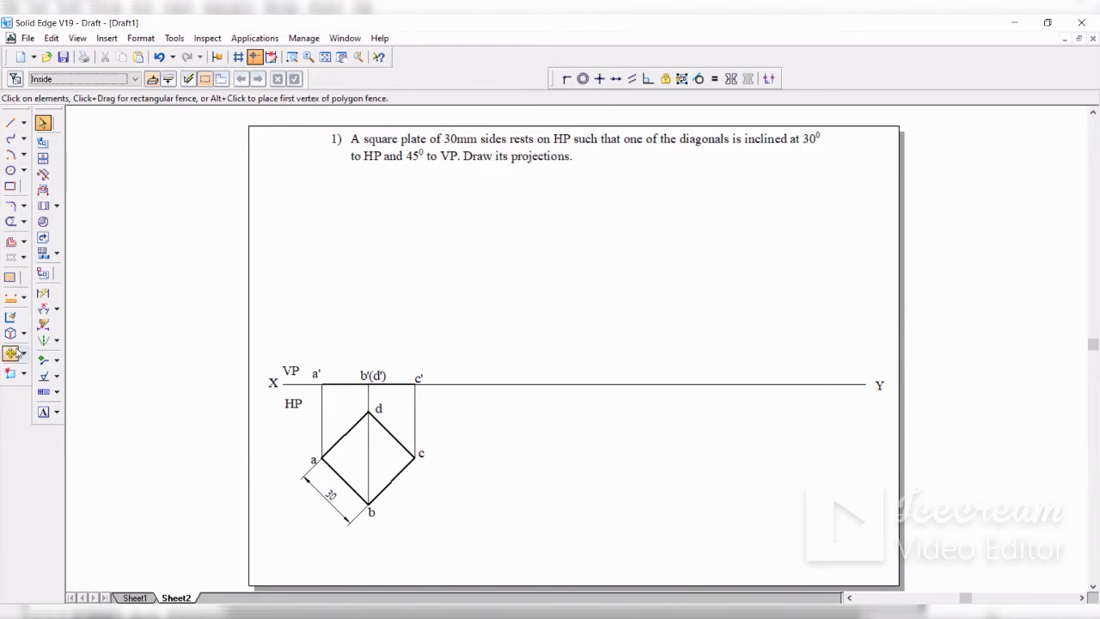
left_click(44, 125)
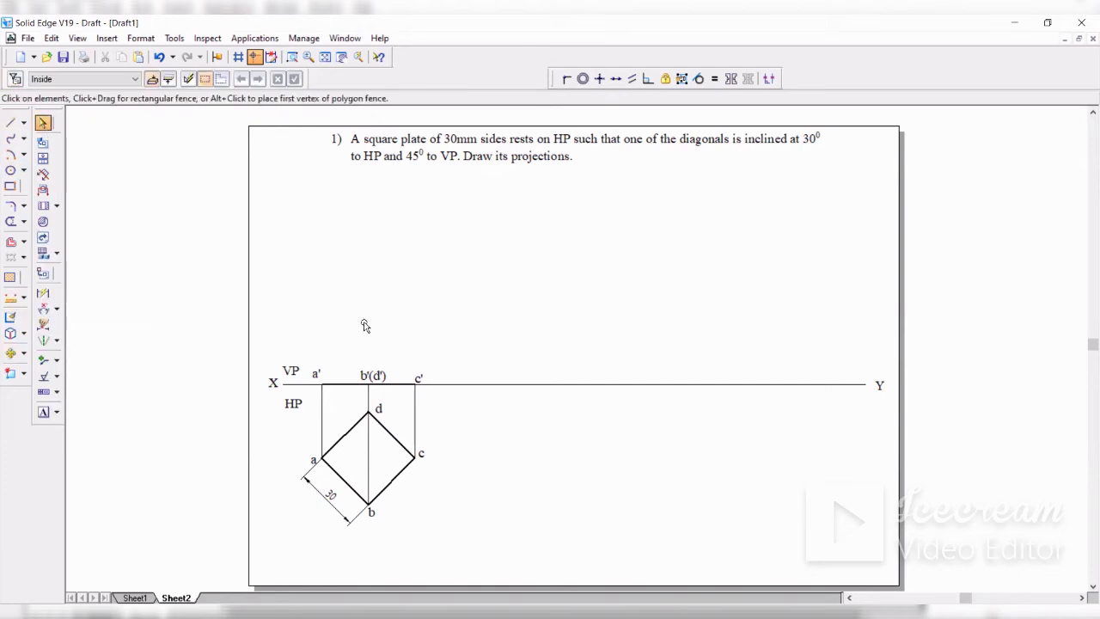
left_click_drag(310, 351, 452, 407)
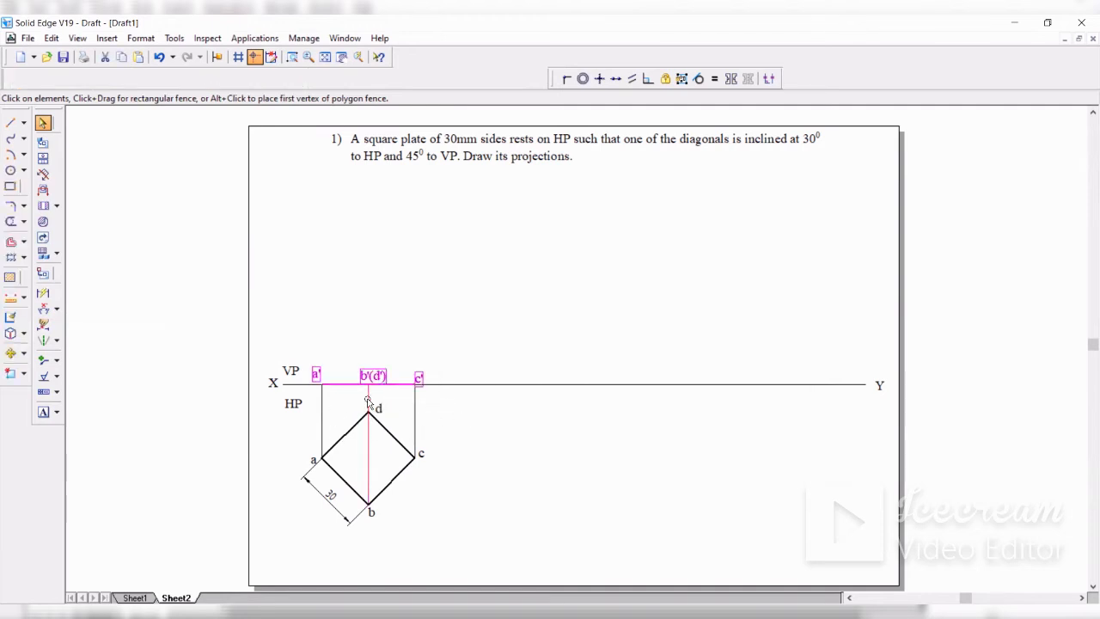
left_click(11, 353)
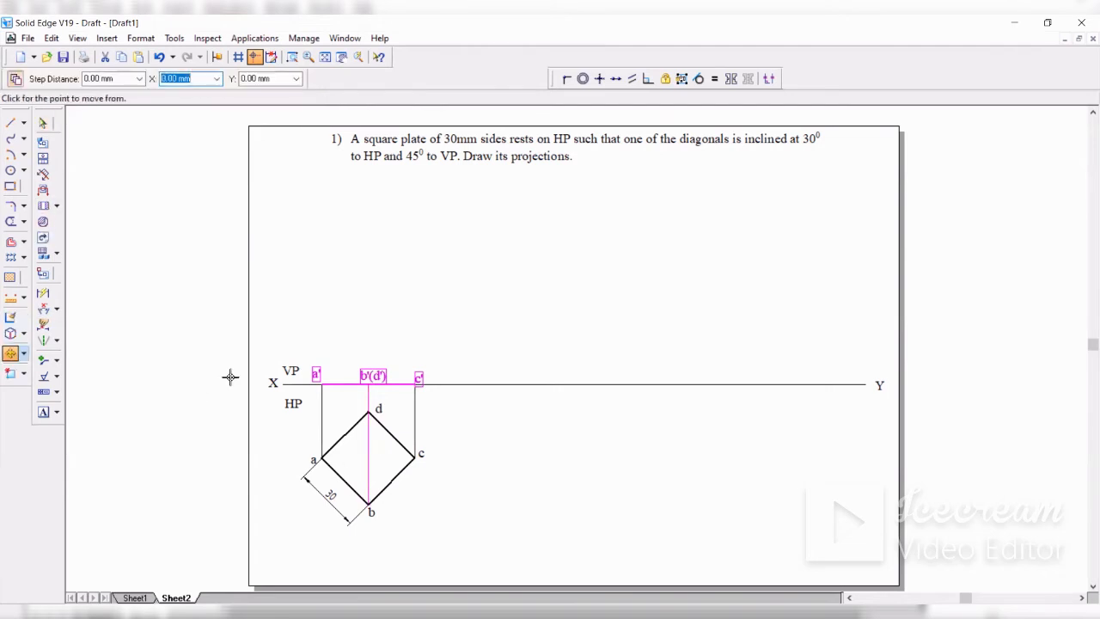
left_click(318, 382)
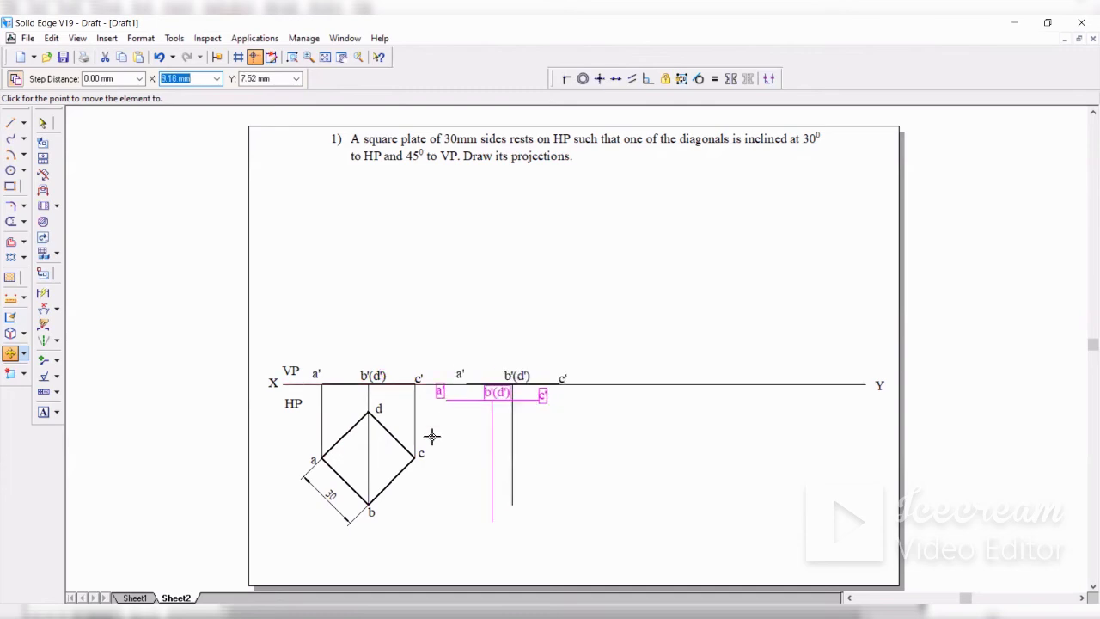
key("Escape")
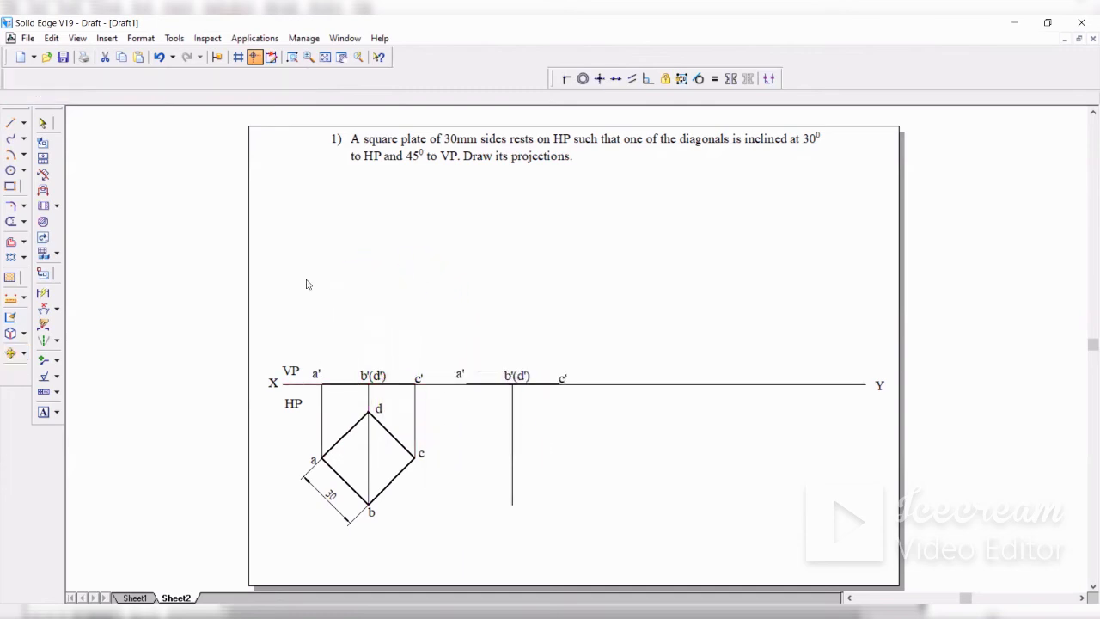
Try to rotate the copied front view by 30° about a point on XY near its a' label
left_click(24, 353)
left_click(59, 371)
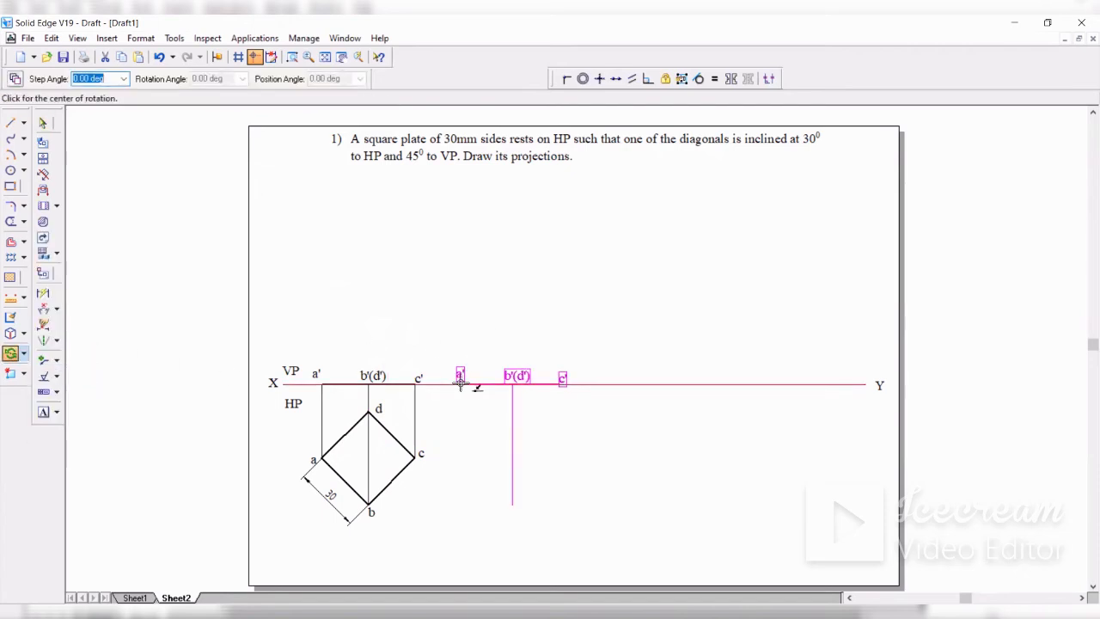
left_click(460, 383)
left_click(574, 386)
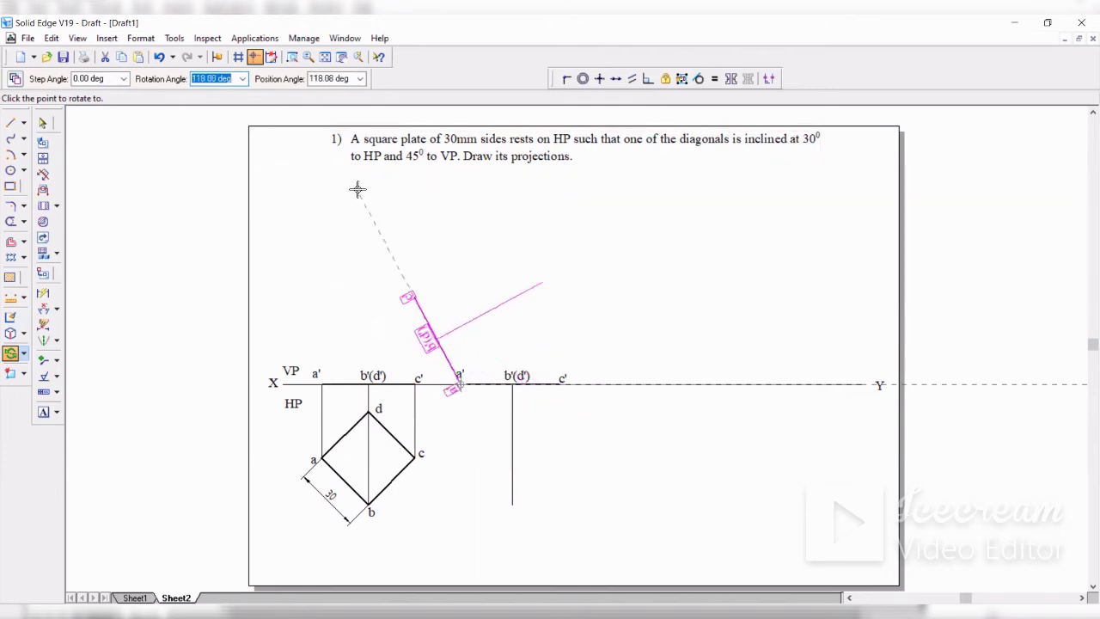
type("30")
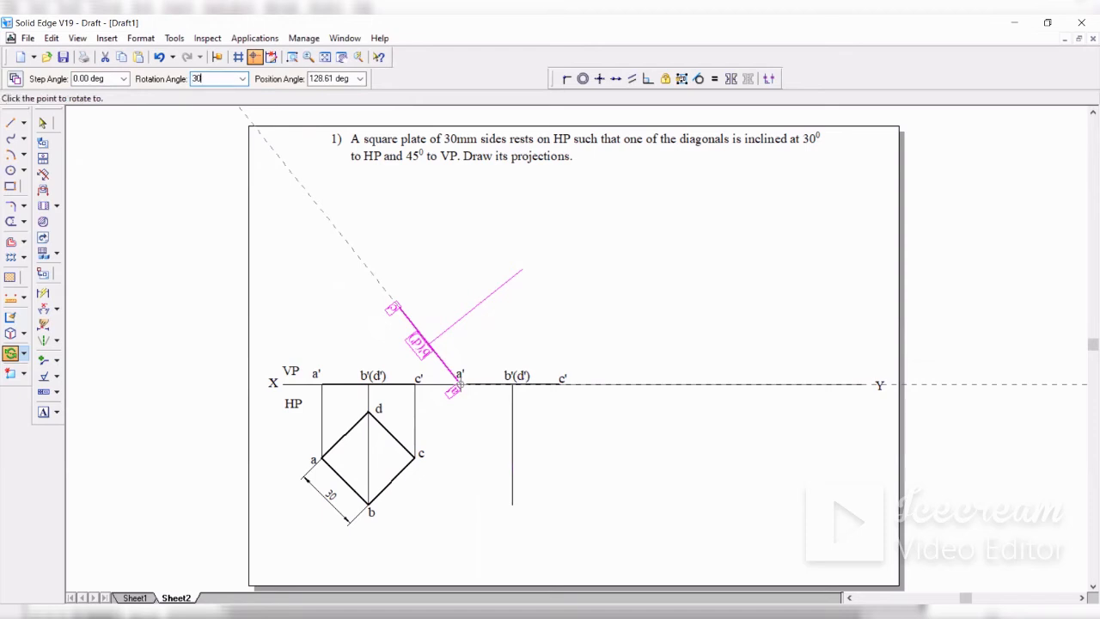
key("Tab")
left_click(456, 272)
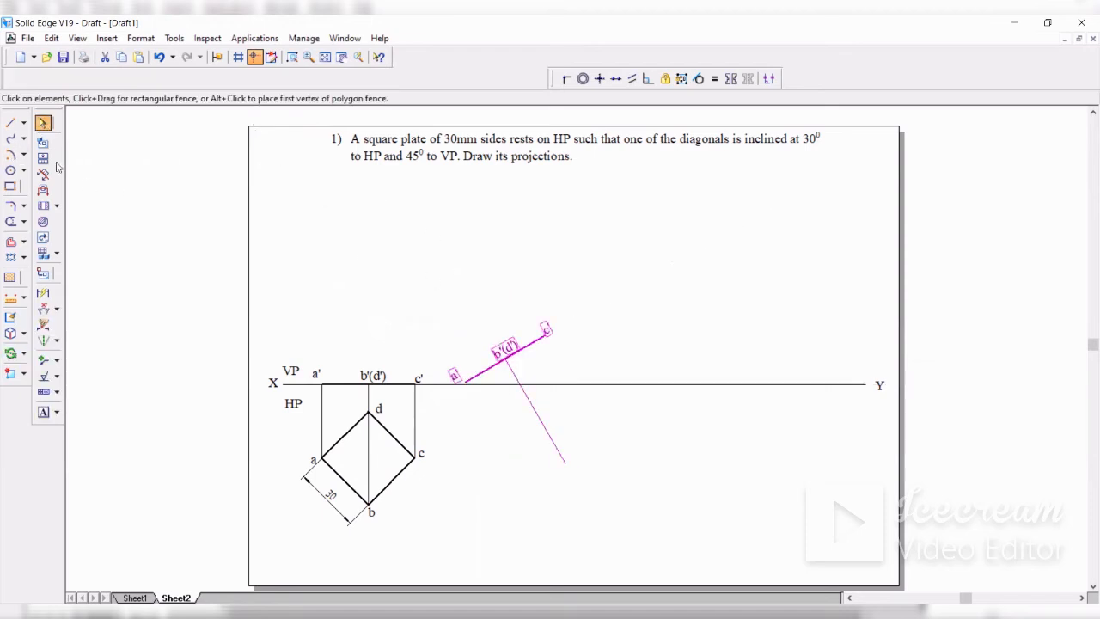
Start an angle dimension on the inclined line, then abandon it and undo the rotation of the copied front view
left_click(134, 312)
left_click(56, 311)
left_click(129, 324)
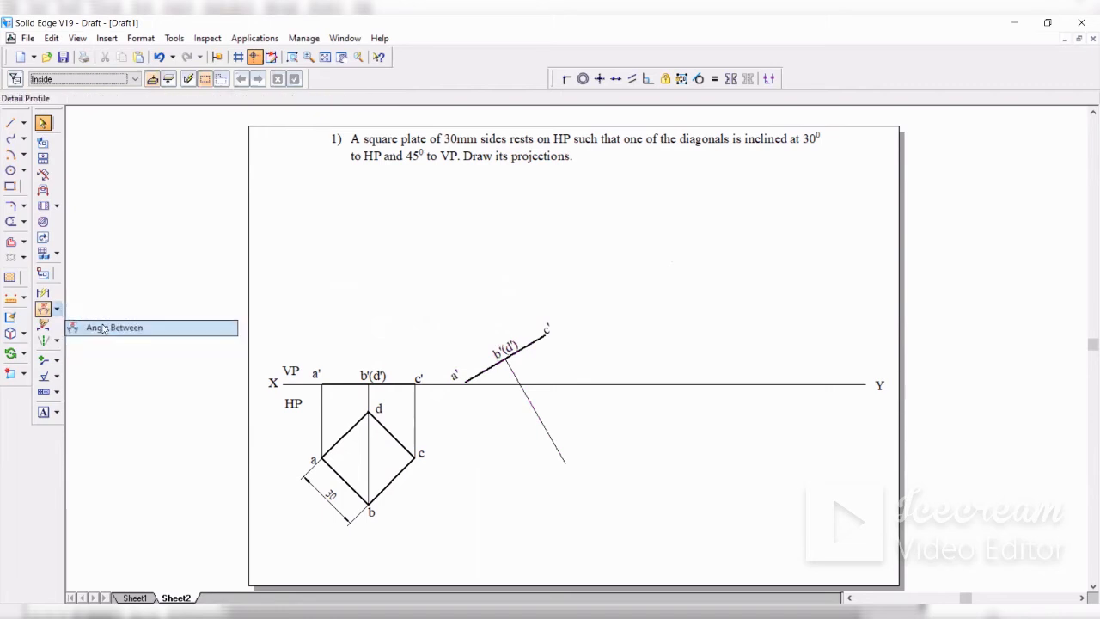
left_click(495, 363)
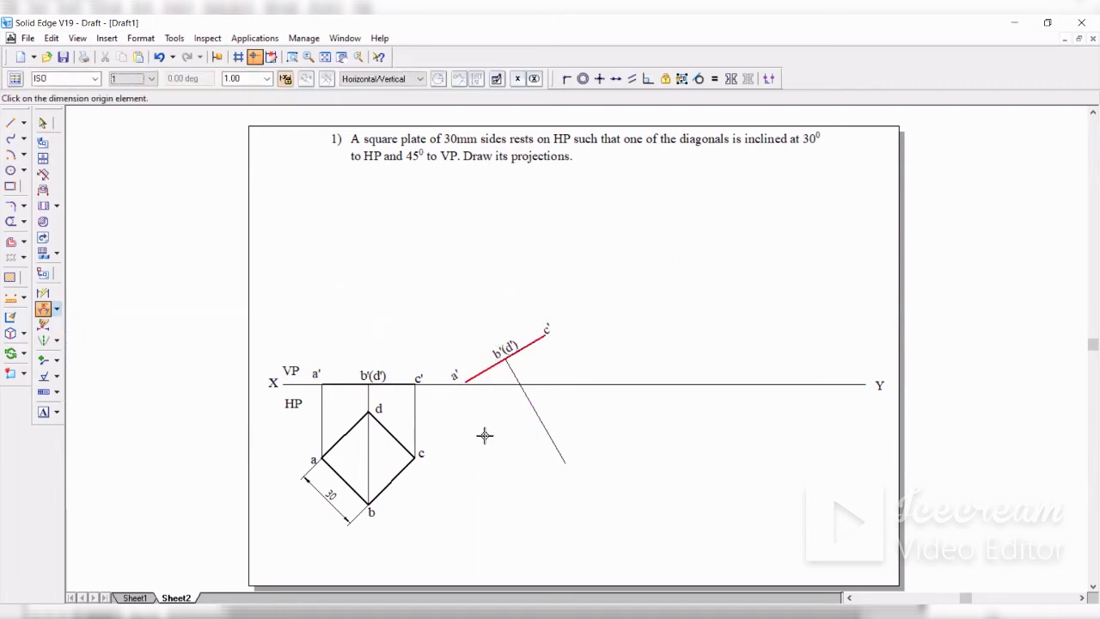
key("ctrl+z")
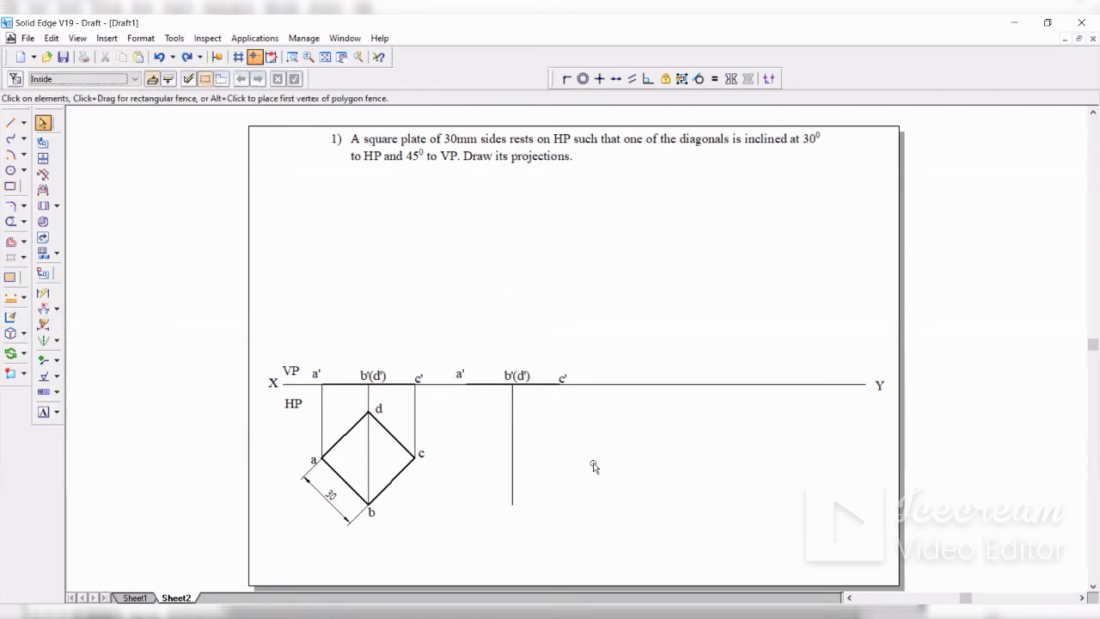
Rotate the copied front view, with its labels and projector, 30° upward about the line's a' endpoint on XY
left_click(11, 353)
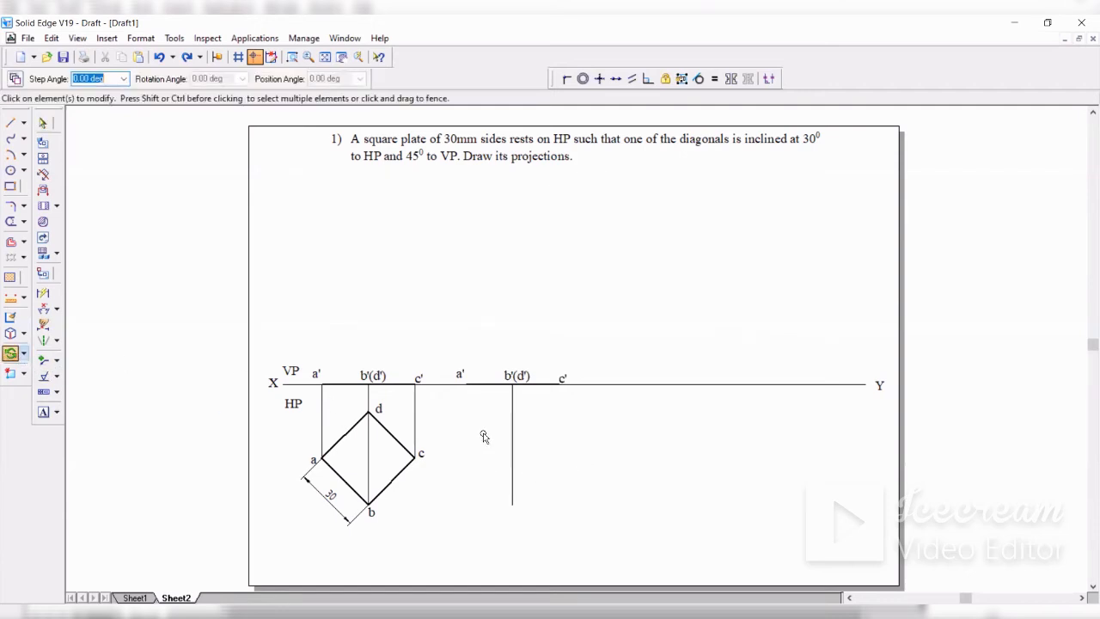
left_click_drag(449, 343, 601, 546)
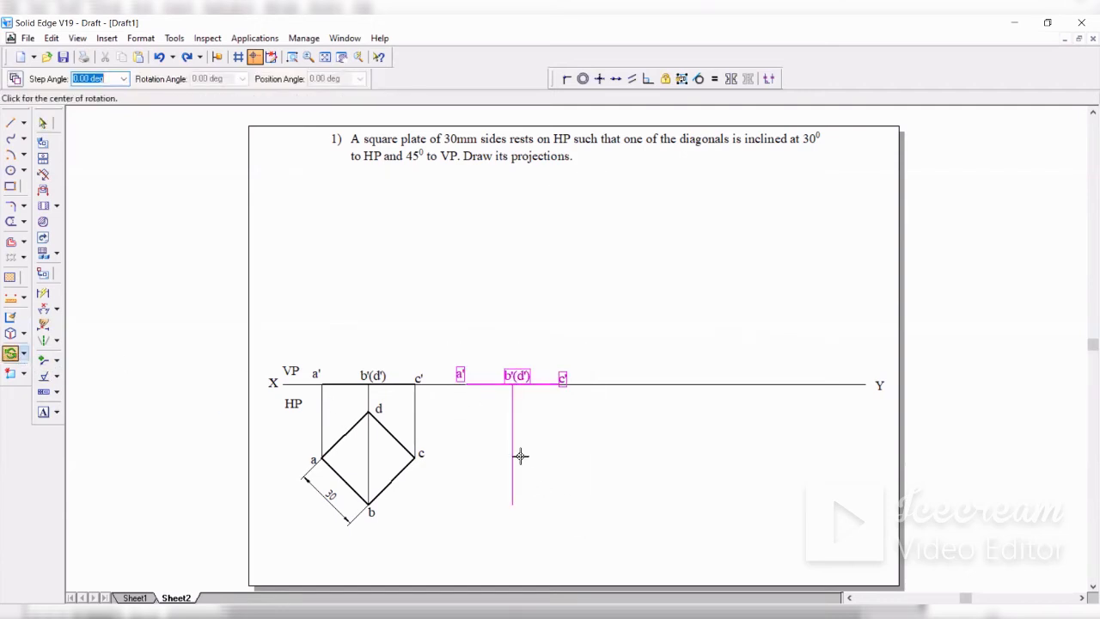
left_click(464, 384)
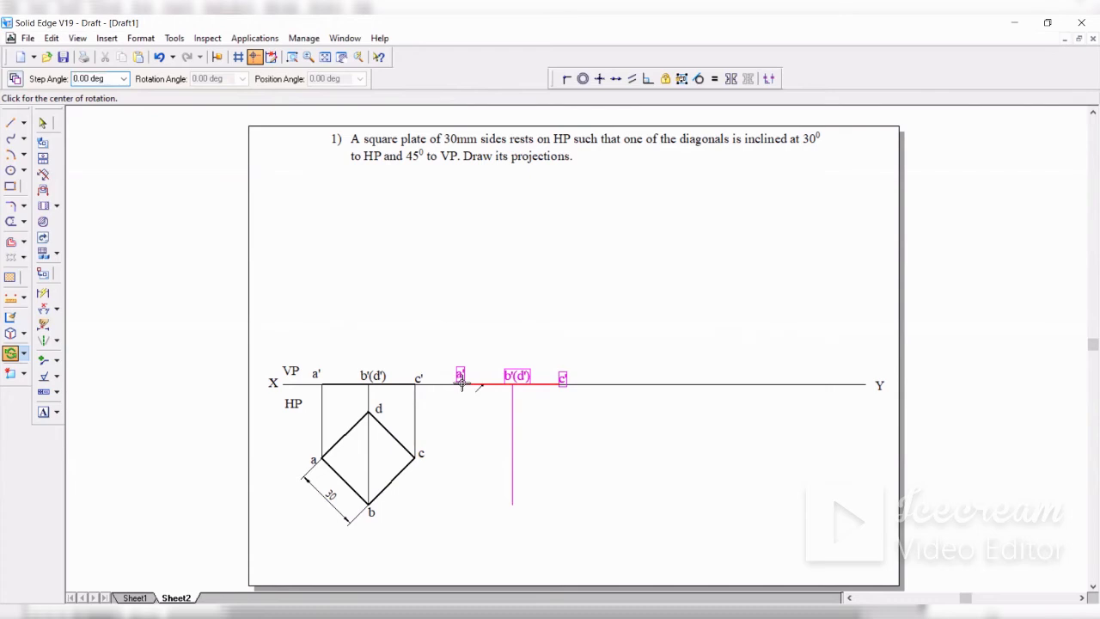
left_click(568, 384)
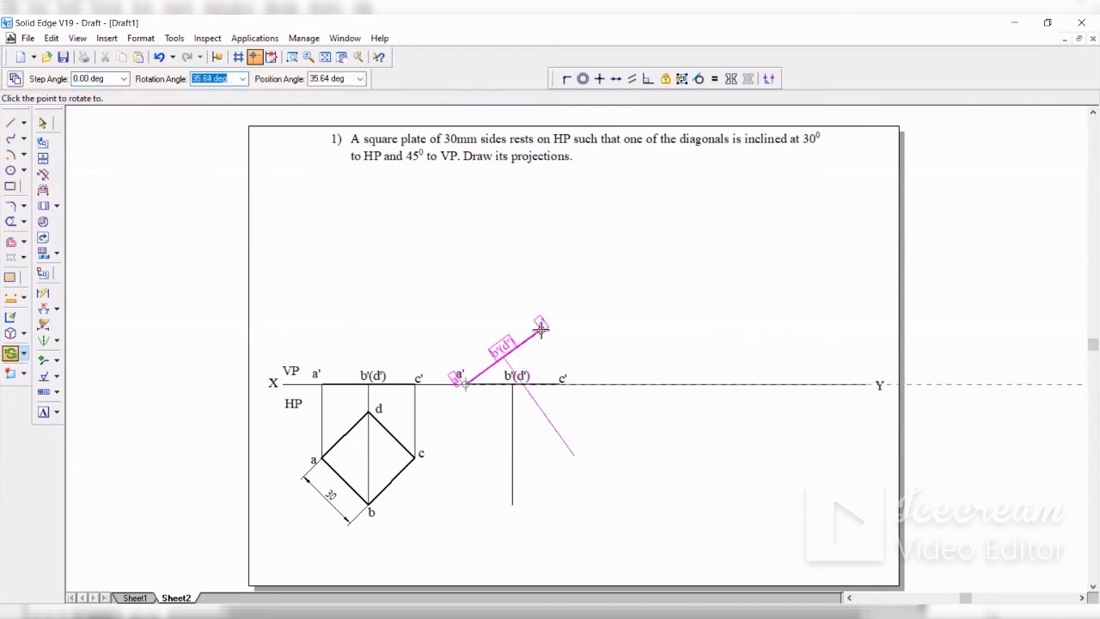
type("30")
key("Tab")
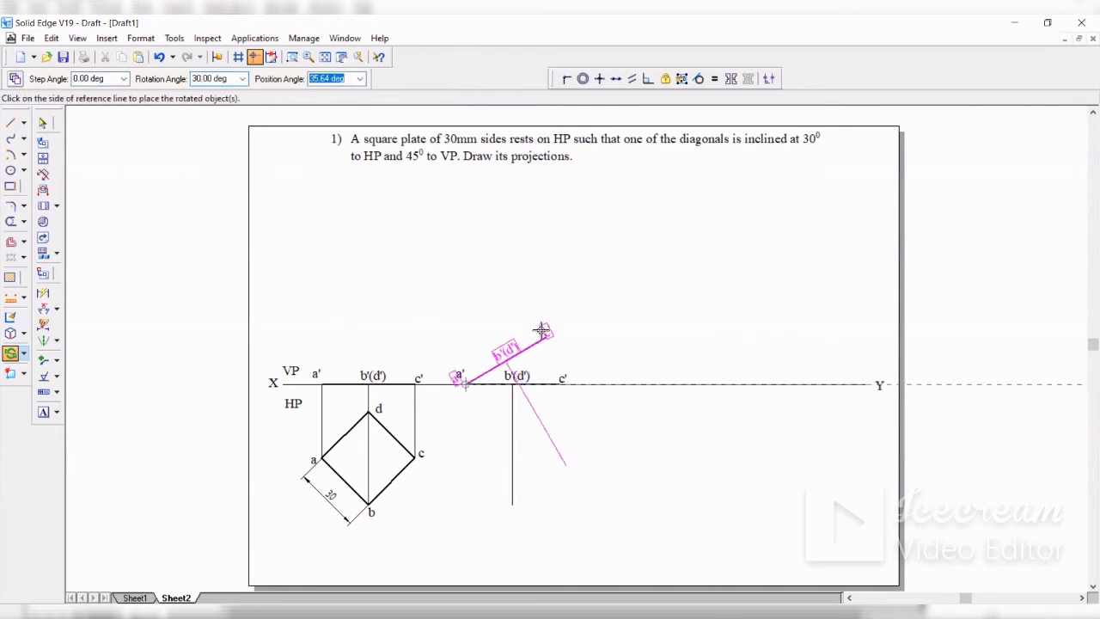
left_click(541, 331)
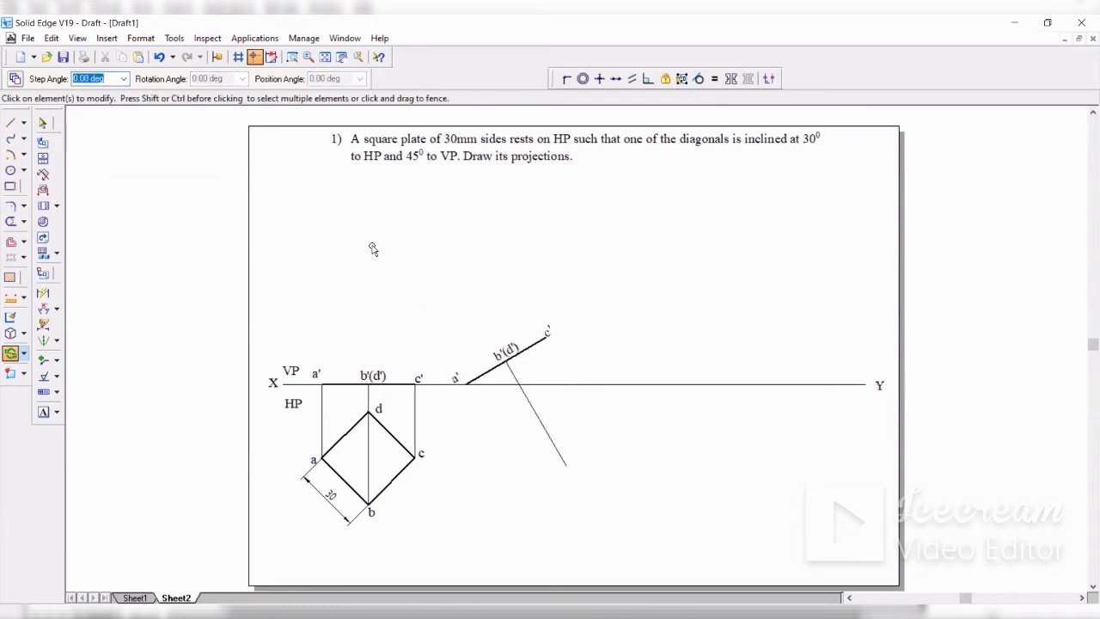
Dimension the angle between the inclined front-view line and the XY line, placing it near a'
left_click(43, 311)
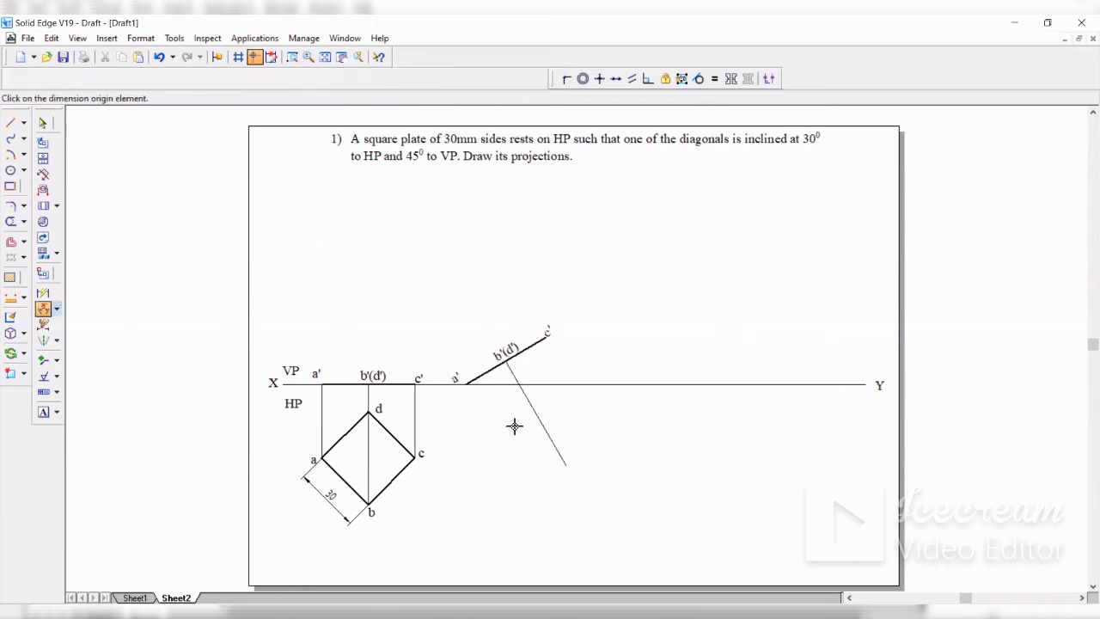
left_click(490, 370)
left_click(492, 385)
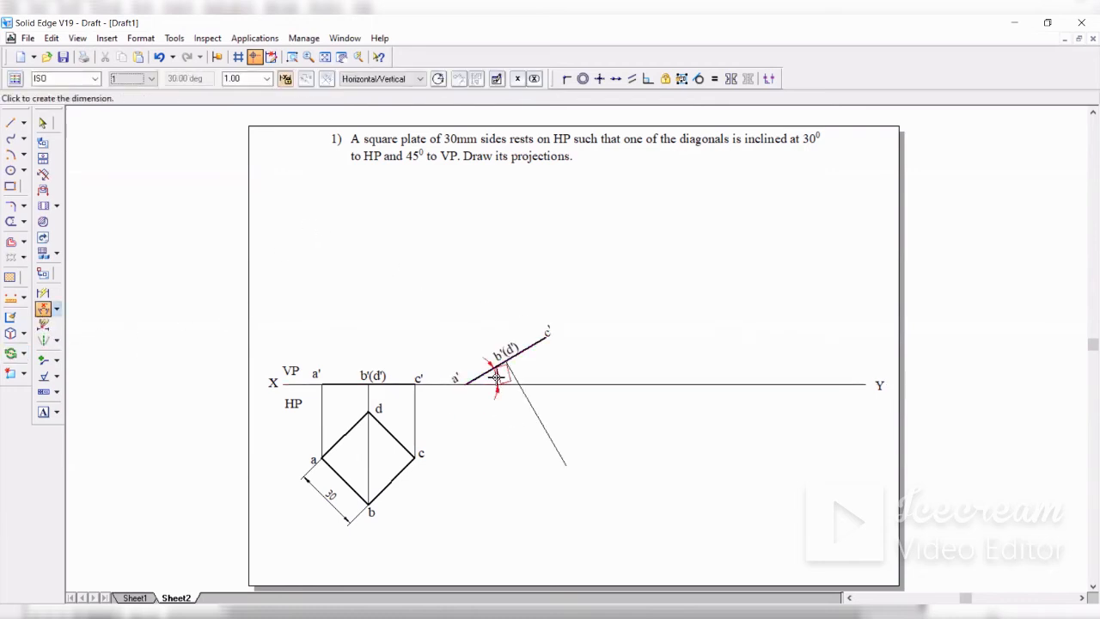
left_click(499, 388)
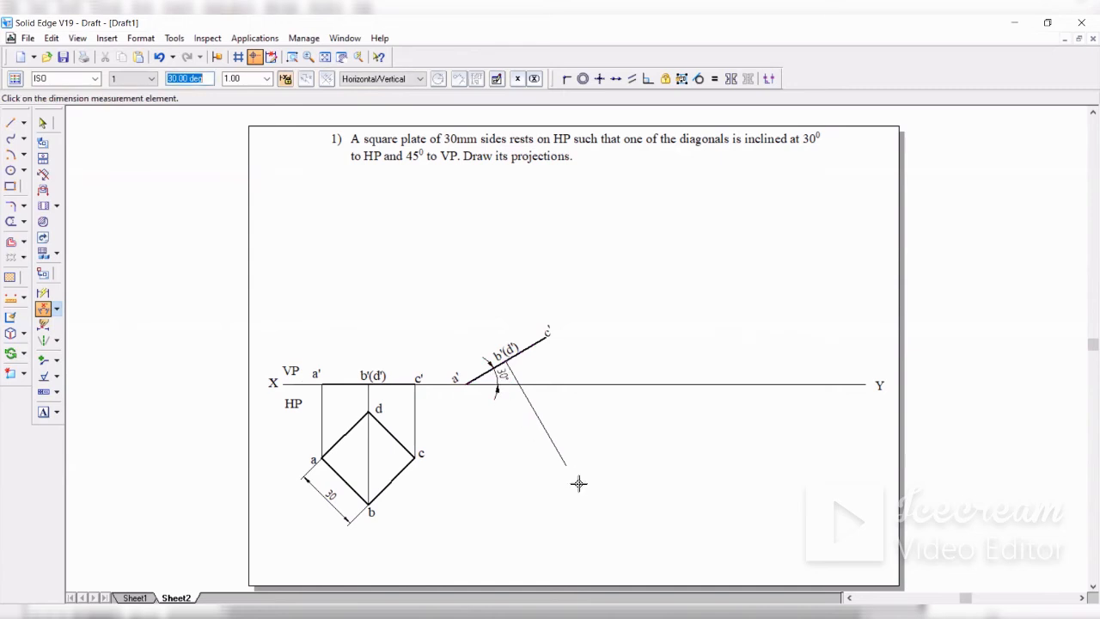
Draw vertical Normal-style projectors down from the inclined view's a' (about 55 mm), b'(d') (about 68 mm) and c' to nearly the same level
left_click(43, 123)
left_click(532, 410)
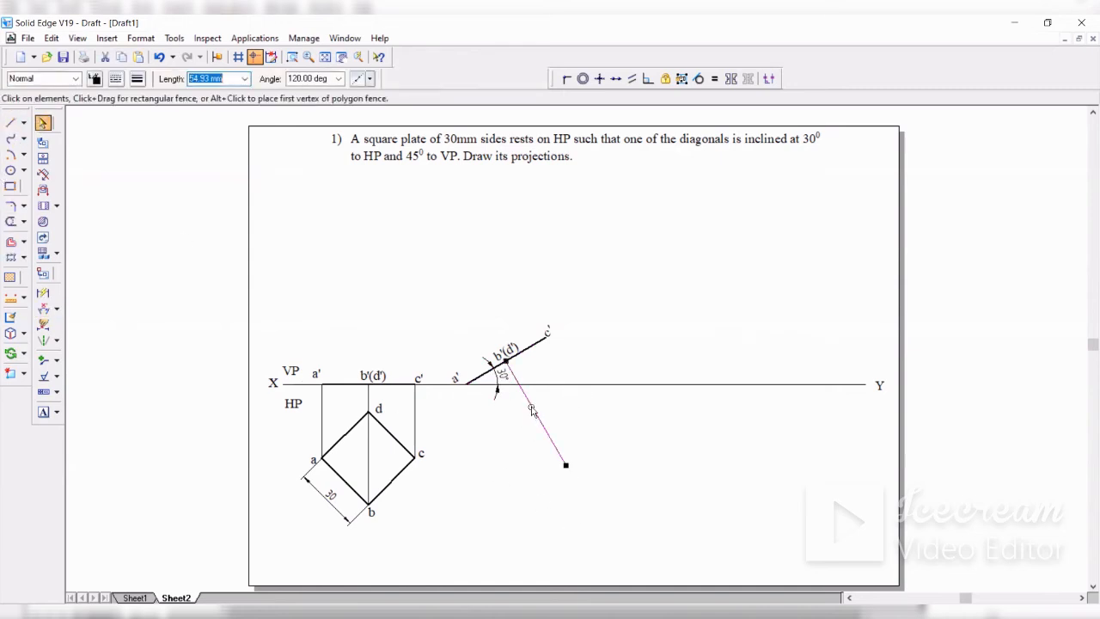
left_click(11, 123)
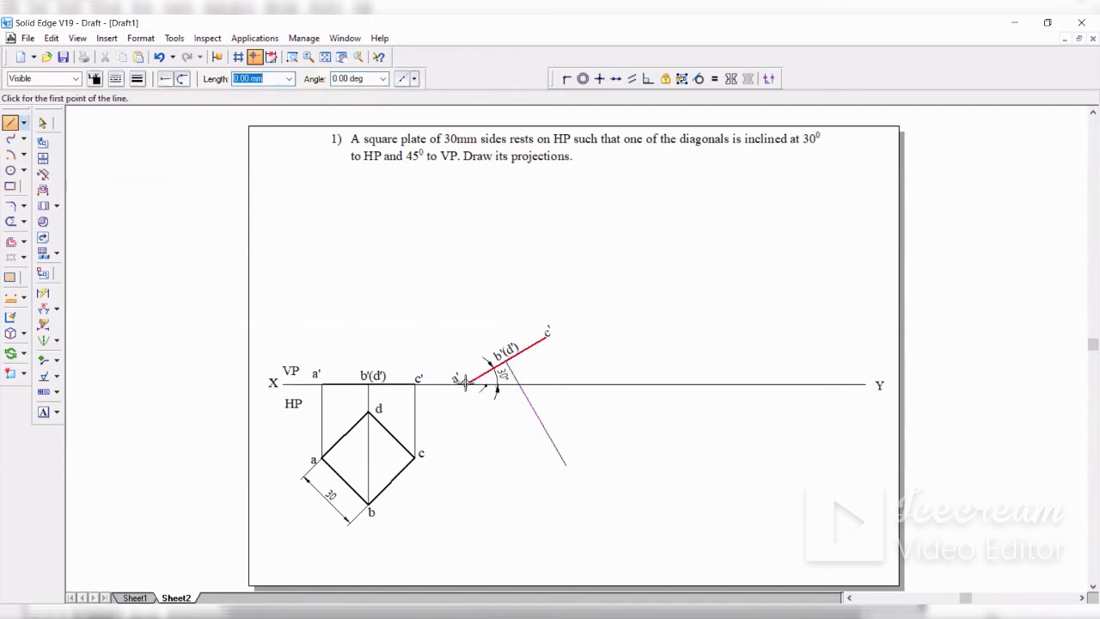
left_click(75, 79)
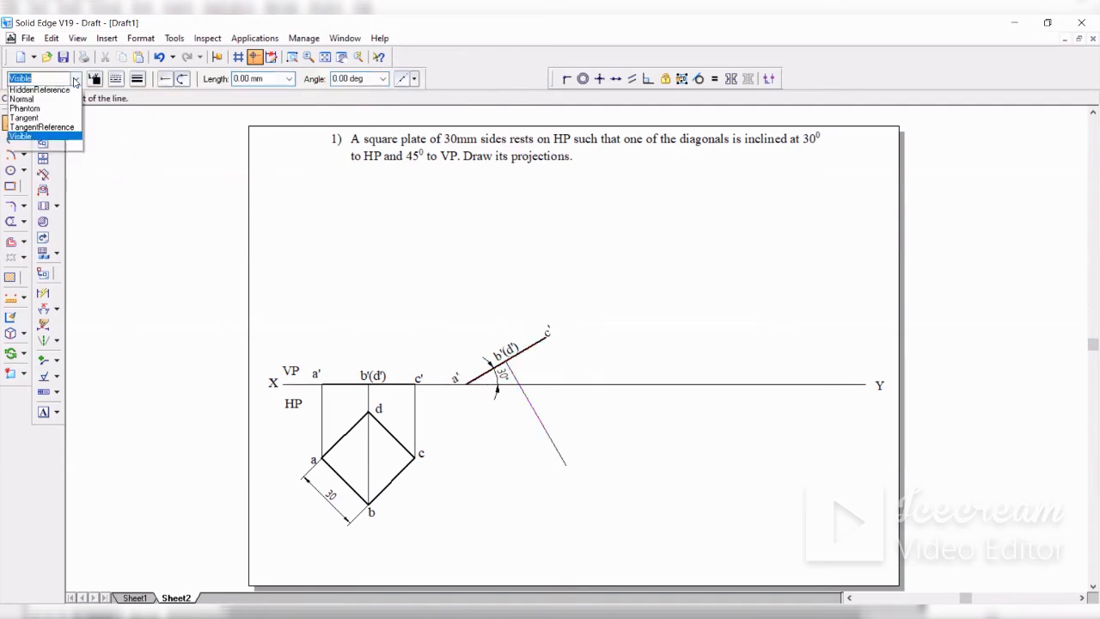
left_click(26, 148)
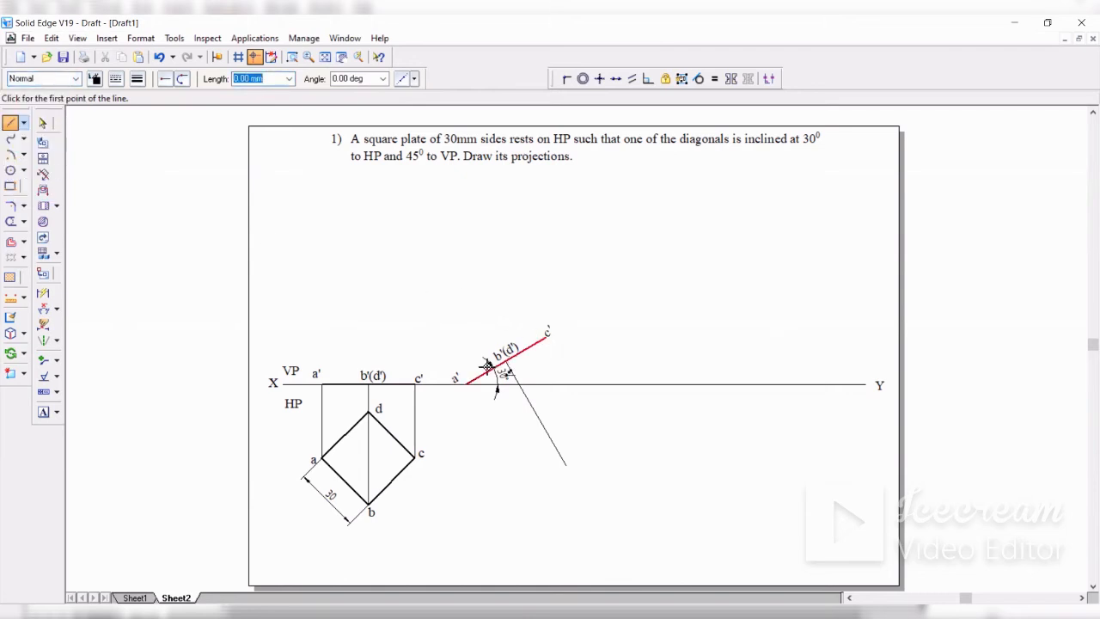
left_click(465, 384)
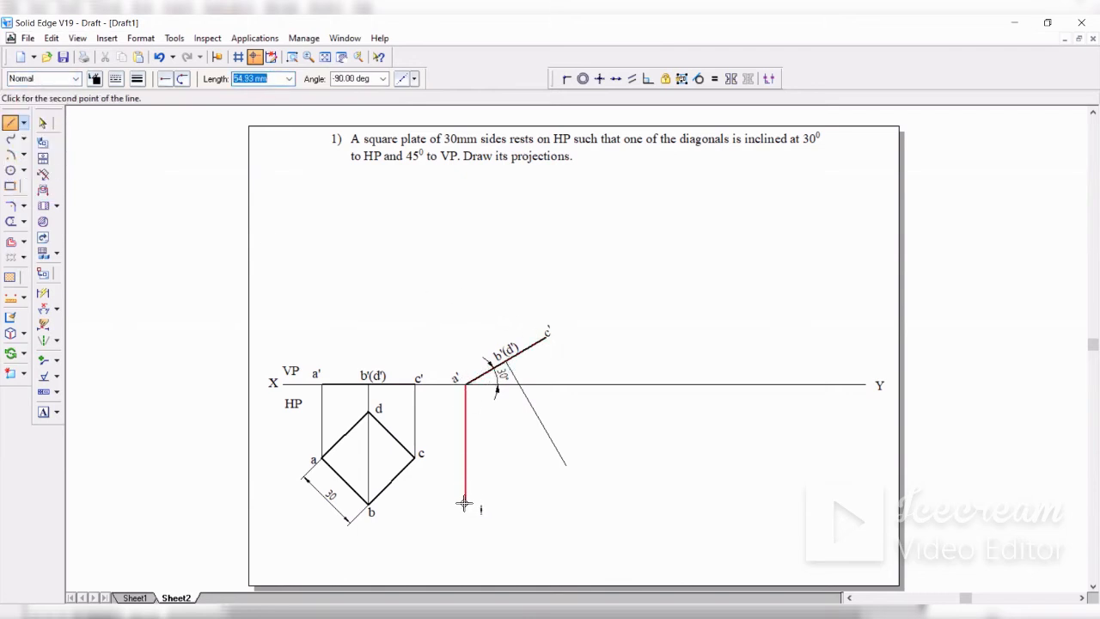
left_click(465, 505)
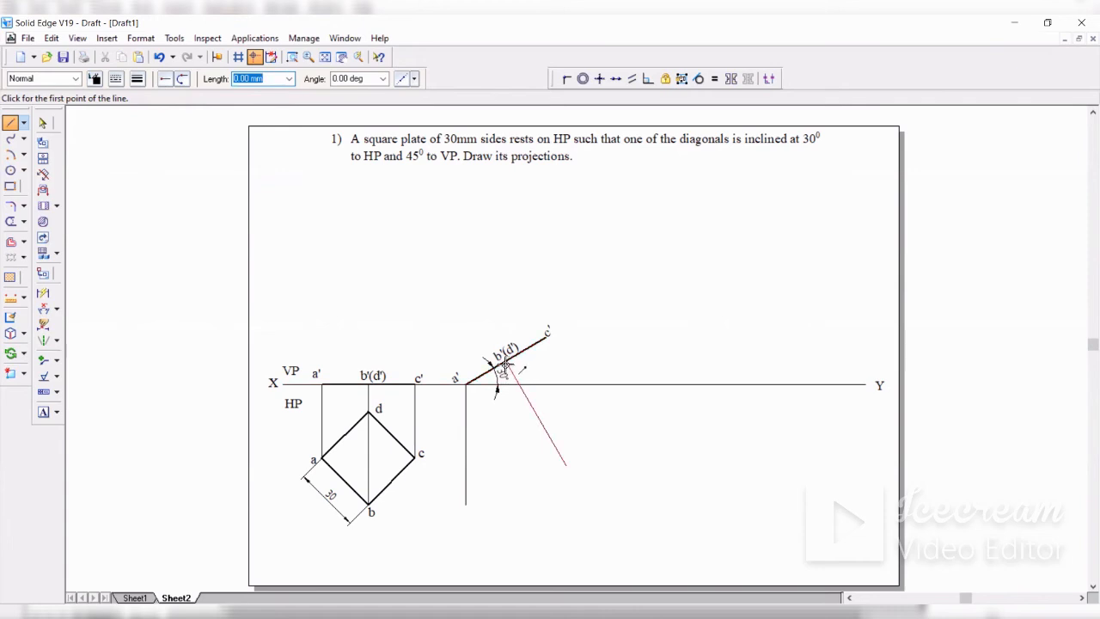
left_click(505, 364)
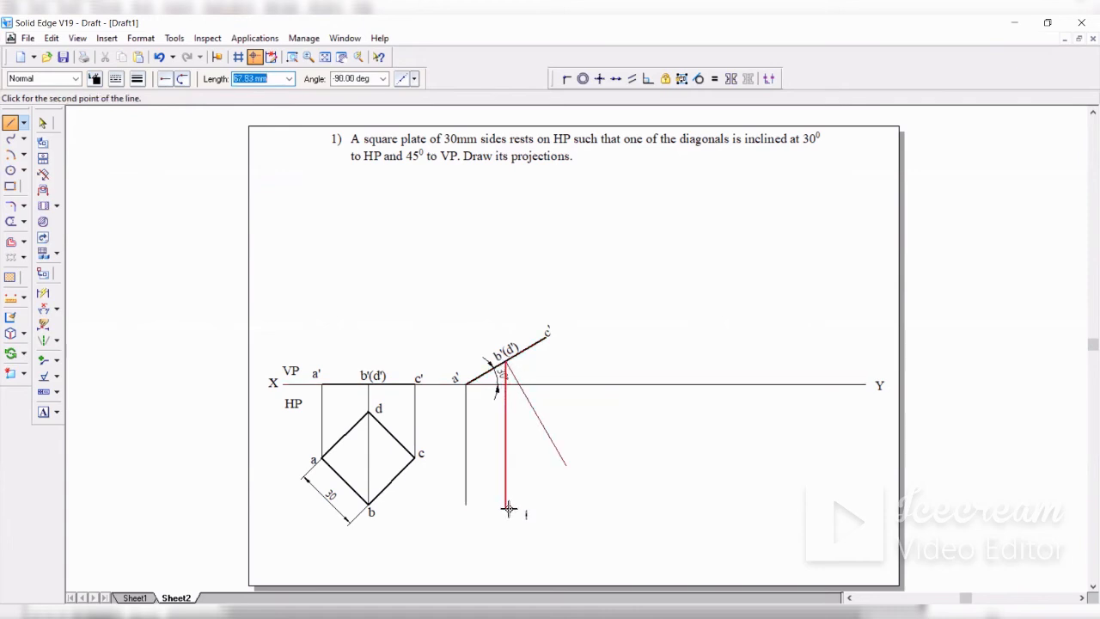
left_click(506, 508)
left_click(546, 335)
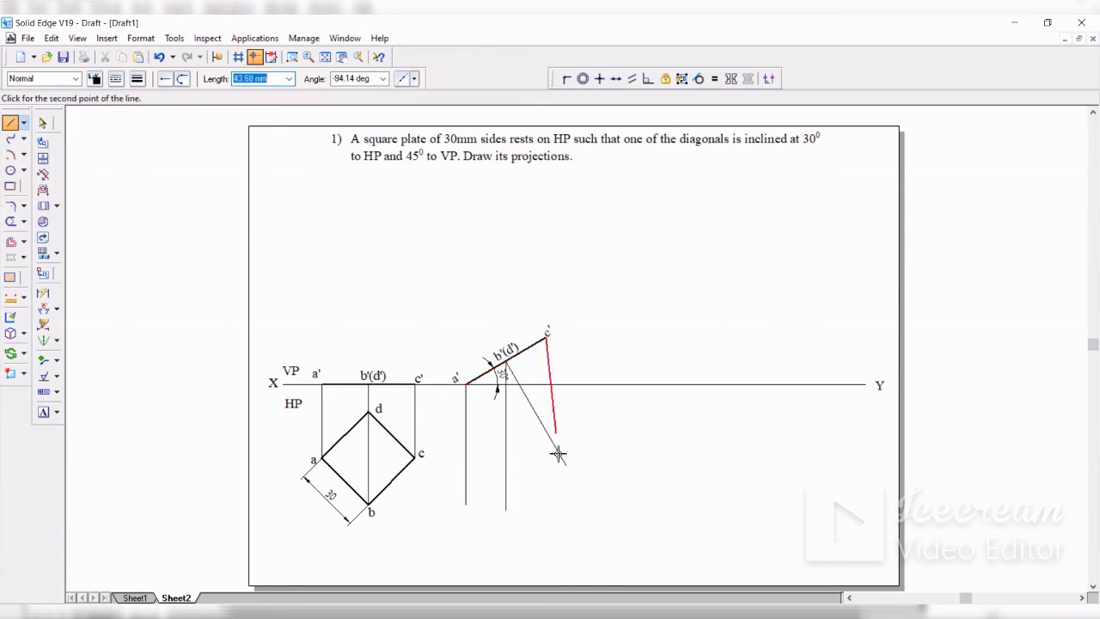
left_click(547, 511)
left_click(43, 123)
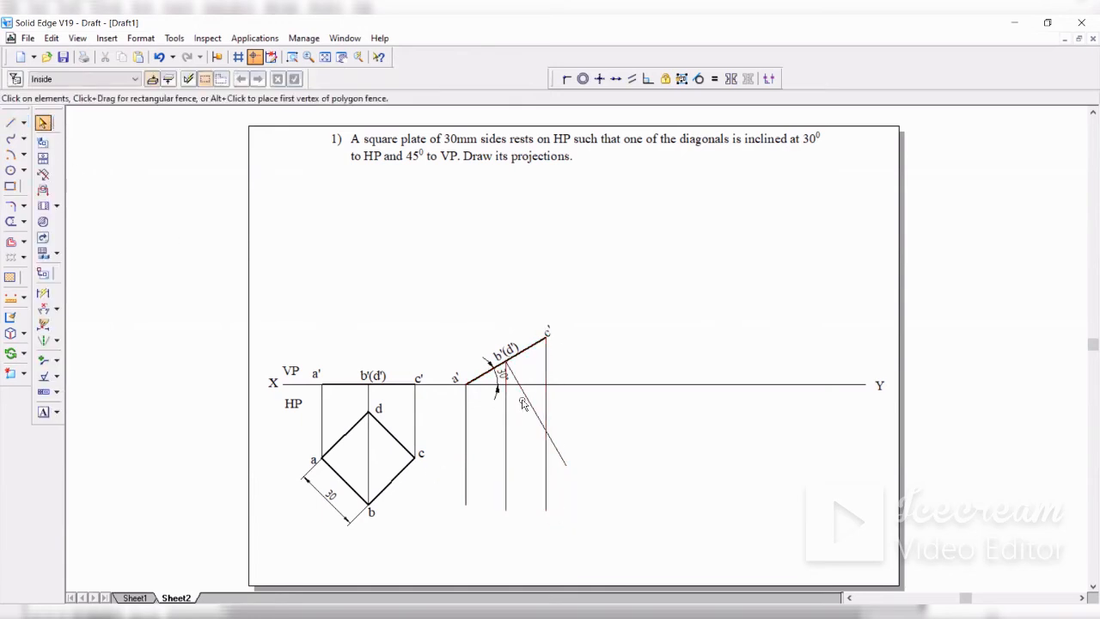
Delete the stray slanted line below b'(d') and draw horizontal Normal-style projectors from the square's d, a and b to the c' projector
left_click(522, 403)
key("Delete")
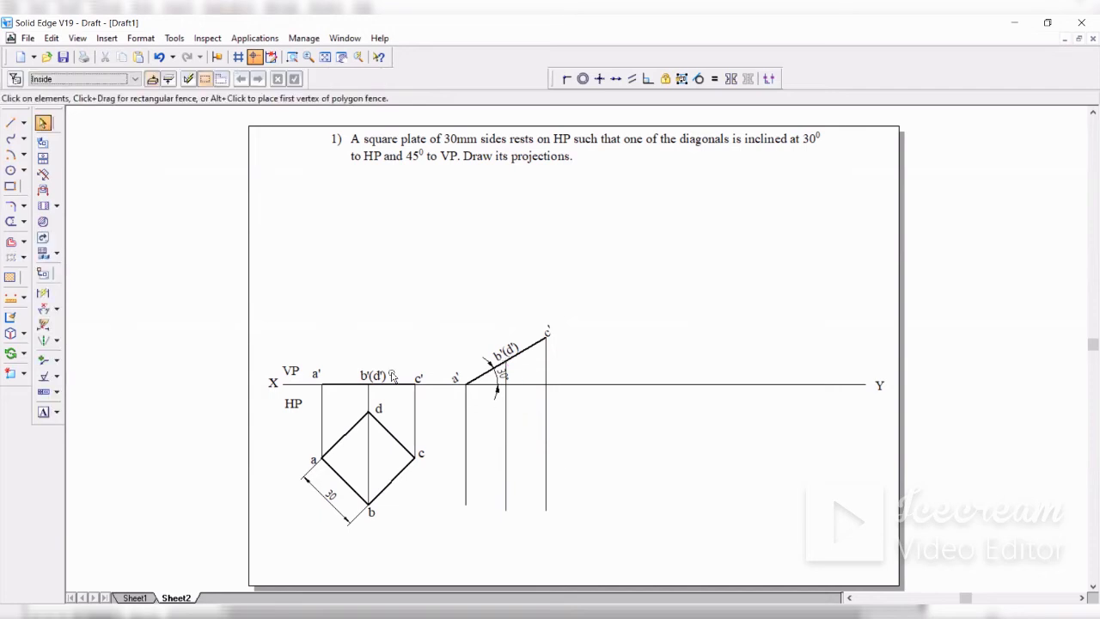
left_click(10, 123)
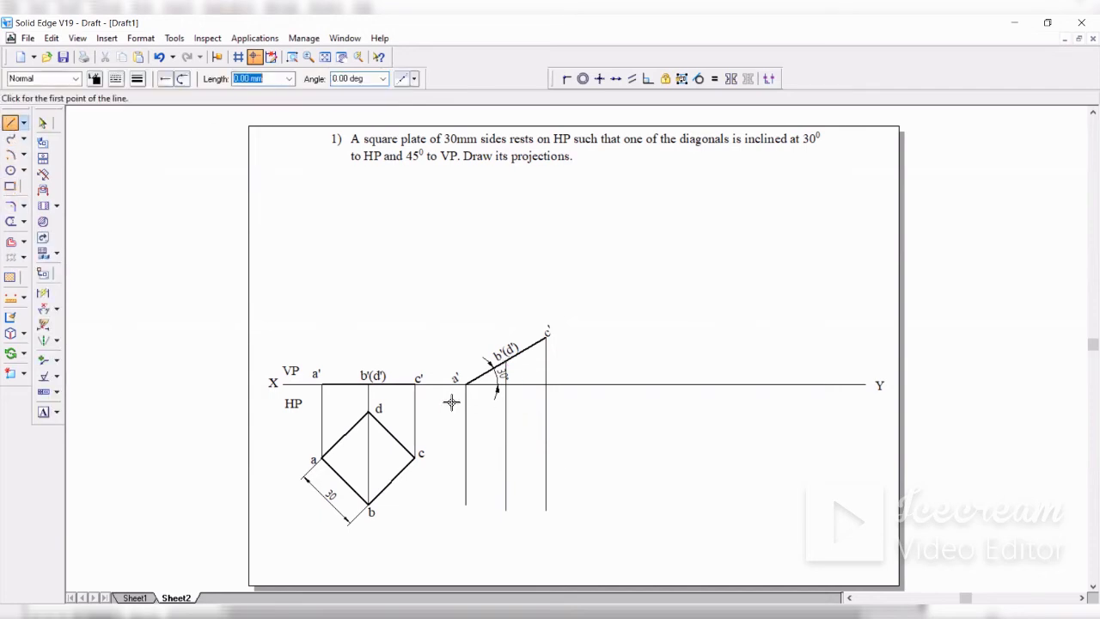
left_click(368, 413)
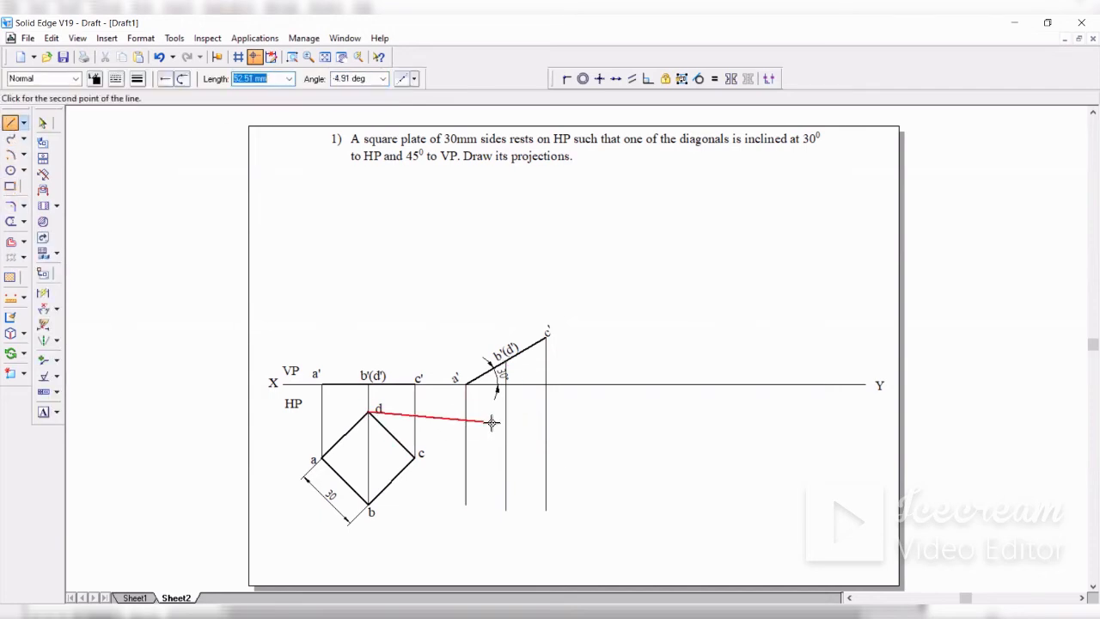
left_click(545, 411)
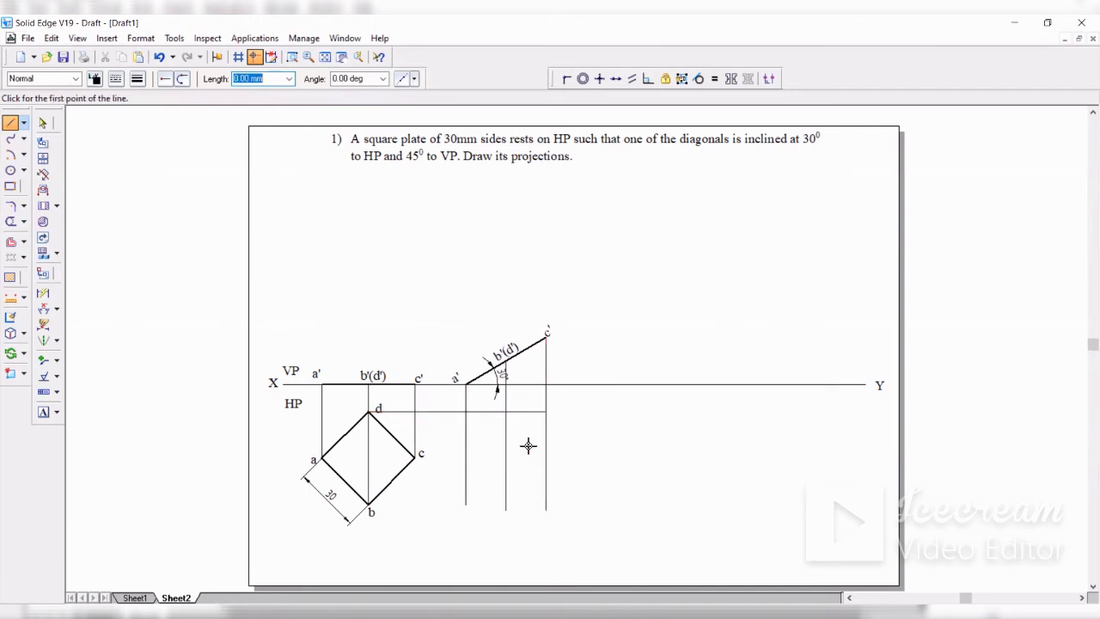
left_click(321, 458)
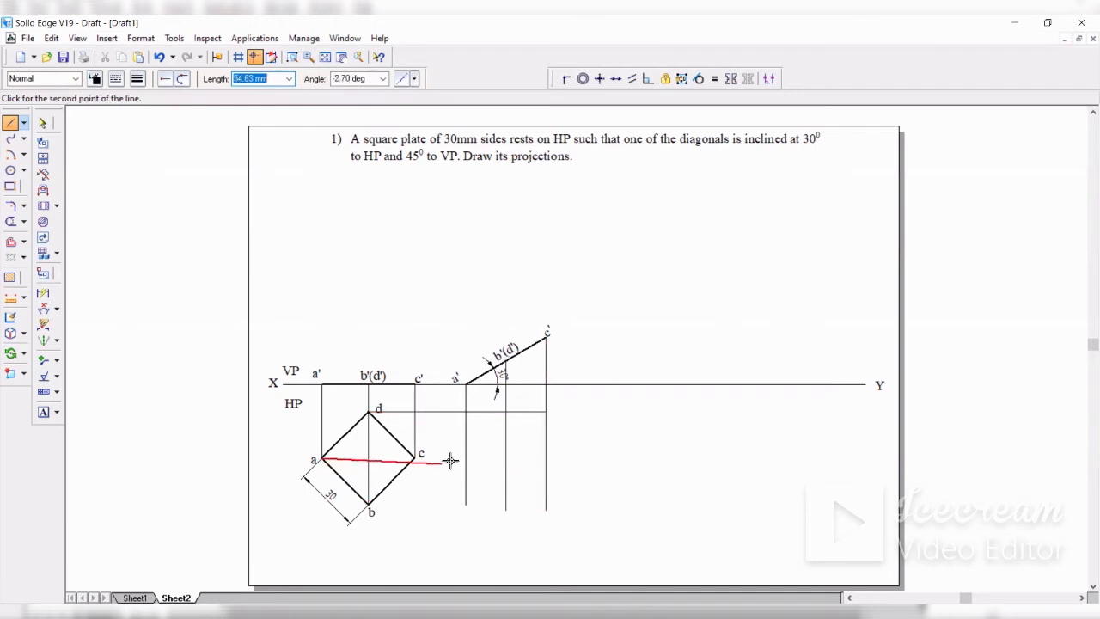
left_click(546, 457)
left_click(368, 504)
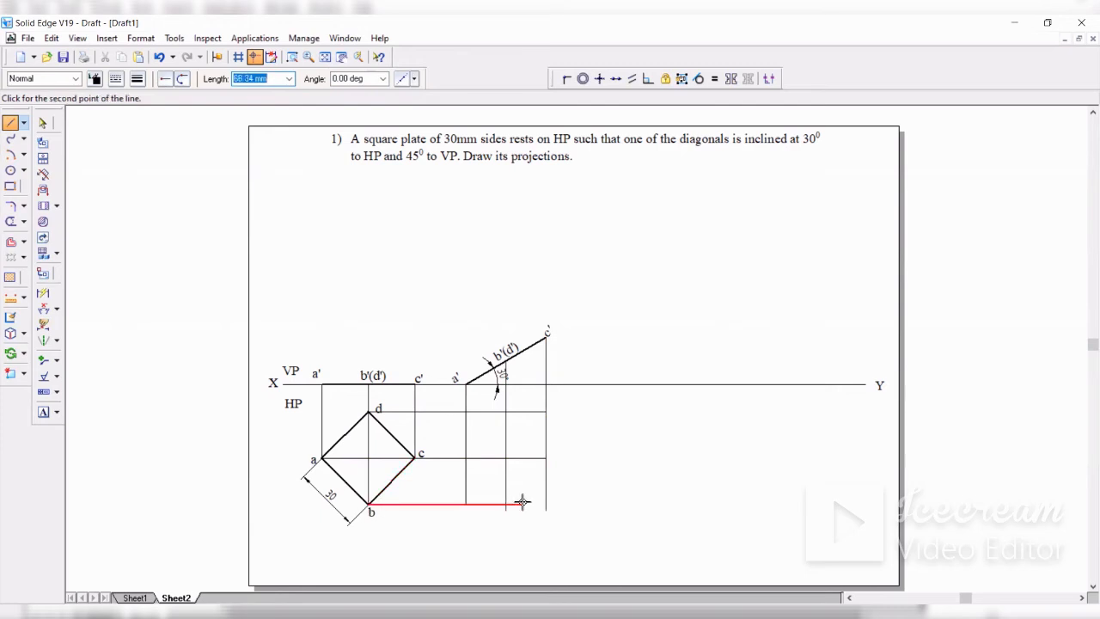
left_click(546, 504)
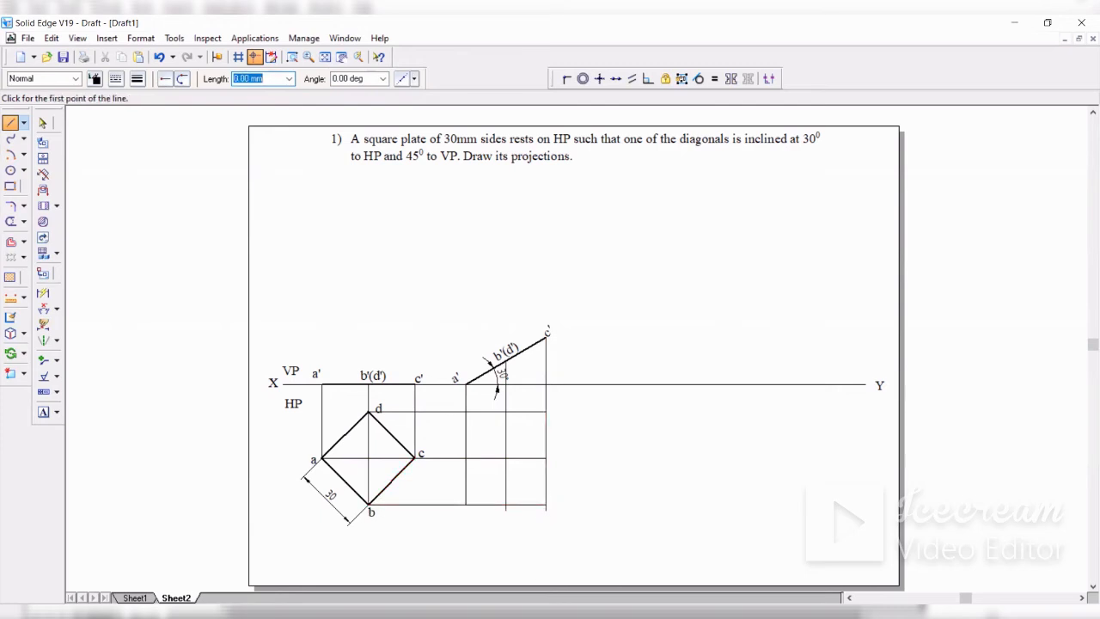
Trim the ends of the b'(d') and c' vertical projectors that extend below the horizontal projector from b
left_click(10, 221)
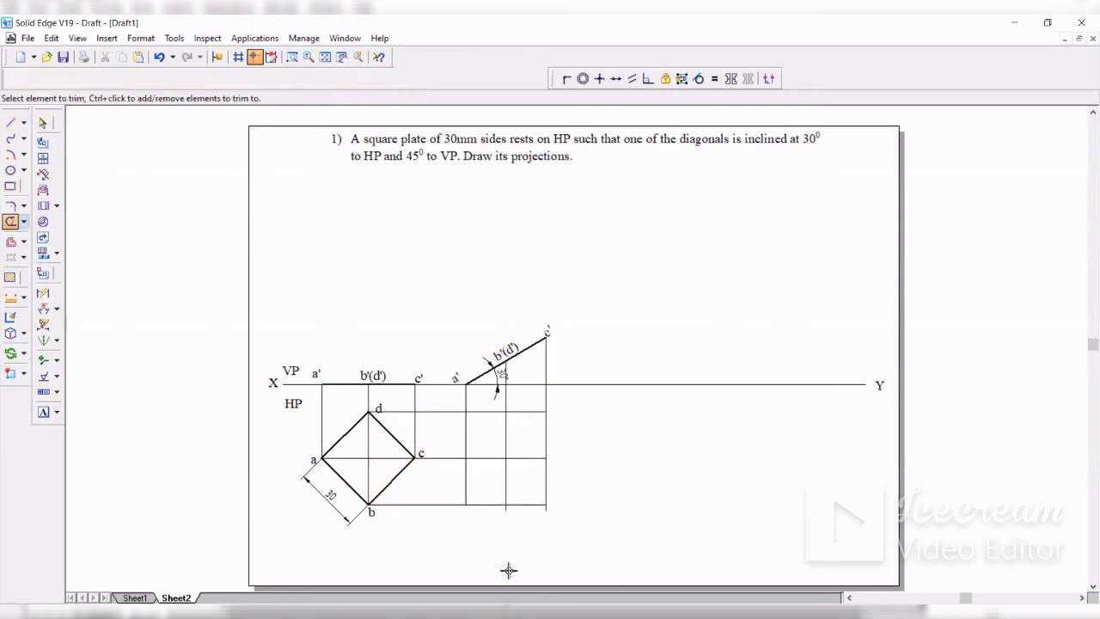
left_click_drag(506, 518, 505, 511)
left_click(545, 512)
left_click(42, 123)
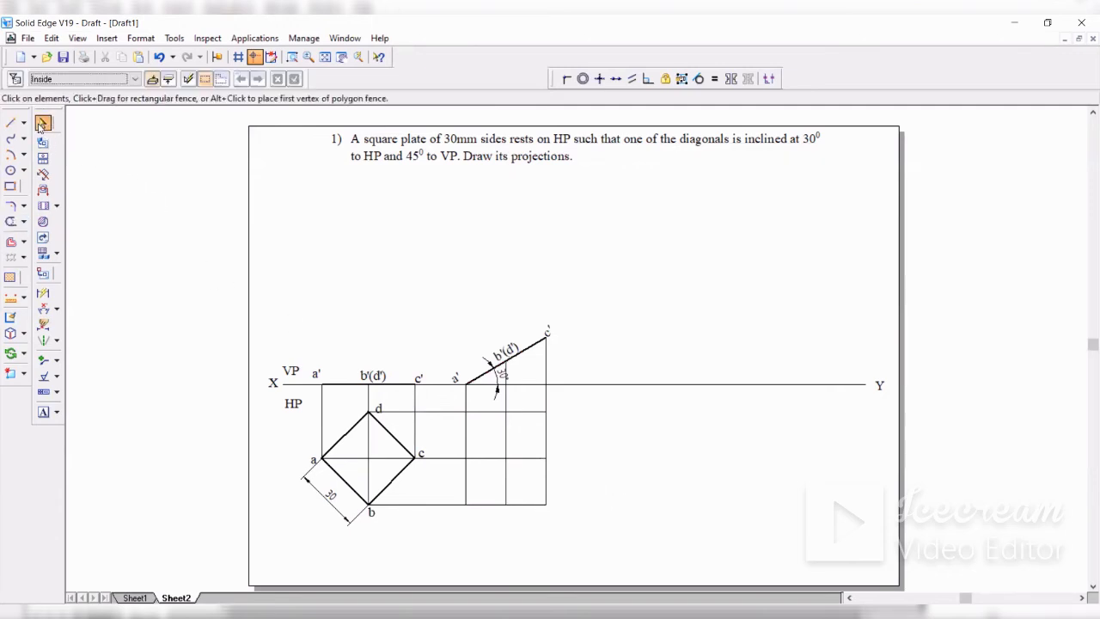
Label the projector intersections below the inclined view with the texts a, b, c and d
left_click(43, 412)
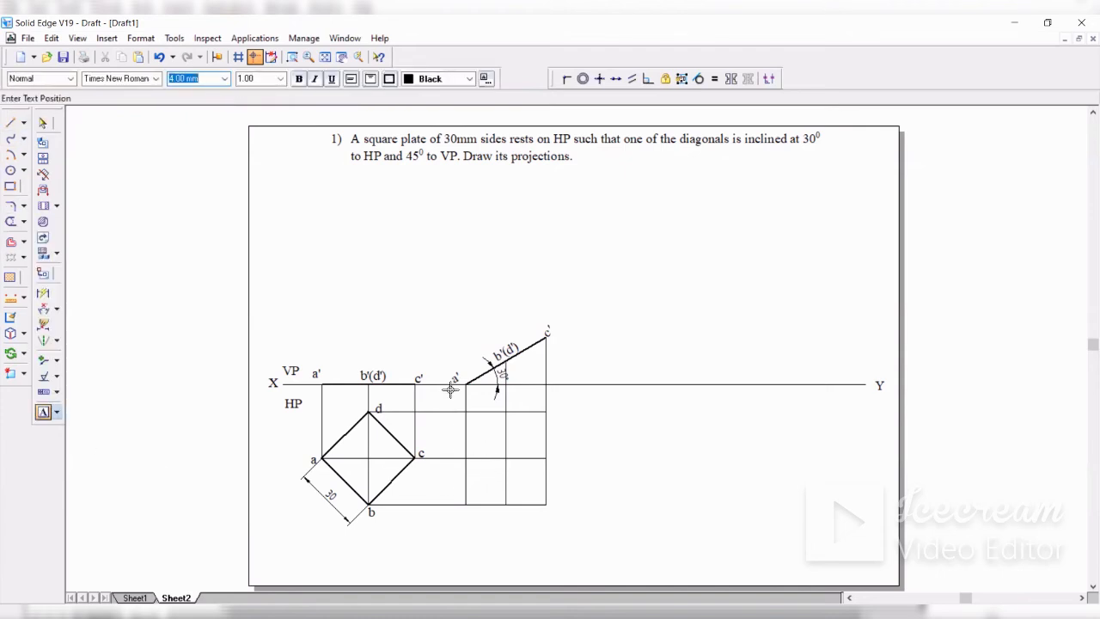
left_click(454, 442)
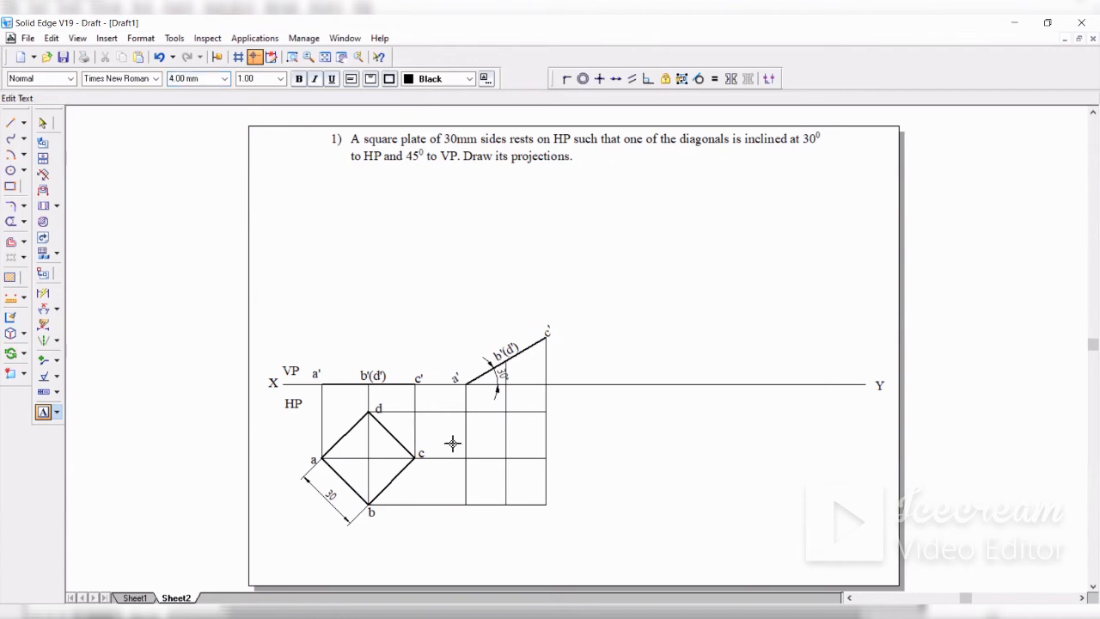
type("a")
left_click(508, 506)
type("b")
left_click(553, 446)
type("c")
left_click(512, 397)
type("d")
Draw the second top view as a closed Visible-style outline joining a, b, c and d at the projector intersections
left_click(11, 123)
left_click(76, 78)
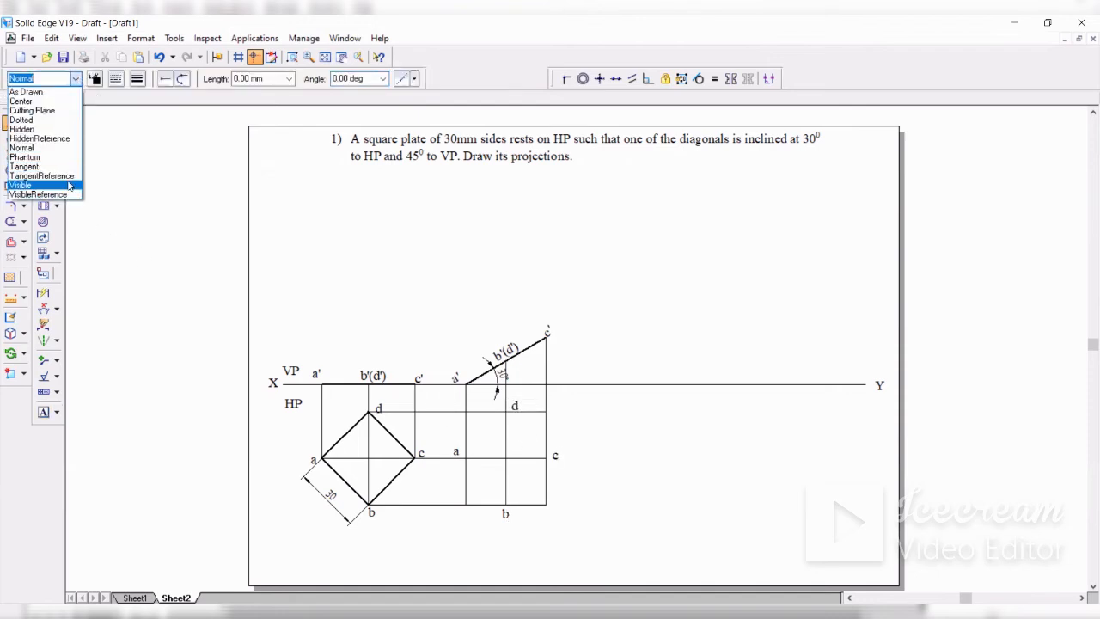
left_click(70, 185)
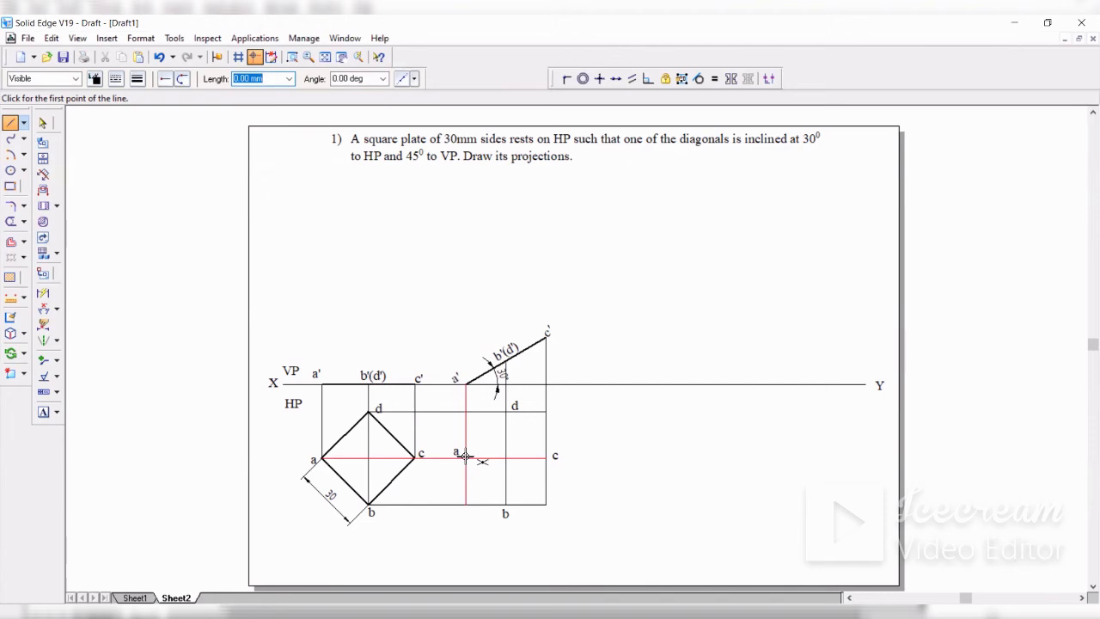
left_click(465, 456)
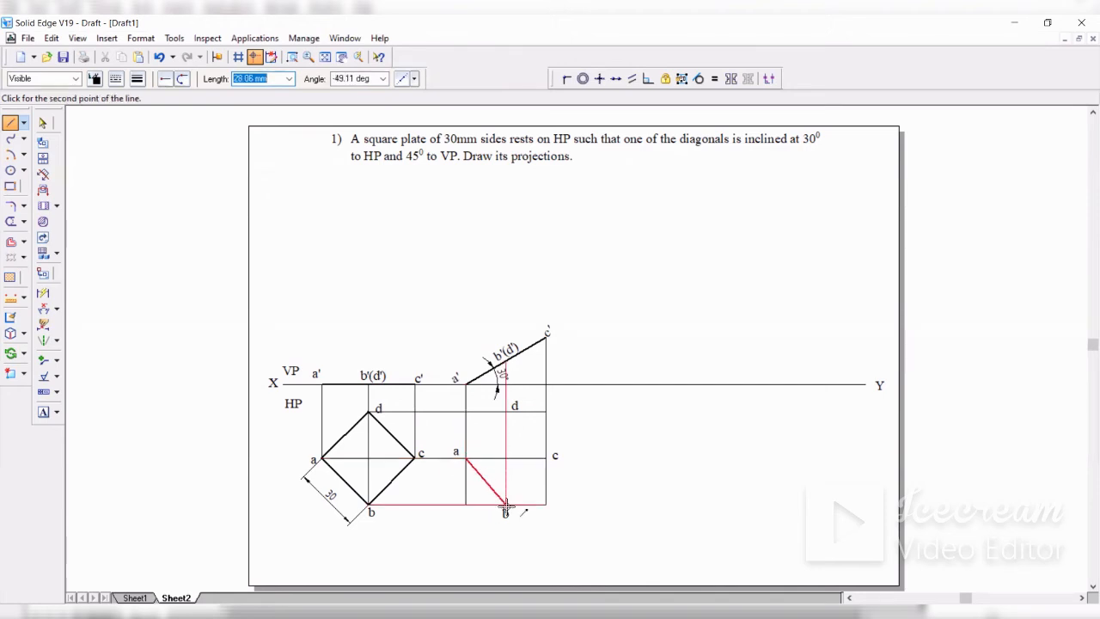
left_click(505, 505)
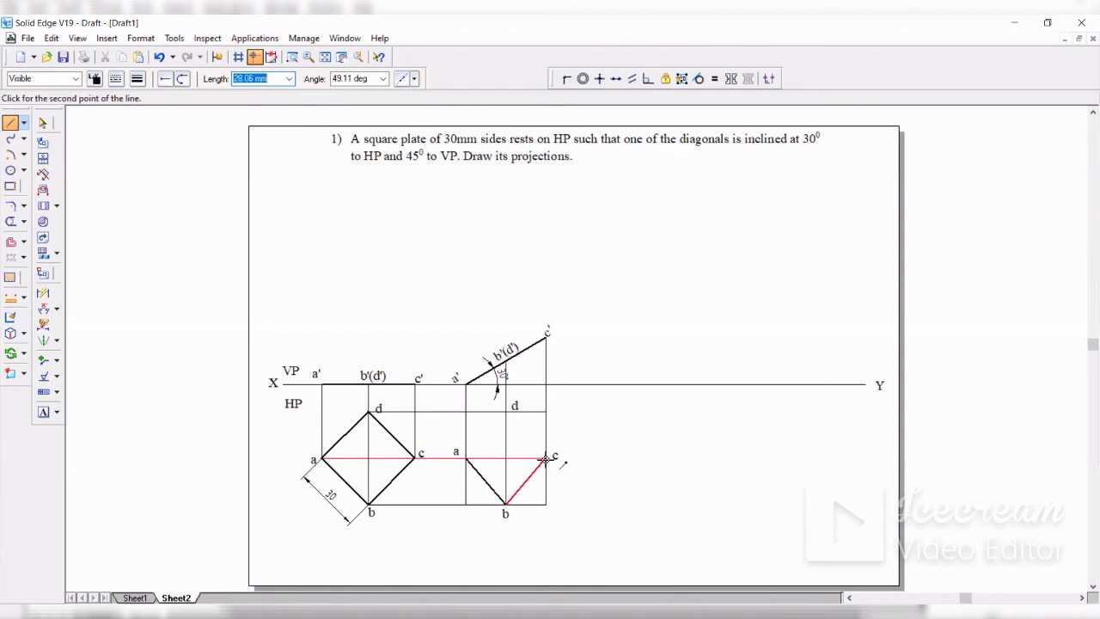
left_click(546, 458)
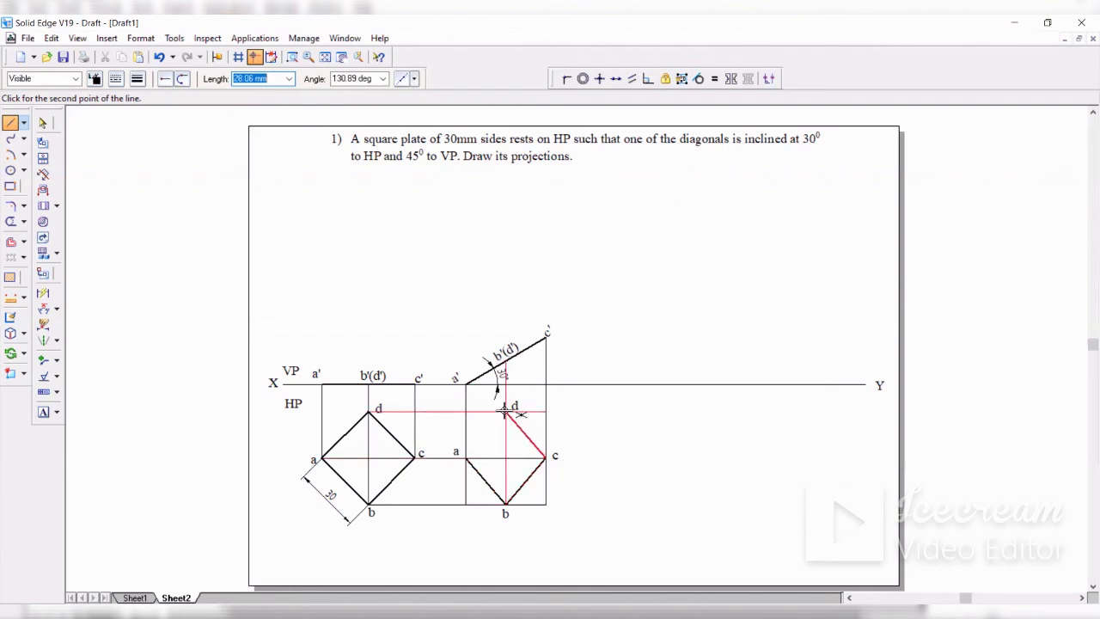
left_click(505, 412)
left_click(464, 458)
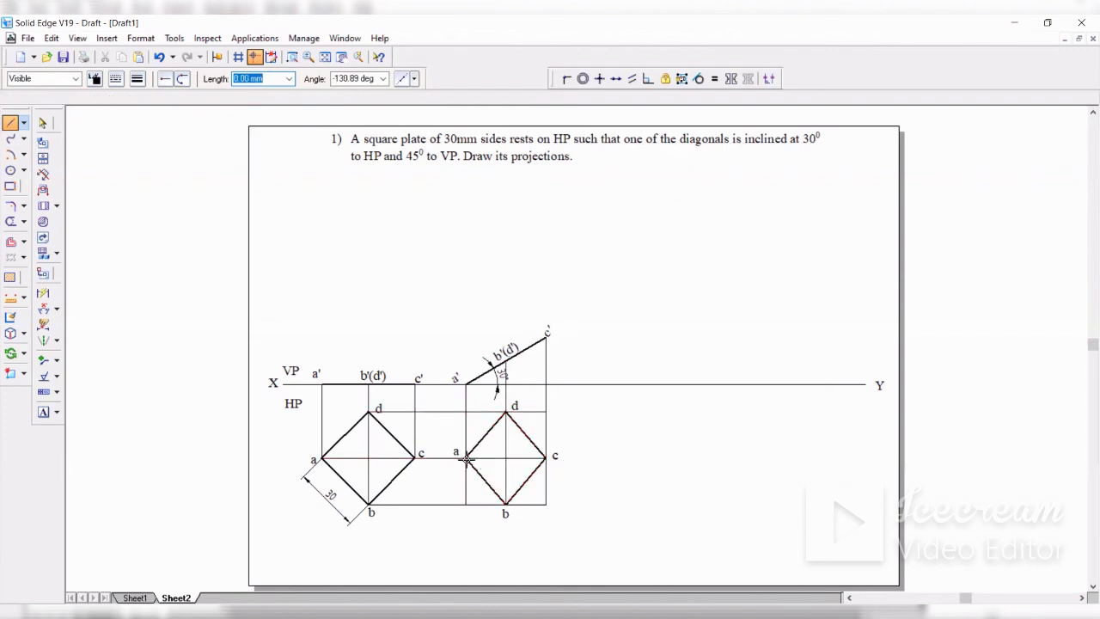
left_click(42, 124)
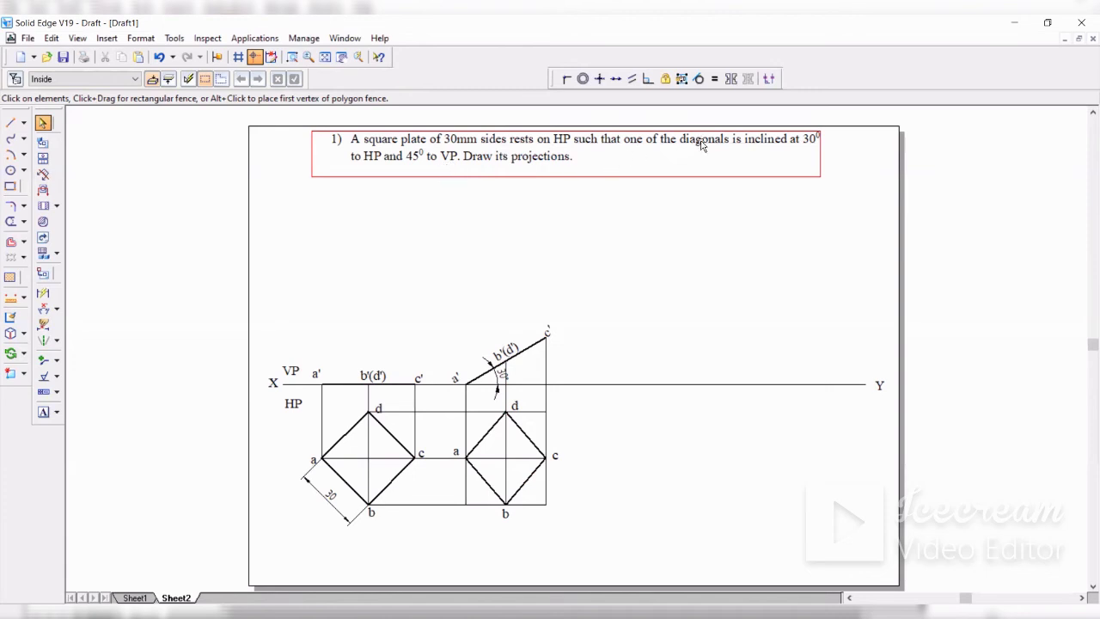
Dimension the horizontal distance between a and c of the first top view, placing it below the square
left_click(43, 308)
left_click(112, 310)
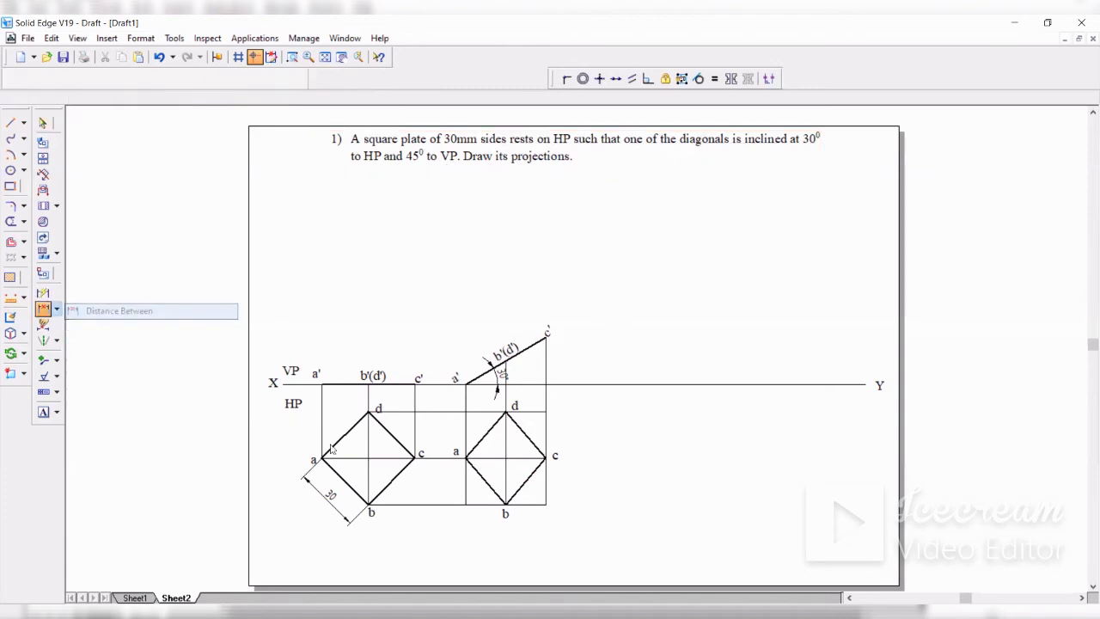
left_click(414, 427)
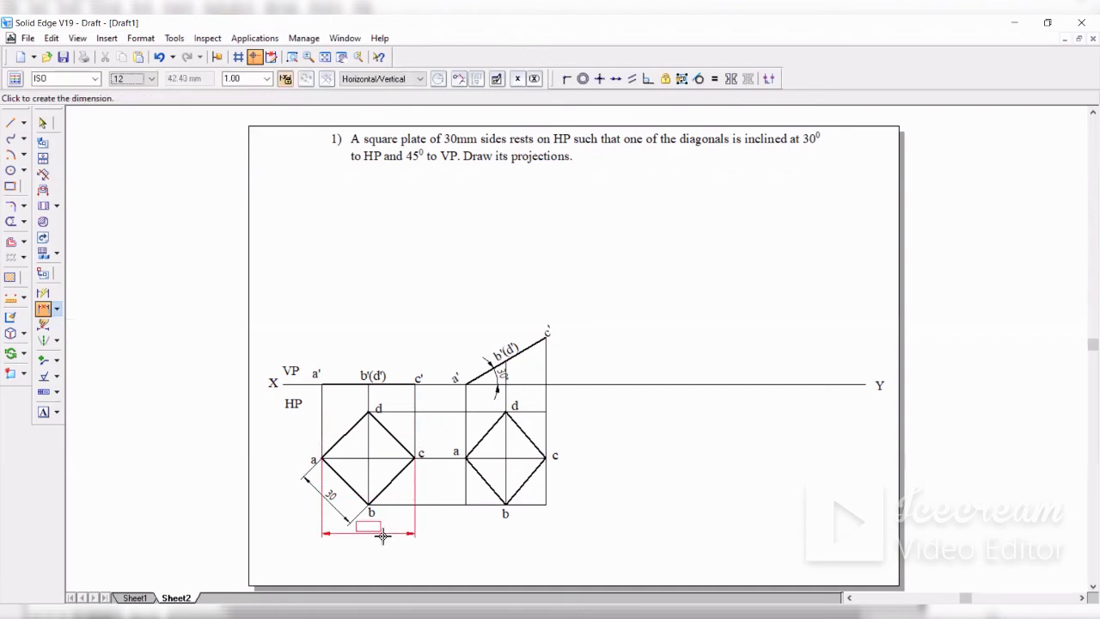
left_click(368, 548)
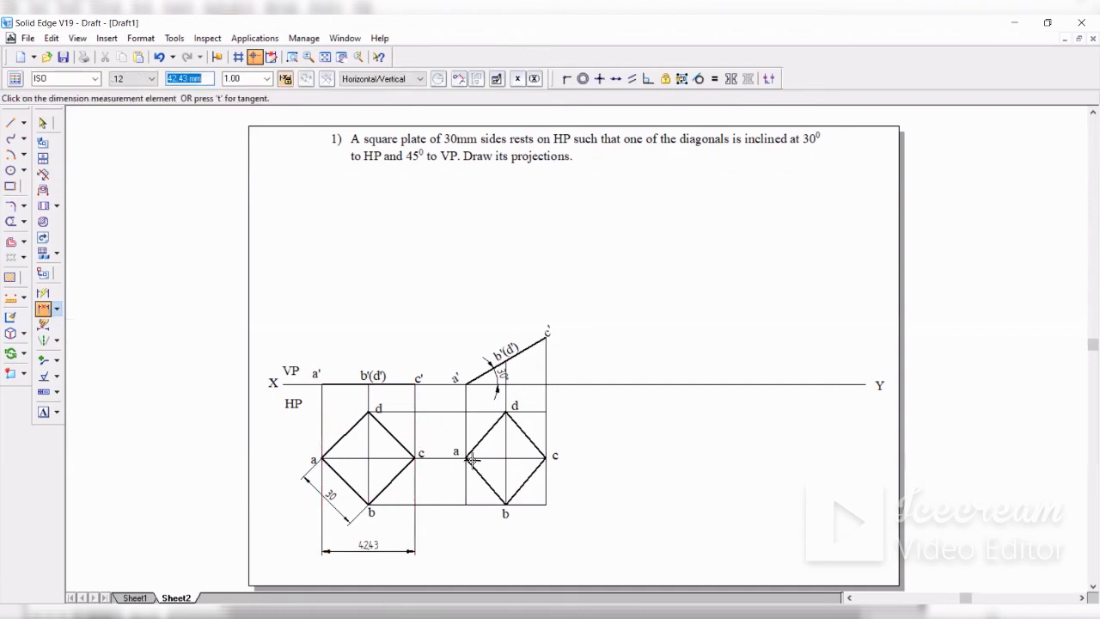
Dimension the horizontal distance between a and c of the second top view, placing it level with the first diagonal's dimension
left_click(466, 434)
right_click(521, 446)
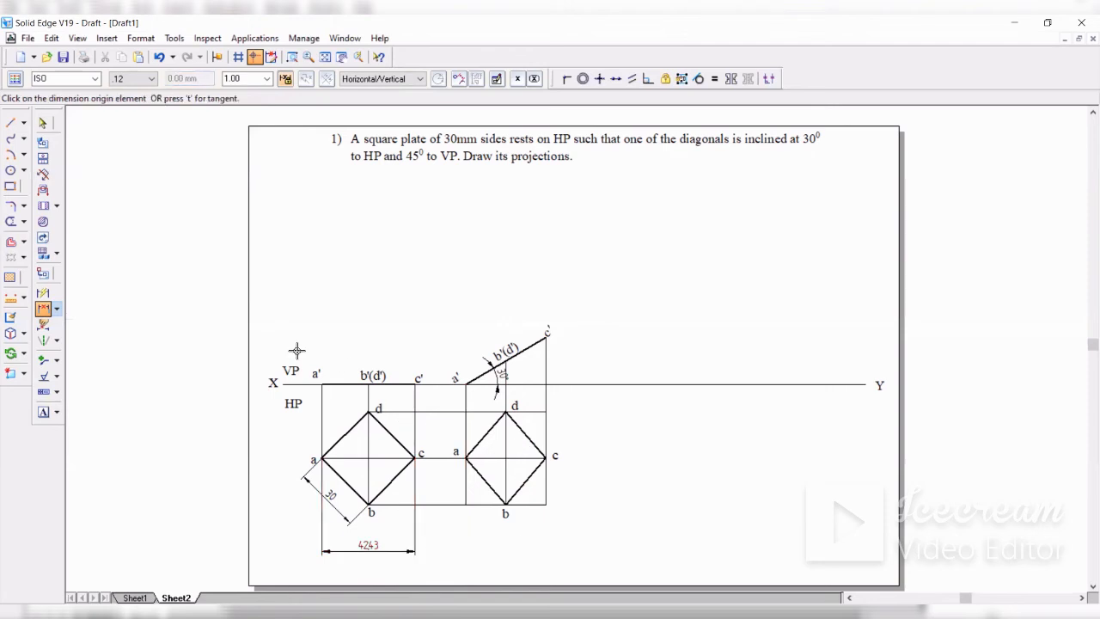
left_click(56, 309)
left_click(100, 311)
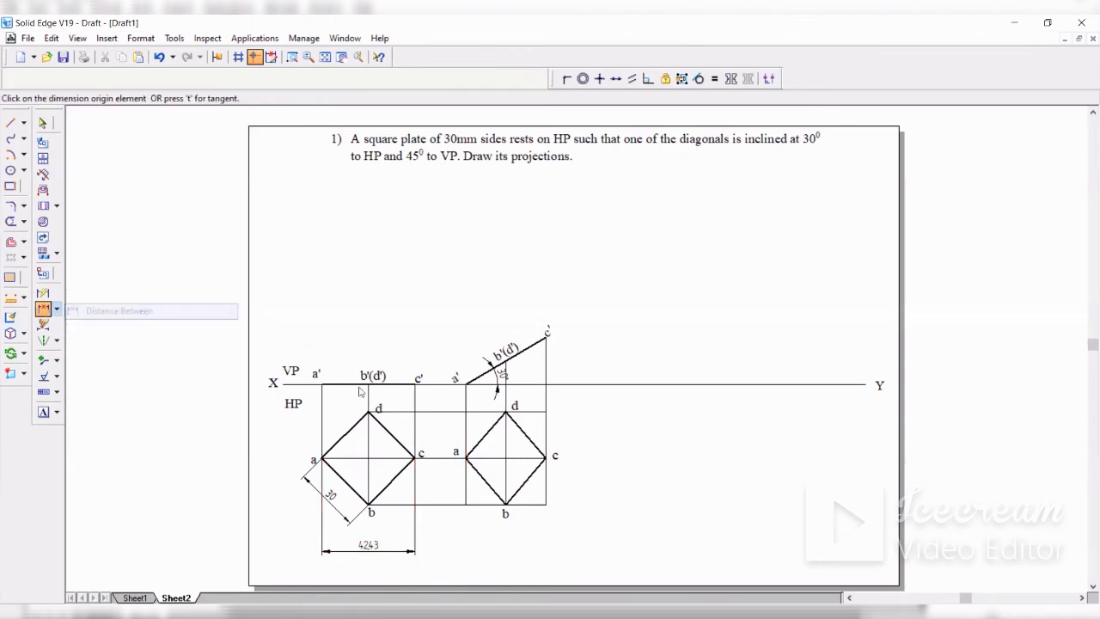
left_click(465, 426)
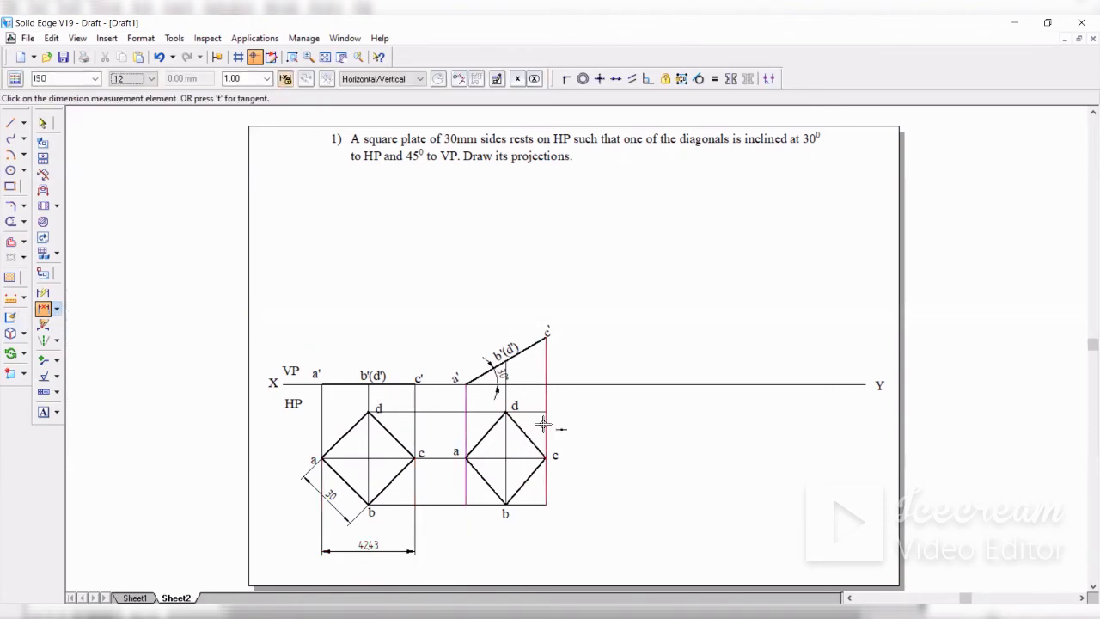
left_click(544, 433)
left_click(499, 548)
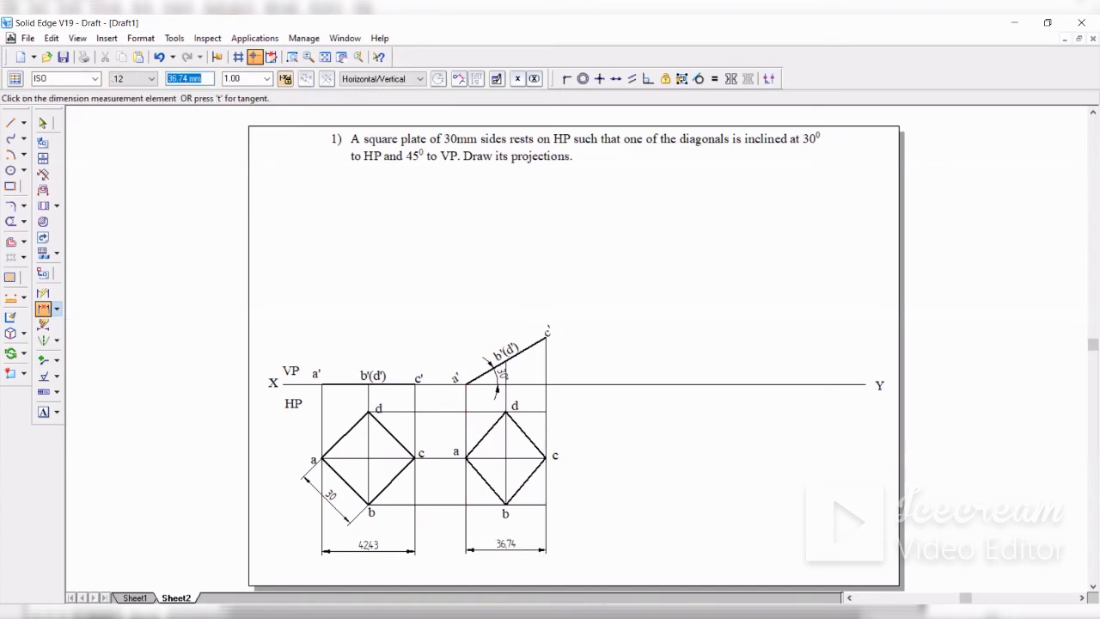
left_click(43, 123)
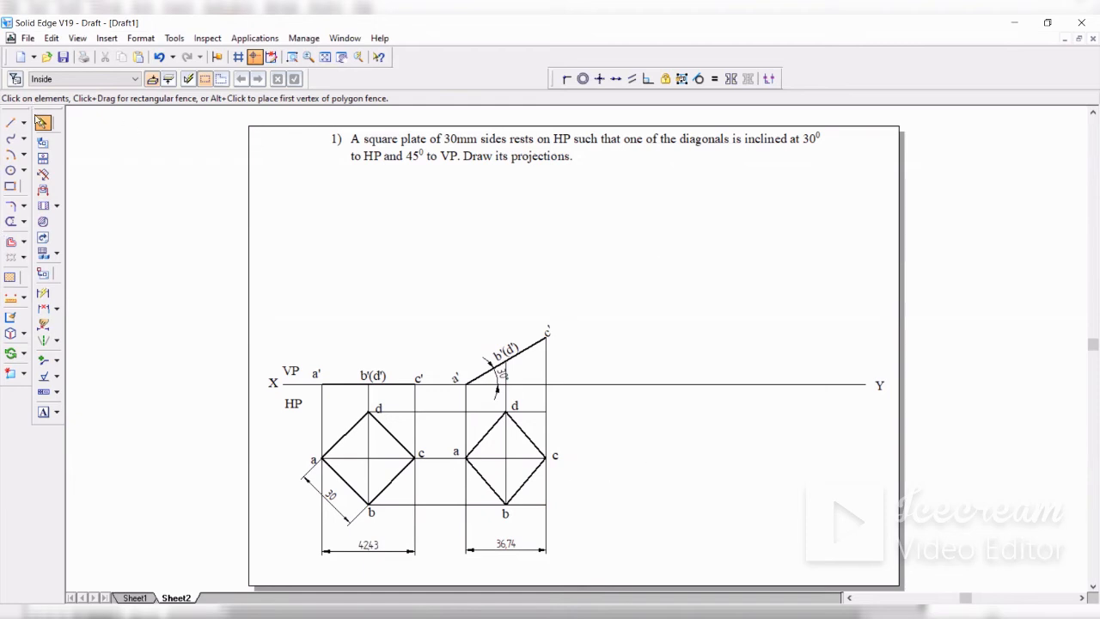
left_click(10, 123)
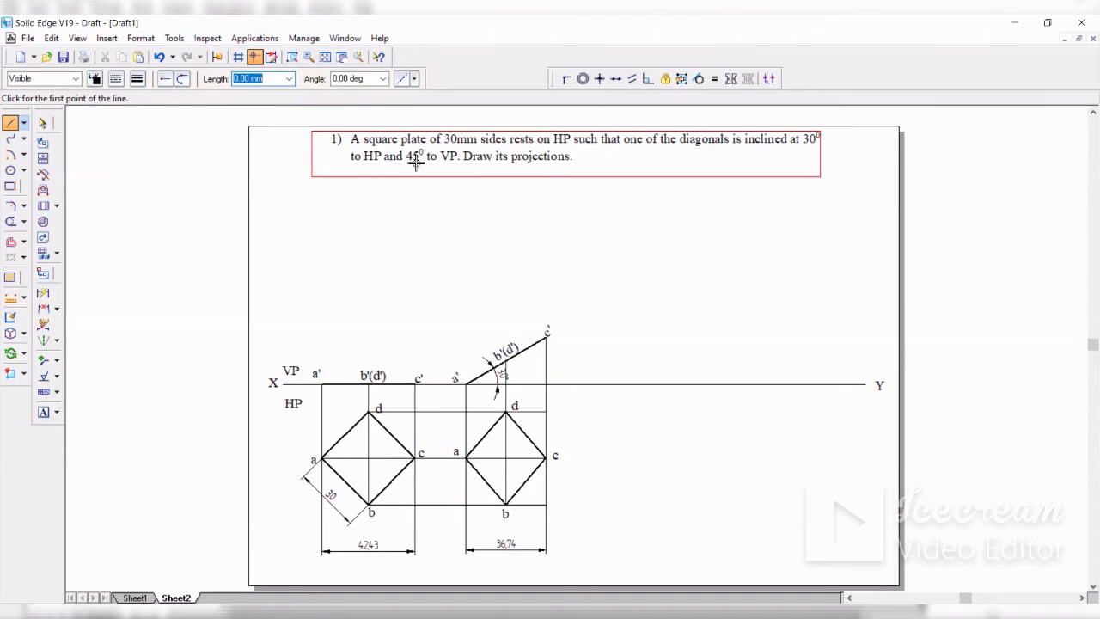
left_click(607, 613)
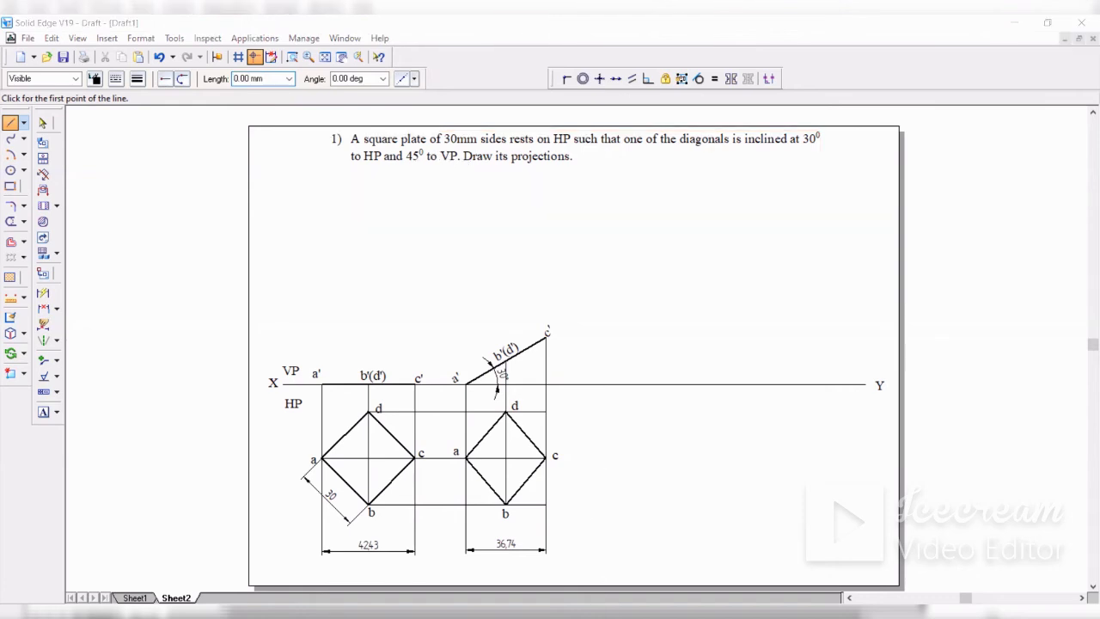
left_click(749, 386)
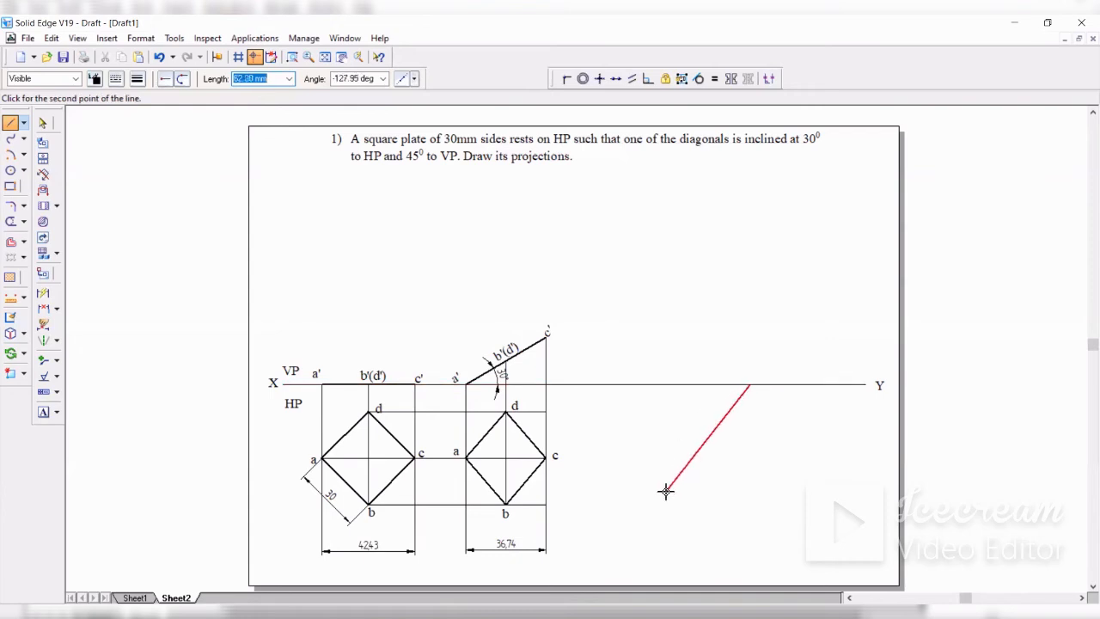
left_click(365, 79)
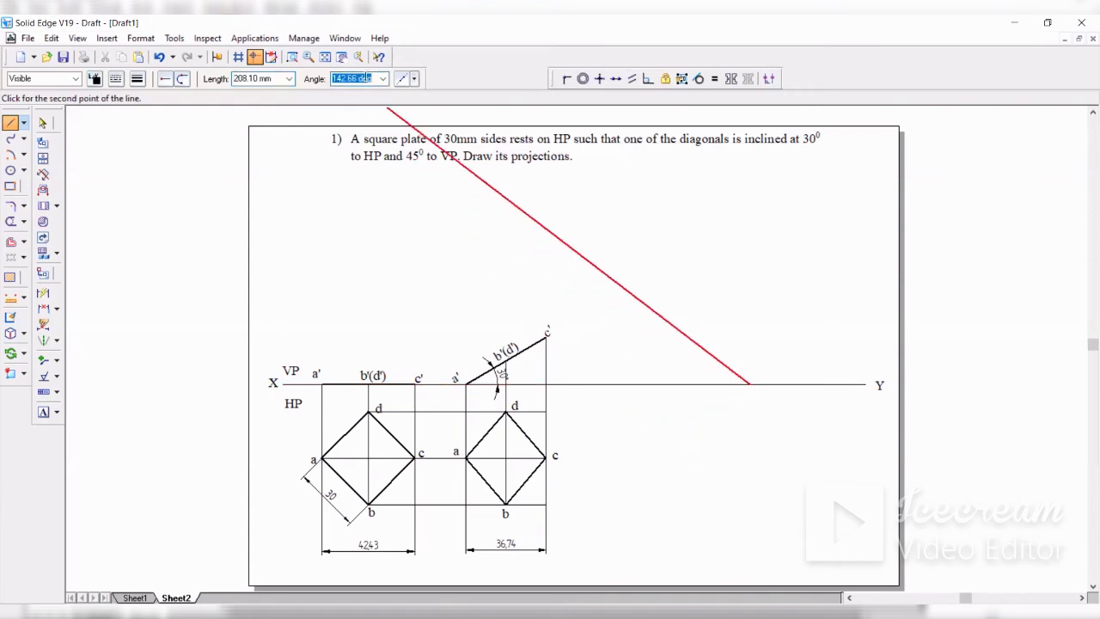
type("-45")
key("Tab")
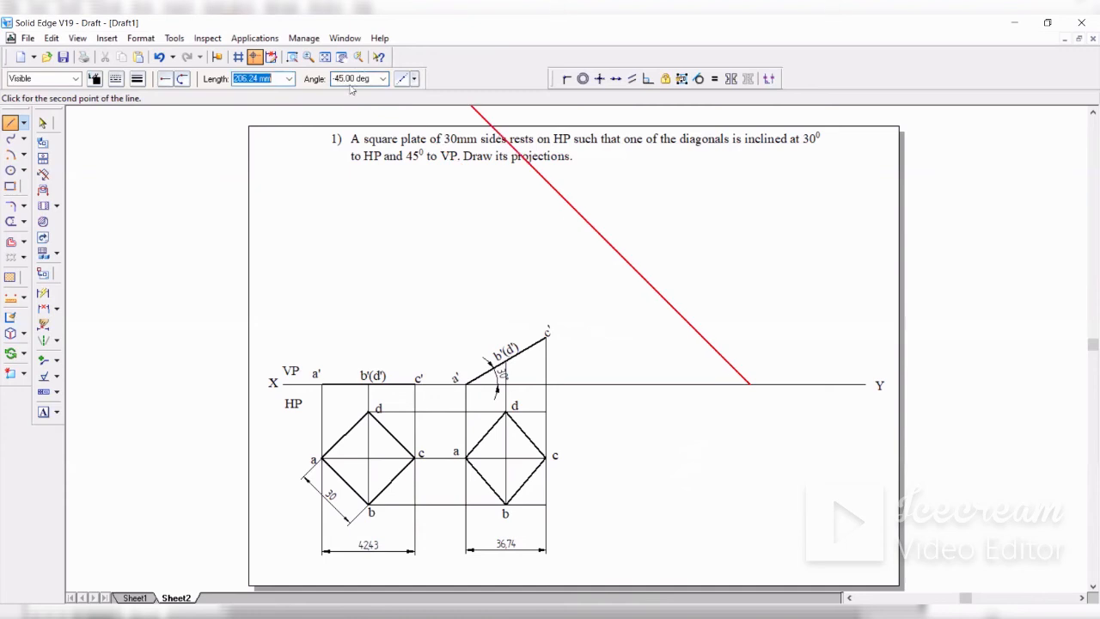
key("Escape")
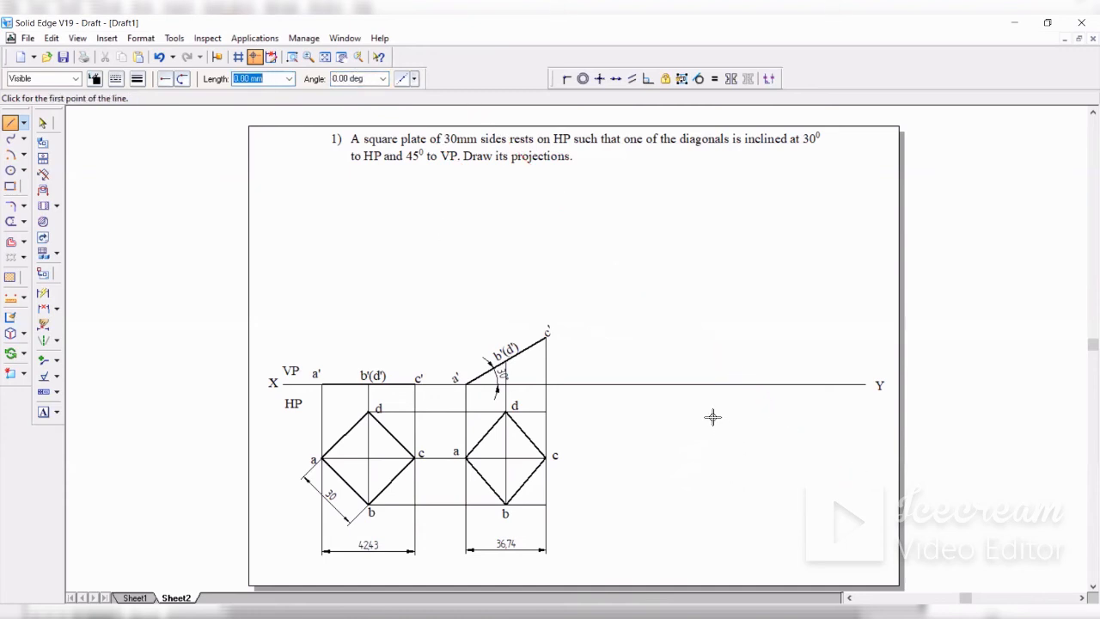
Draw an oblique line about 82 mm long from the XY line down to the lower left, right of the second top view, in Normal style
left_click(772, 385)
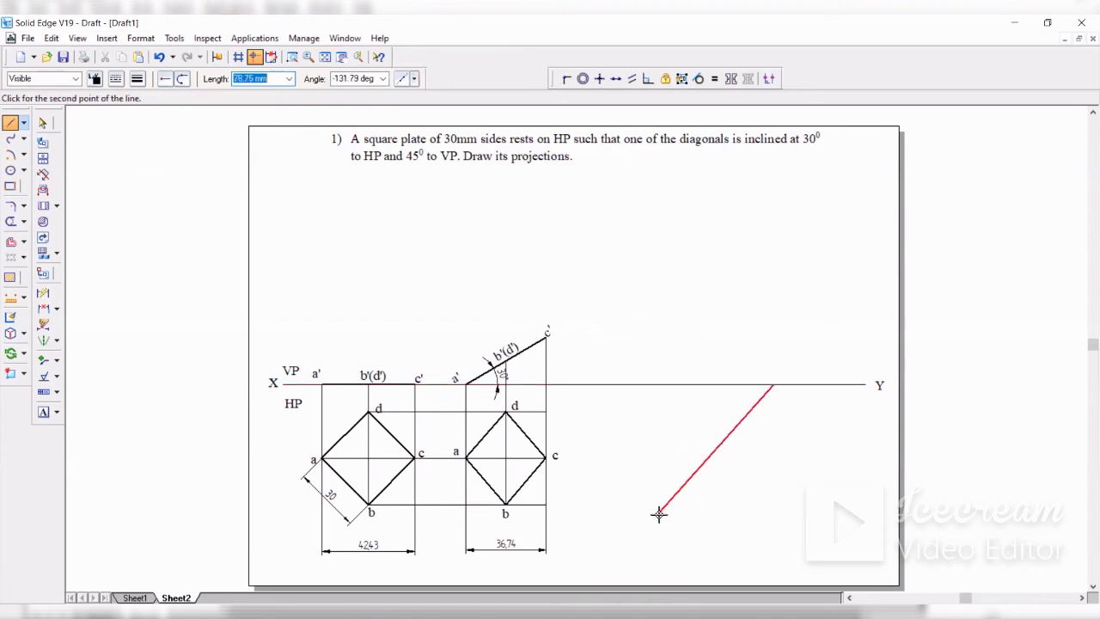
left_click(656, 518)
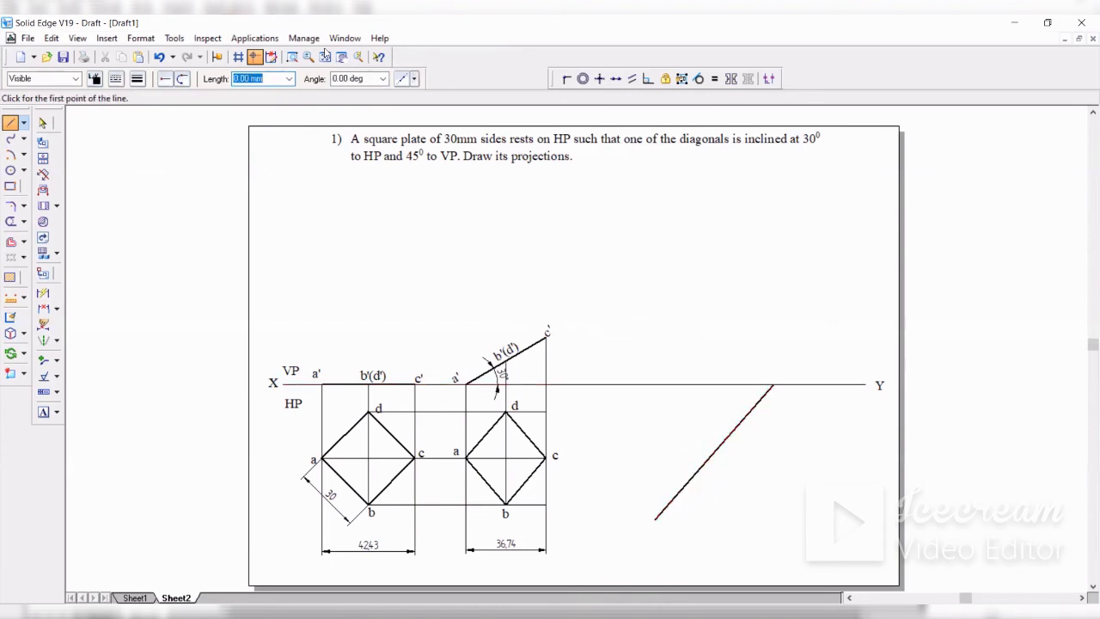
left_click(42, 123)
left_click(730, 434)
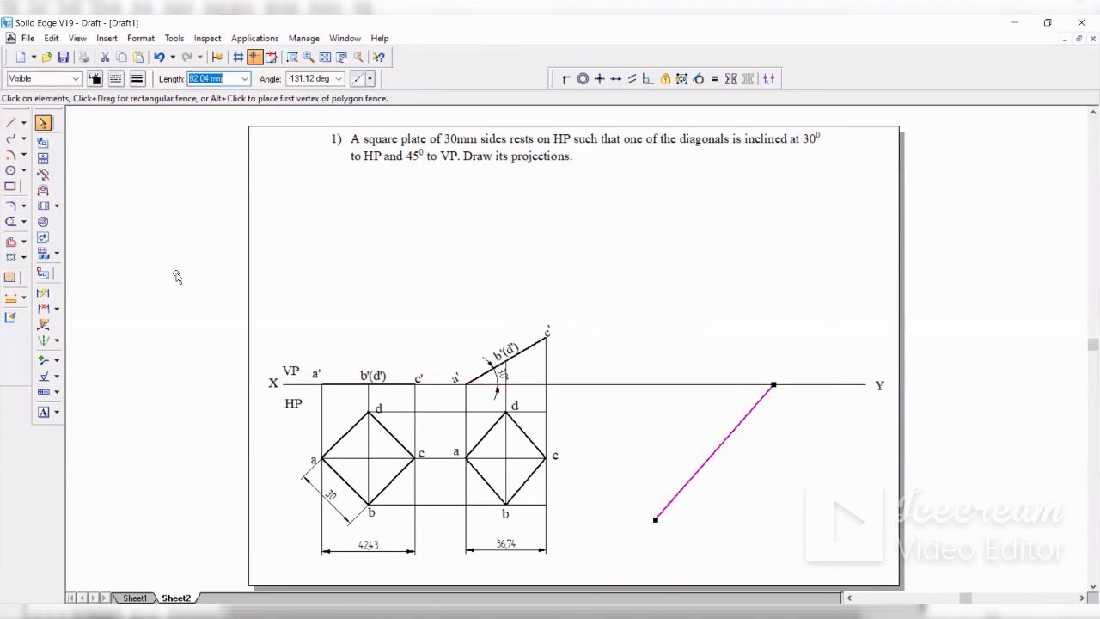
left_click(76, 78)
left_click(43, 148)
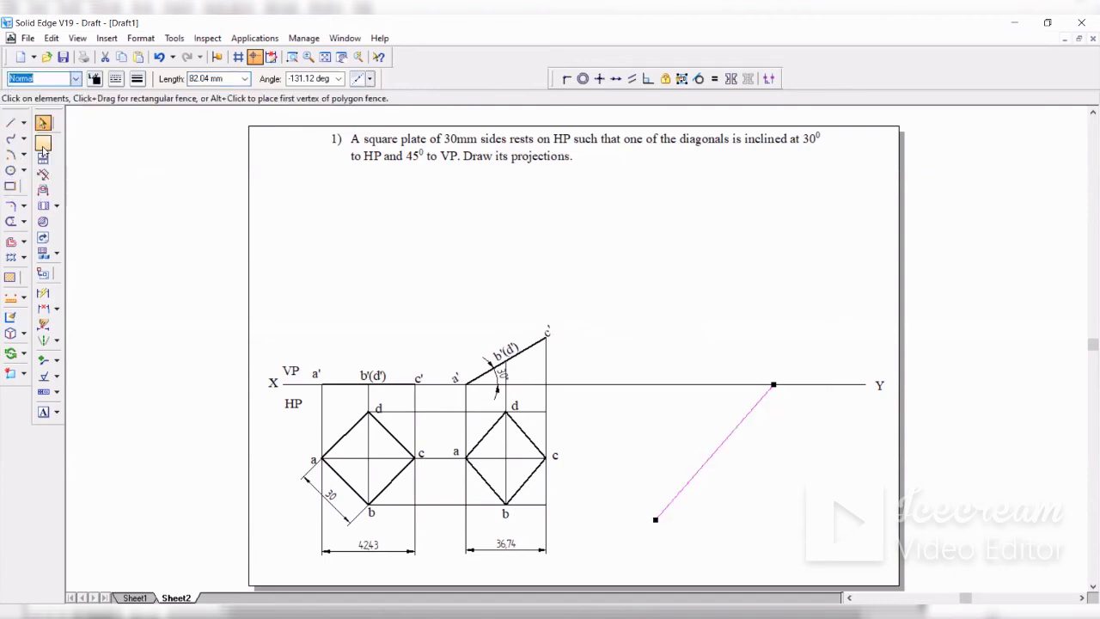
left_click(350, 375)
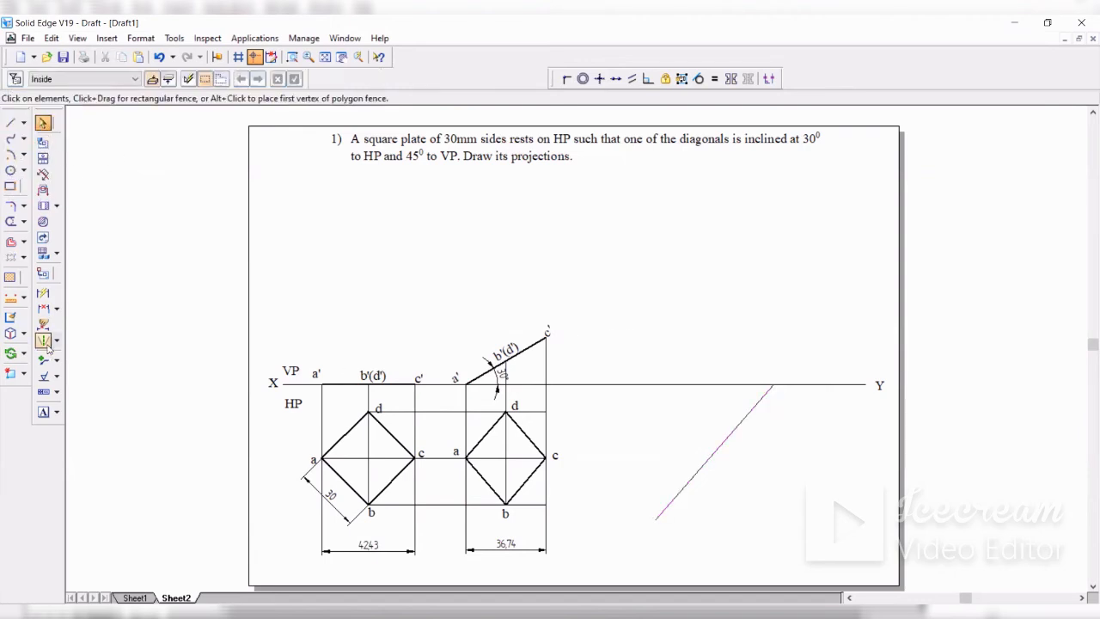
Dimension the angle between the XY line and the oblique line and set it to 45°
left_click(56, 308)
left_click(81, 332)
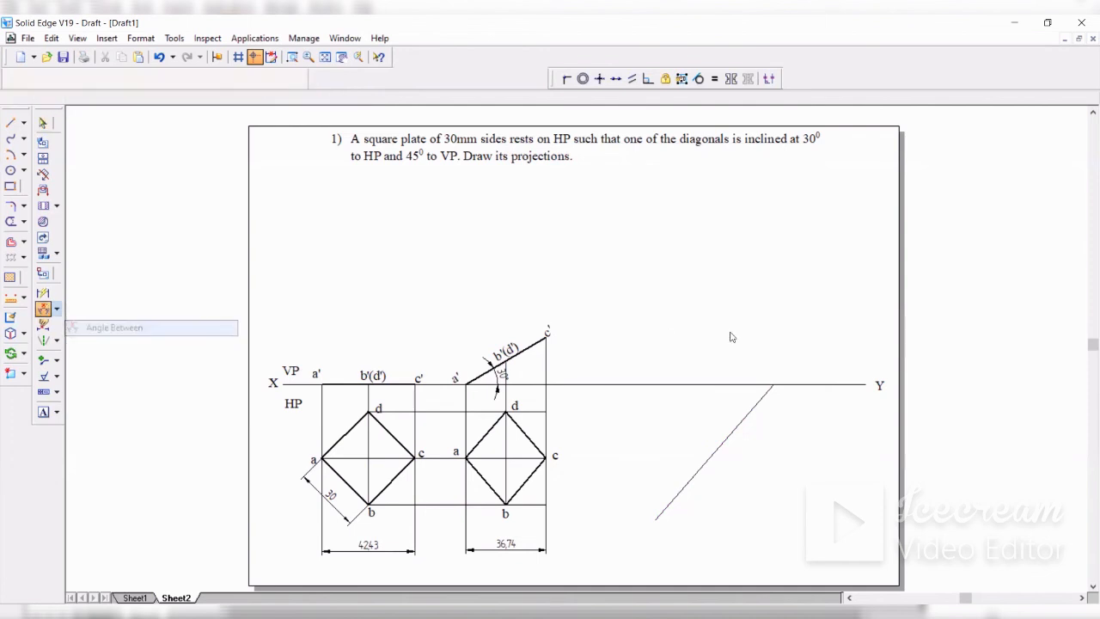
left_click(756, 392)
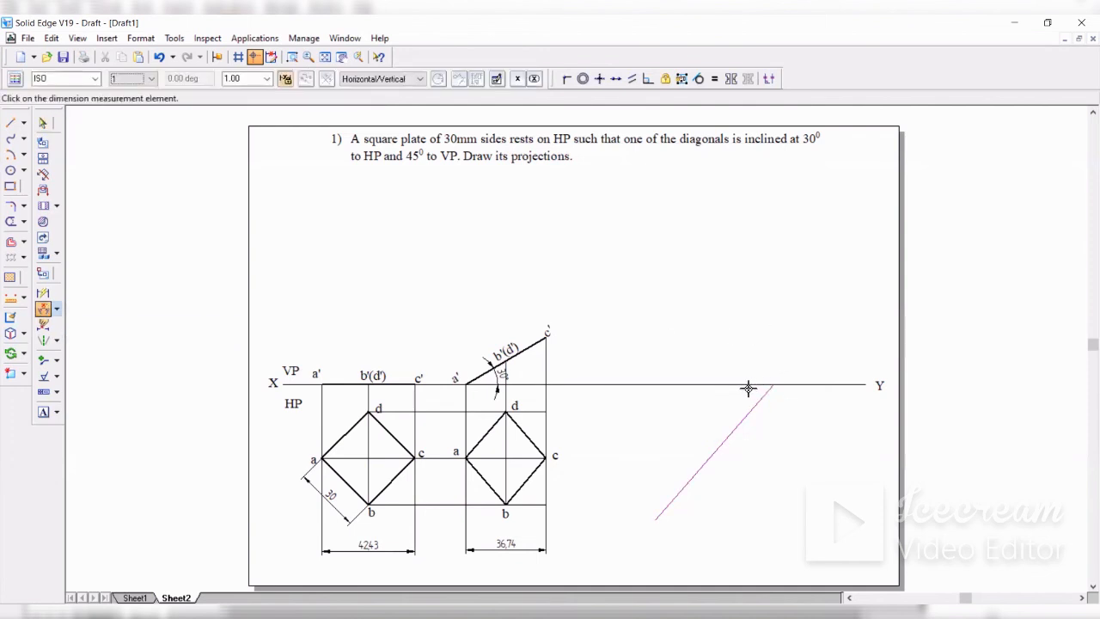
left_click(748, 390)
left_click(717, 413)
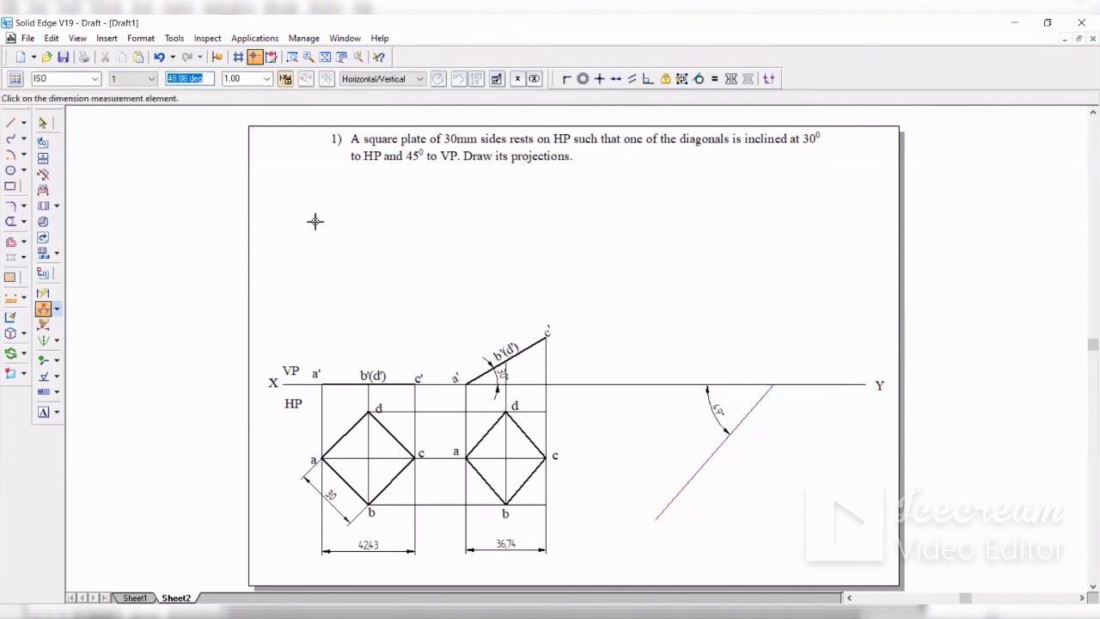
type("45")
key("Return")
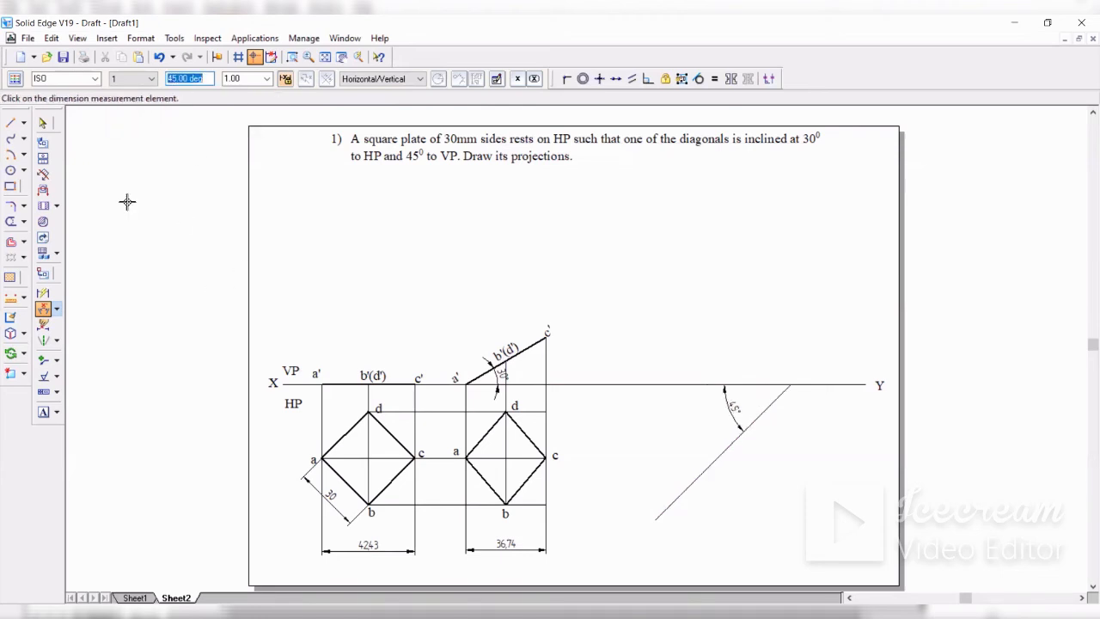
left_click(42, 123)
left_click(733, 411)
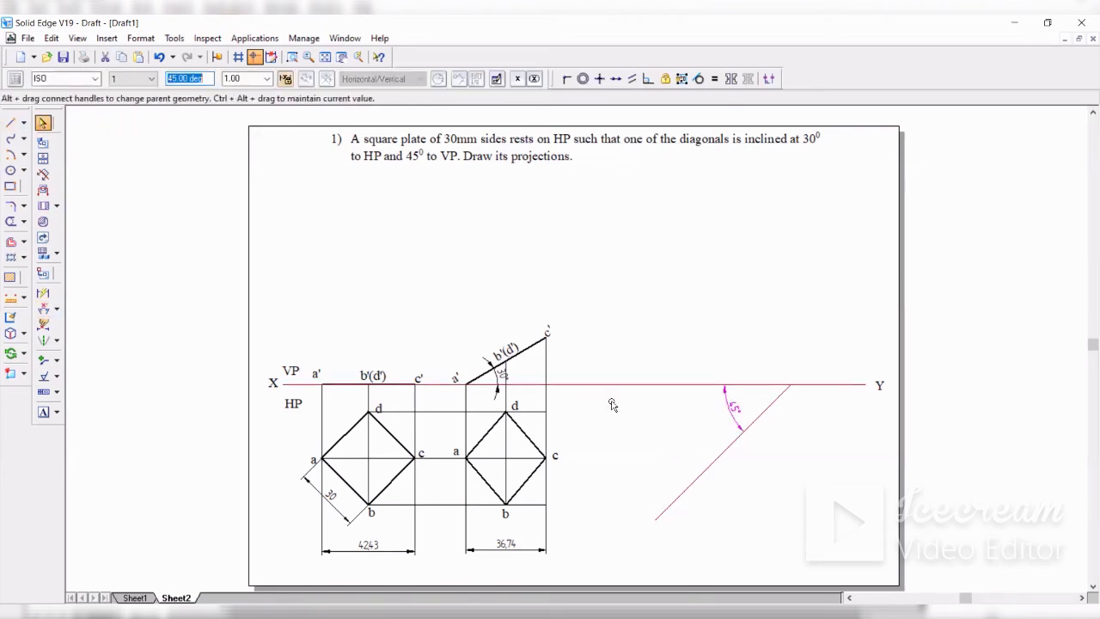
left_click(649, 337)
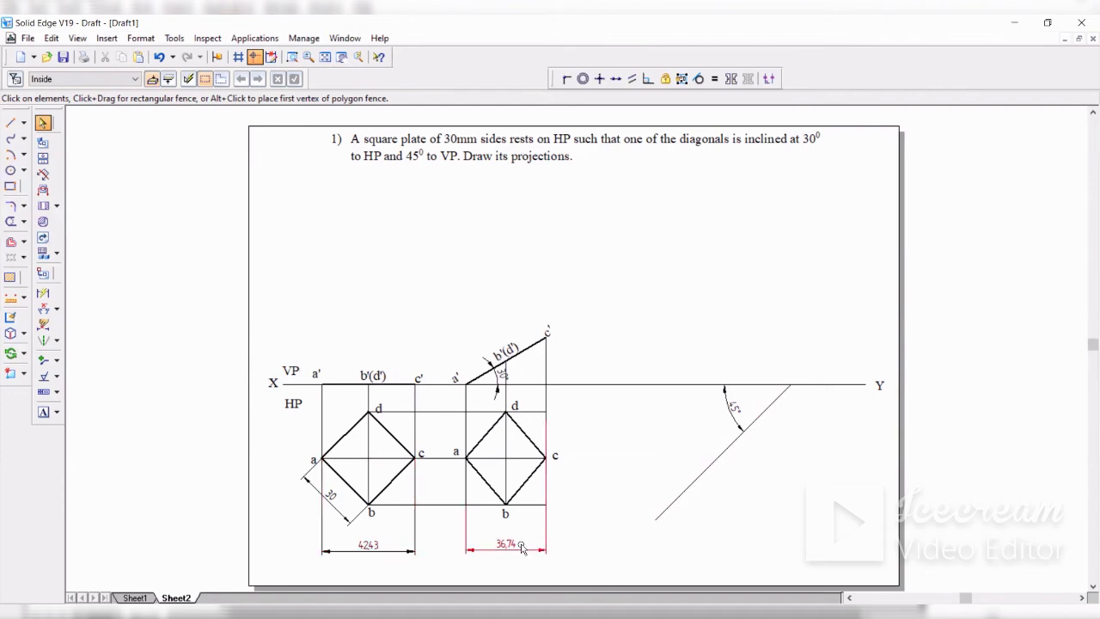
Draw a centre-point arc of radius 42.43 mm centred on the 45° line near the angle dimension, crossing the line's lower part
left_click(23, 155)
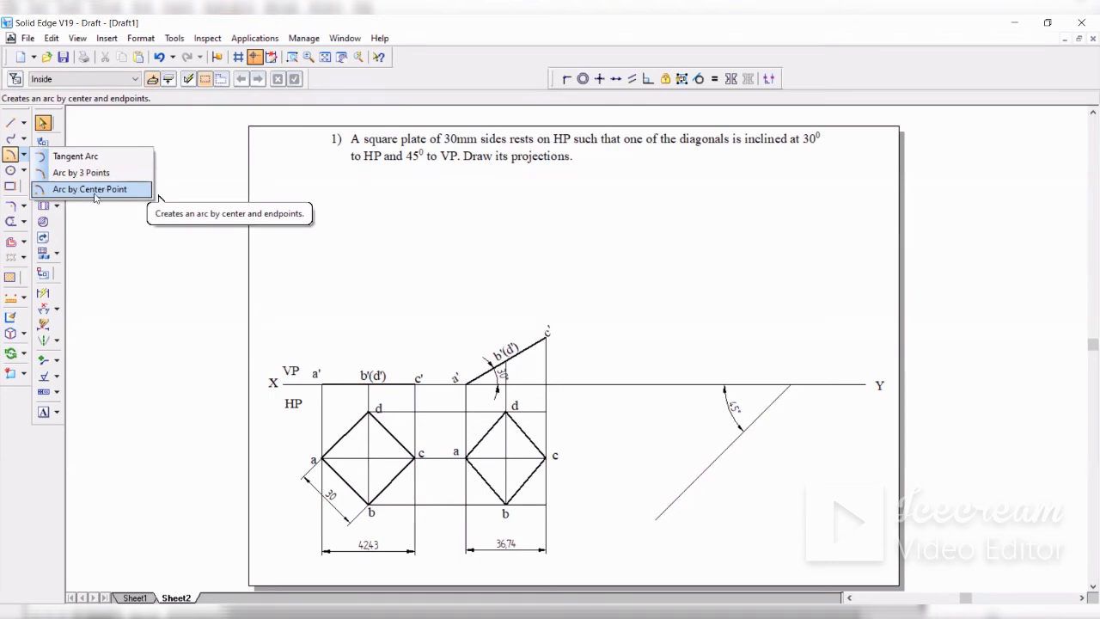
left_click(96, 190)
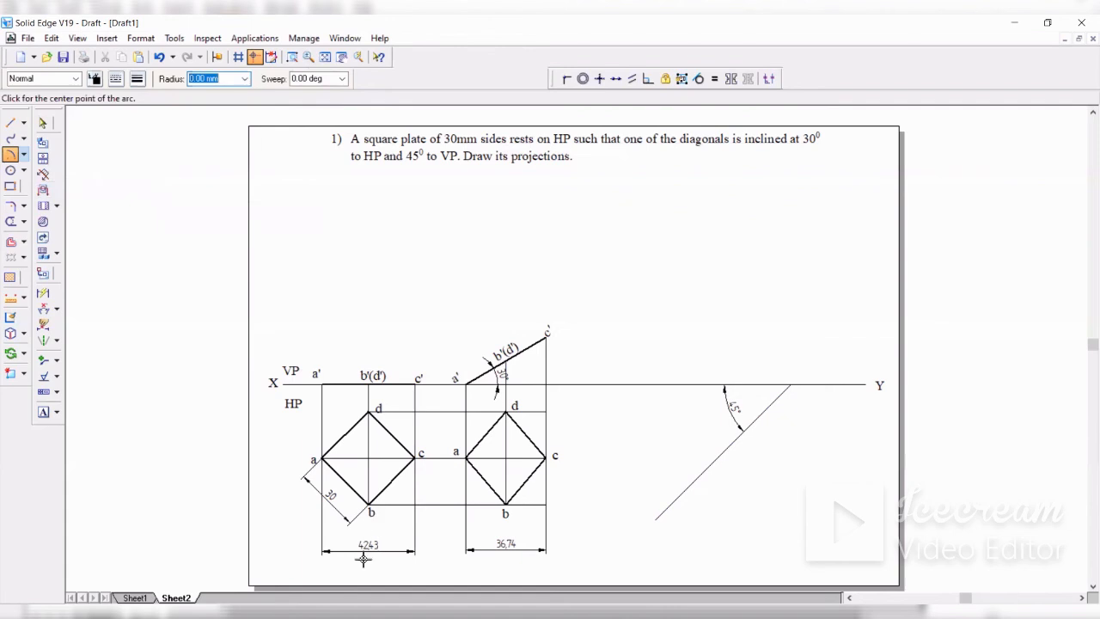
left_click(739, 436)
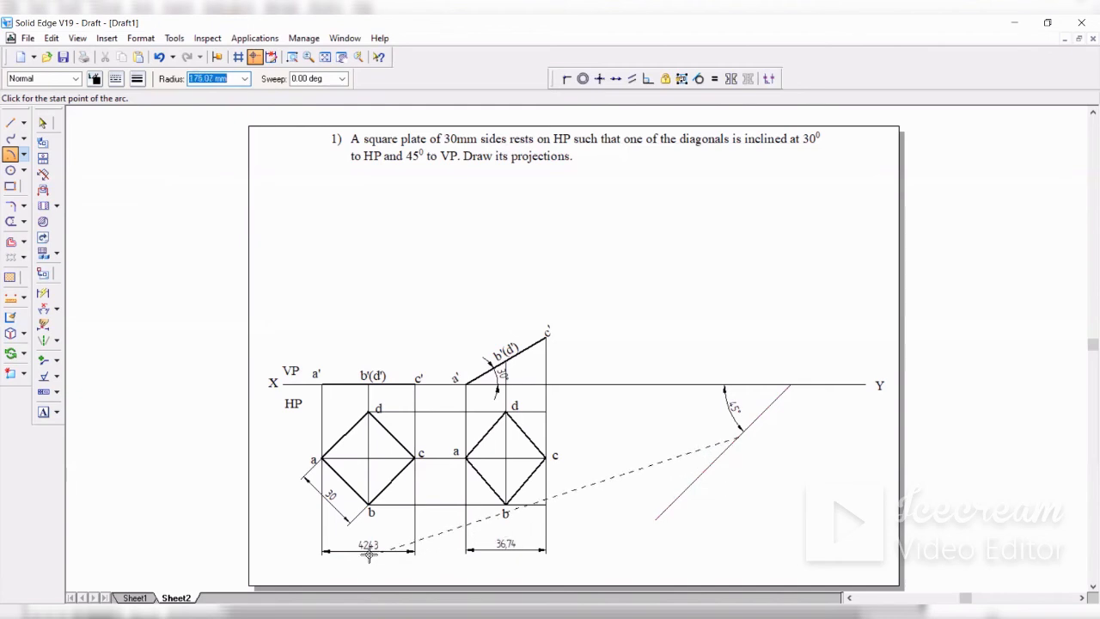
left_click(206, 78)
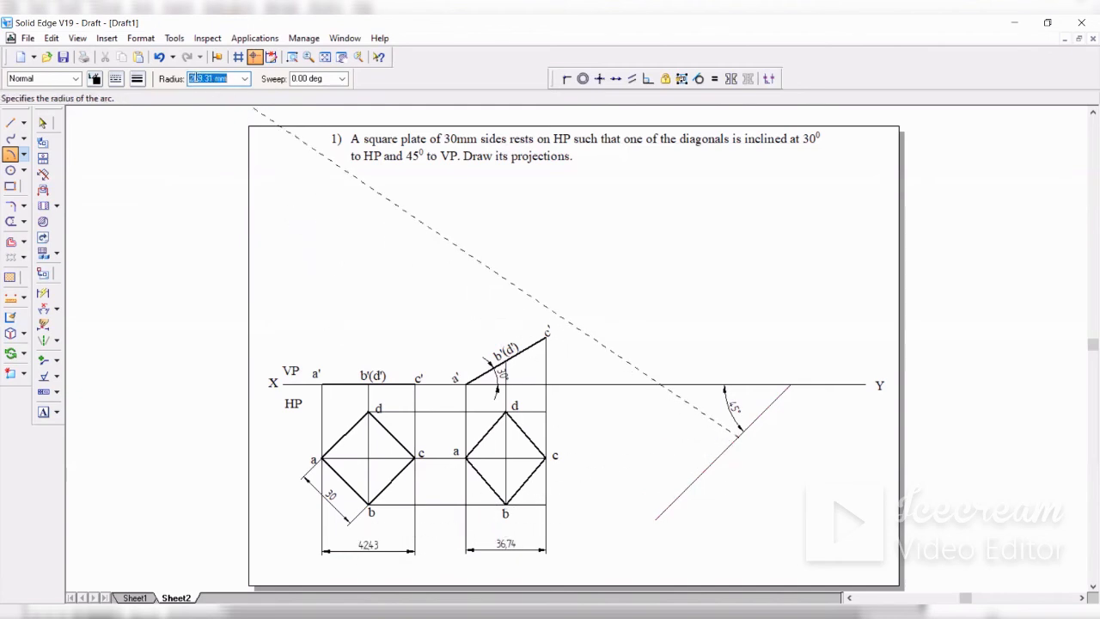
type("42.43")
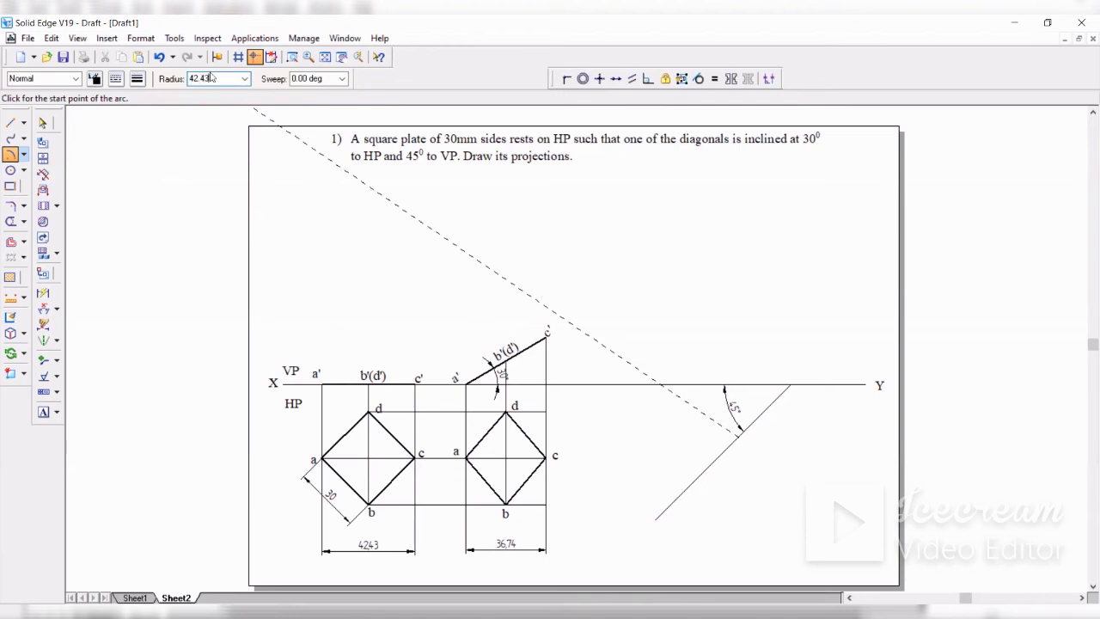
key("Tab")
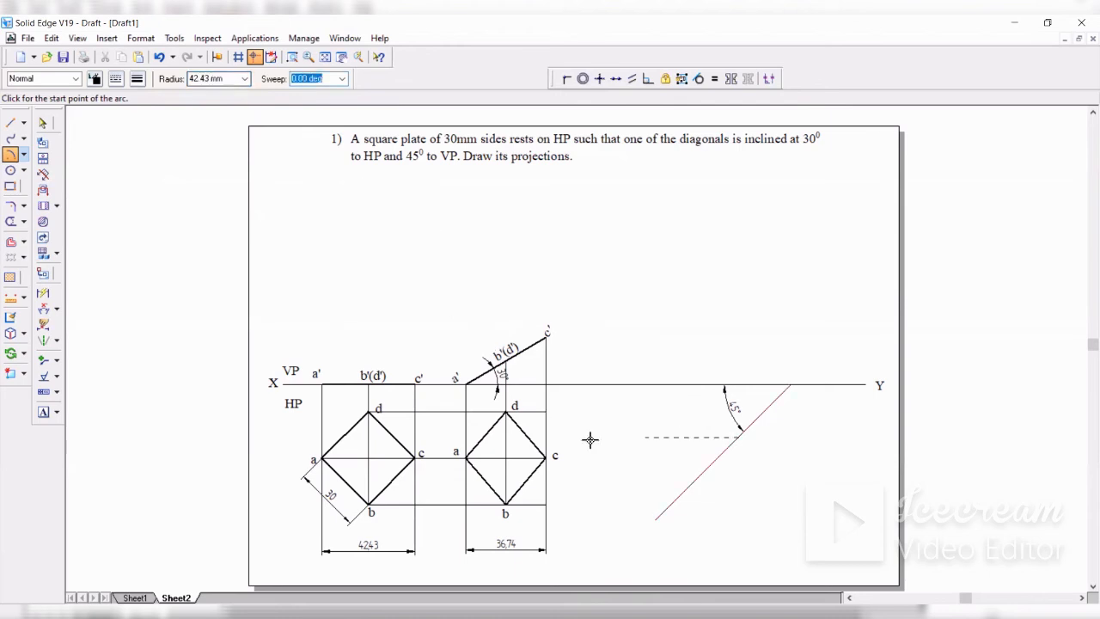
left_click(682, 464)
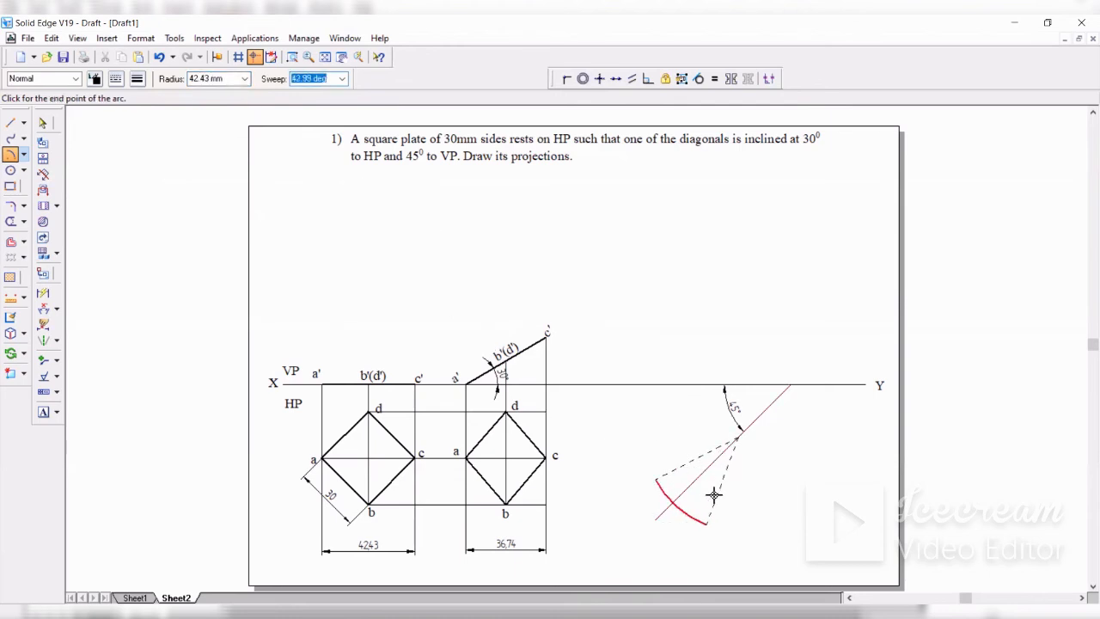
left_click(685, 513)
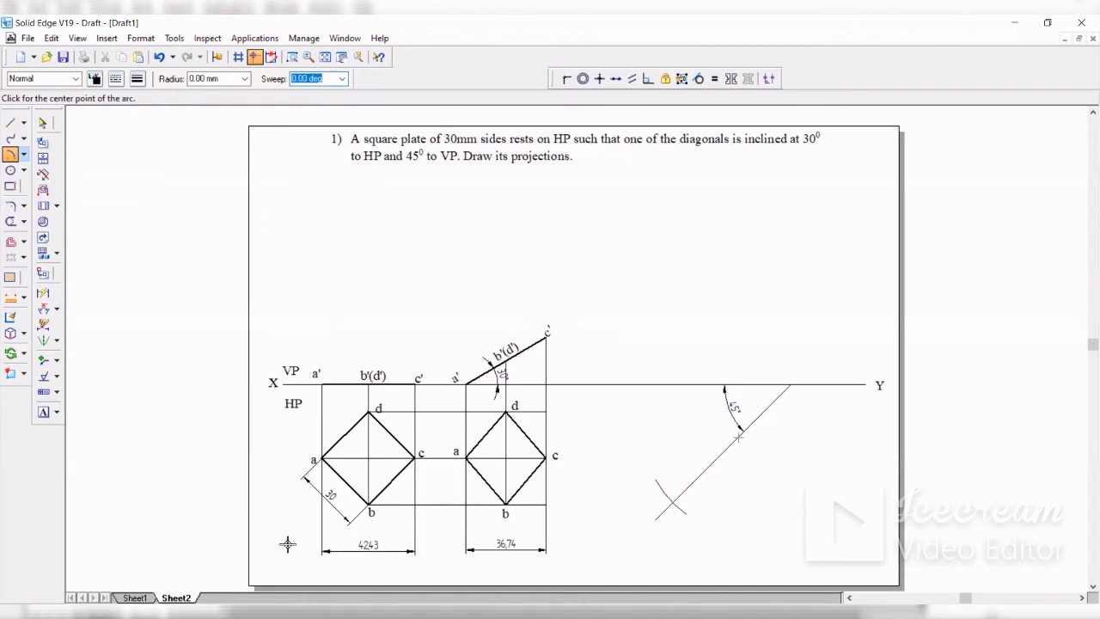
Draw a horizontal line to the right from the intersection of the 42.43 mm arc and the 45° line
left_click(10, 122)
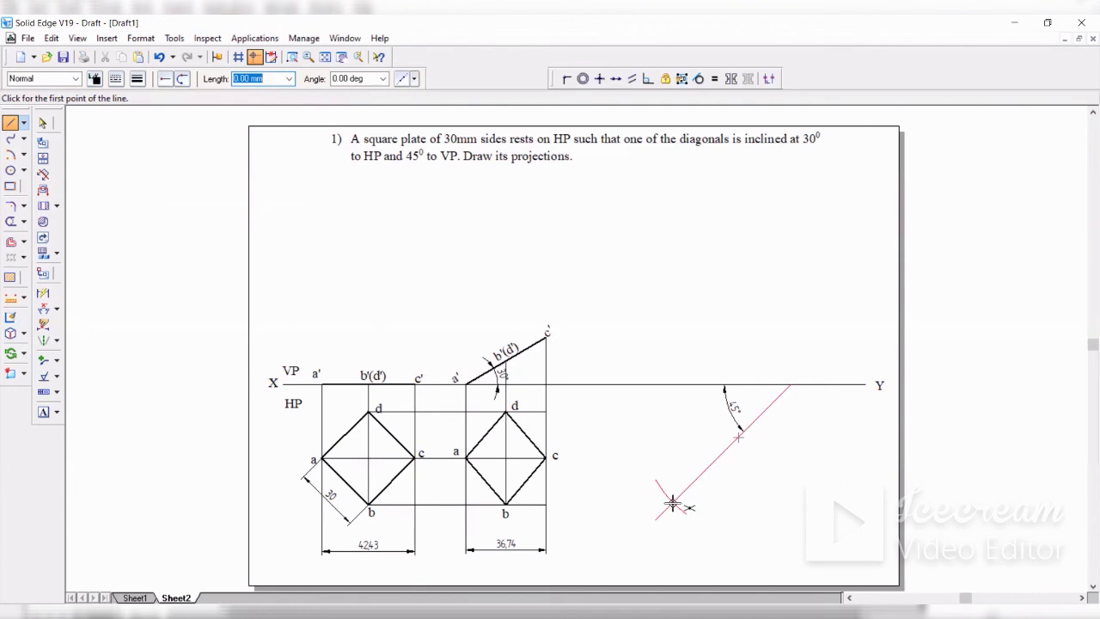
left_click(672, 503)
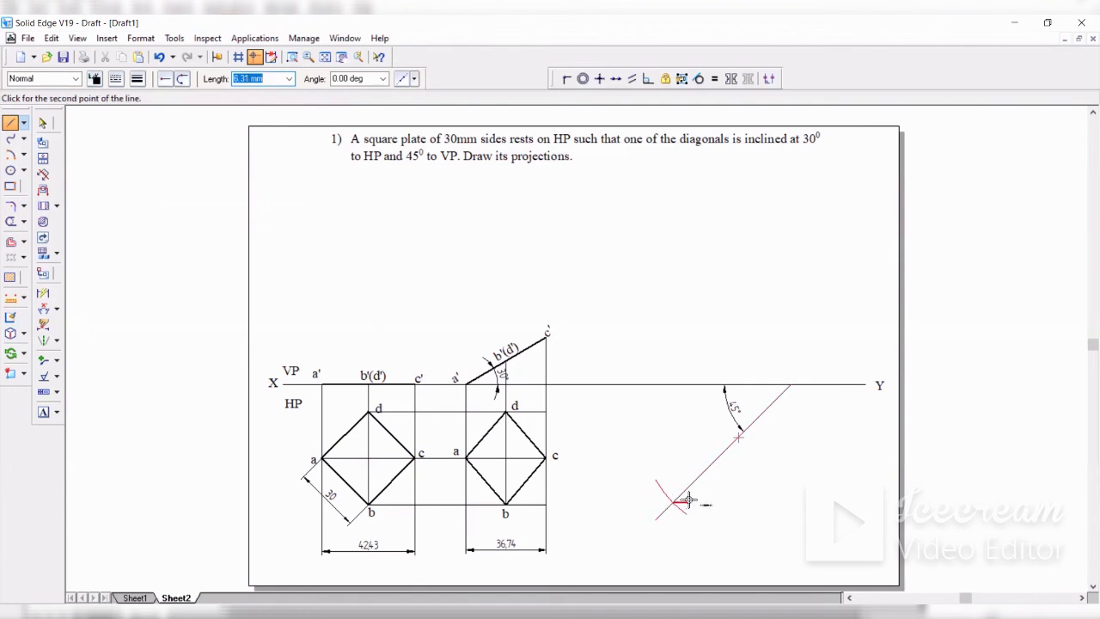
left_click(752, 502)
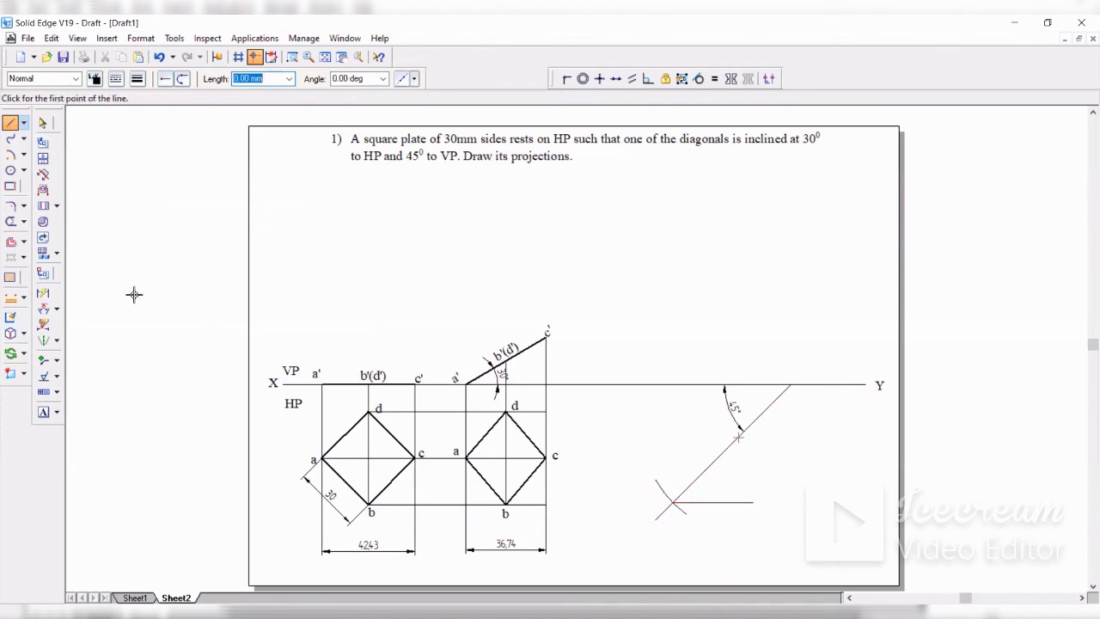
Draw a centre-point arc of radius 36.74 mm from the same centre on the 45° line, crossing the horizontal line
left_click(23, 155)
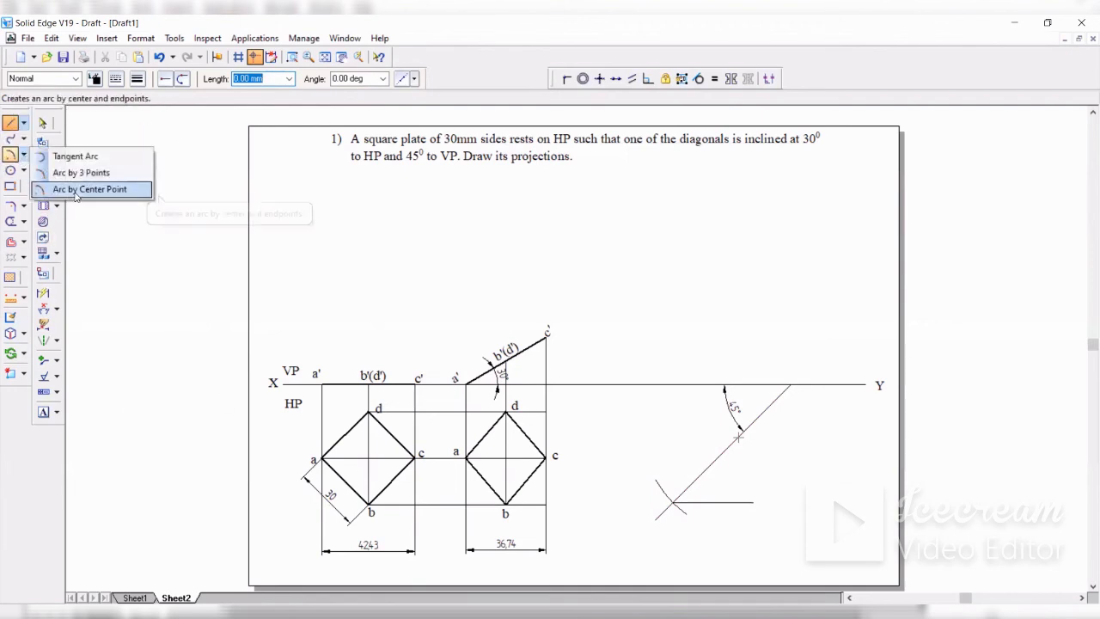
left_click(76, 190)
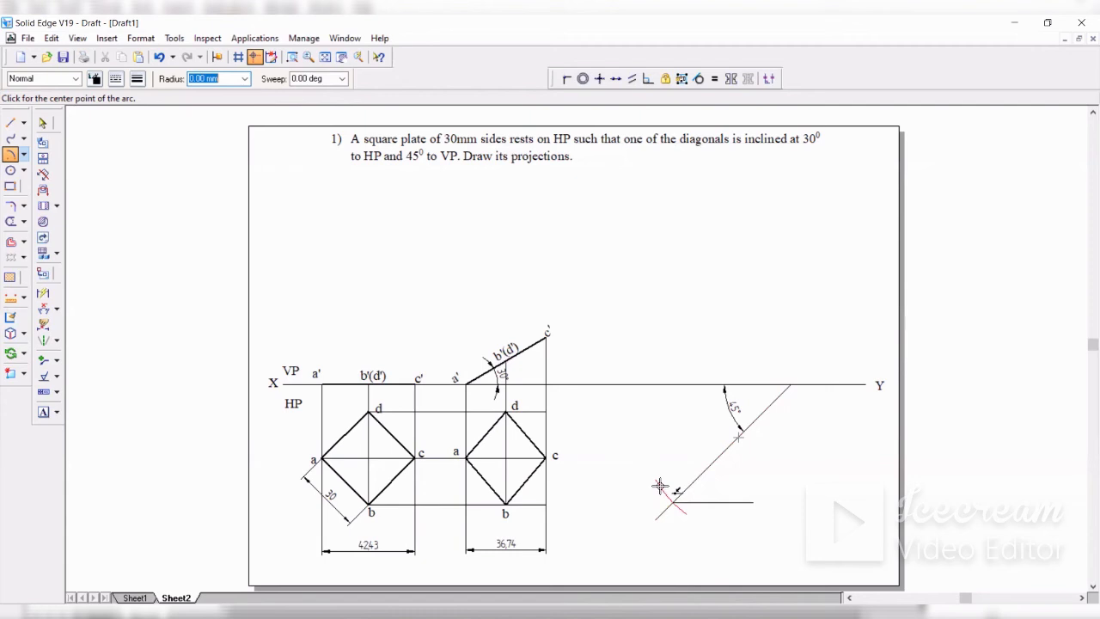
left_click(738, 436)
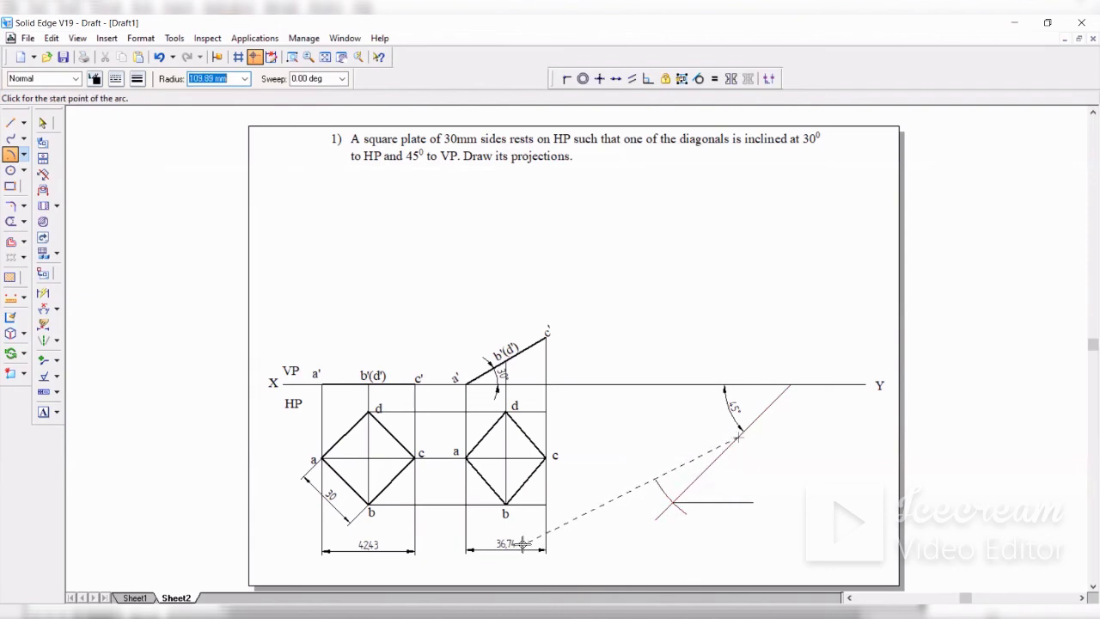
type("36.74")
key("Tab")
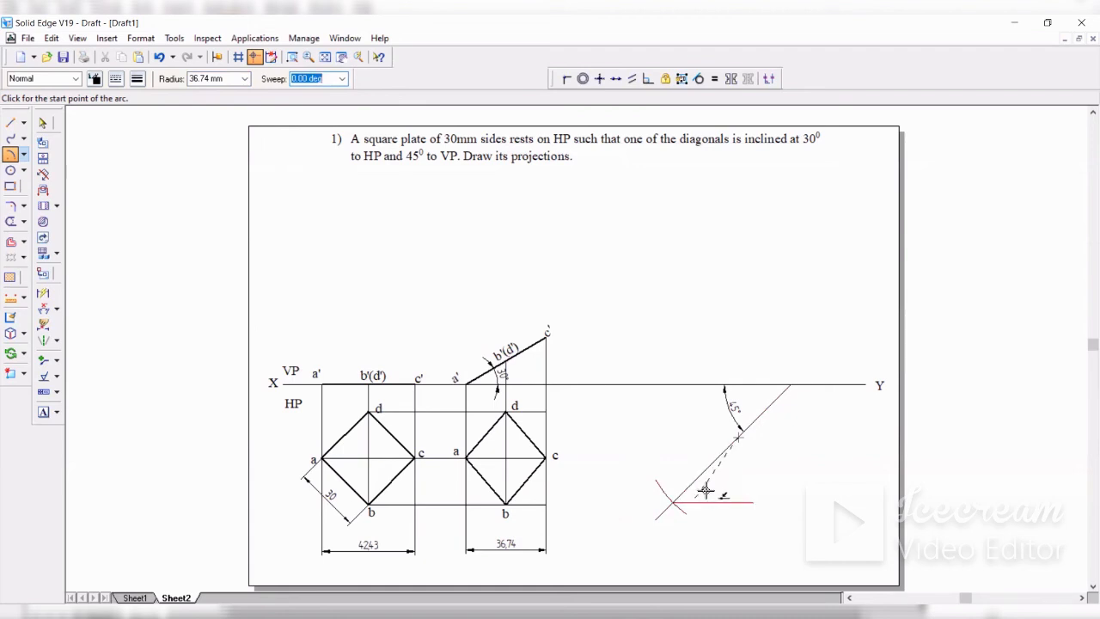
left_click(292, 58)
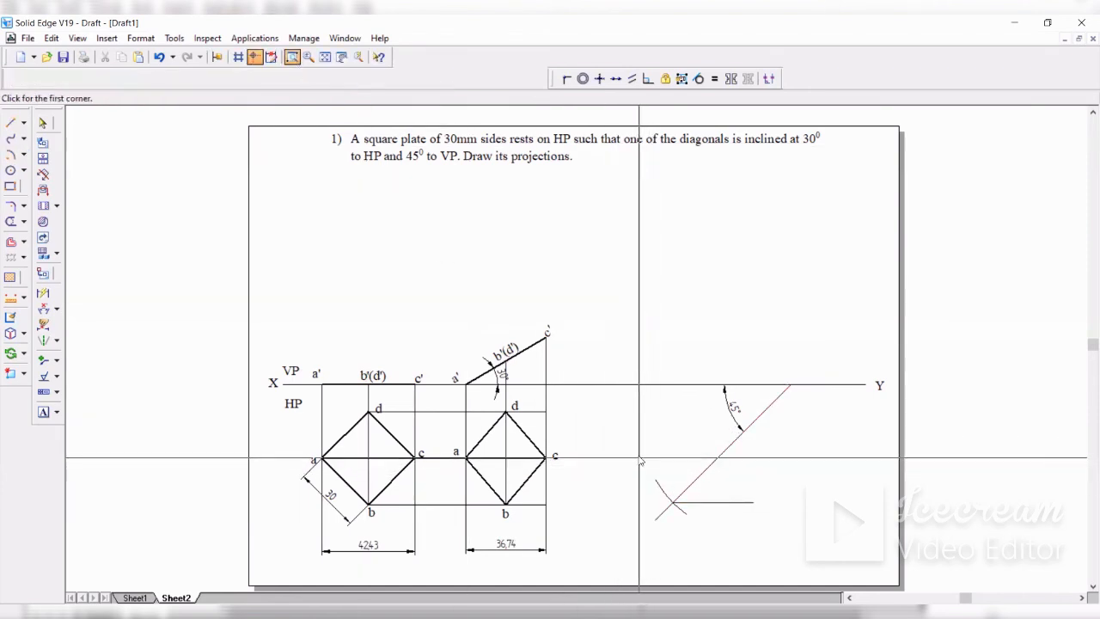
left_click(711, 510)
left_click(752, 558)
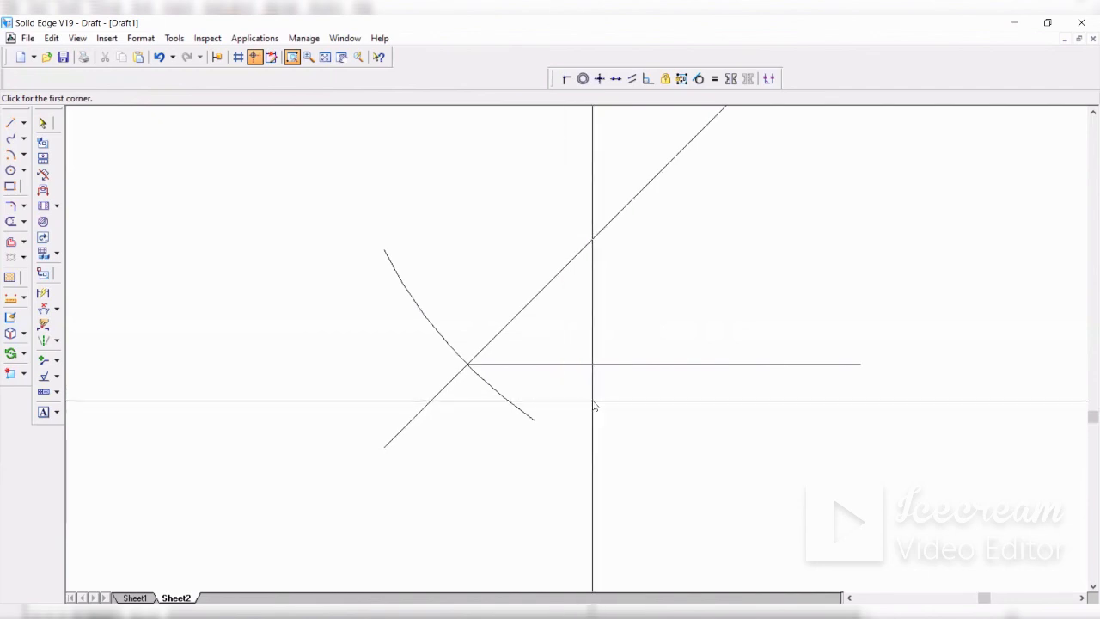
key("Escape")
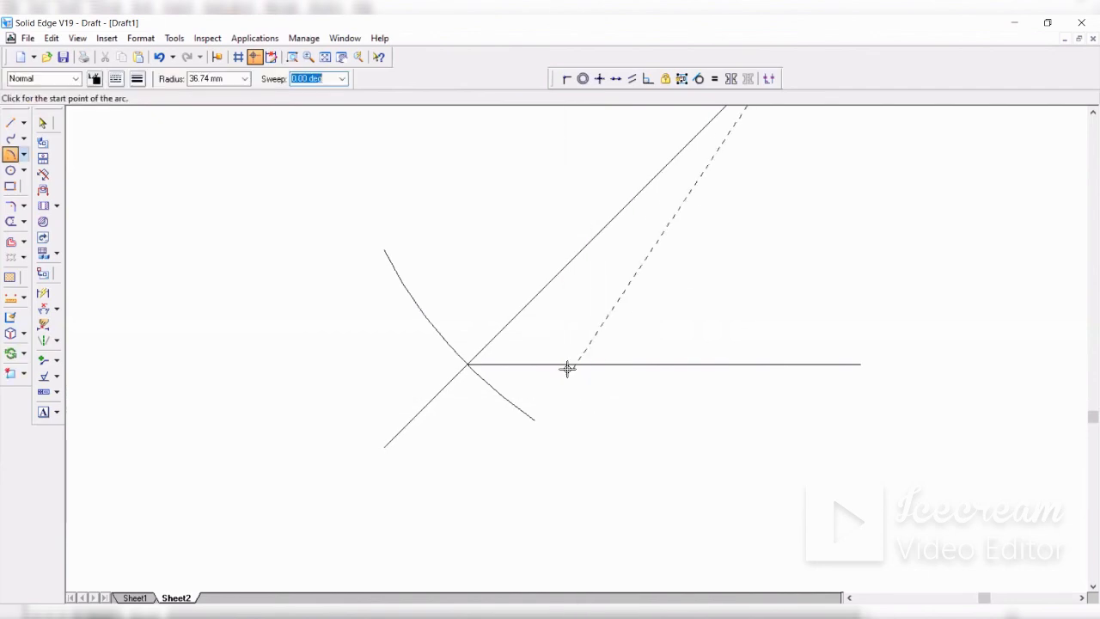
left_click(527, 334)
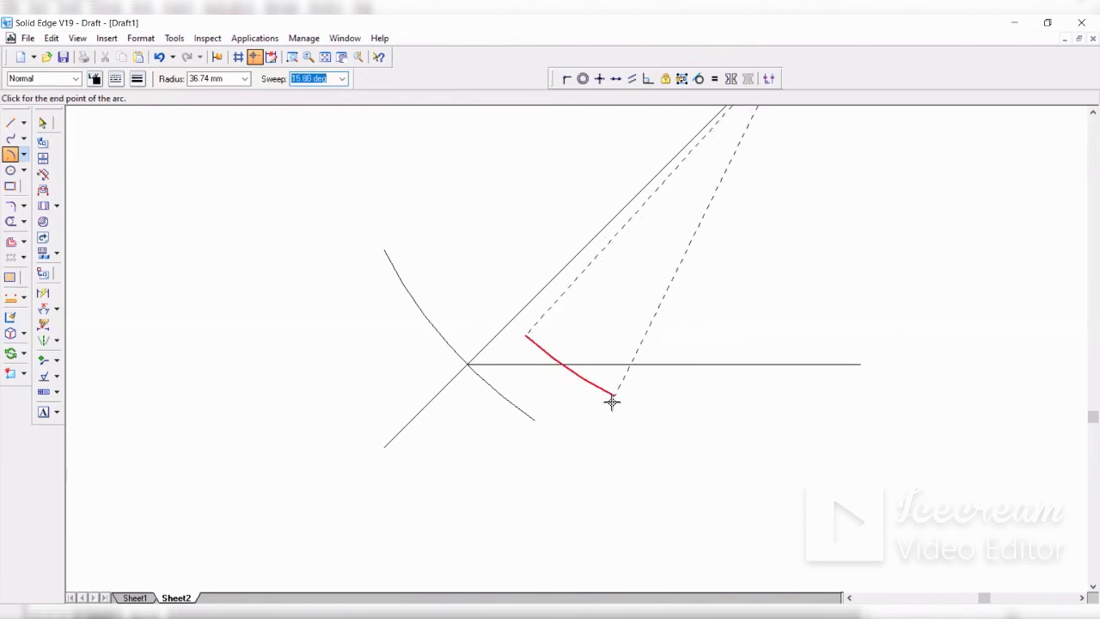
left_click(640, 409)
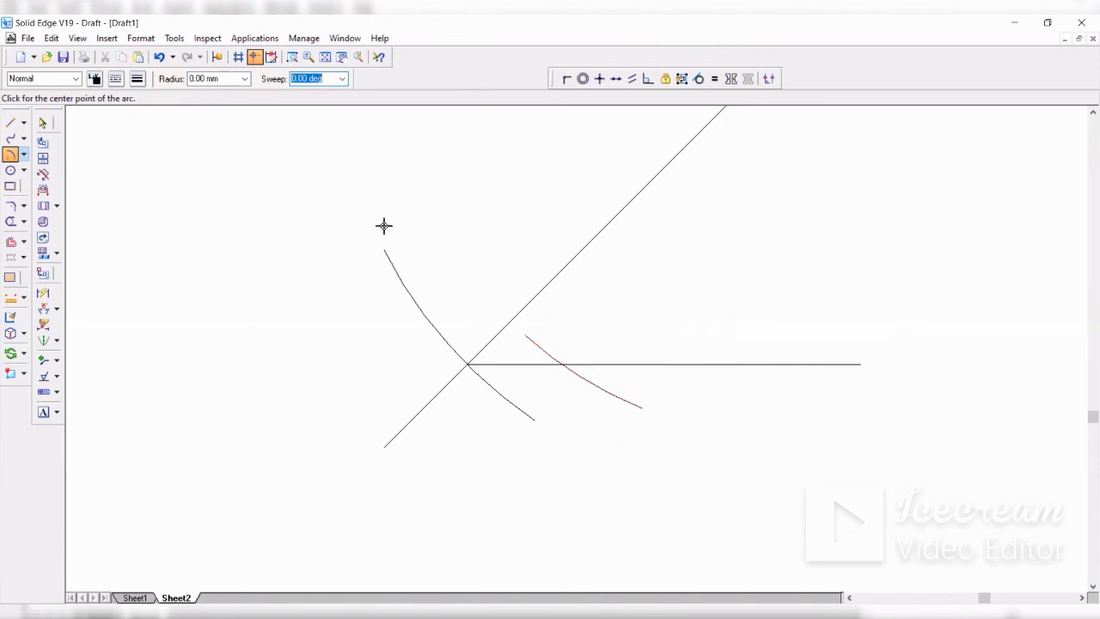
Draw a line from the intersection of the 36.74 mm arc and the horizontal line to the arcs' common centre
left_click(341, 59)
mouse_move(688, 225)
left_mouse_down()
mouse_move(602, 366)
mouse_move(562, 405)
mouse_move(530, 486)
mouse_move(421, 584)
mouse_move(618, 344)
mouse_move(553, 395)
mouse_move(588, 334)
left_mouse_up()
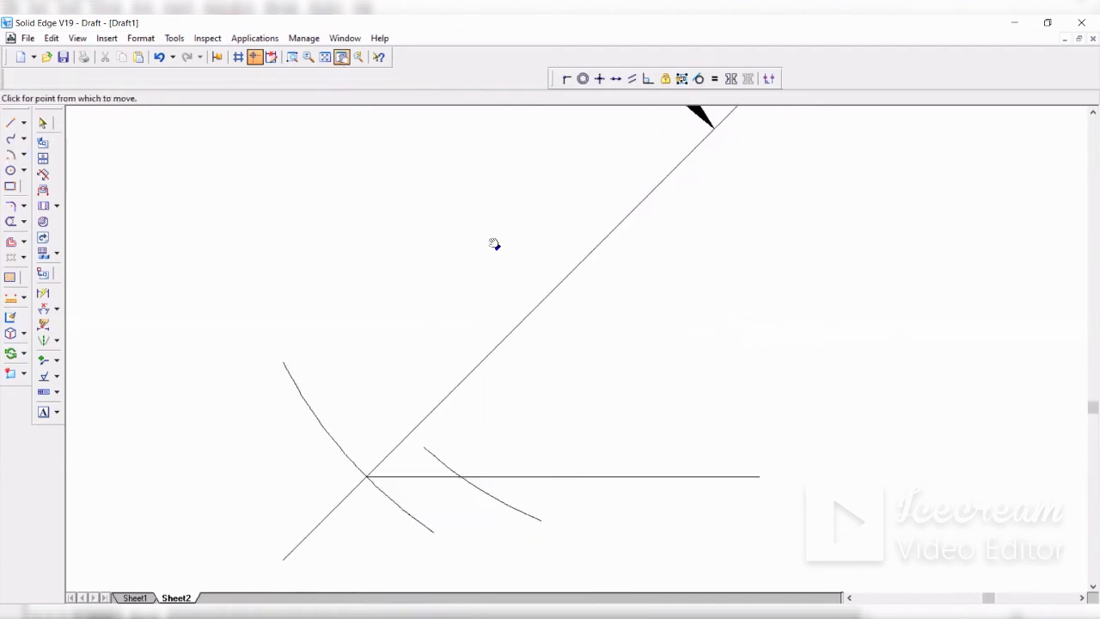
left_click(325, 56)
left_click(10, 155)
left_click(10, 123)
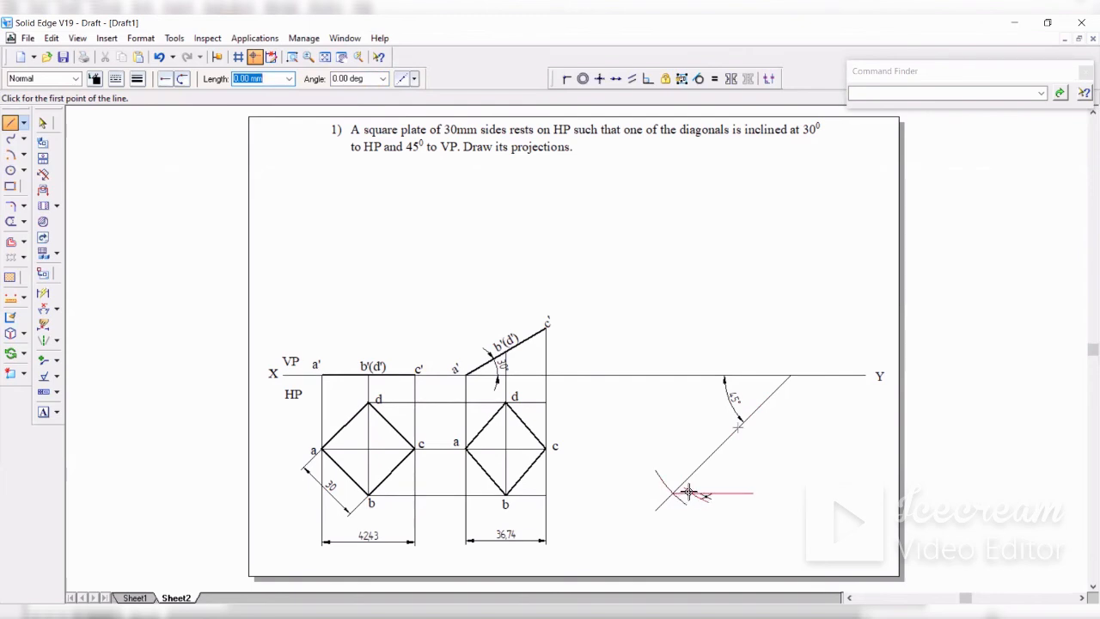
left_click(691, 492)
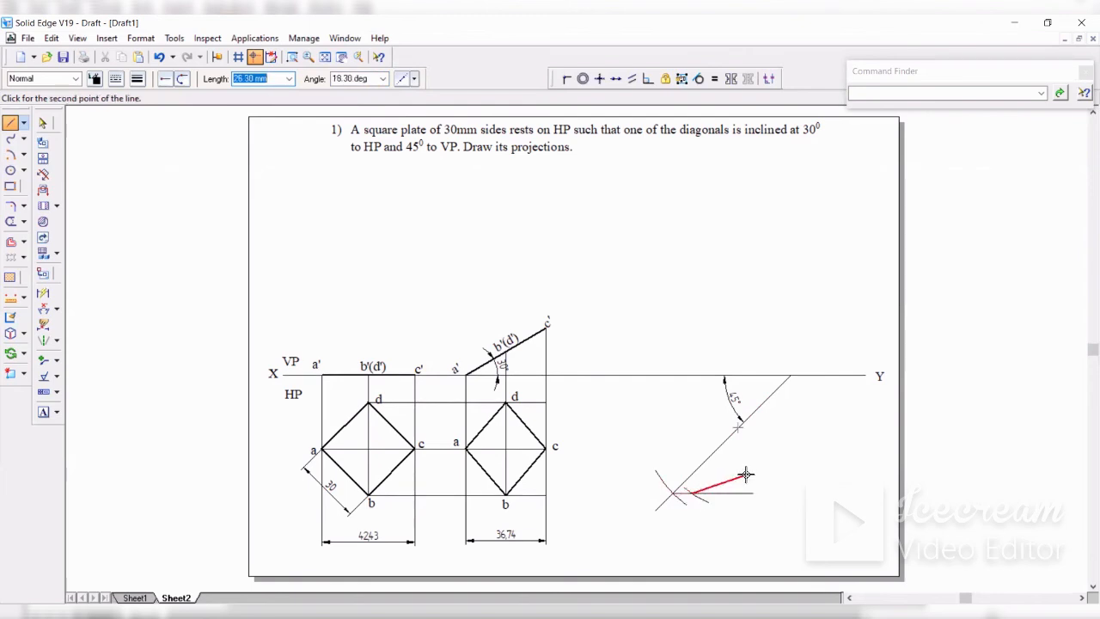
left_click(737, 424)
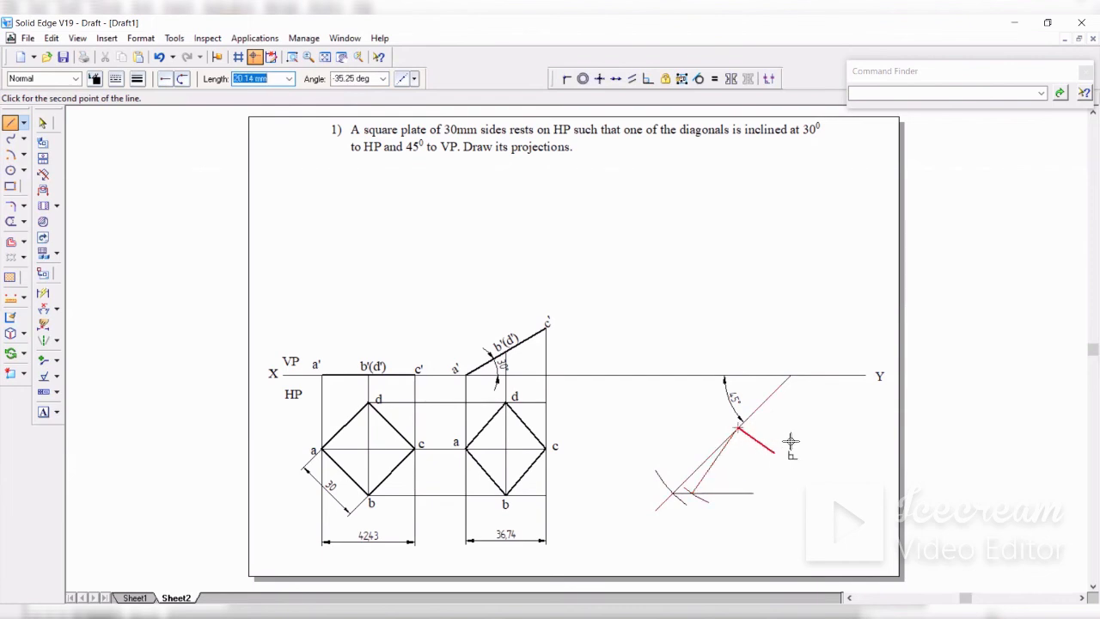
Extend the inclined line drawn from the 36.74 mm arc intersection through the arcs' centre up to the XY line
right_click(736, 407)
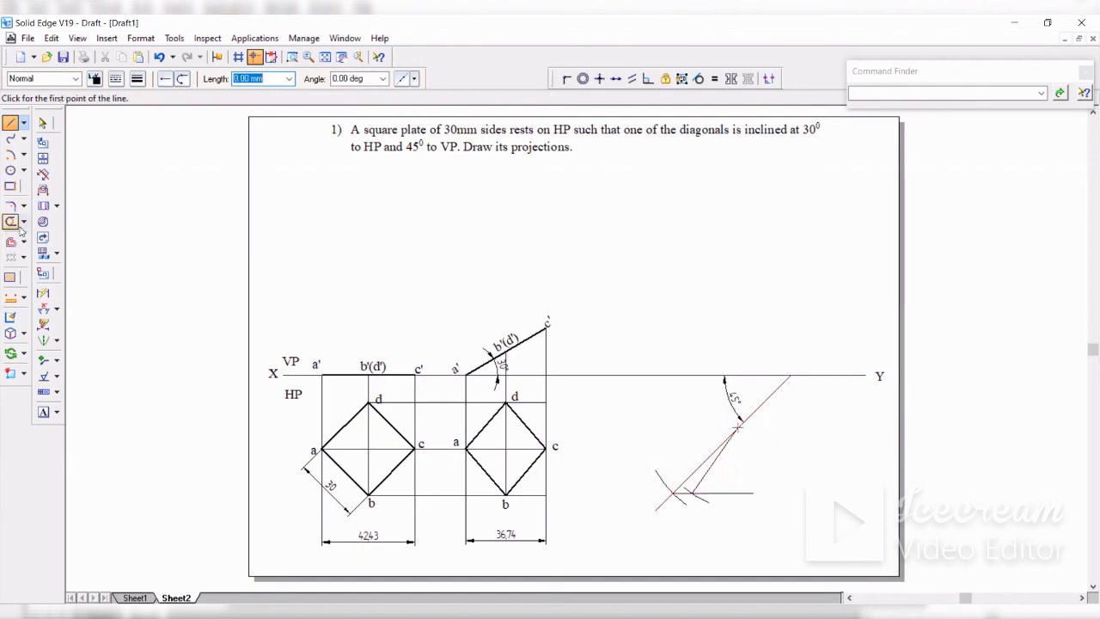
left_click(23, 224)
left_click(86, 256)
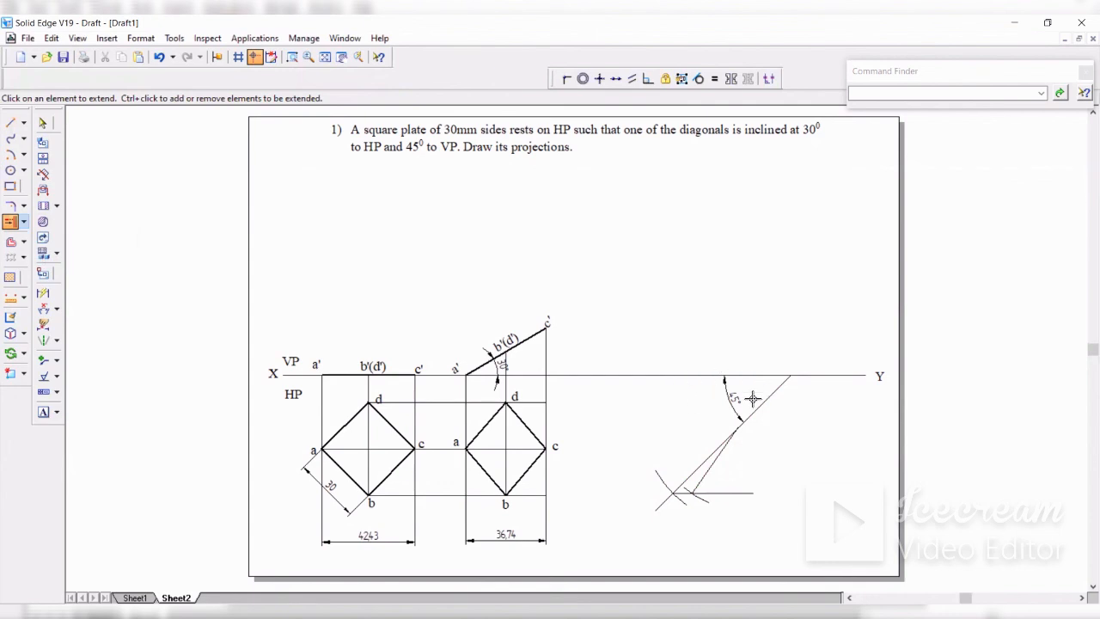
left_click(23, 224)
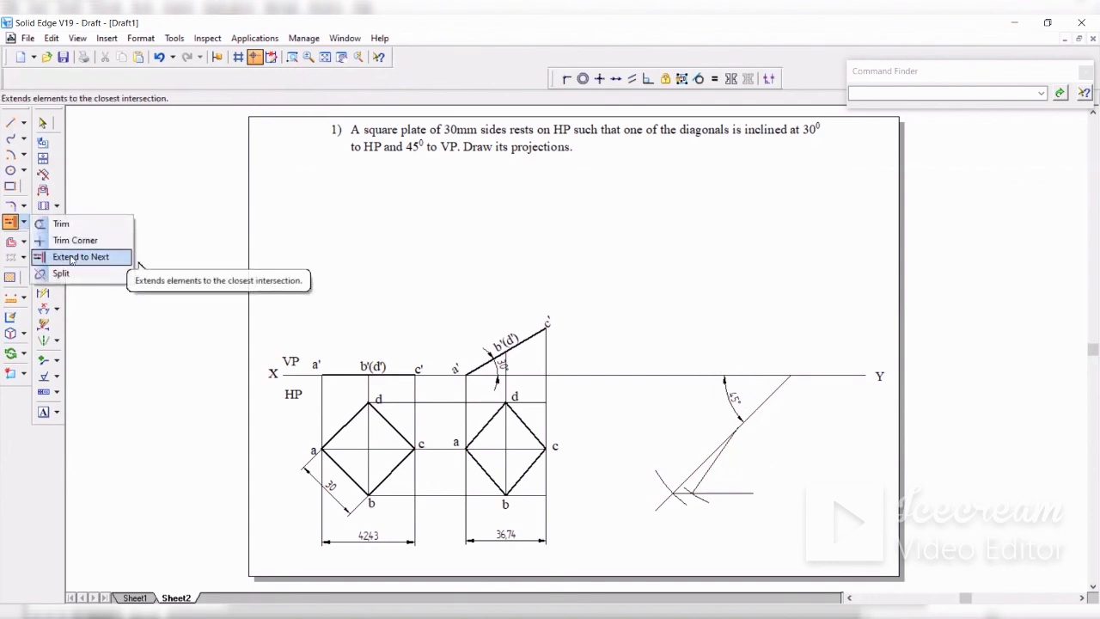
left_click(77, 258)
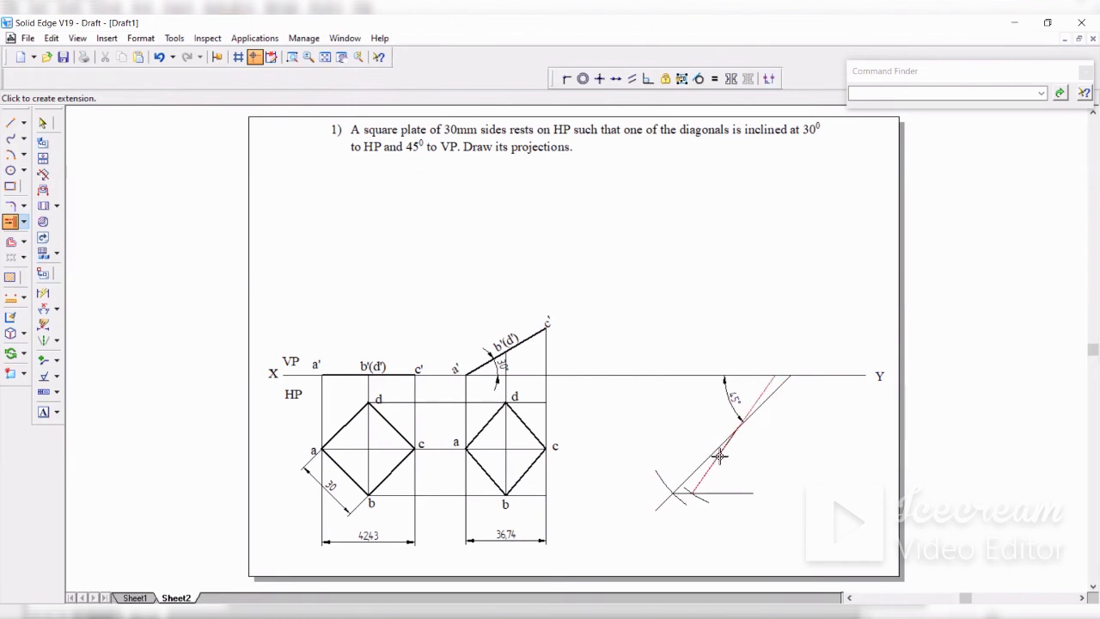
left_click(717, 459)
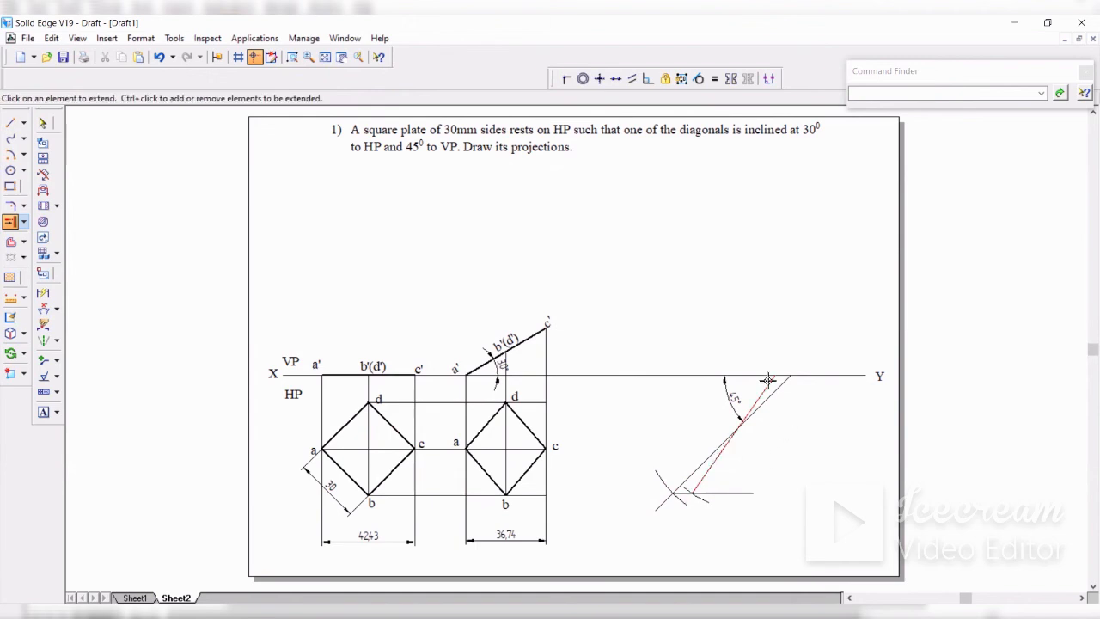
Dimension the angle between the XY line and the extended line, placing it outside the 45° dimension
left_click(57, 309)
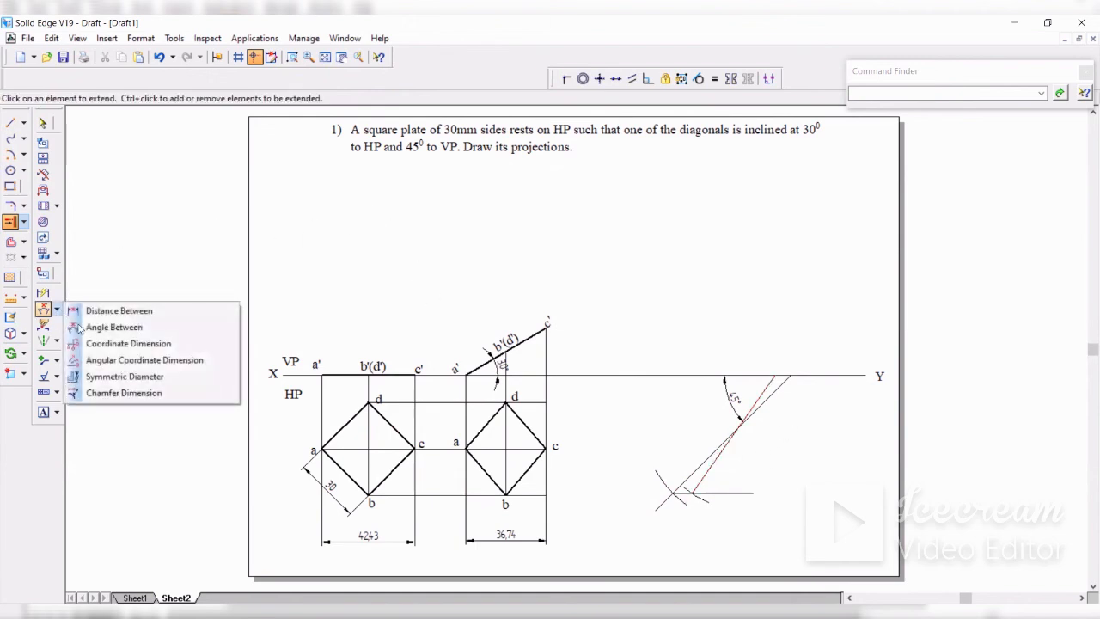
left_click(104, 331)
left_click(679, 375)
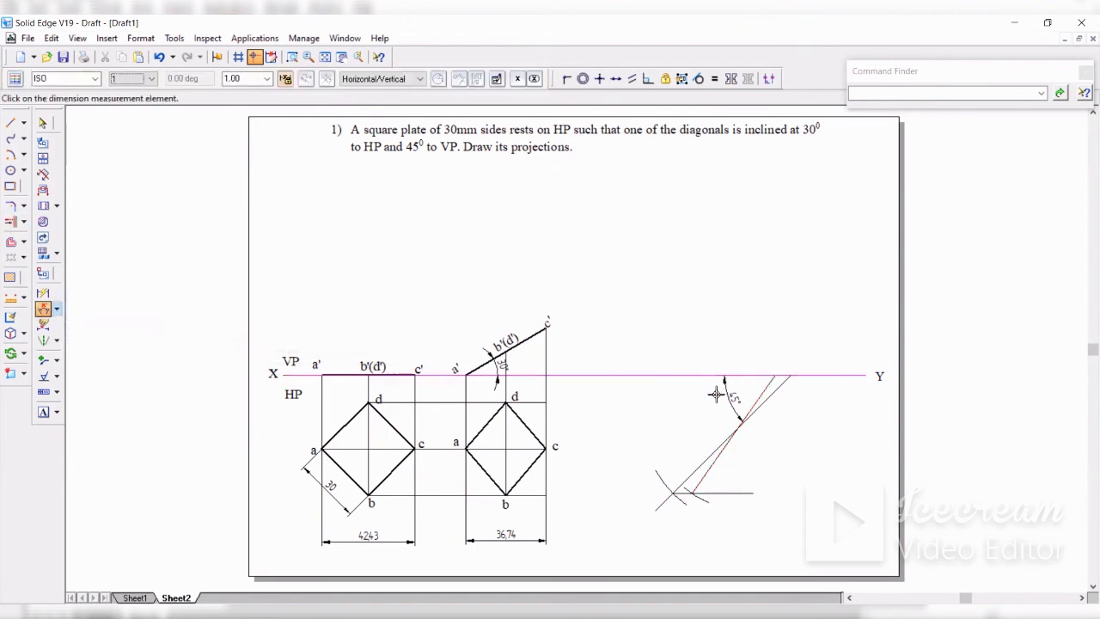
left_click(759, 389)
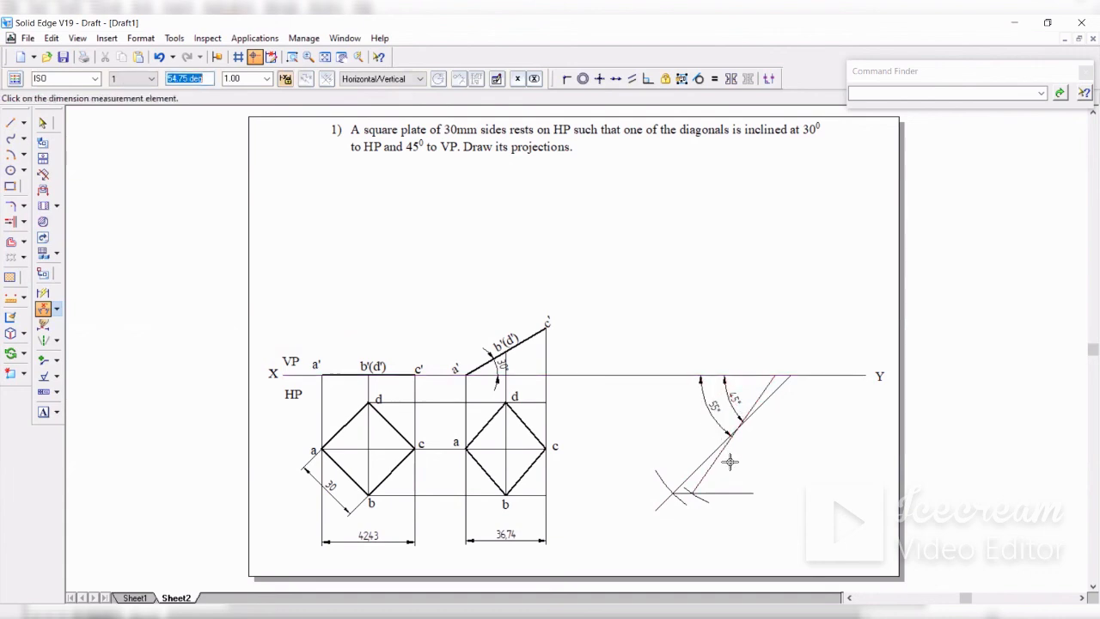
left_click(43, 124)
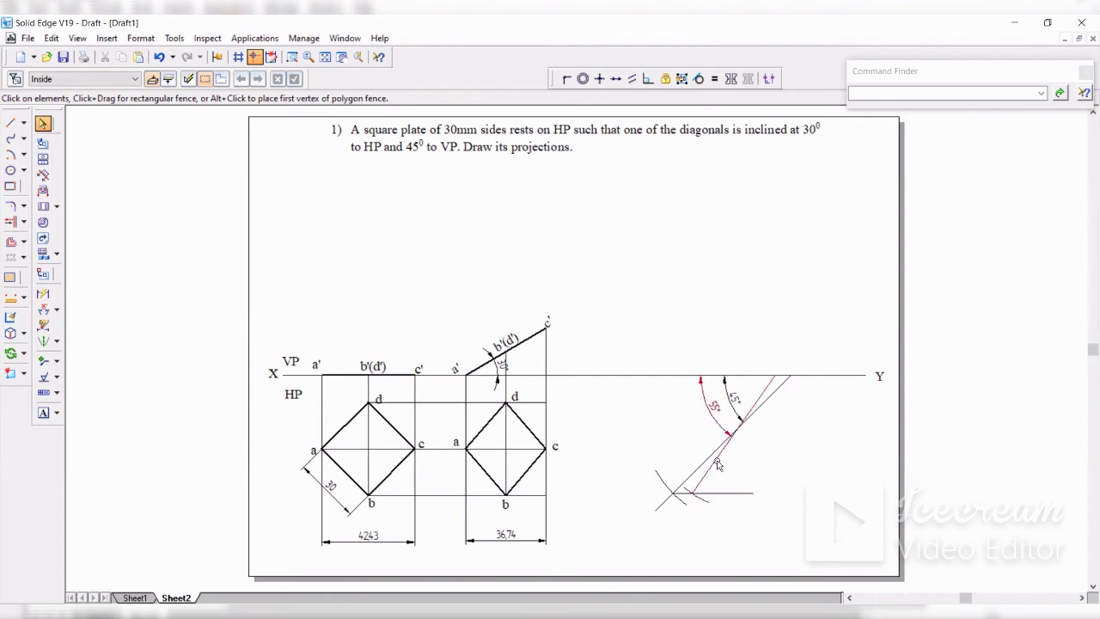
Copy the second top view with its a, b, c and d labels, placing corner c at the arcs' common centre
left_click(25, 356)
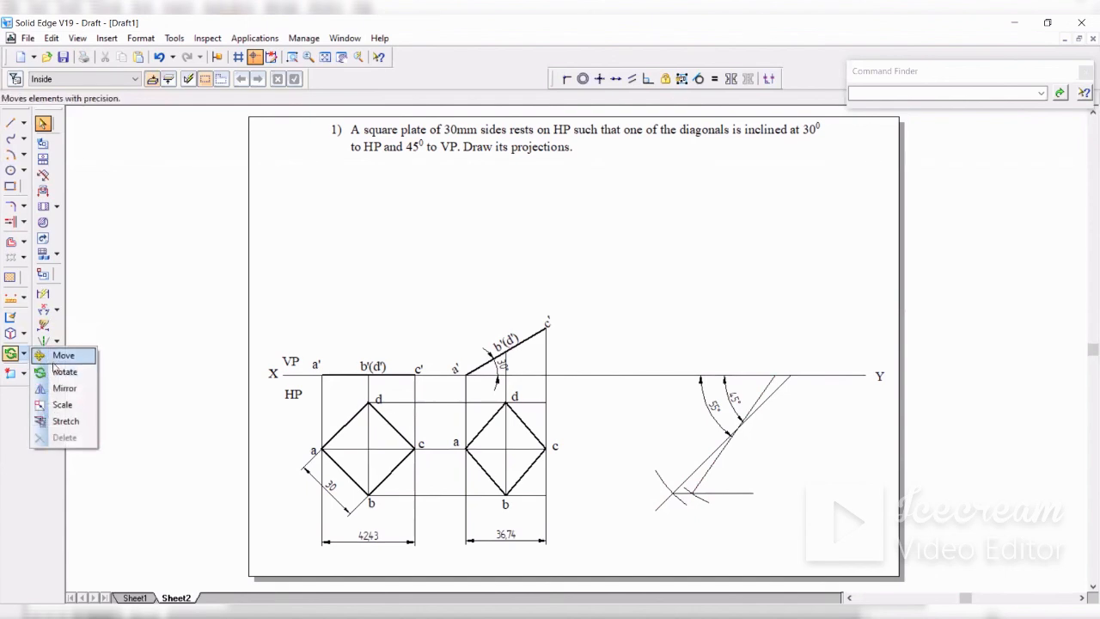
left_click(53, 359)
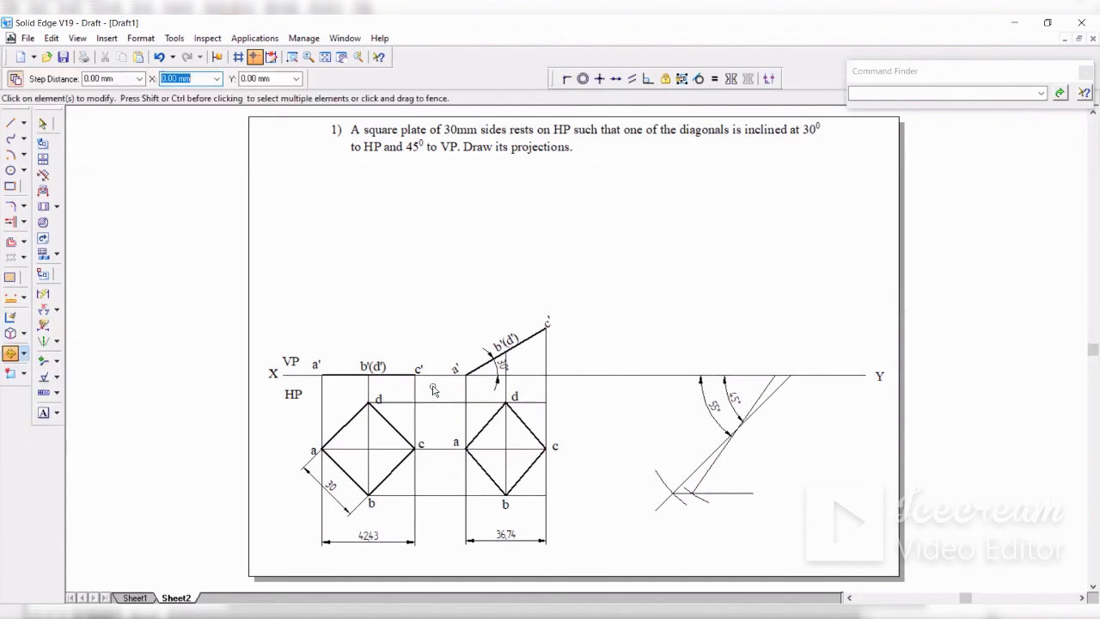
left_click_drag(434, 390, 585, 528)
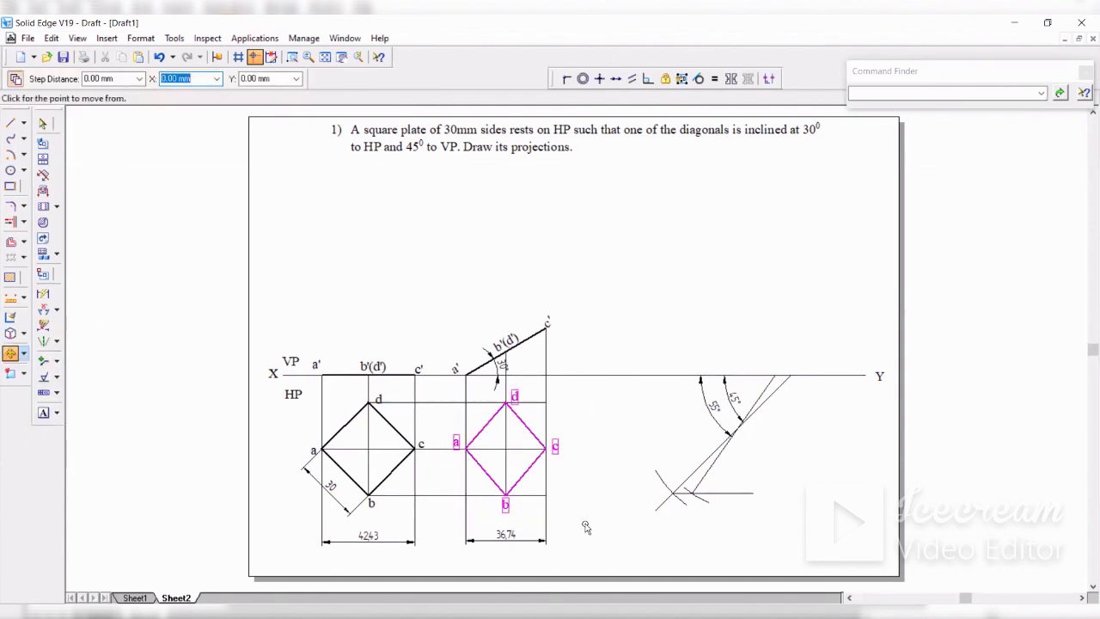
left_click(542, 448)
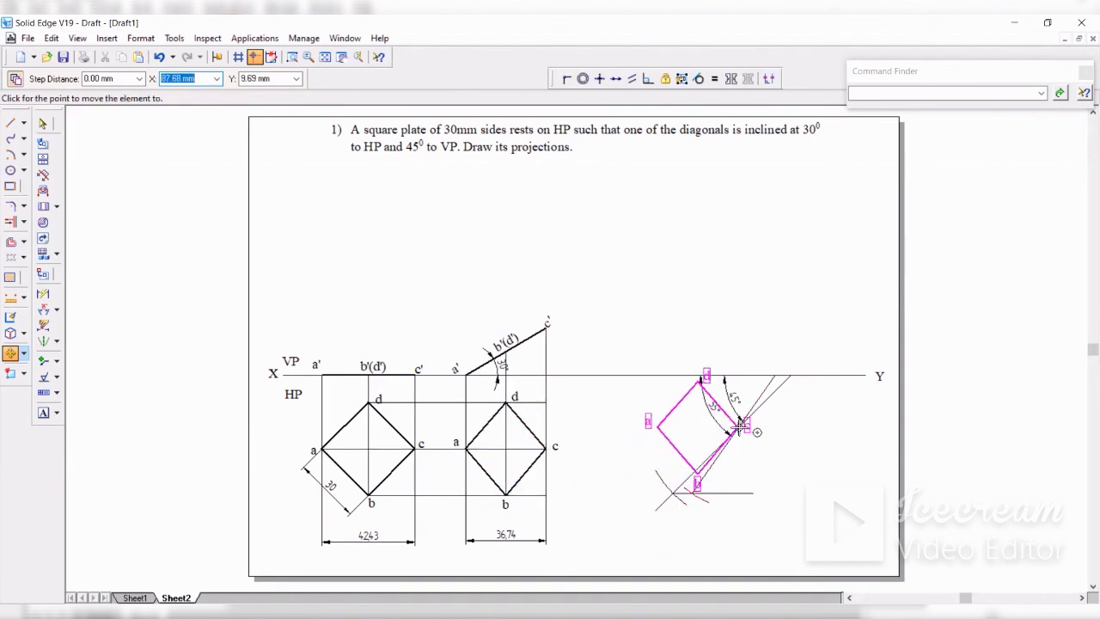
left_click(292, 57)
left_click(590, 300)
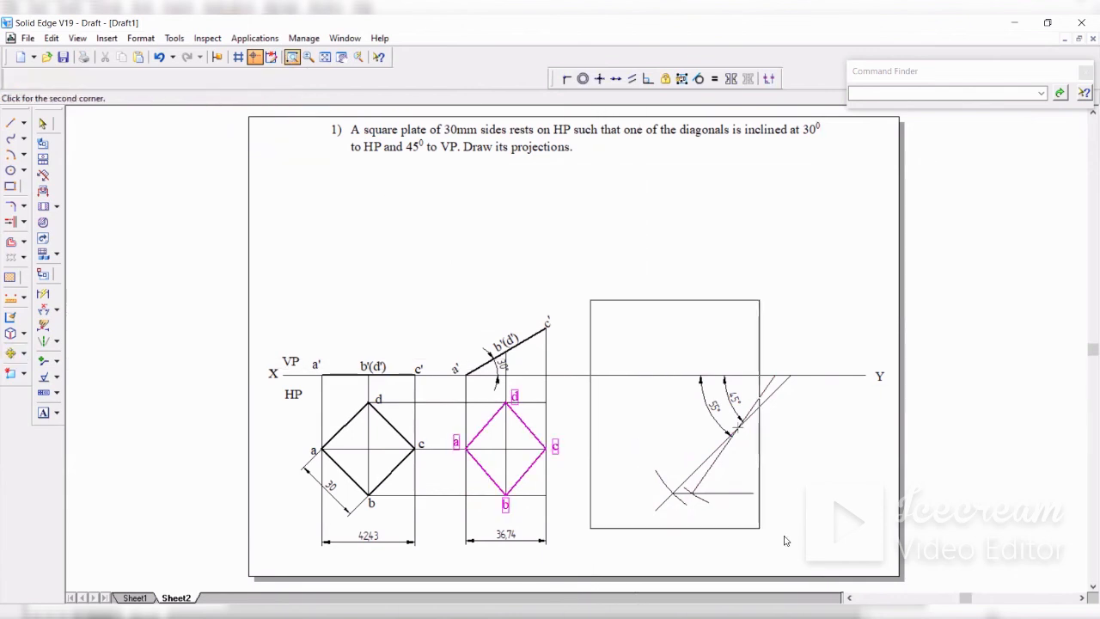
left_click(809, 530)
right_click(680, 442)
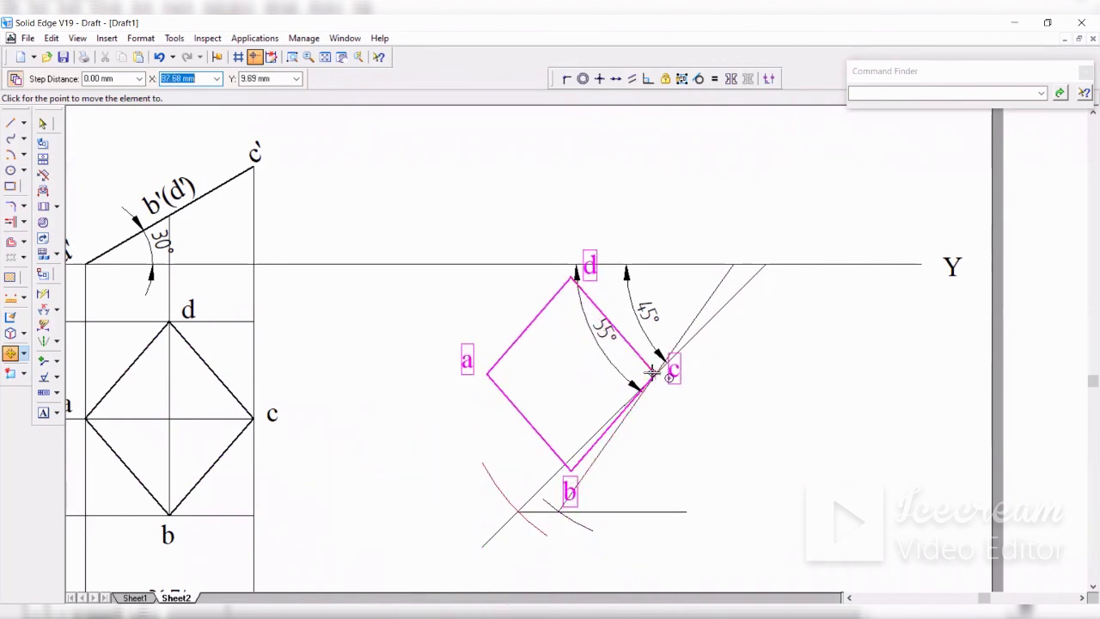
left_click(652, 372)
right_click(481, 422)
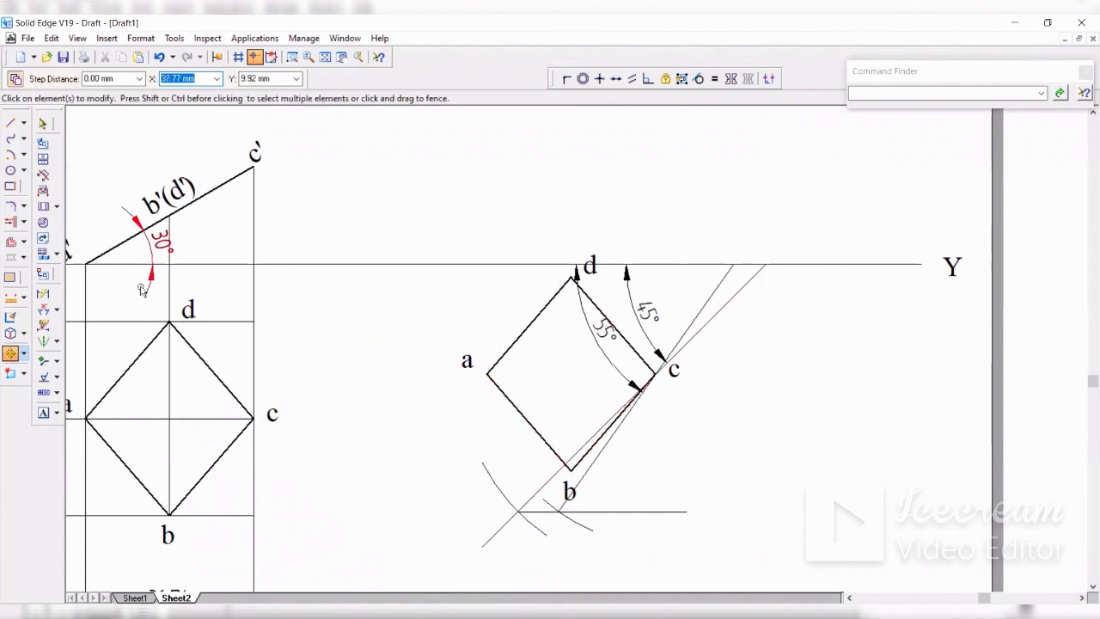
Rotate the copied plate and its labels about corner c until corner a meets the 36.74 mm arc's intersection with the horizontal line
left_click(60, 371)
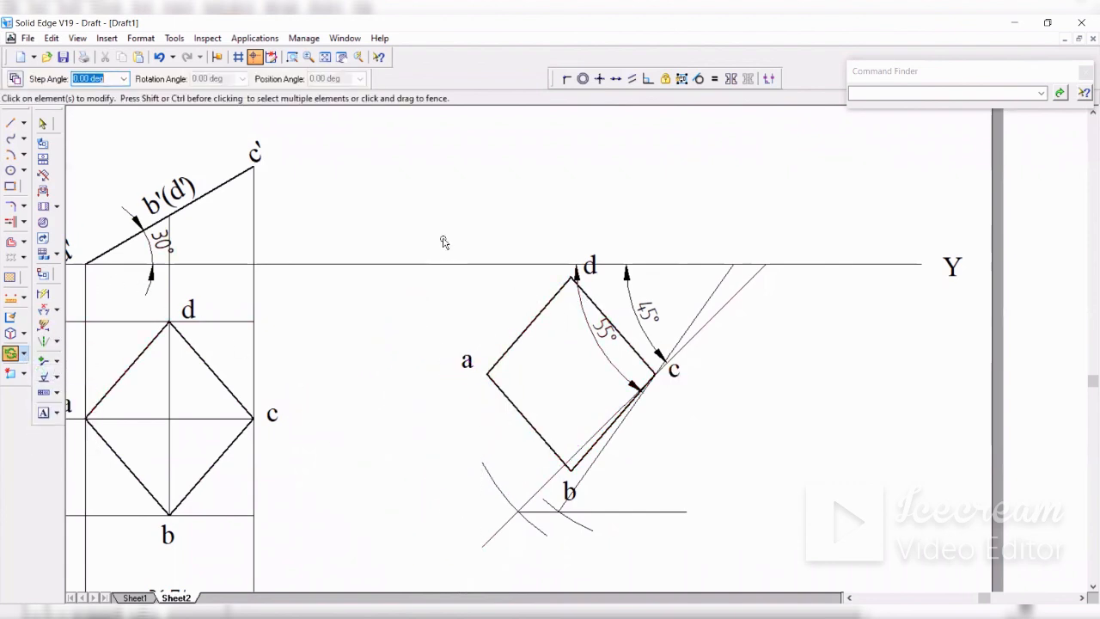
left_click(43, 123)
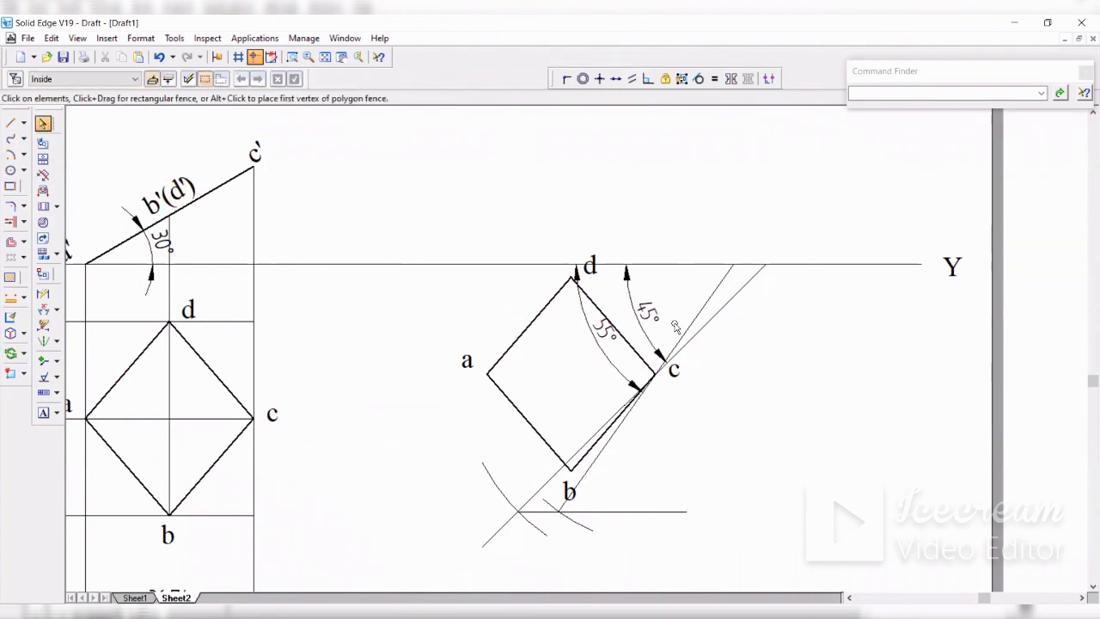
left_click(516, 342)
left_click(514, 402, "ctrl")
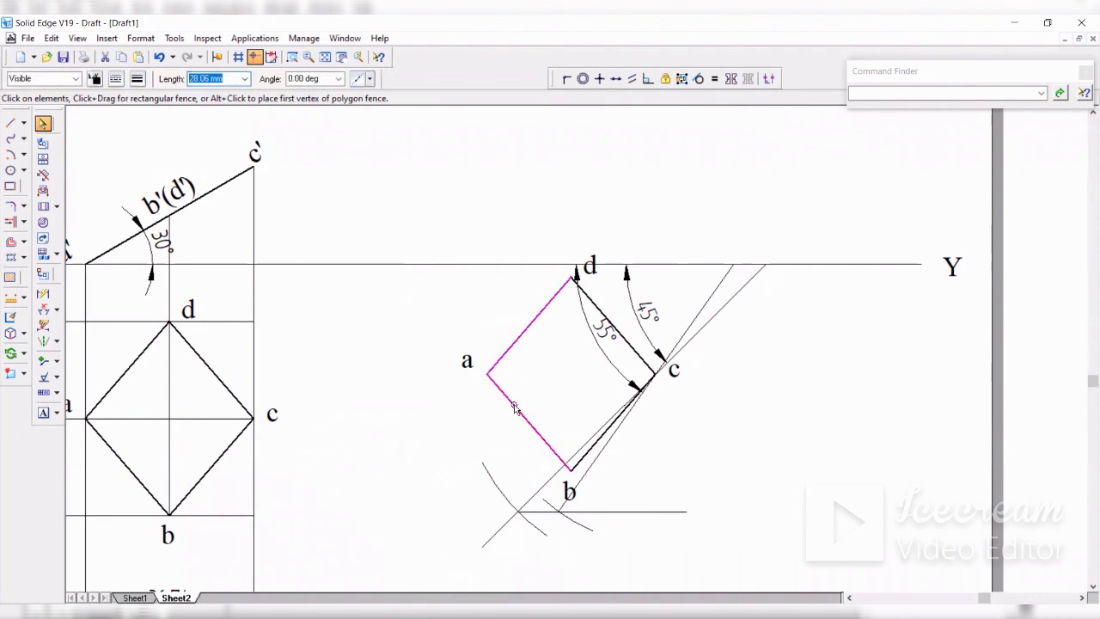
left_click(623, 345, "ctrl")
left_click(605, 434, "ctrl")
left_click(468, 359, "ctrl")
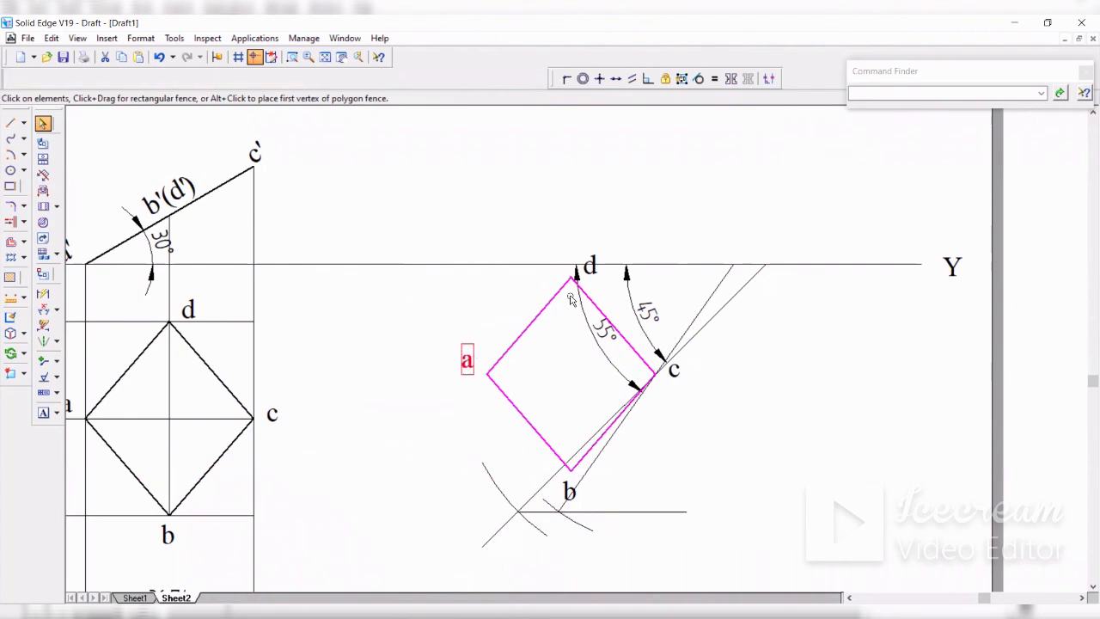
left_click(590, 264, "ctrl")
left_click(674, 370, "ctrl")
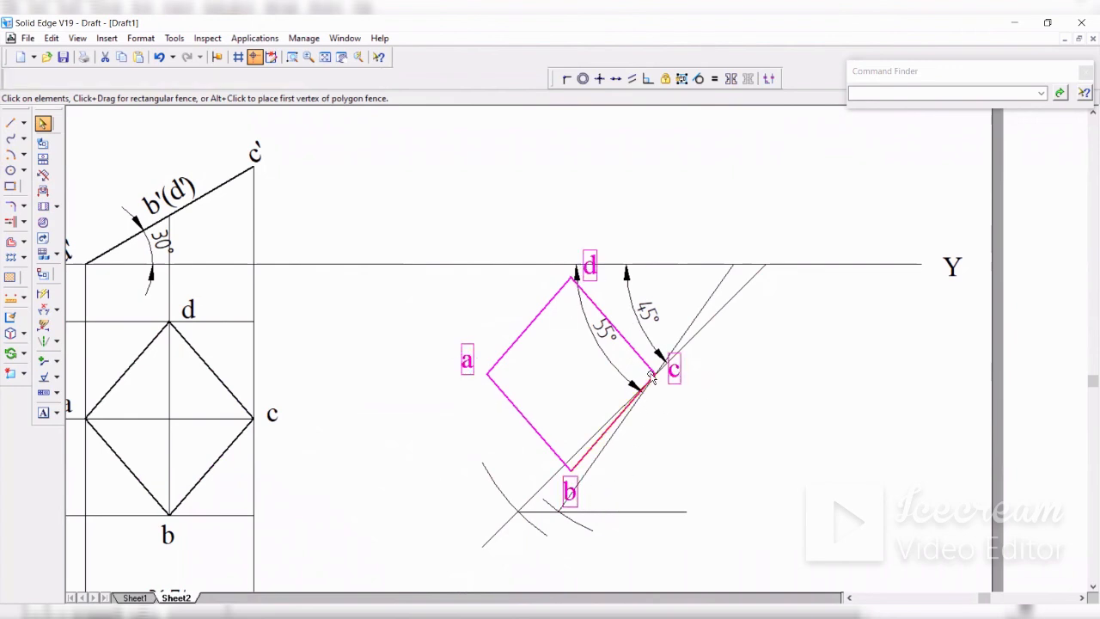
left_click(11, 353)
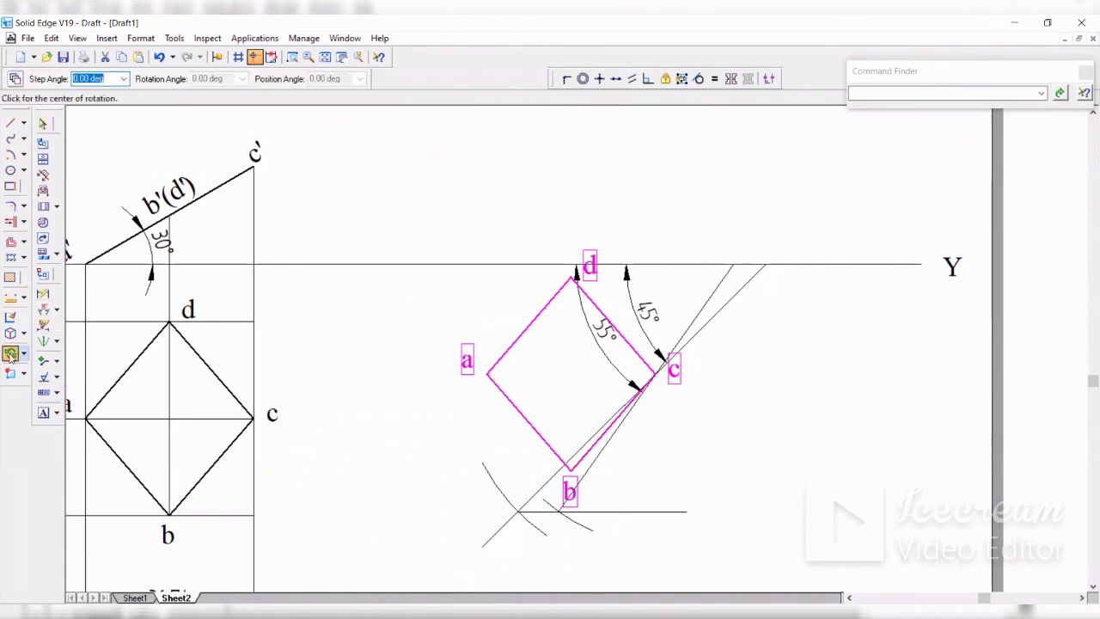
left_click(652, 371)
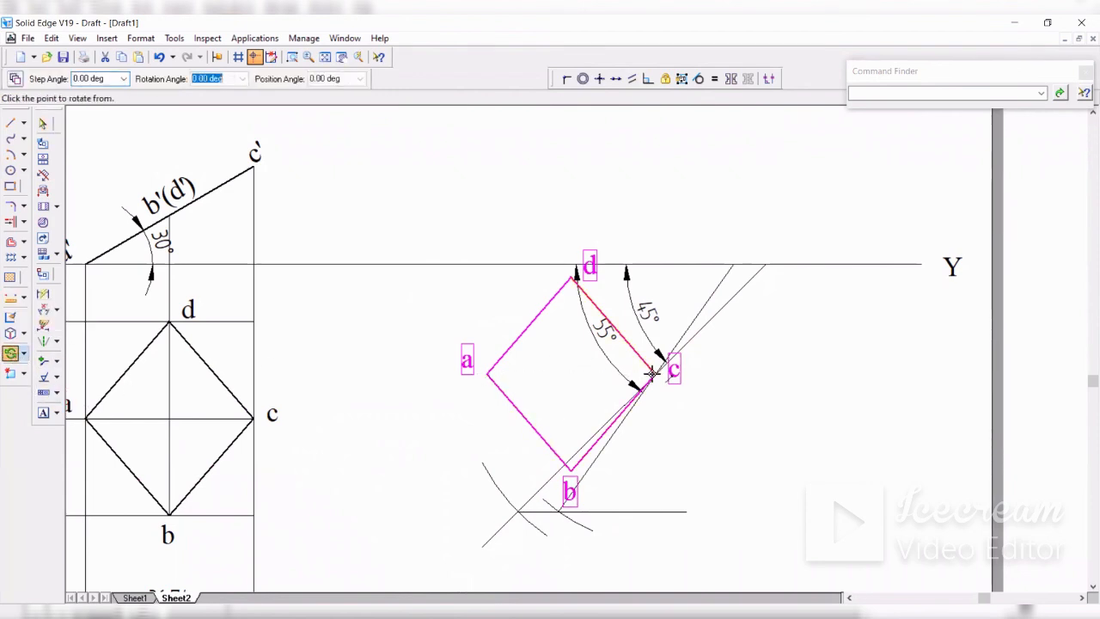
left_click(487, 376)
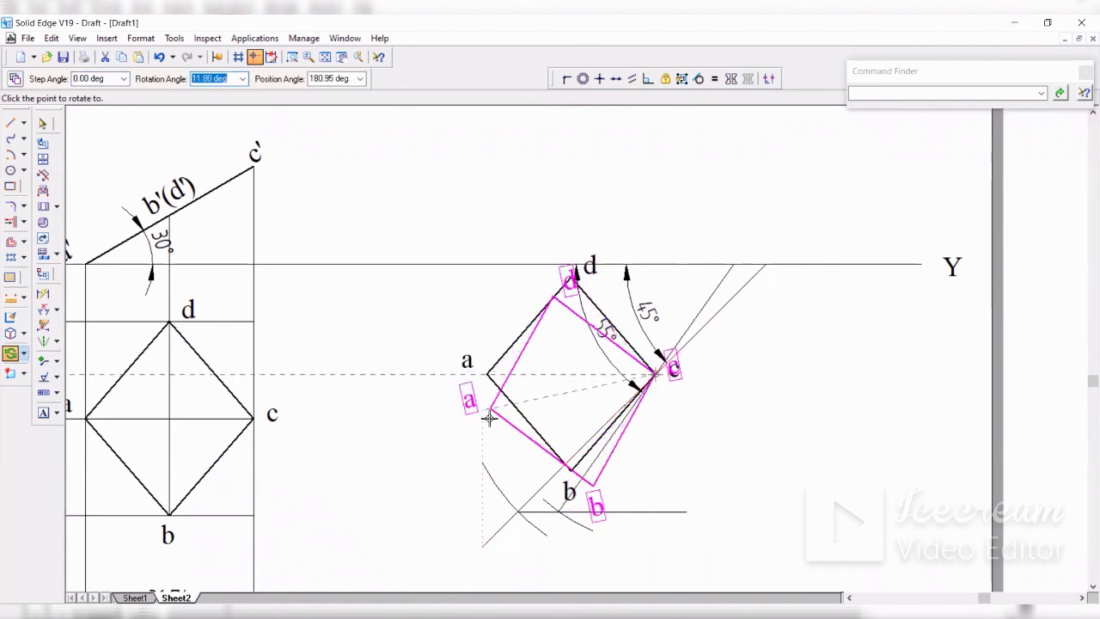
left_click(580, 482)
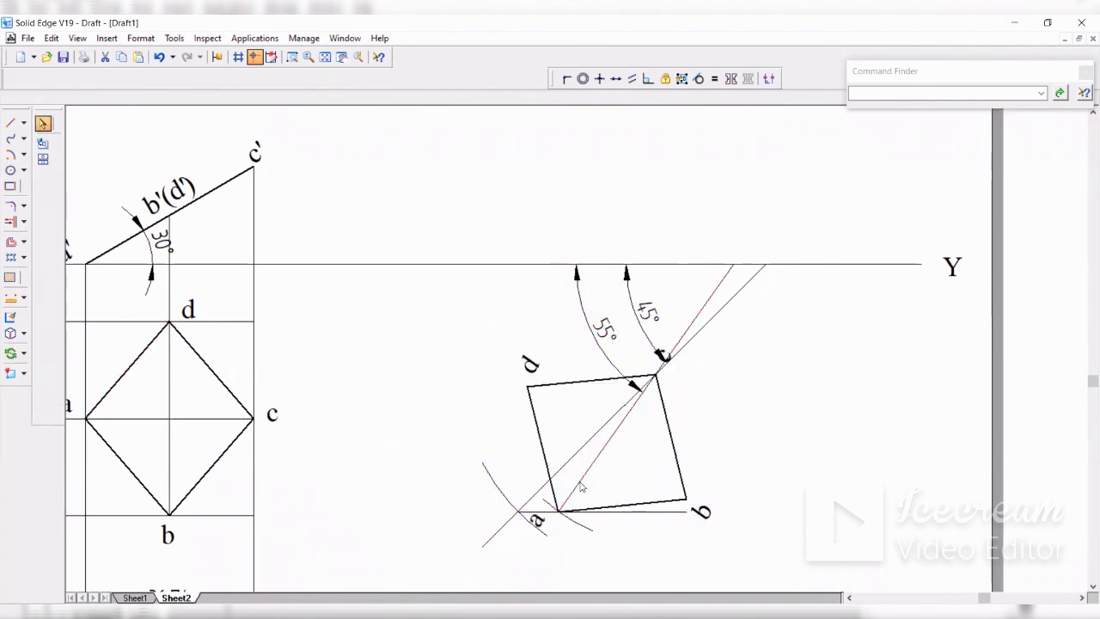
left_click(806, 404)
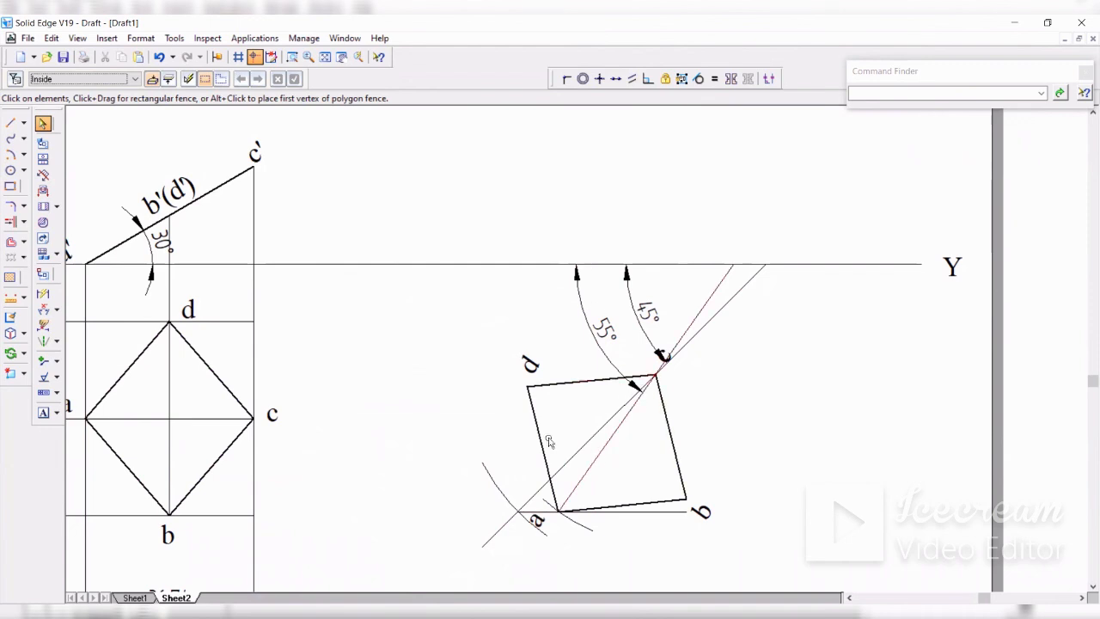
left_click(606, 442)
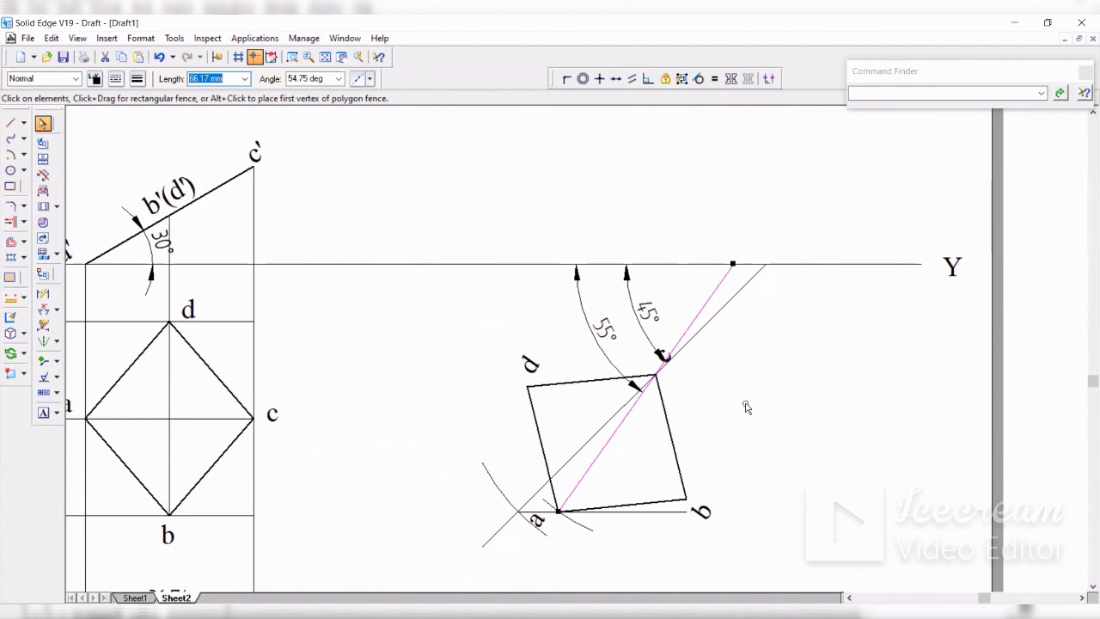
key("Escape")
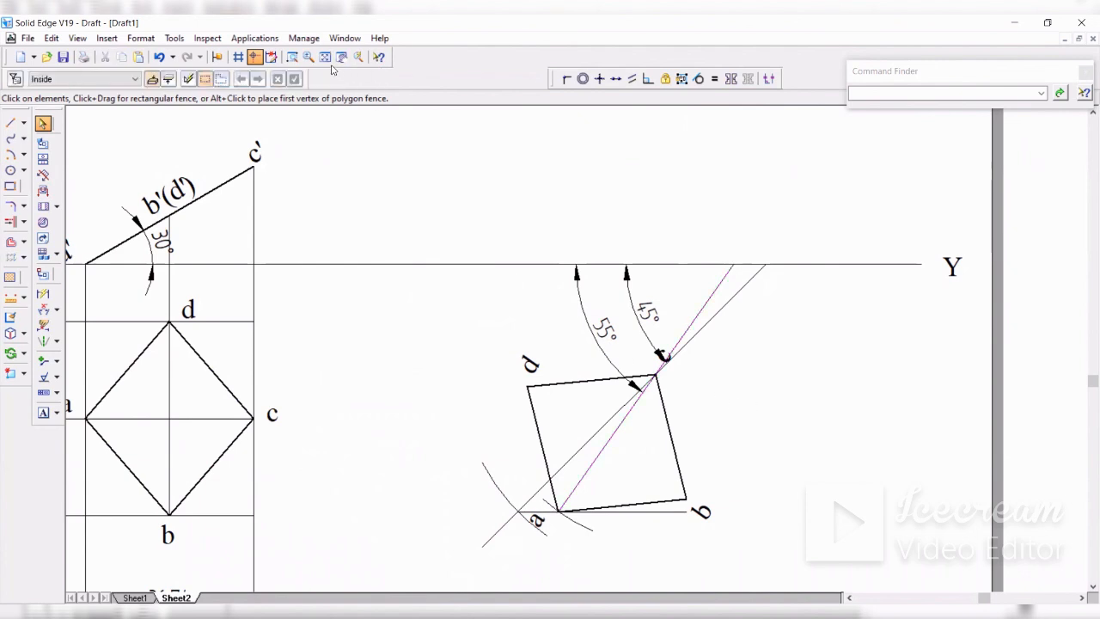
Draw vertical projectors from corners c, d and a of the rotated plate across the XY line, all ending about 58 mm above c
left_click(325, 57)
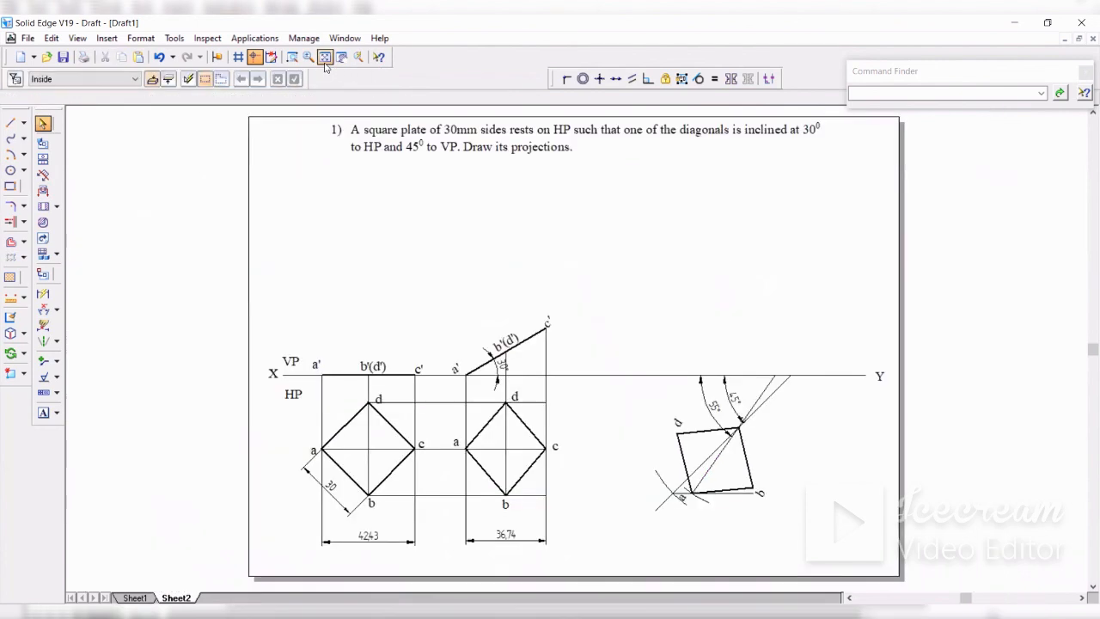
left_click(9, 126)
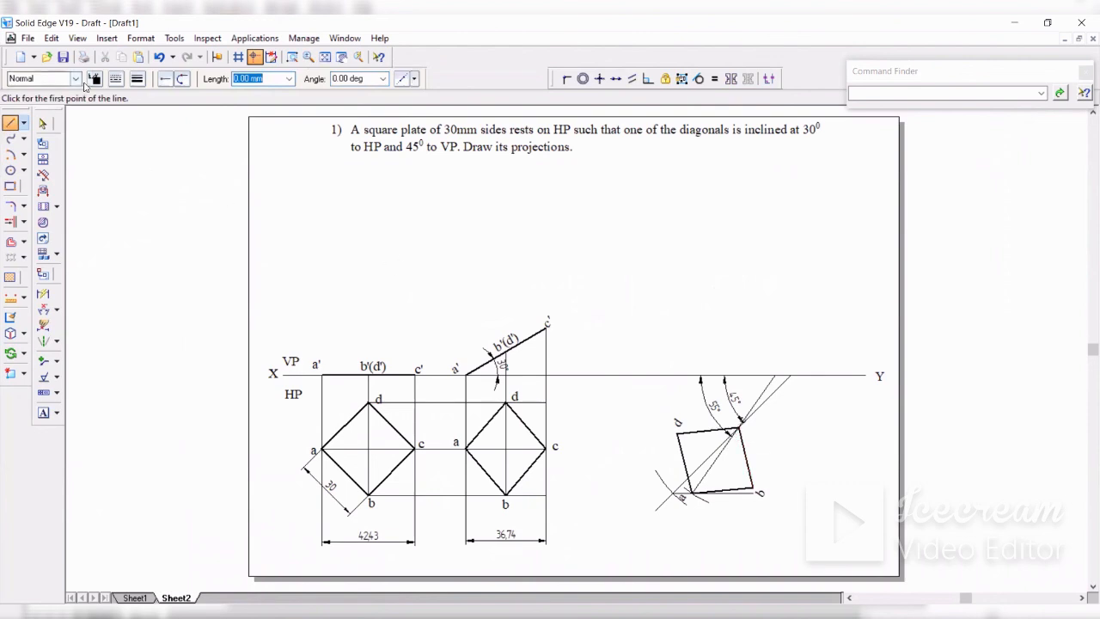
left_click(737, 426)
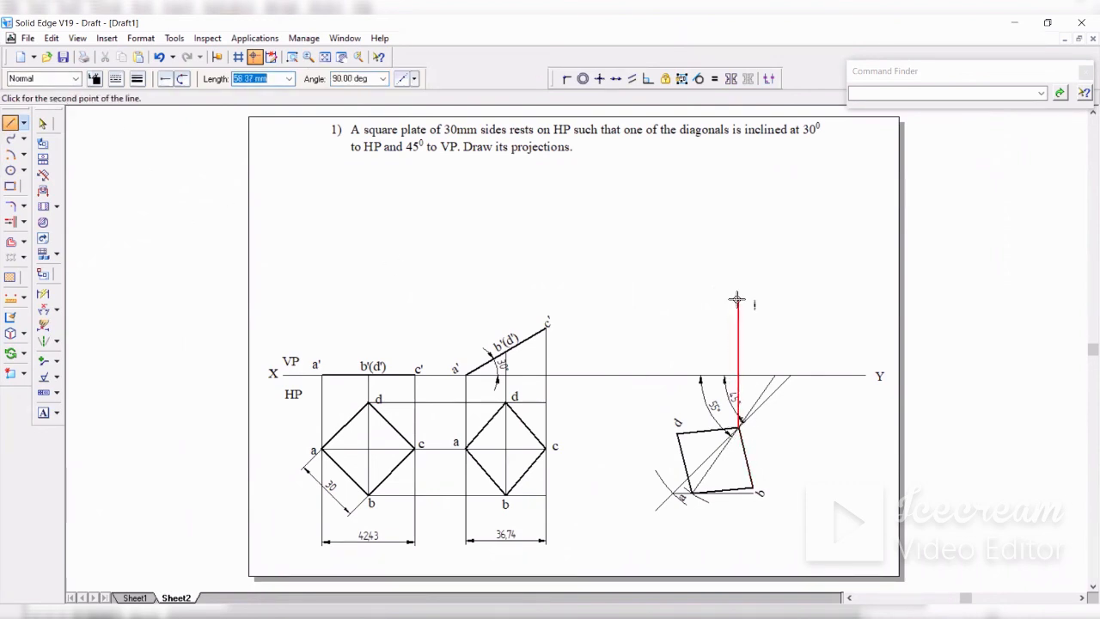
left_click(737, 299)
left_click(677, 430)
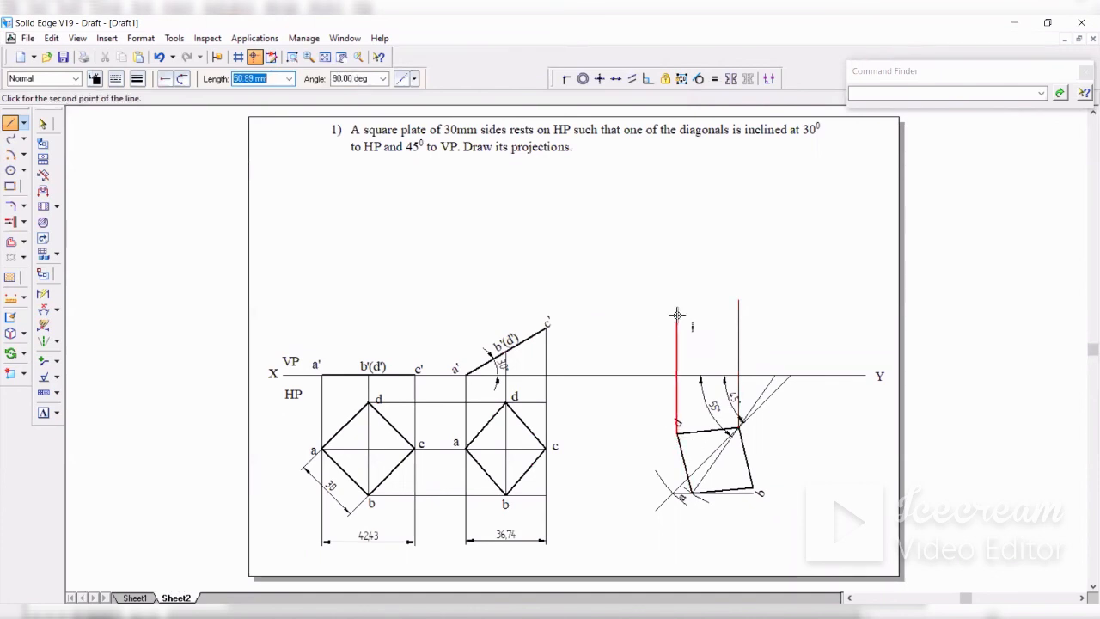
left_click(677, 300)
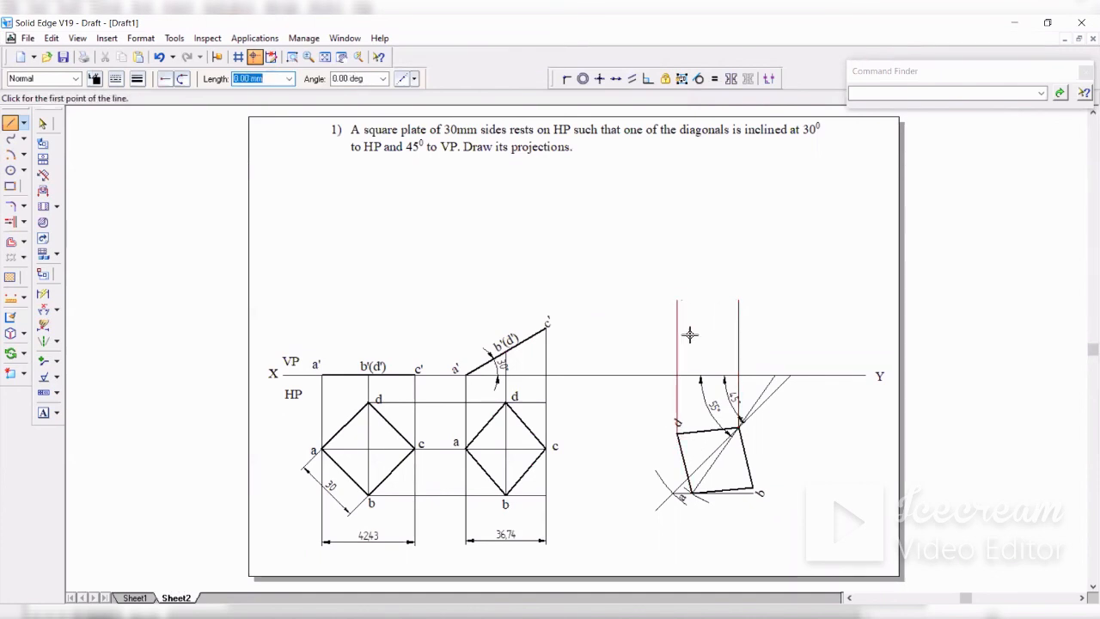
left_click(690, 492)
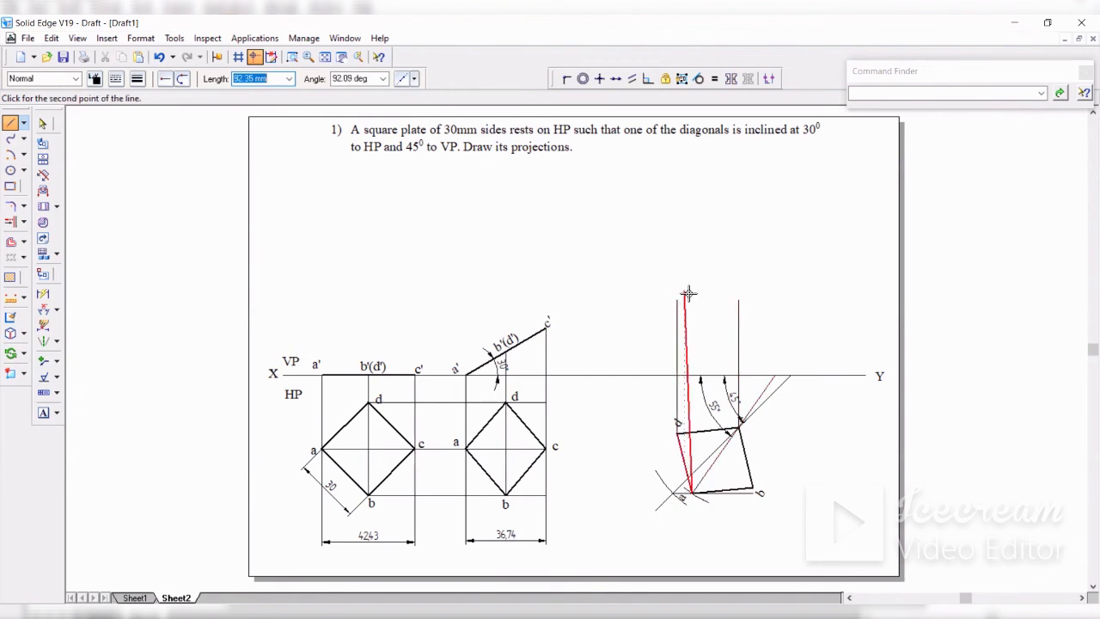
left_click(692, 300)
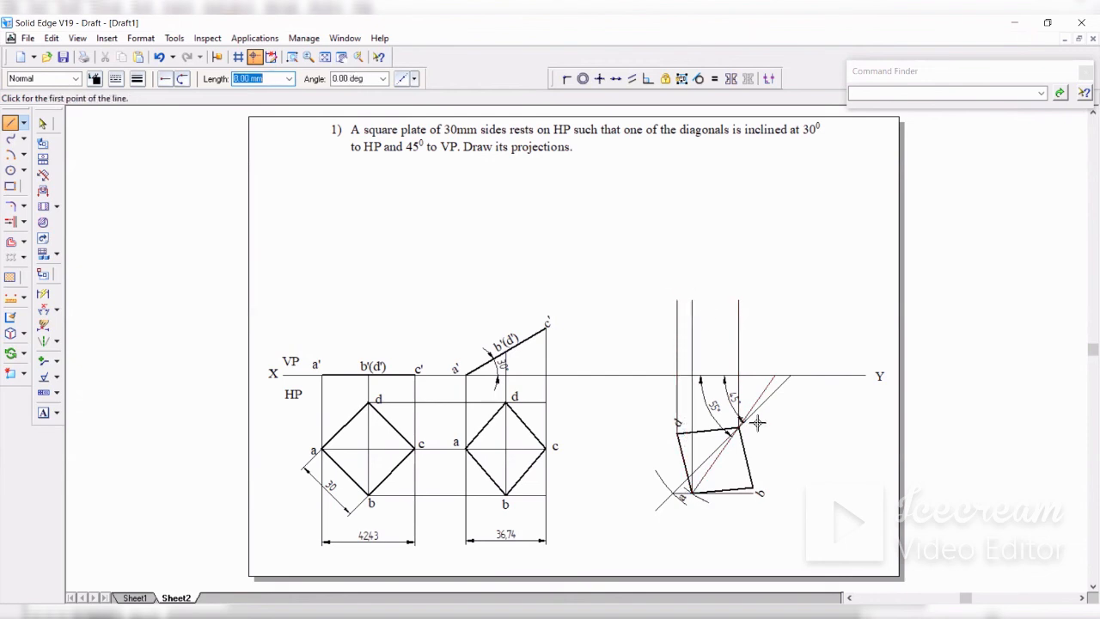
Draw a vertical projector from corner b of the rotated plate and horizontal projectors from c' and b'(d') across all the vertical projectors
left_click(752, 489)
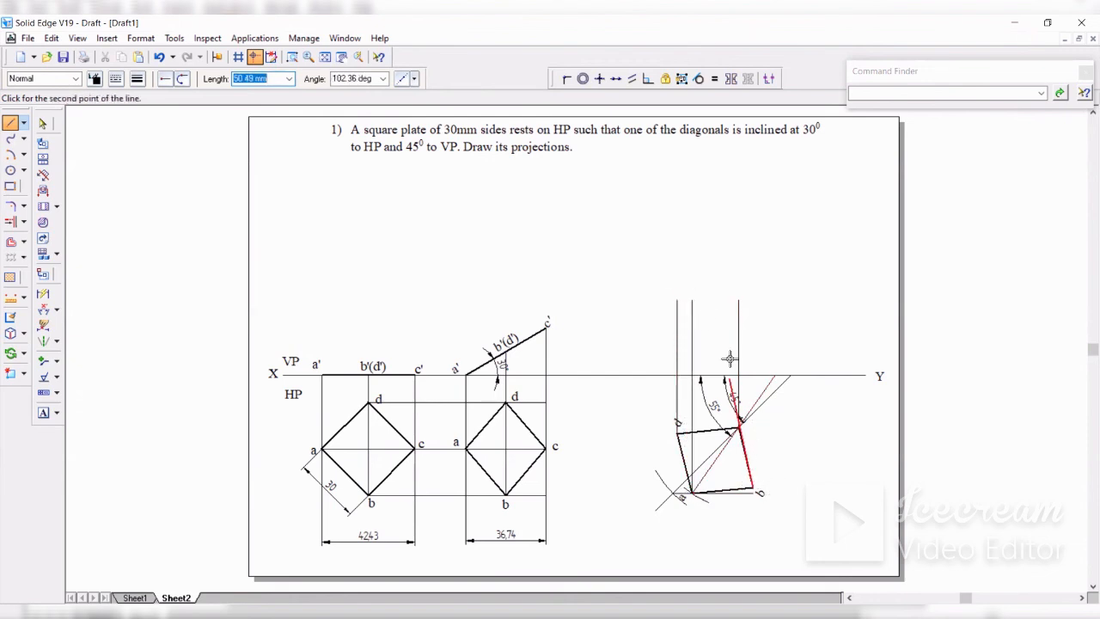
left_click(753, 300)
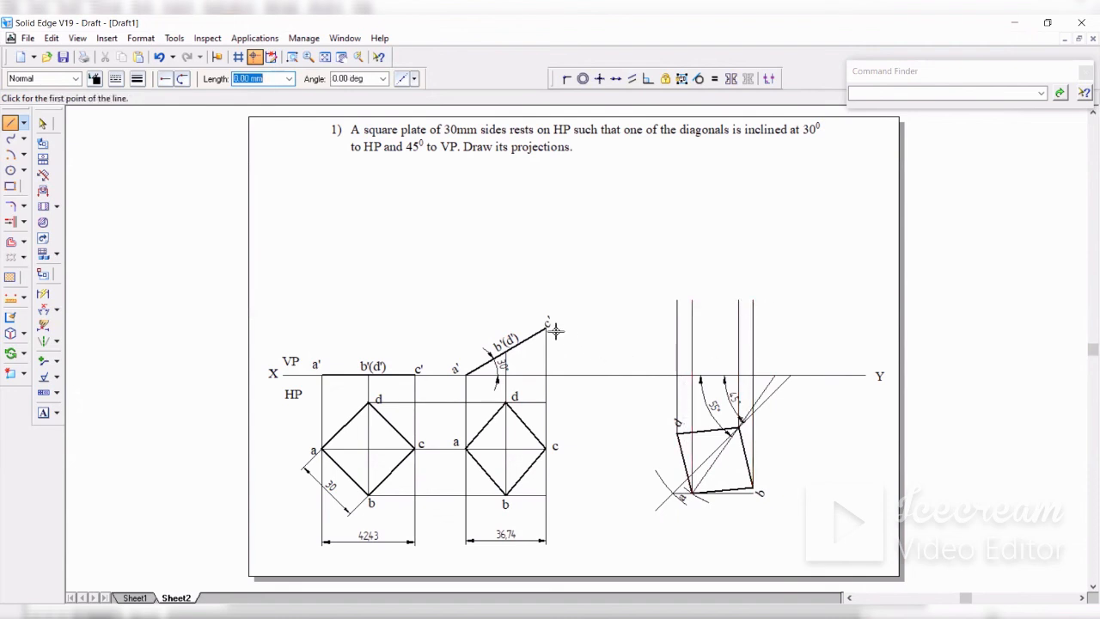
left_click(547, 328)
left_click(777, 327)
left_click(506, 351)
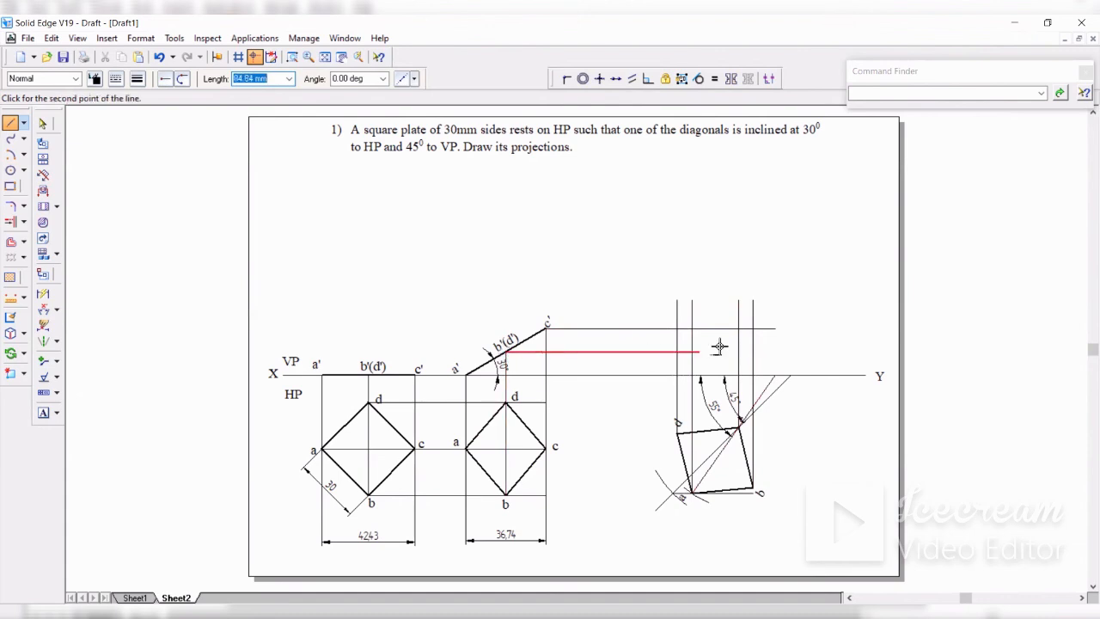
left_click(777, 351)
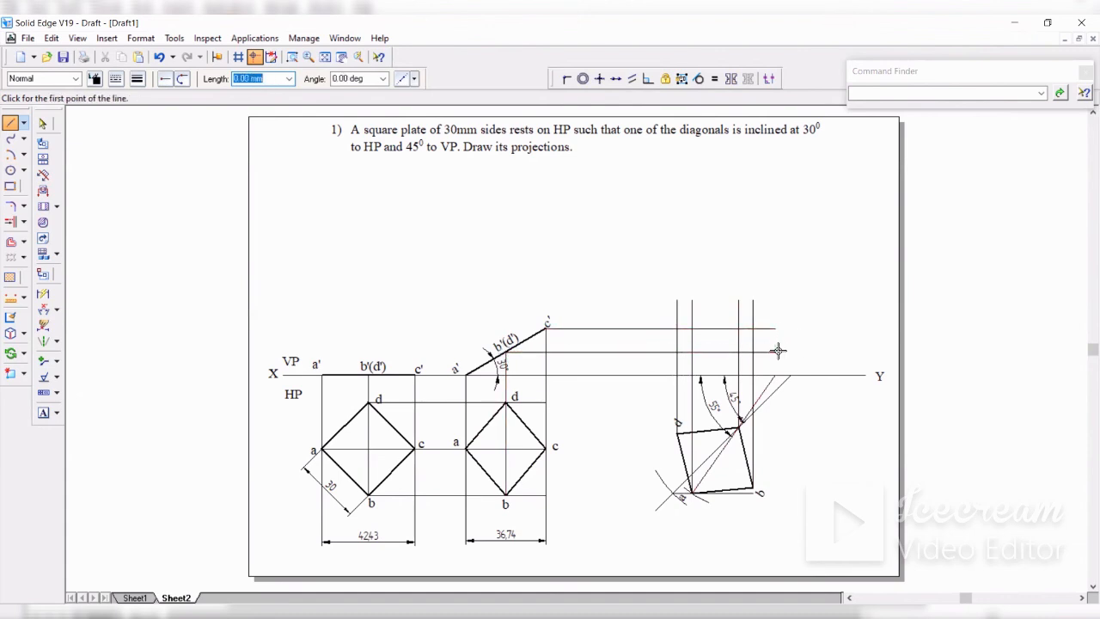
Trim the vertical projectors above the c' horizontal line and the horizontal projectors beyond the vertical projector from b
left_click(23, 222)
left_click(67, 222)
mouse_move(655, 311)
left_mouse_down()
mouse_move(719, 298)
mouse_move(773, 309)
mouse_move(769, 349)
left_mouse_up()
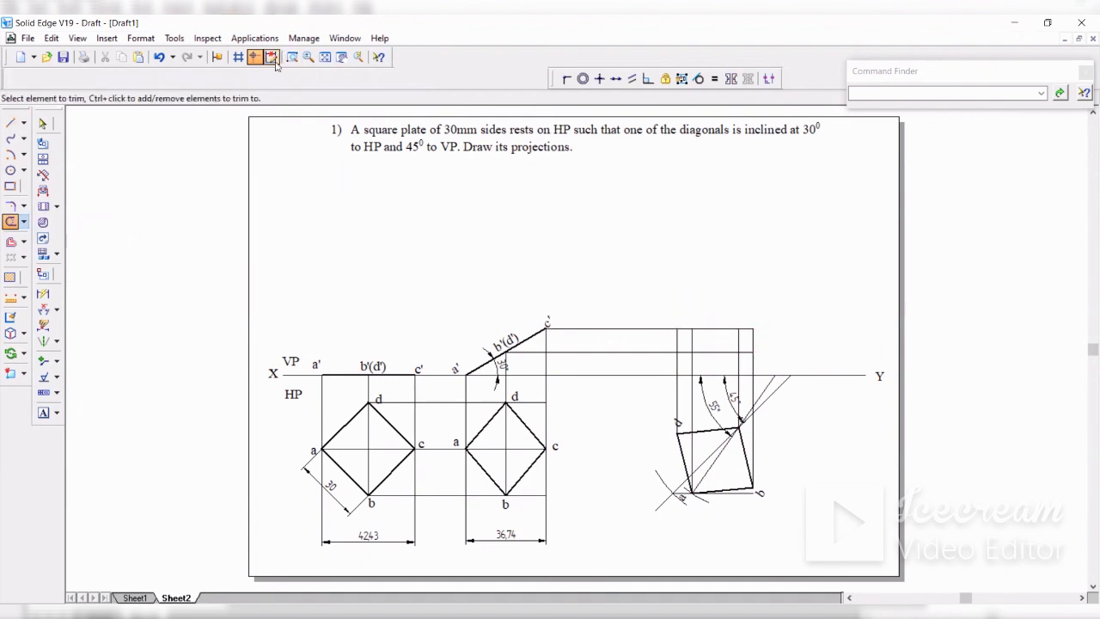
Label the projector intersections of the final front view a', b', c' and d', with a' on the XY line
left_click(43, 412)
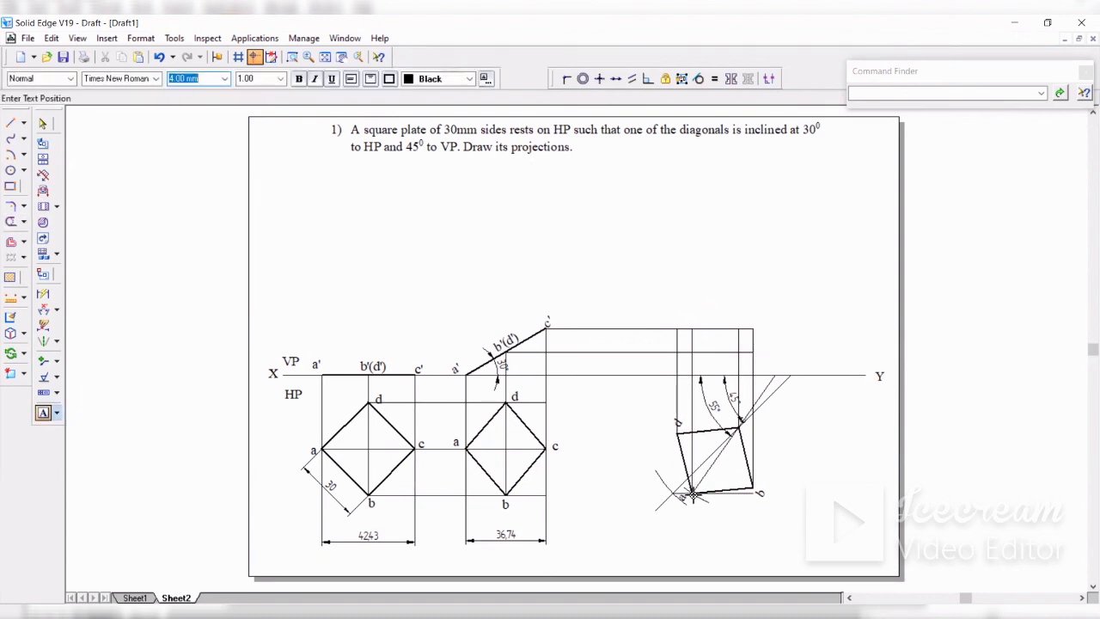
left_click(681, 370)
type("a'")
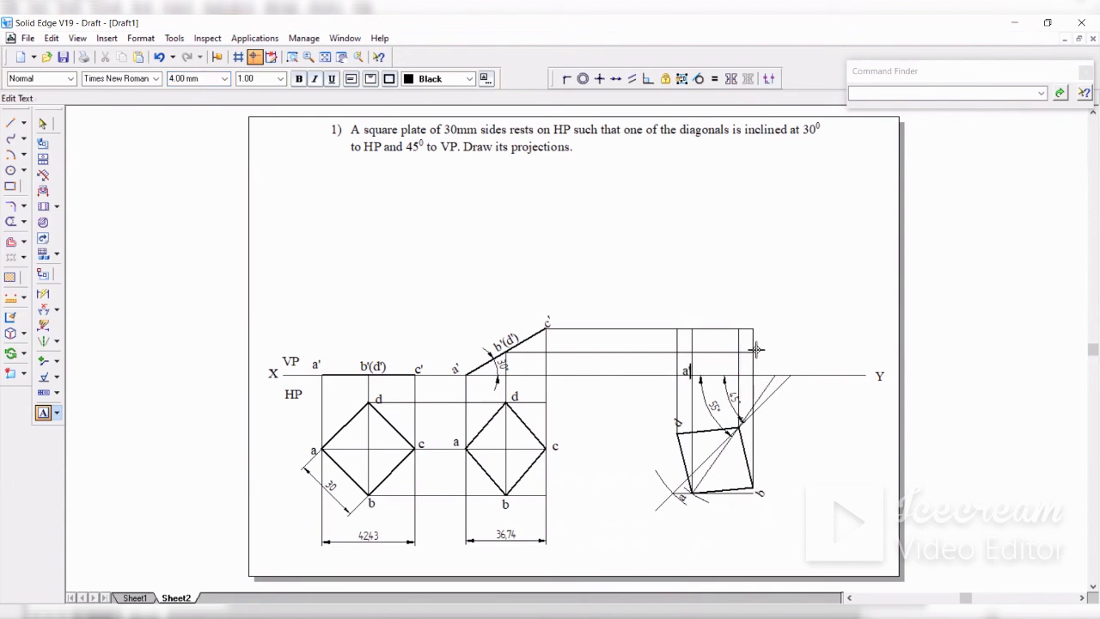
left_click(759, 348)
type("b'")
left_click(734, 310)
type("c'")
left_click(664, 342)
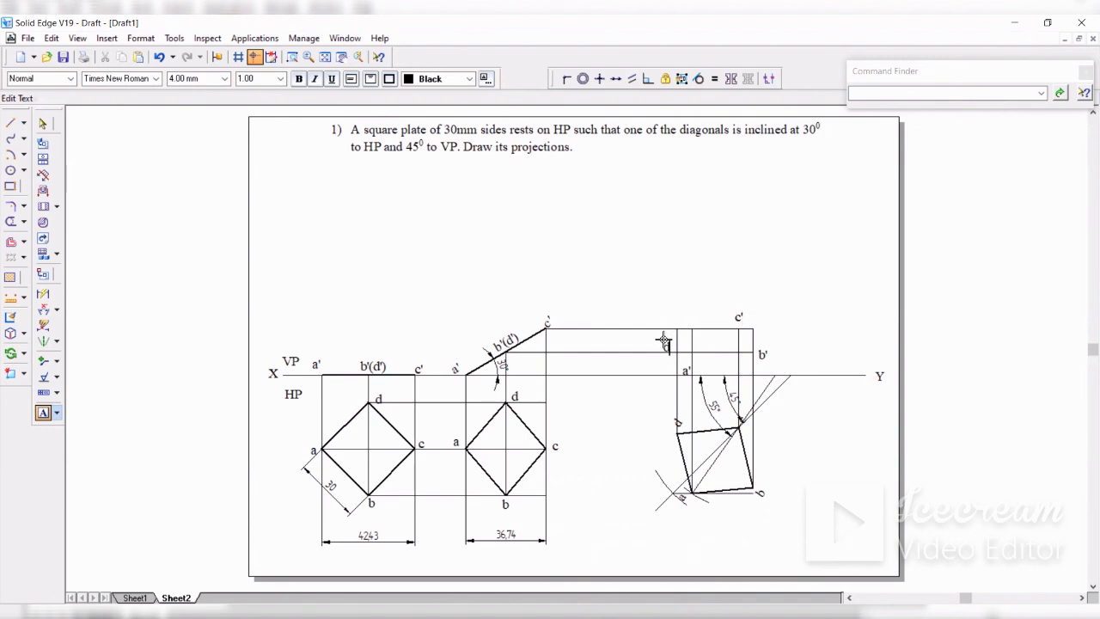
Draw the final front view as a closed outline through a', b', c' and d' in the Visible line style
left_click(10, 123)
left_click(75, 78)
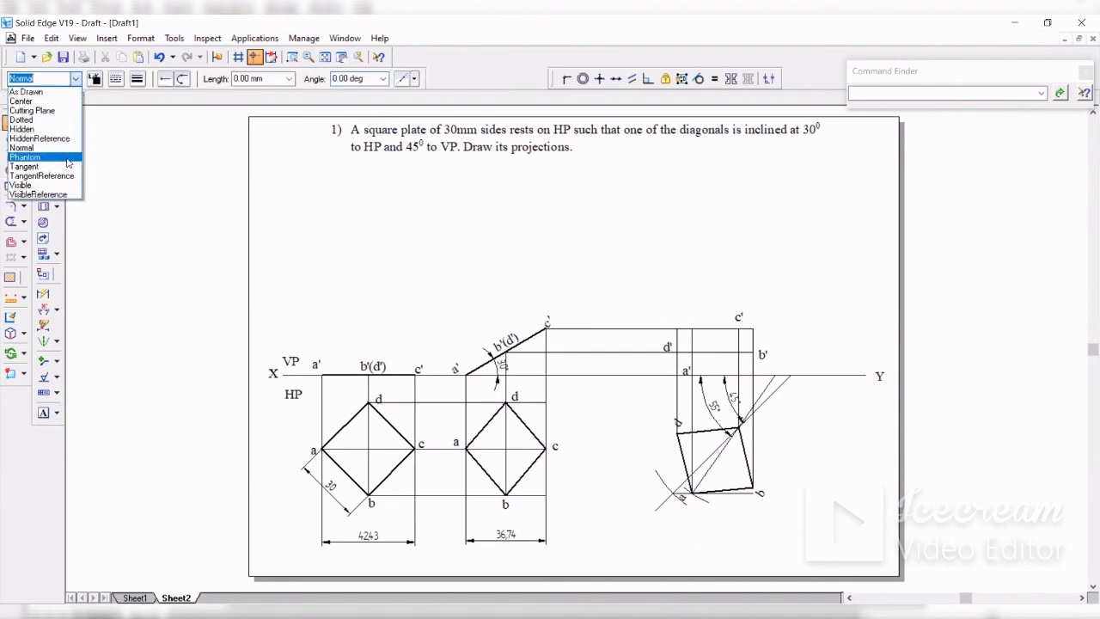
left_click(63, 185)
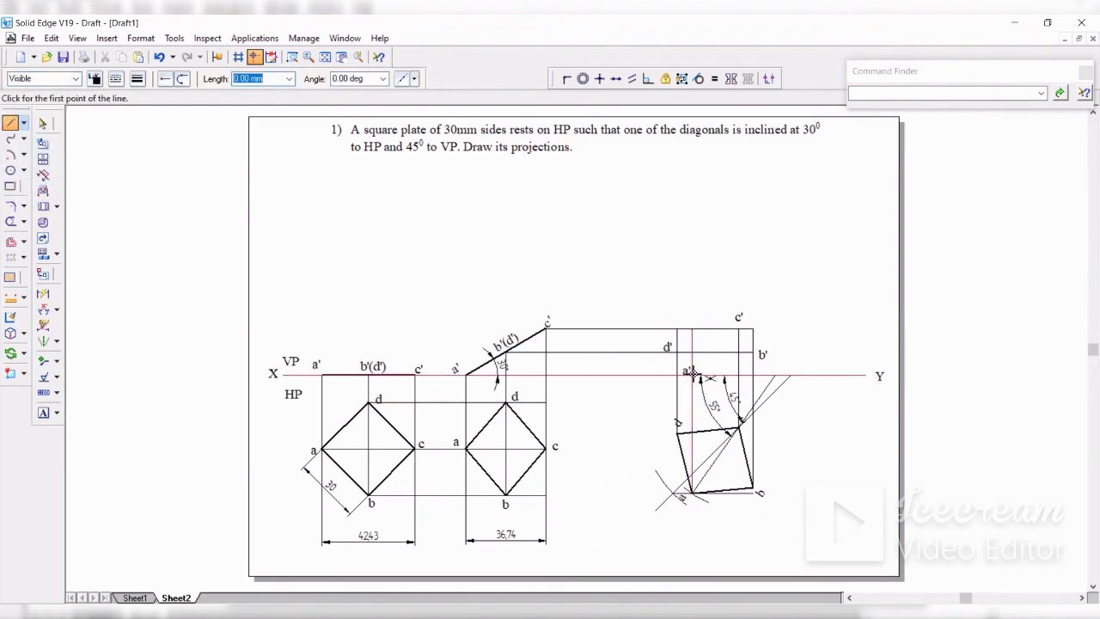
left_click(692, 374)
left_click(753, 352)
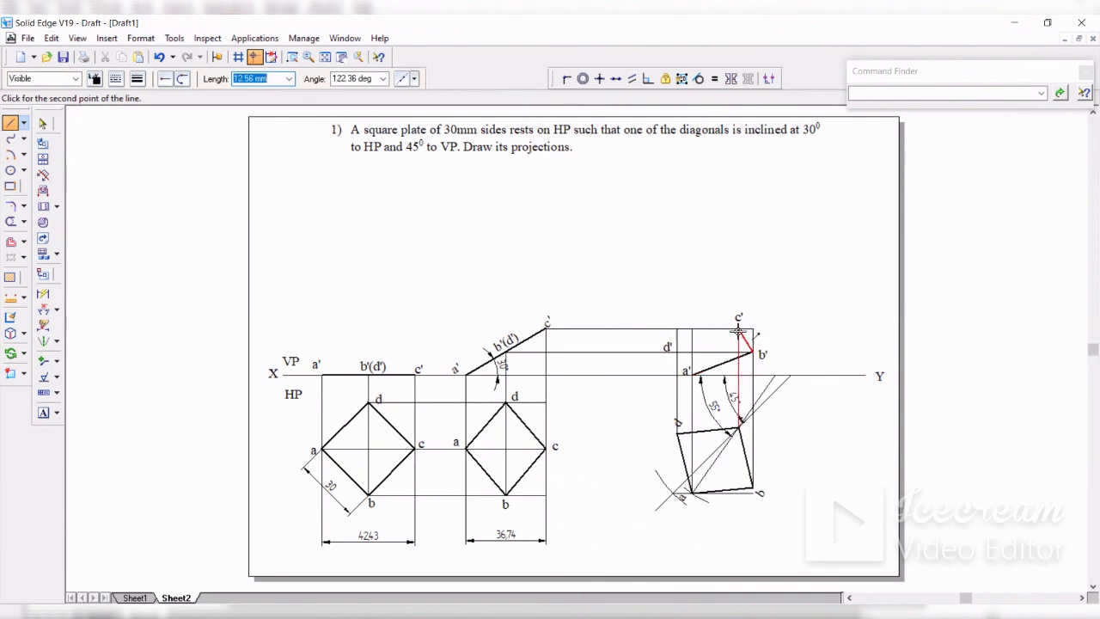
left_click(737, 329)
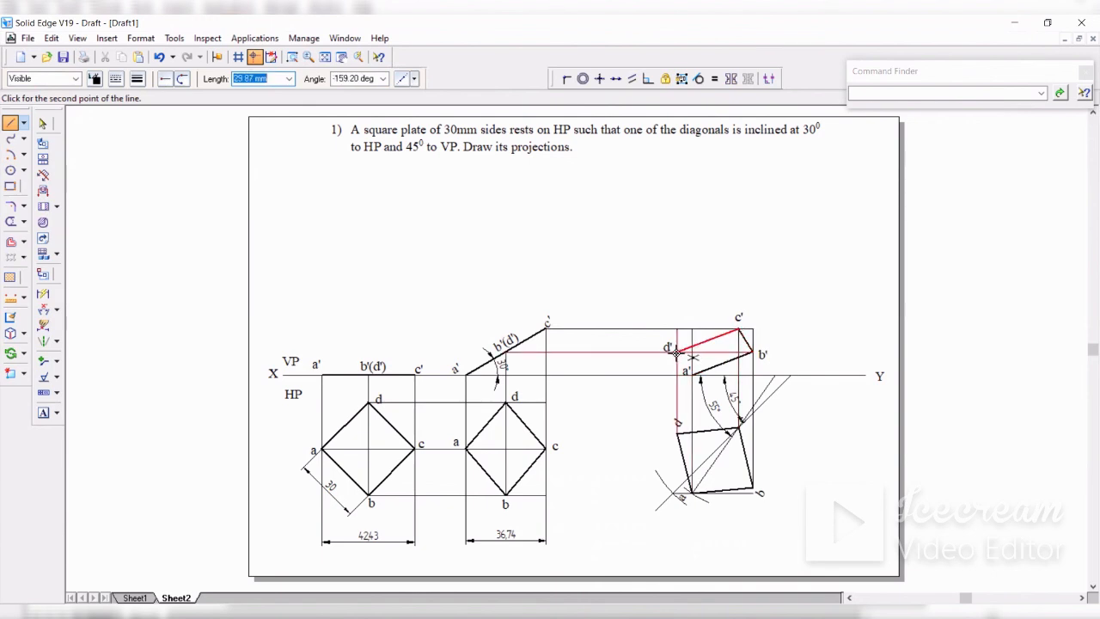
left_click(677, 351)
left_click(690, 372)
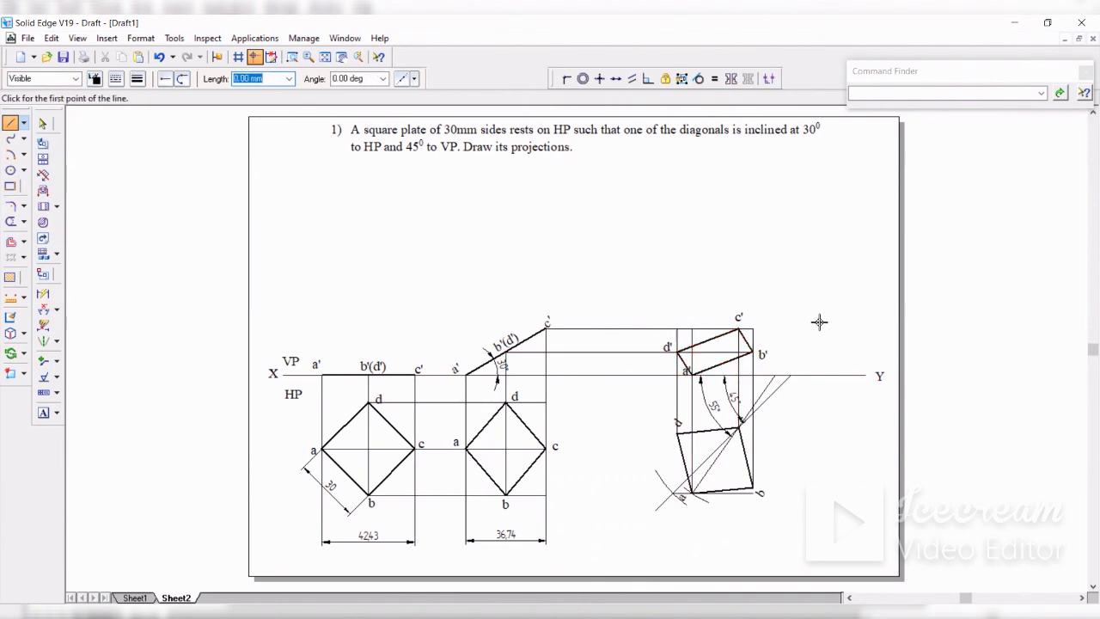